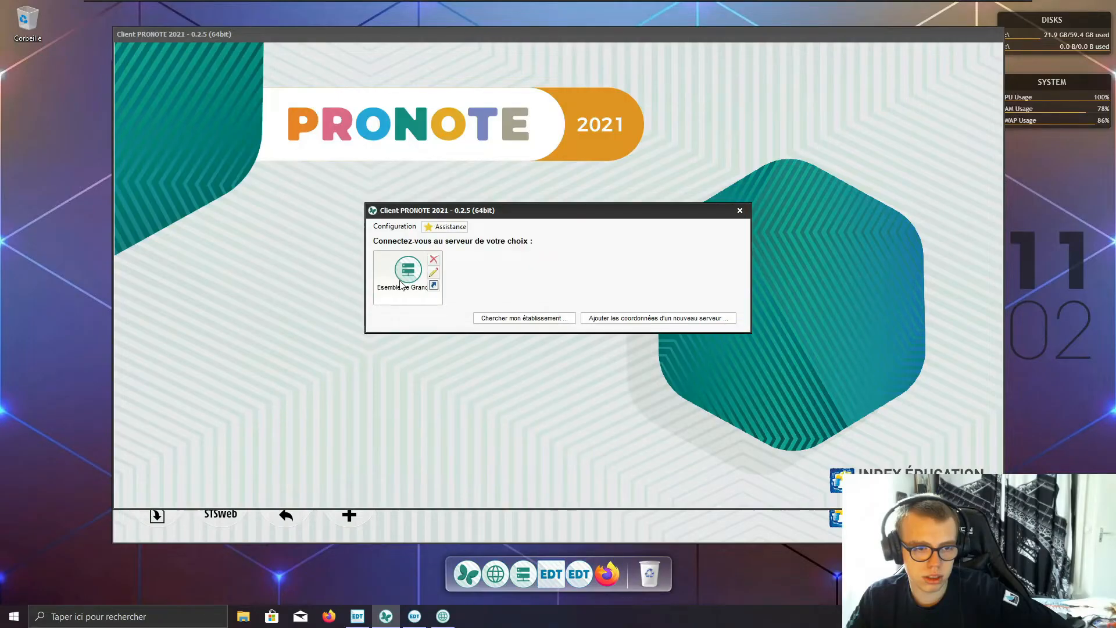
Step: Log in to the PRONOTE client in administrative mode with the username SPR and the account password
double_click(400, 285)
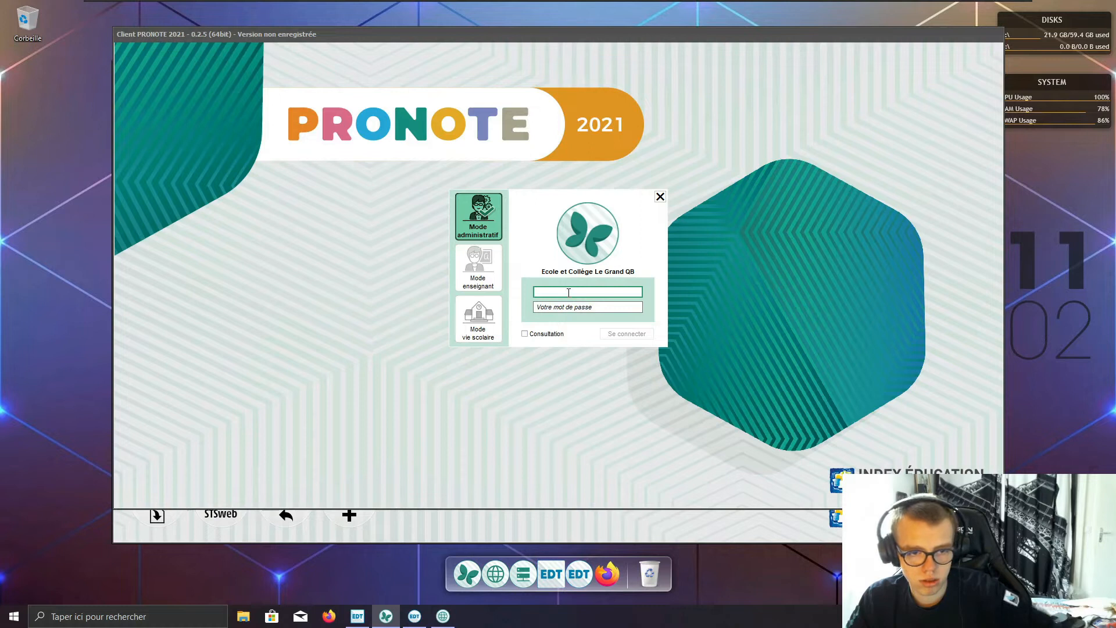
type("SPR")
left_click(571, 304)
type("•••")
key("BackSpace")
key("BackSpace")
key("BackSpace")
type("••••••••")
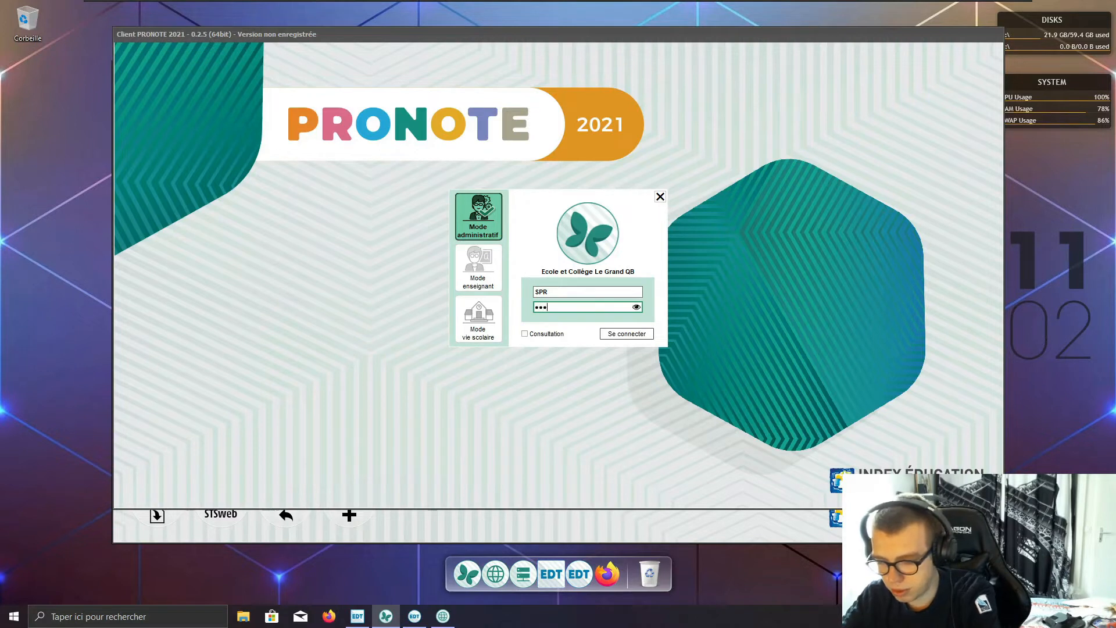
type("••••")
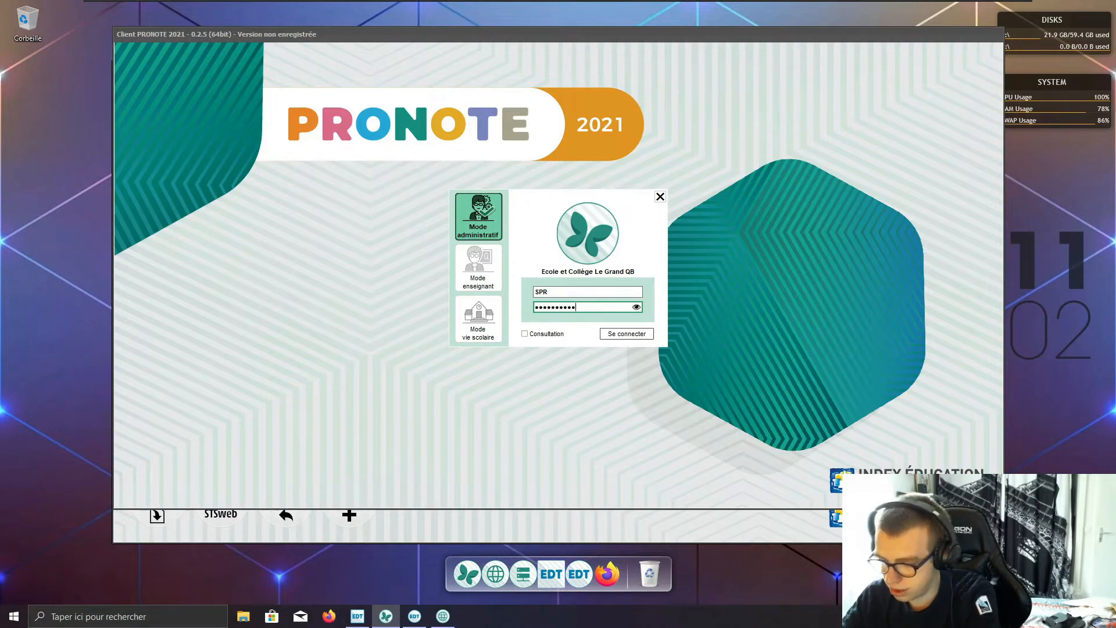
left_click(644, 335)
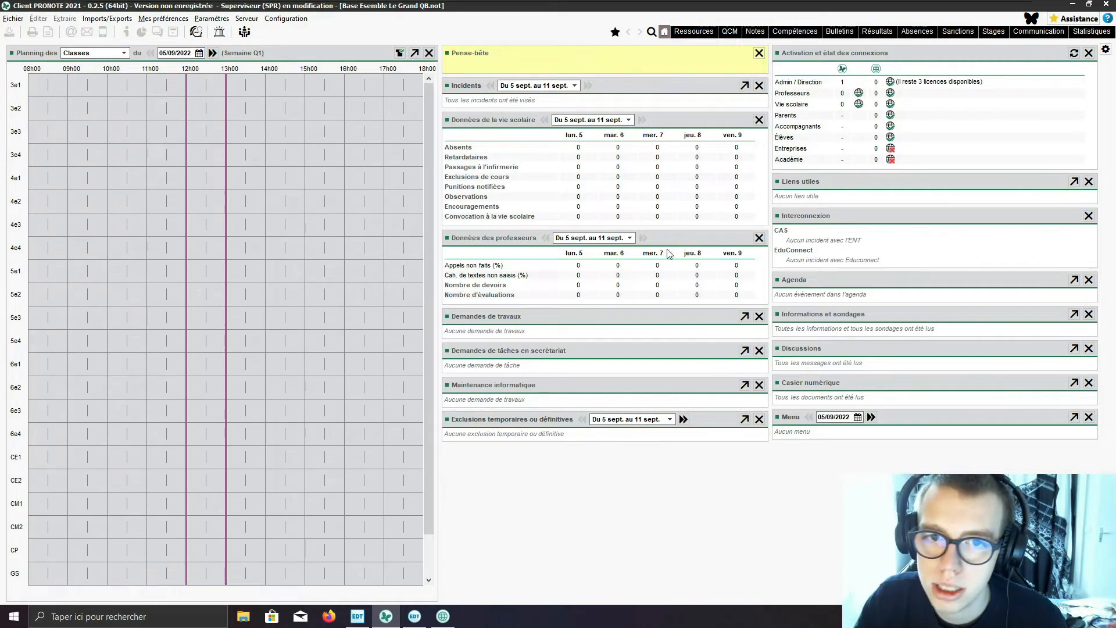
Step: Open the list of subjects (Matières) in the school's resources (Ressources)
left_click(693, 31)
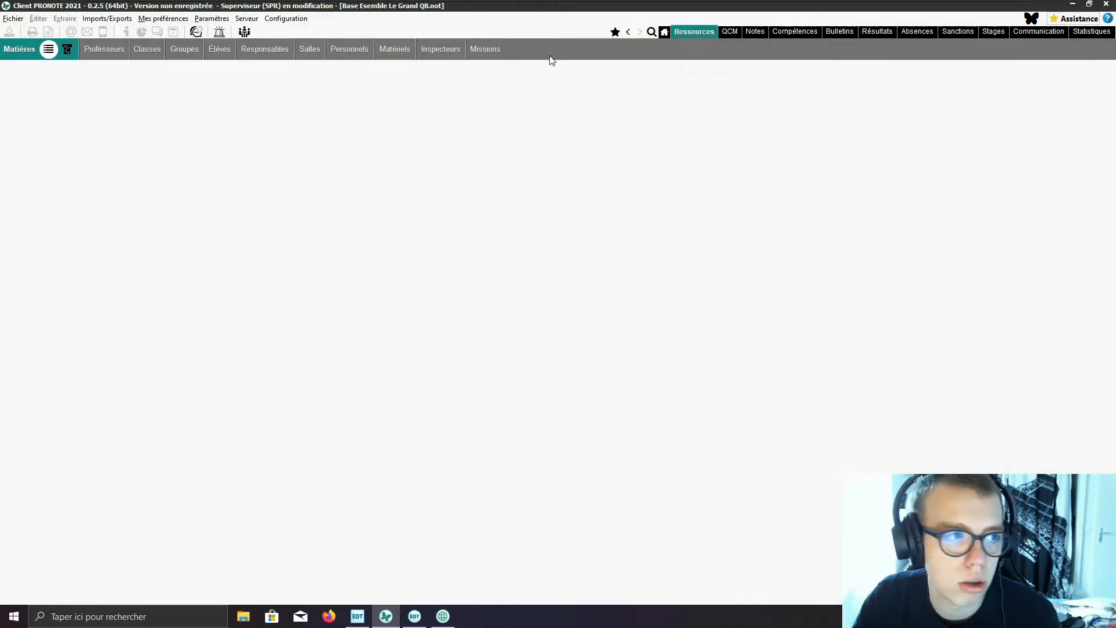
left_click(184, 49)
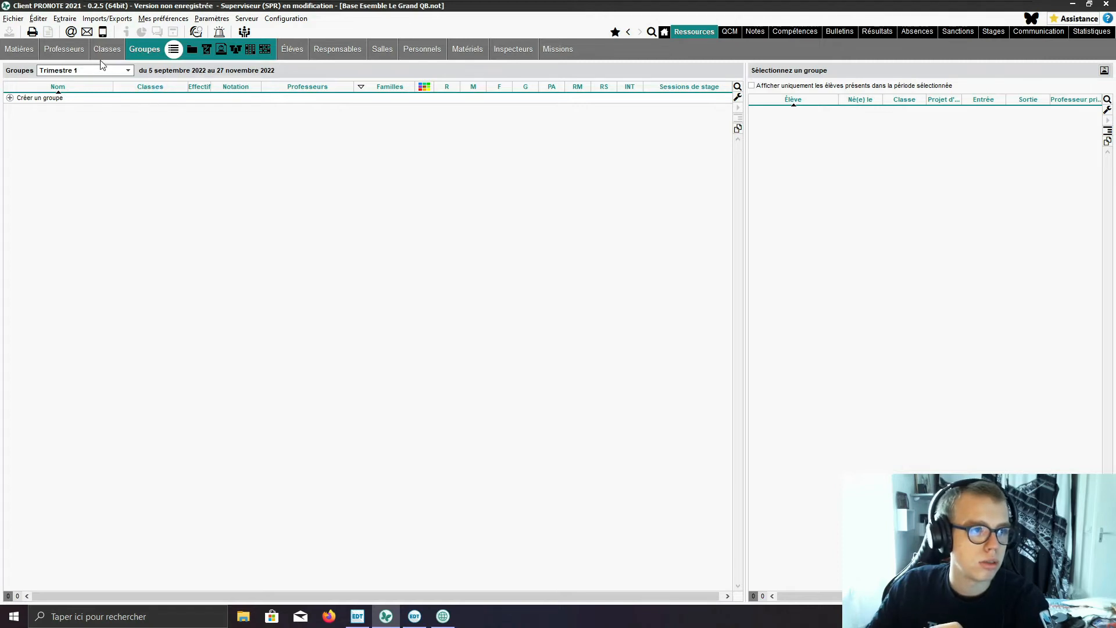
left_click(20, 51)
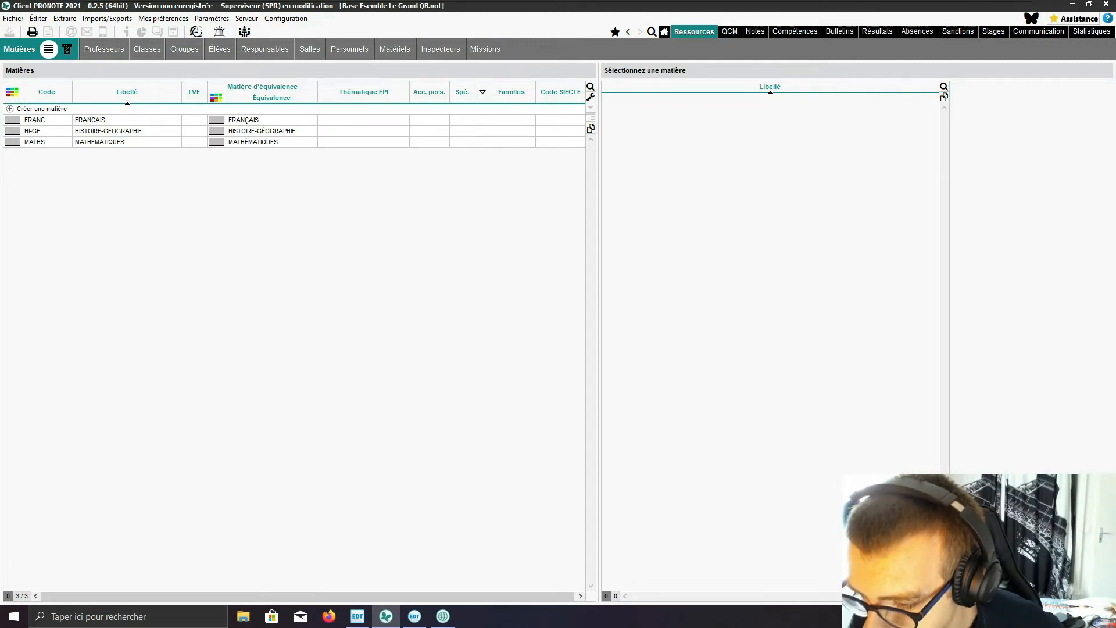
Step: Create a subject labelled SVT in the subject list, moving the intervening Windows Security window out of the way
left_click(56, 120)
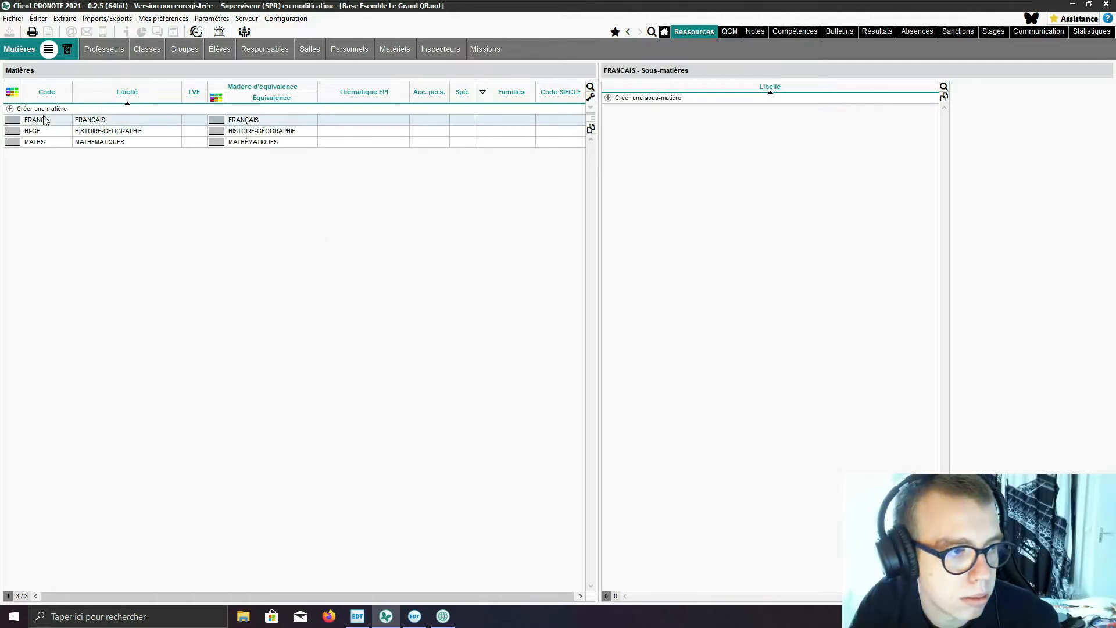
left_click(59, 110)
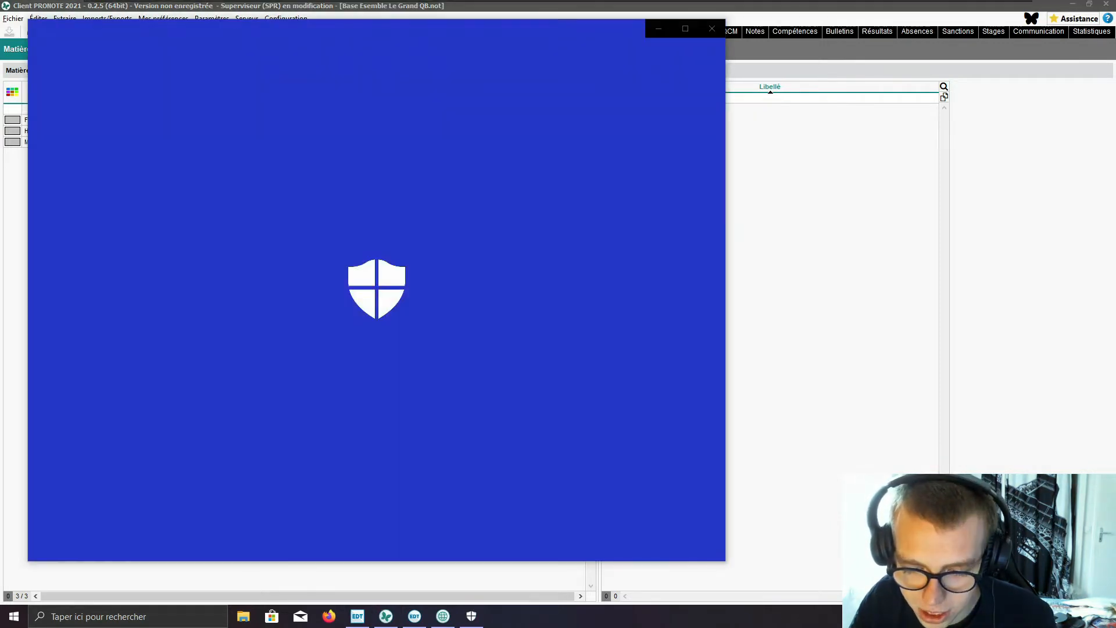
left_click_drag(273, 29, 647, 66)
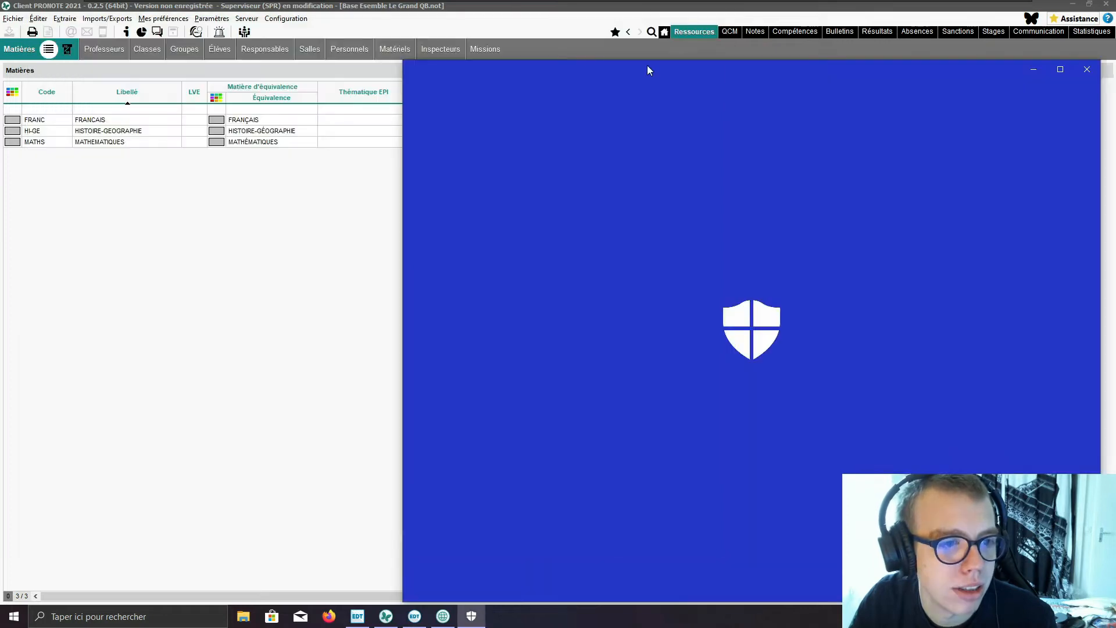
left_click(236, 236)
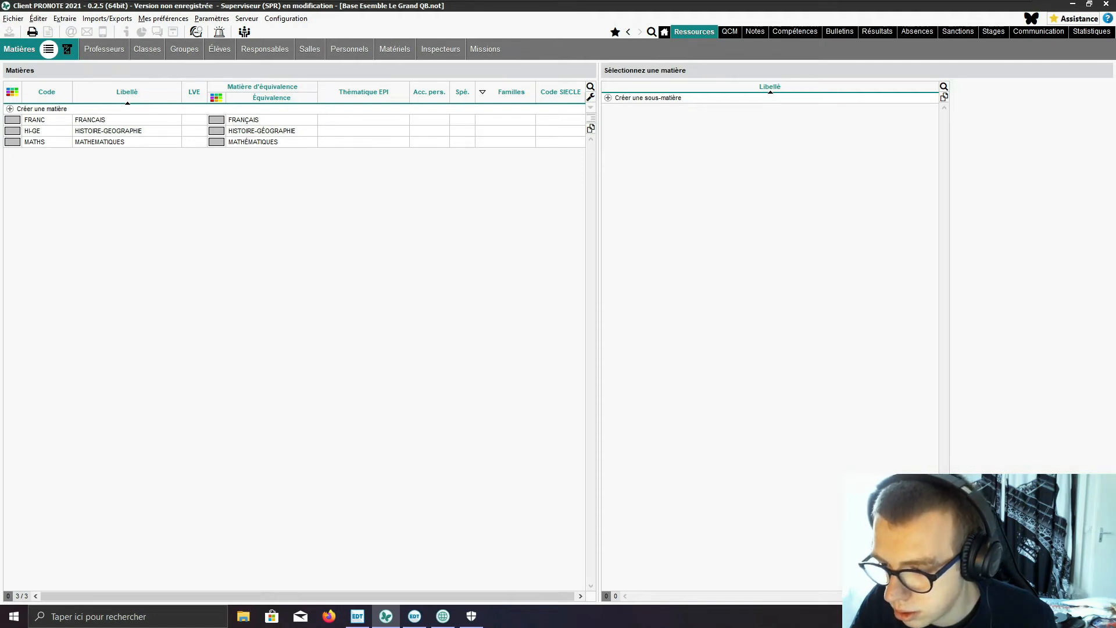
left_click(53, 114)
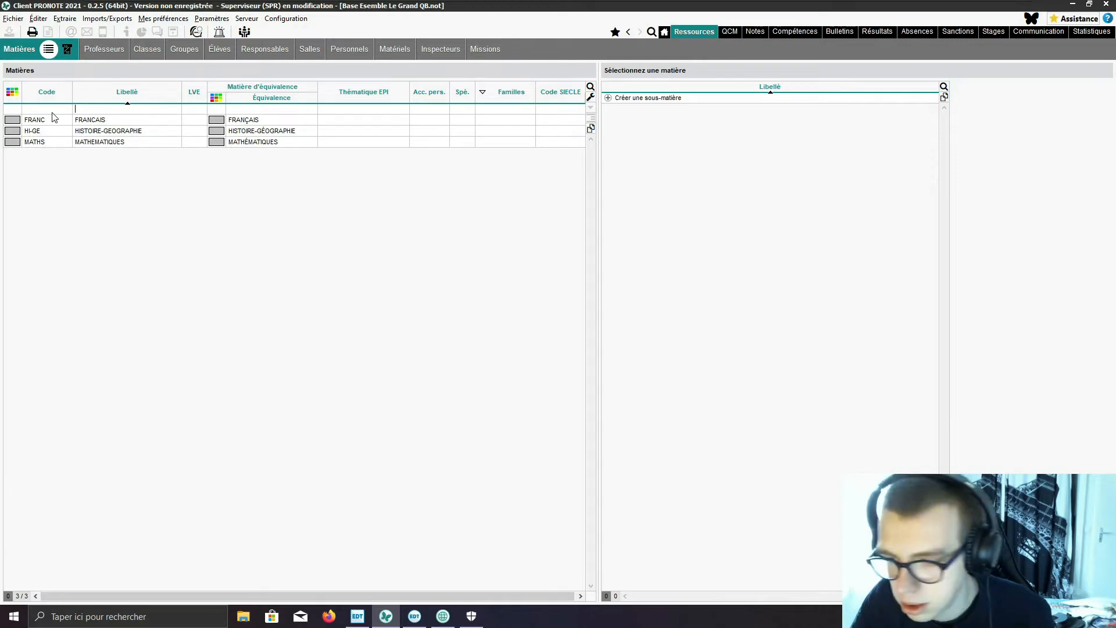
type("SVTû")
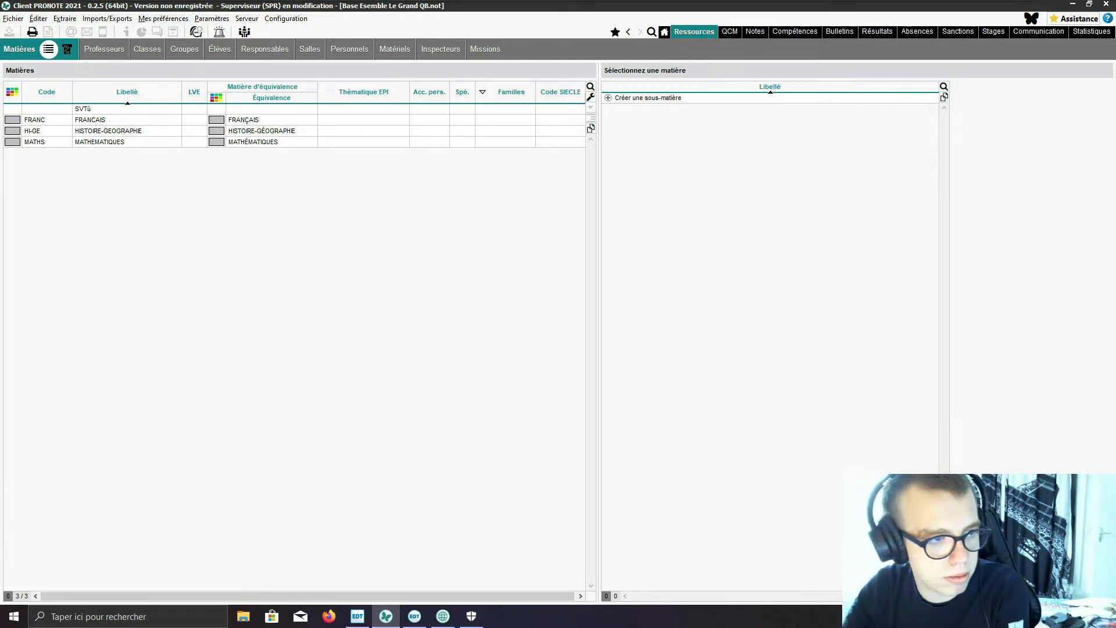
key("Return")
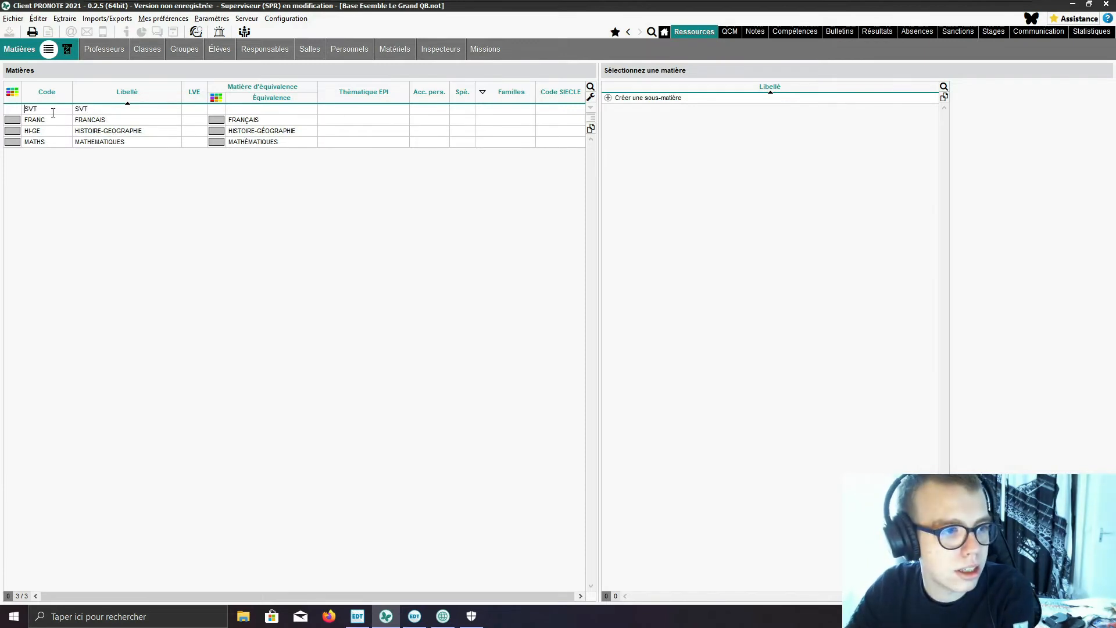
key("Return")
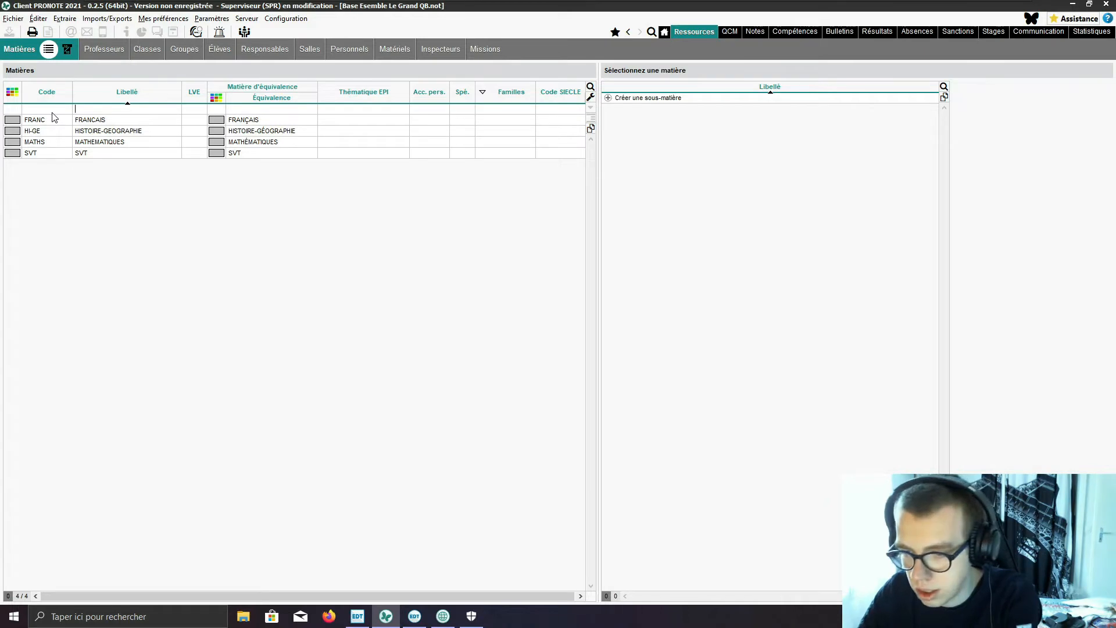
Step: Create another subject labelled ESP in the subject list
type("ESP")
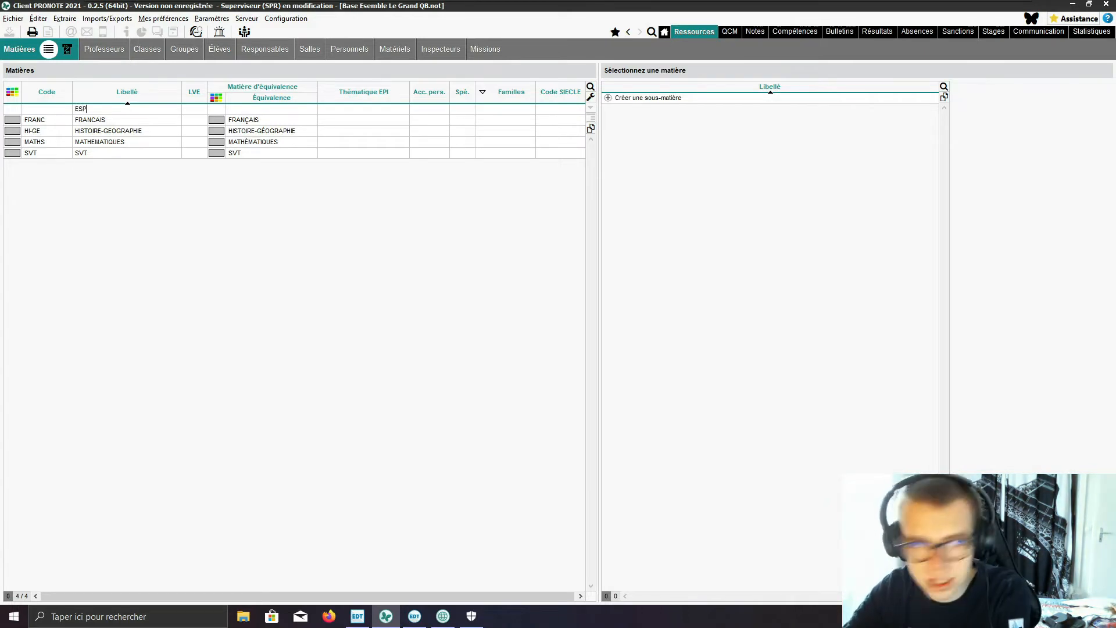
key("Return")
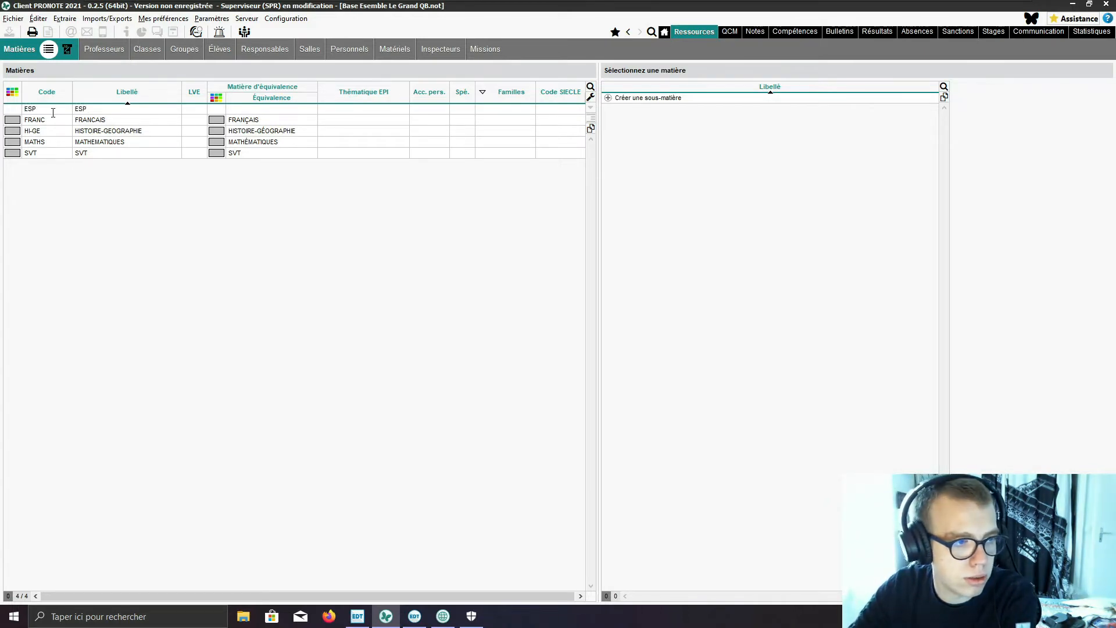
left_click(97, 114)
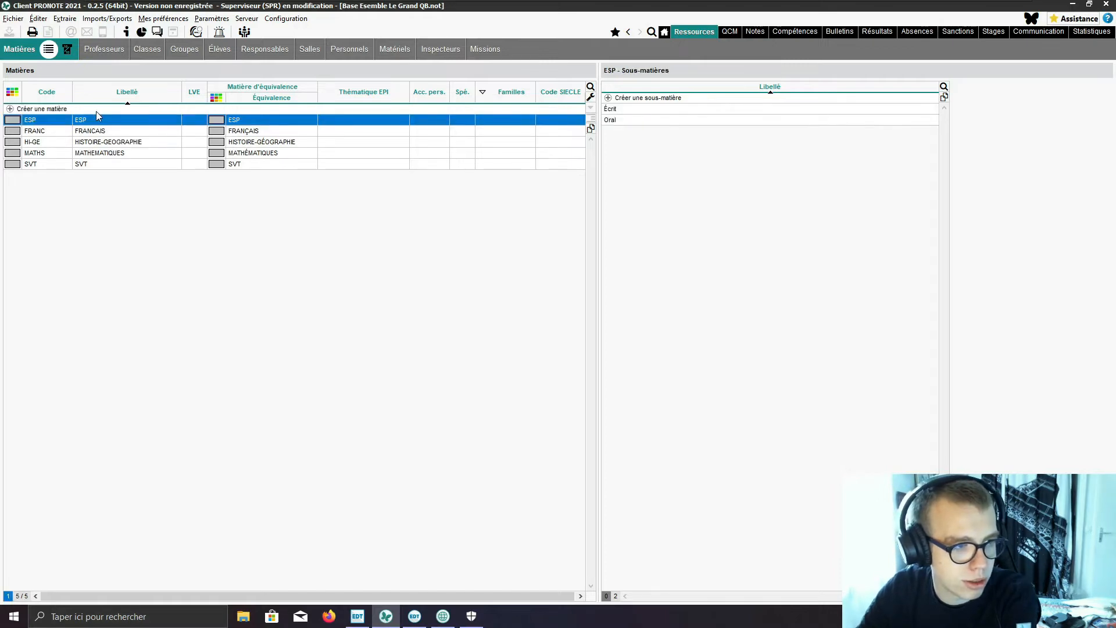
Step: Change both the label and the code of the ESP subject to EPS
left_click(96, 122)
type("E")
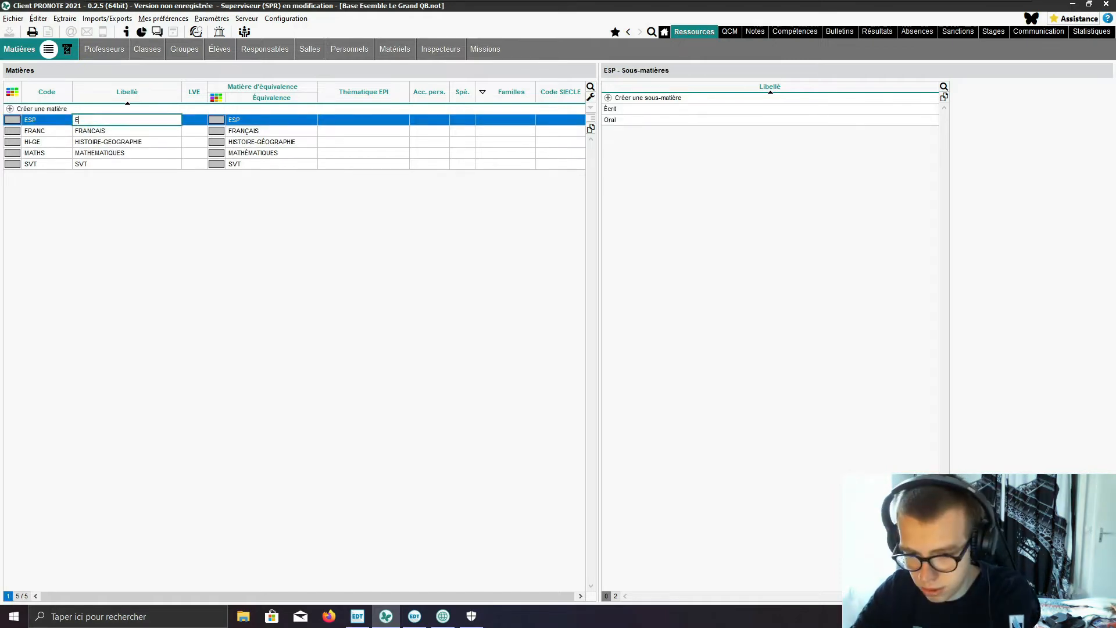
type("PS")
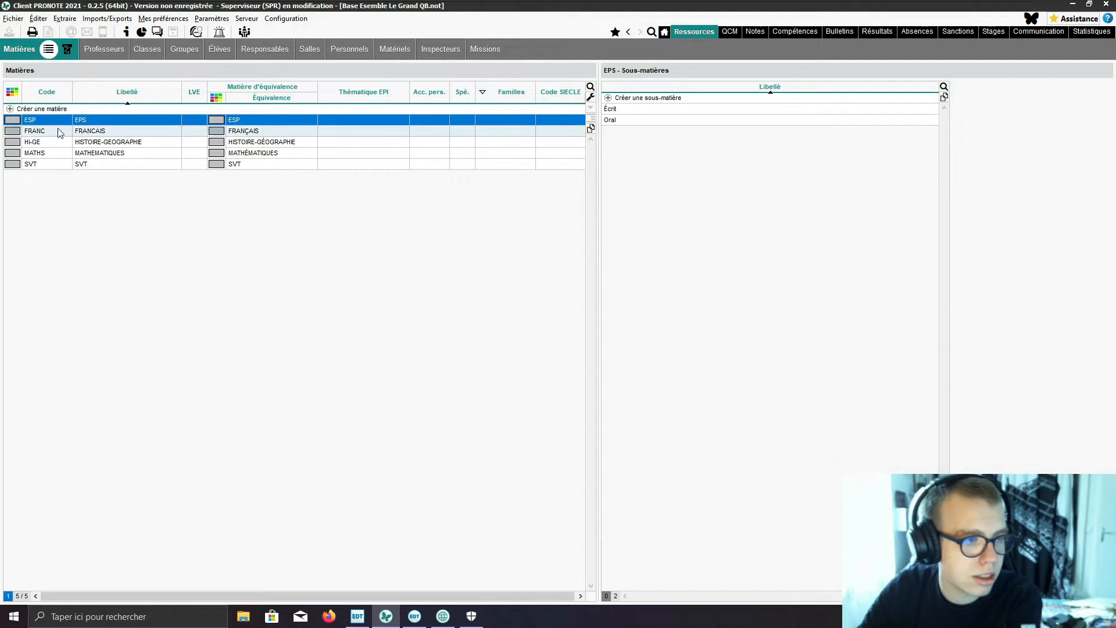
left_click(35, 120)
type("EPS")
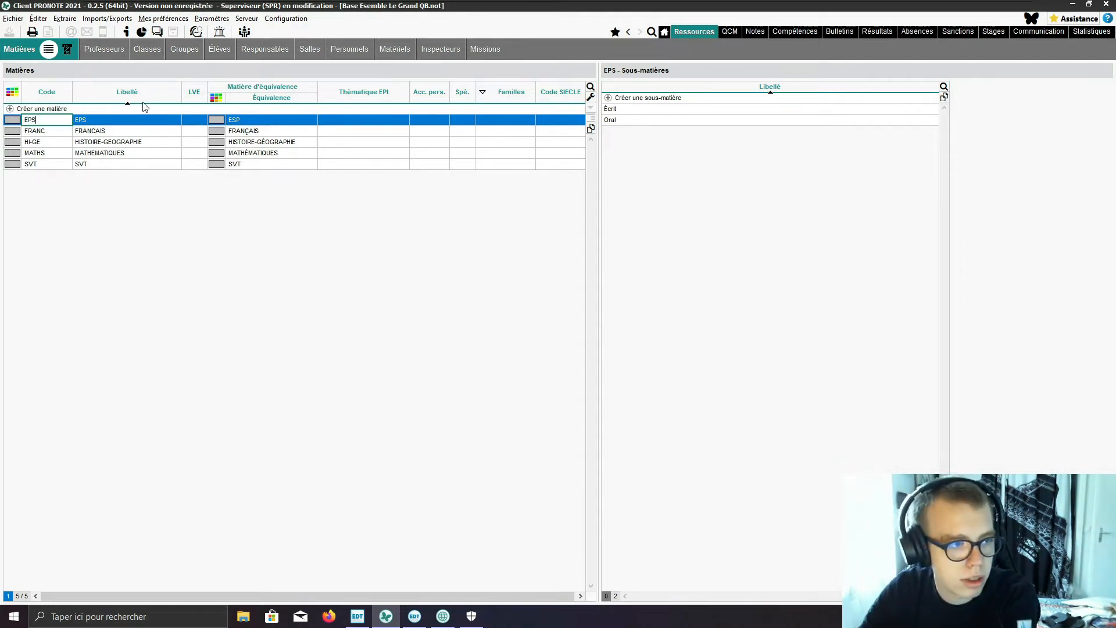
Step: Set the equivalence subject (Matière d'équivalence) of the EPS subject to EPS
left_click(255, 123)
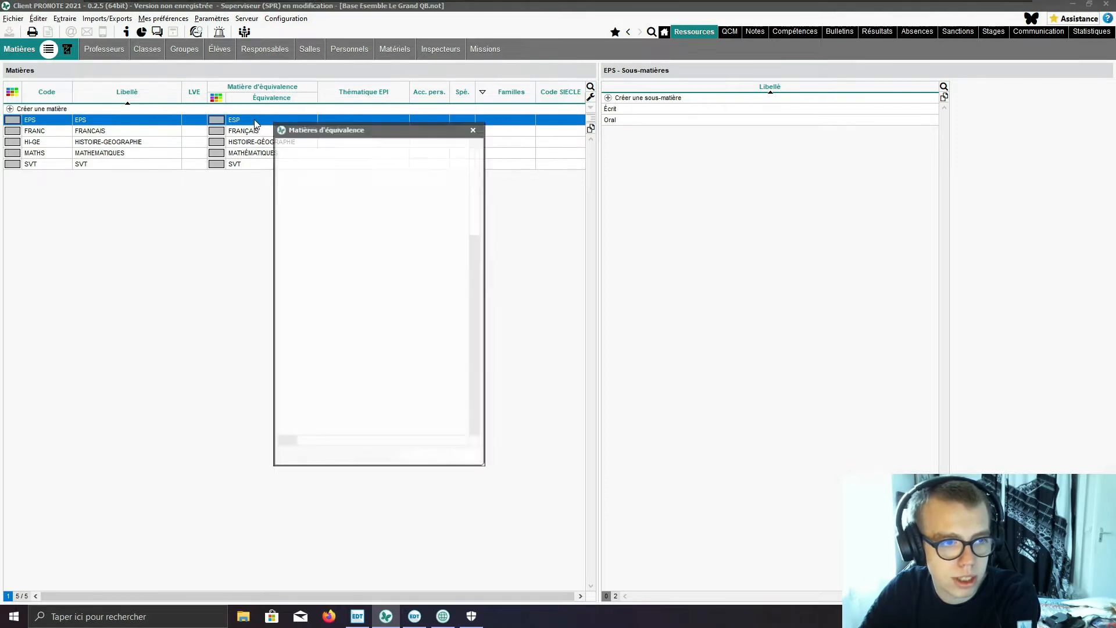
left_click(314, 210)
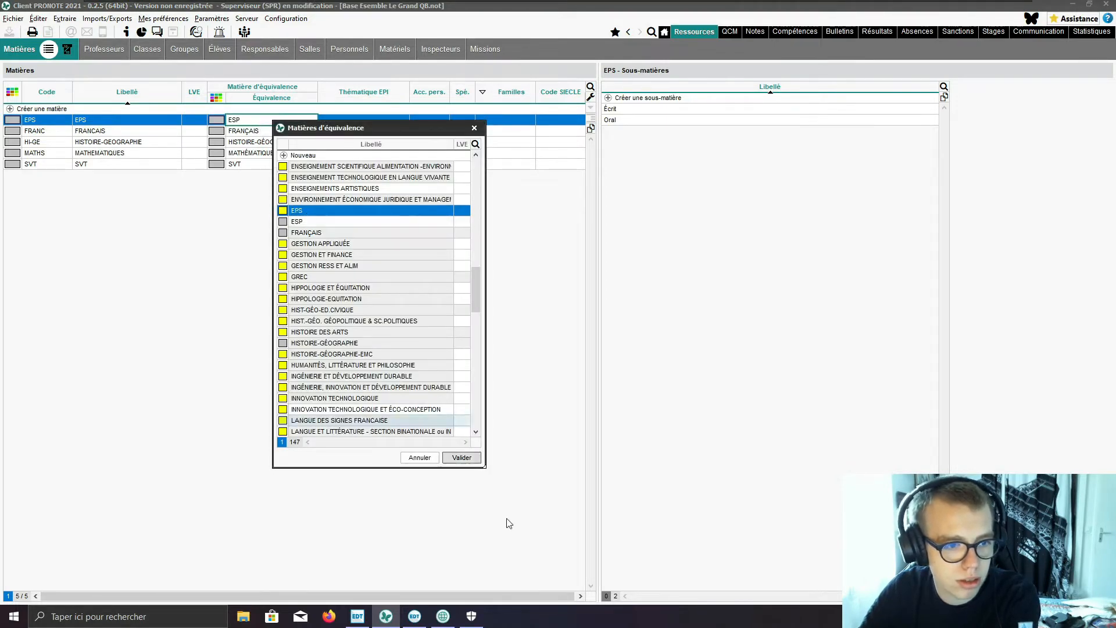
left_click(472, 459)
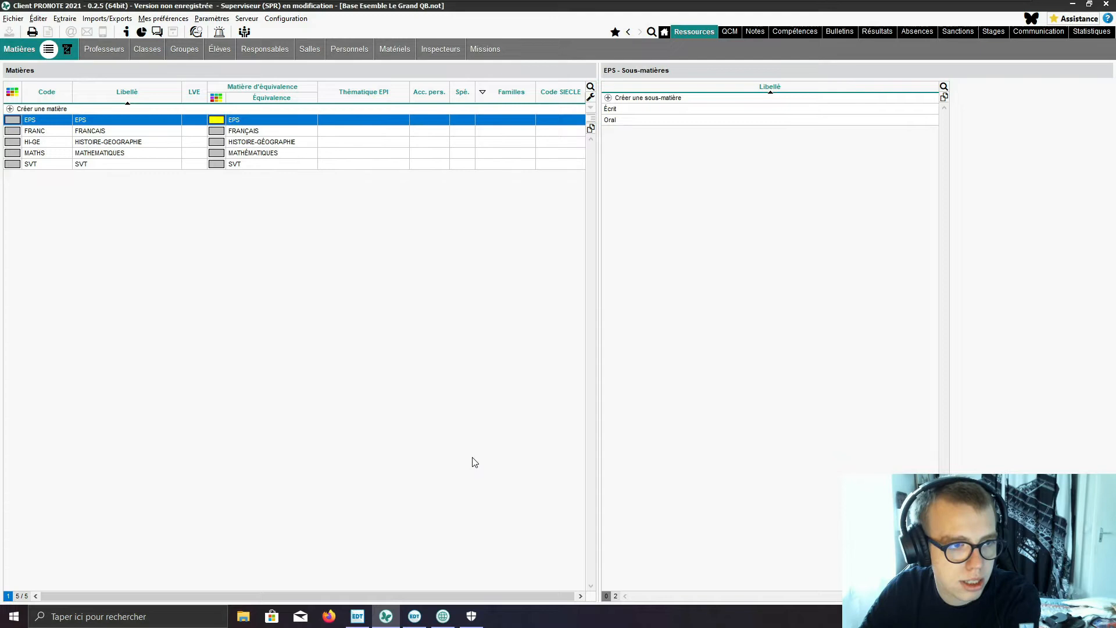
Step: Examine the equivalence subjects available for FRANCAIS and leave the list without choosing one
double_click(244, 131)
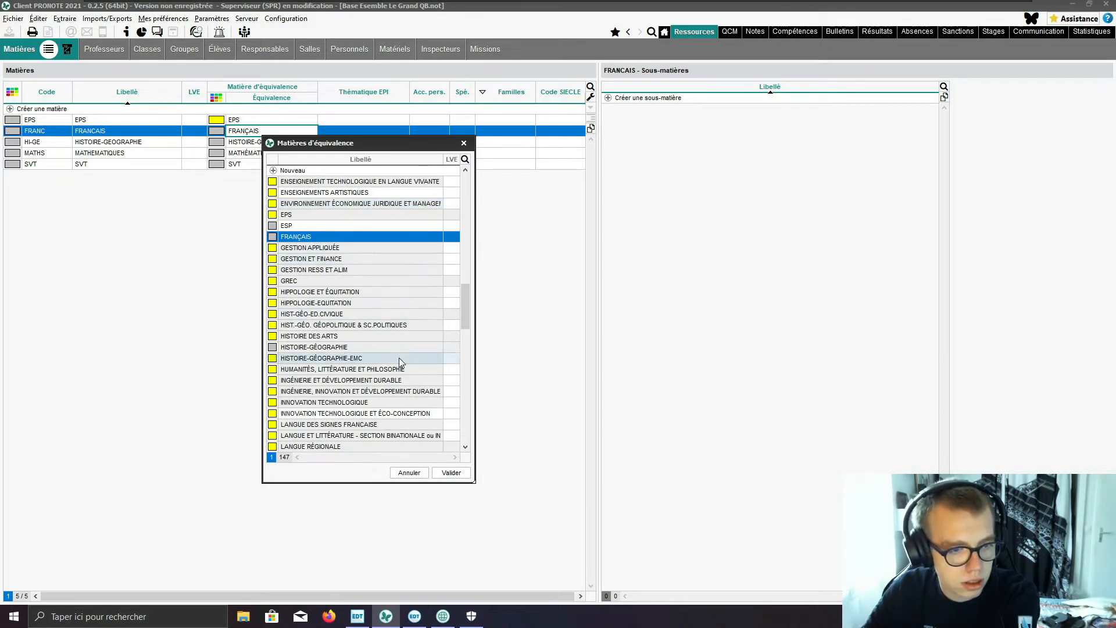
scroll(390, 361, "down", 5)
scroll(384, 359, "down", 2)
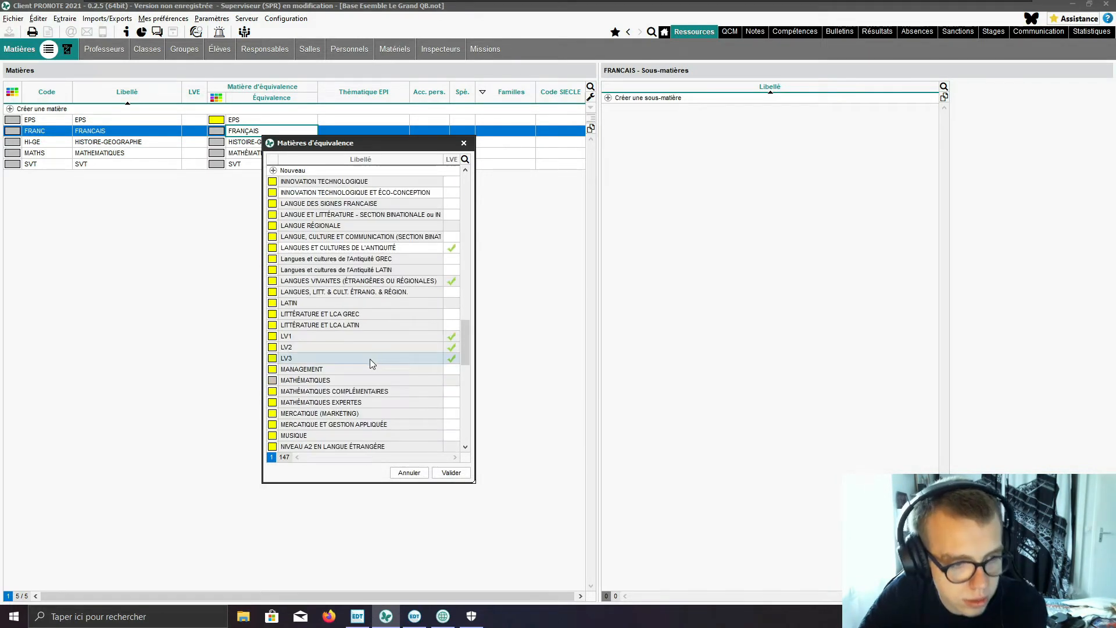
left_click(408, 473)
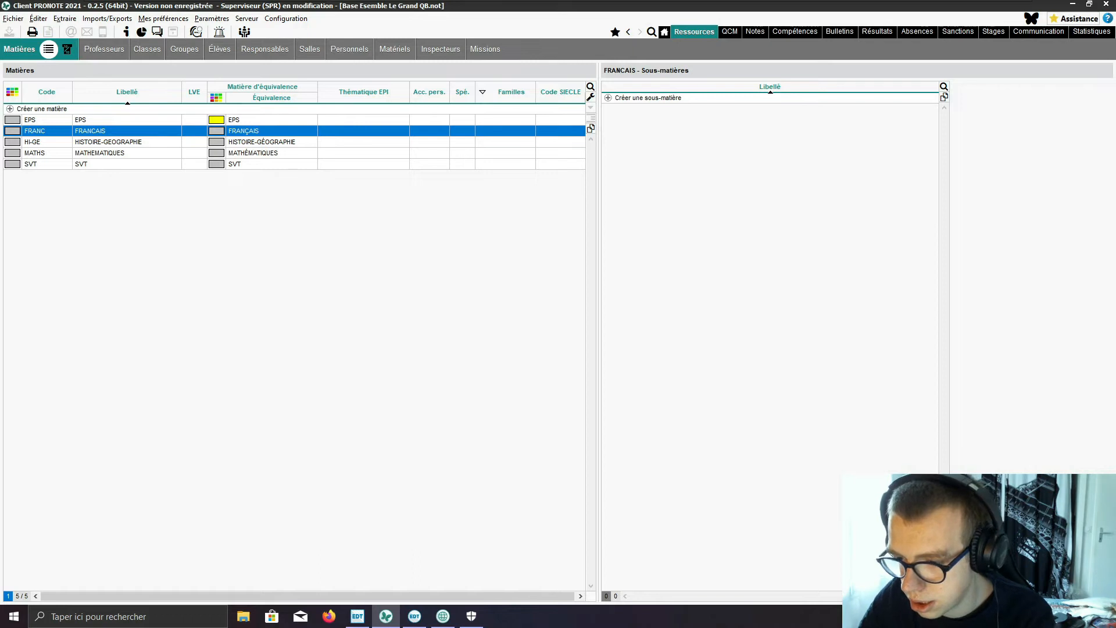
Step: Create a subject labelled Technologie, written with a capital T
left_click(59, 110)
type("technologie")
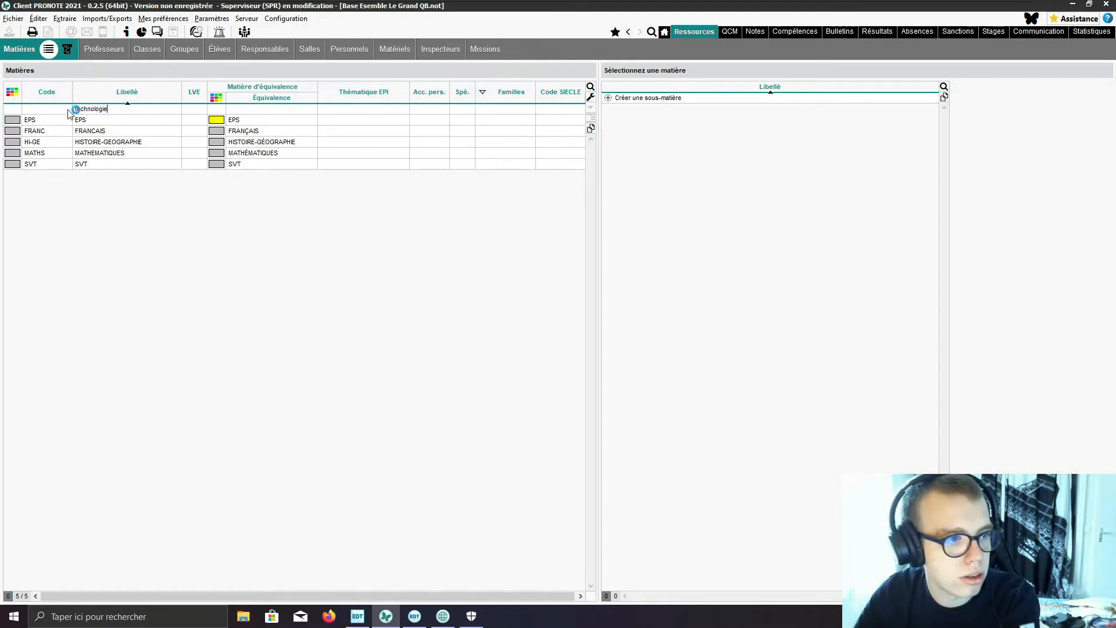
left_click_drag(77, 110, 74, 111)
type("Tù")
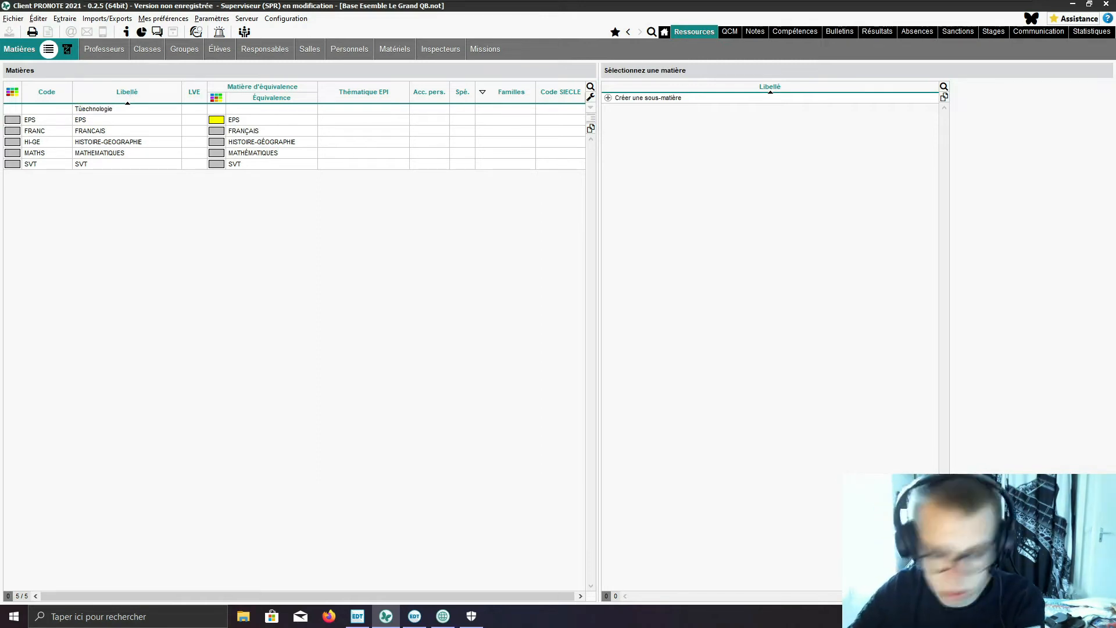
key("BackSpace")
key("Return")
key("Return")
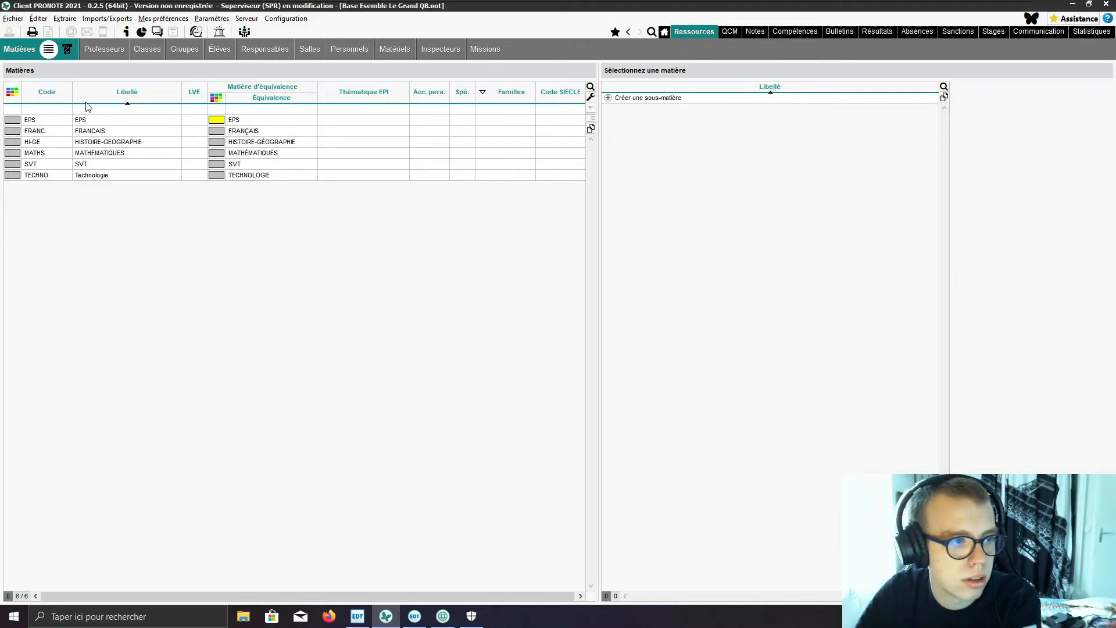
type("technologie")
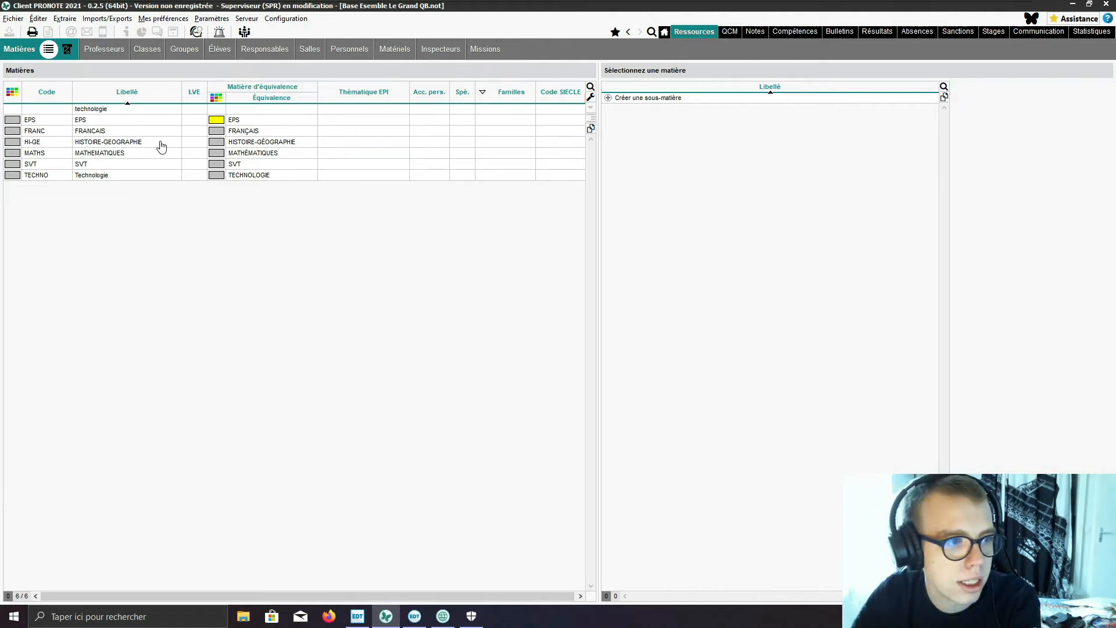
double_click(126, 107)
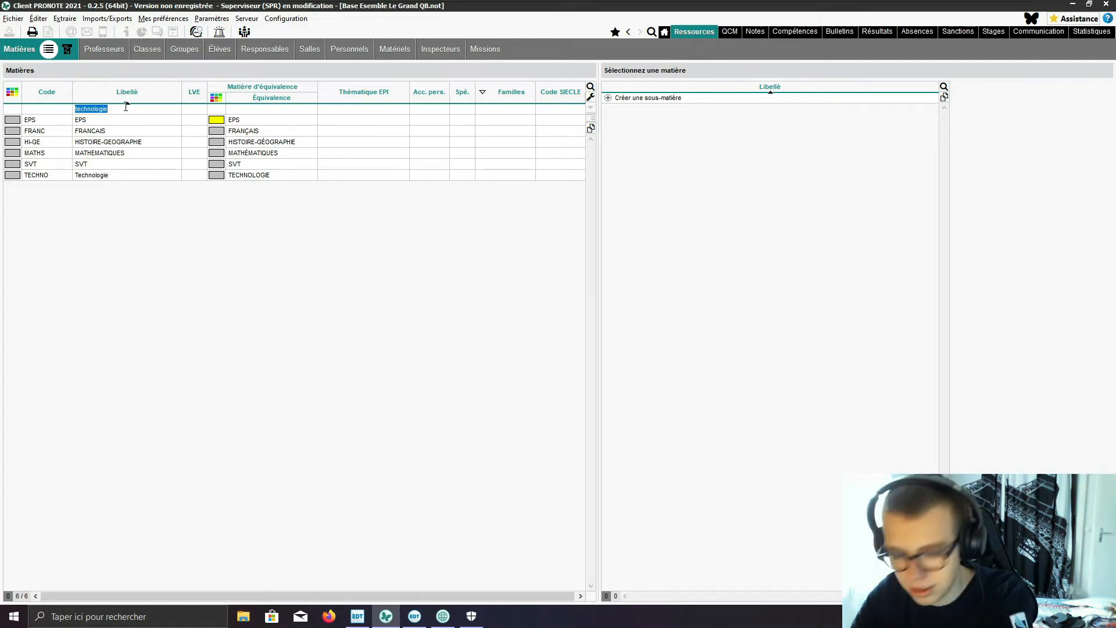
left_click(126, 107)
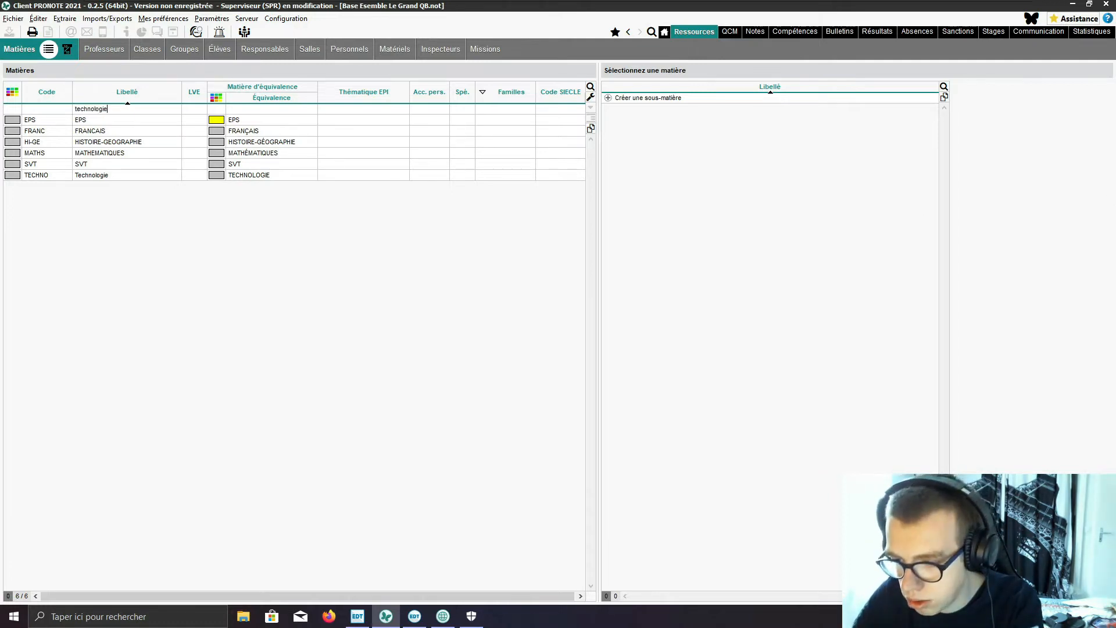
Step: Create two subjects labelled Physique-Chimie and Arts plastiques
double_click(83, 108)
type("physique-chimie")
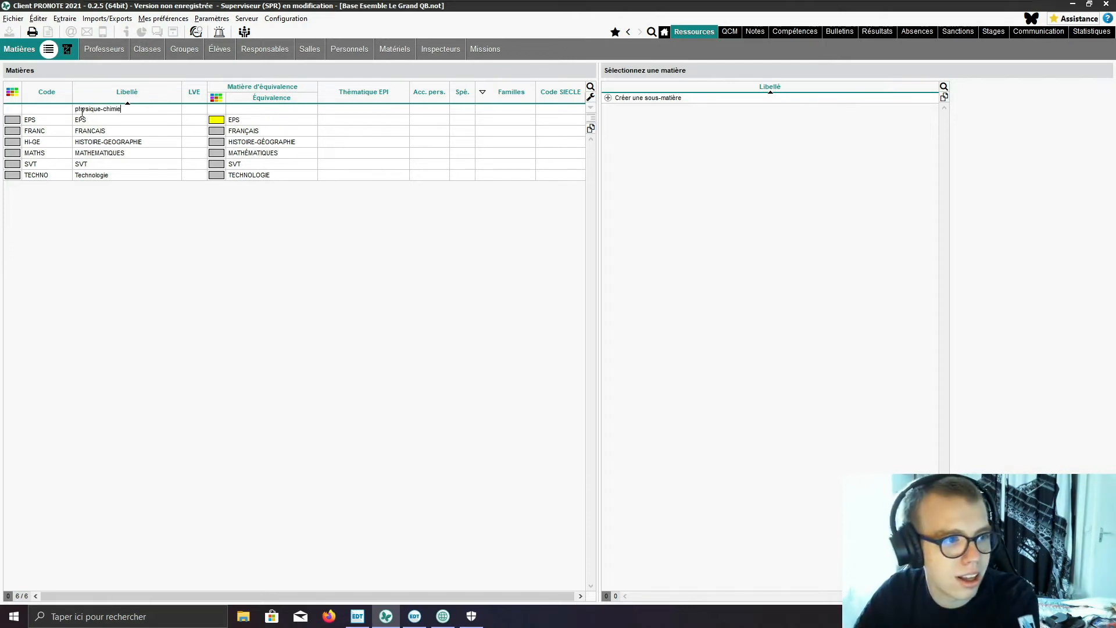
left_click_drag(75, 111, 80, 113)
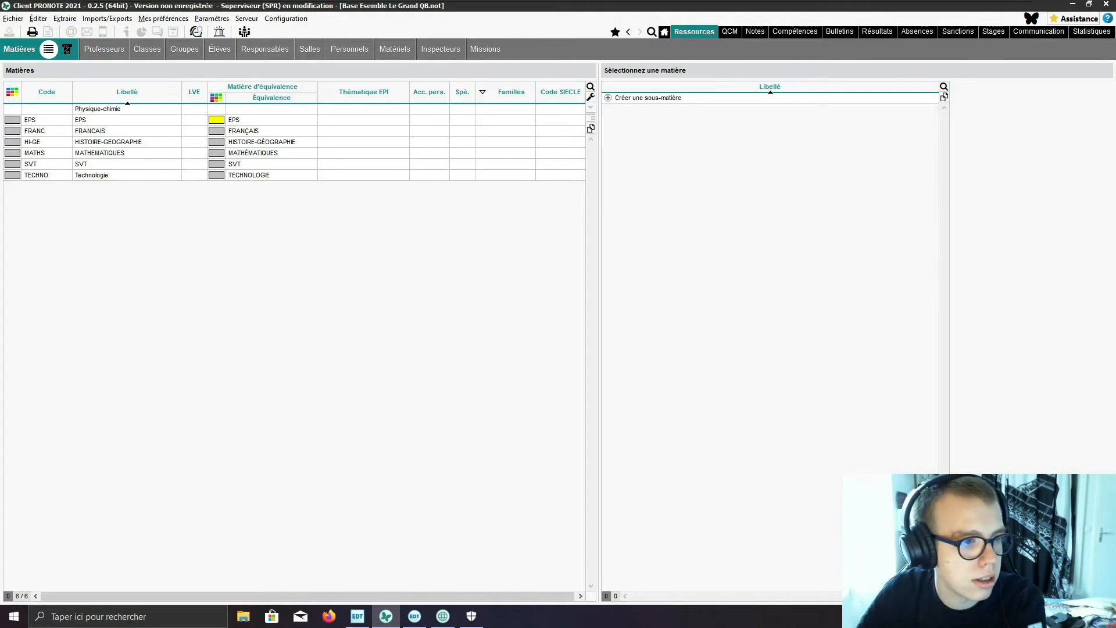
key("BackSpace")
type("C")
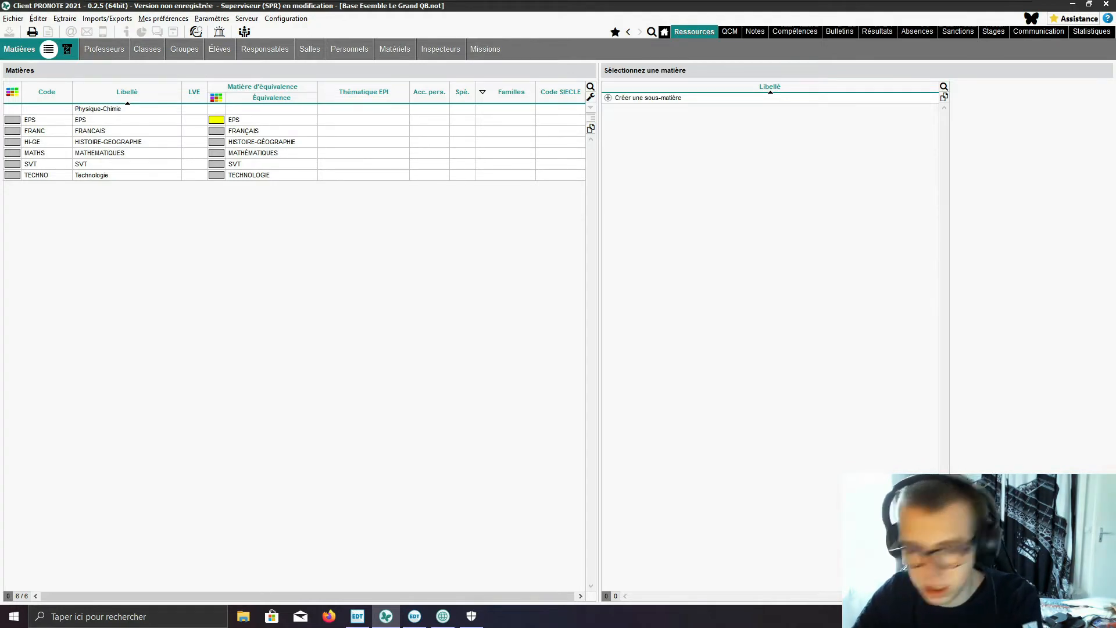
key("Return")
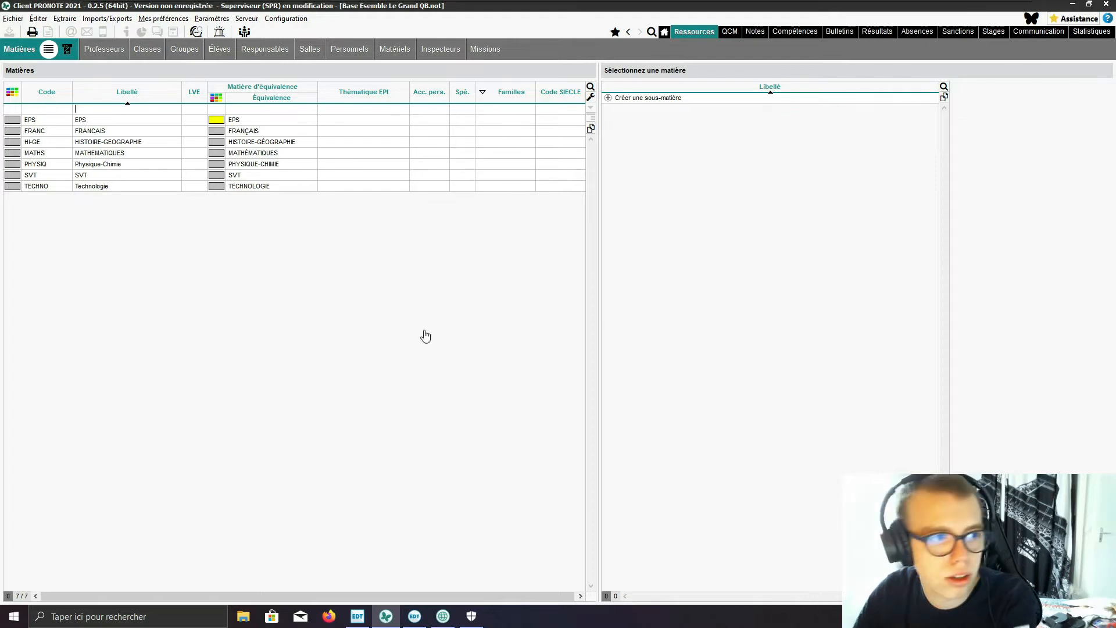
type("Arts plastiques")
key("Return")
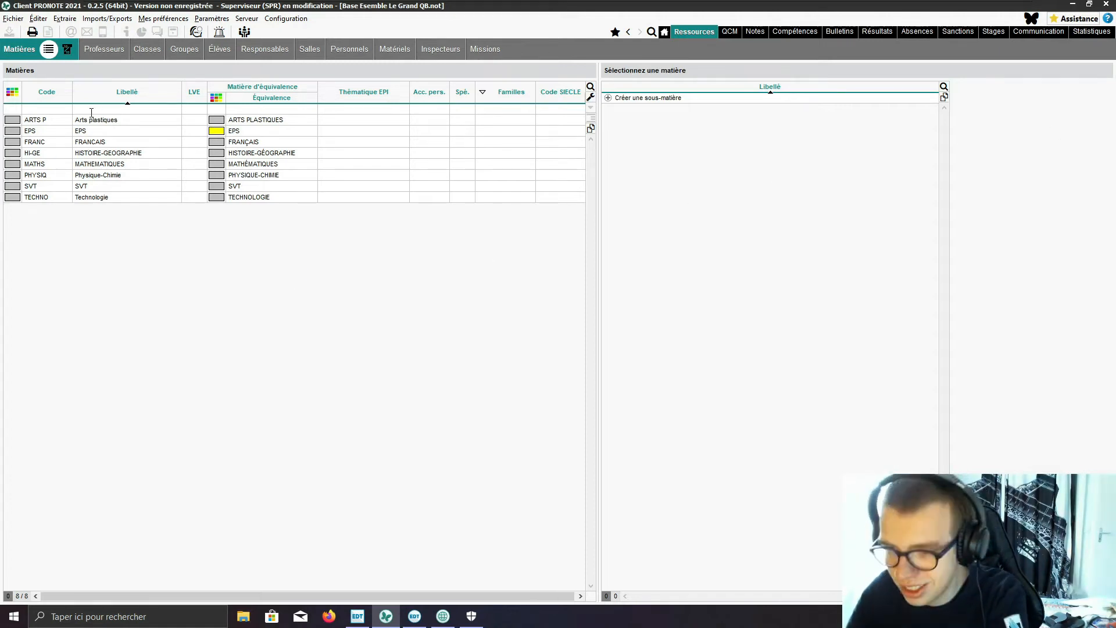
type("anglais")
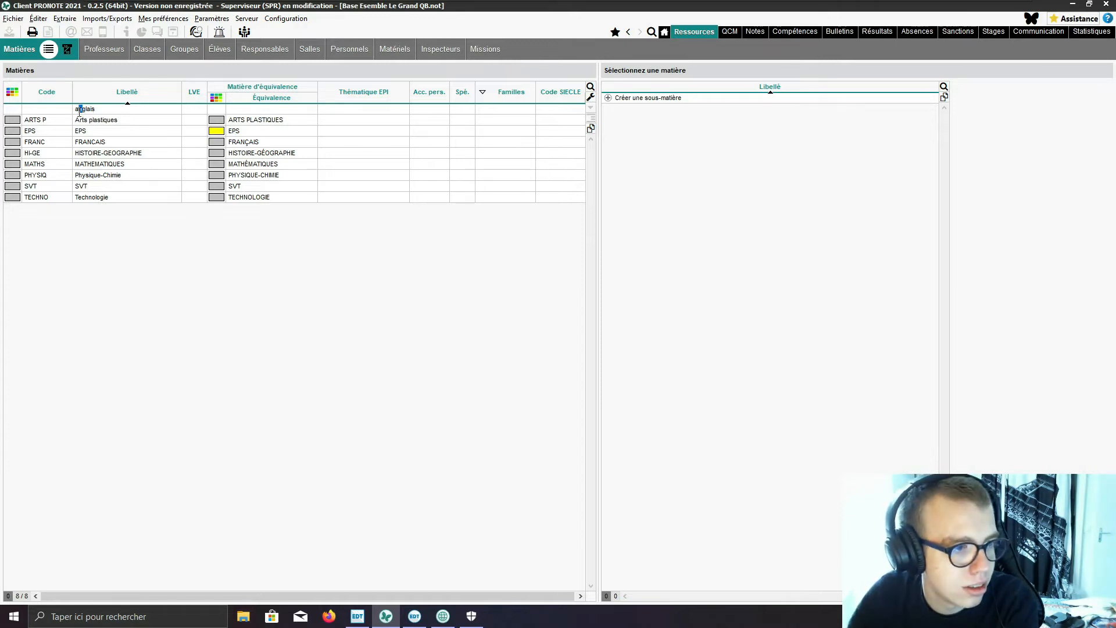
left_click_drag(75, 109, 78, 110)
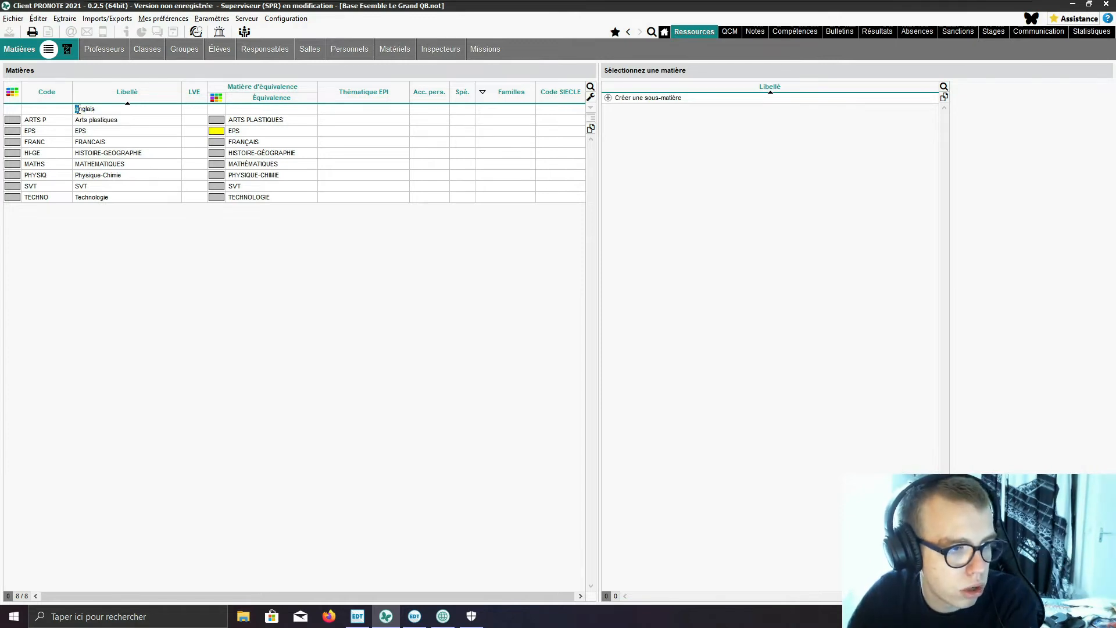
double_click(77, 109)
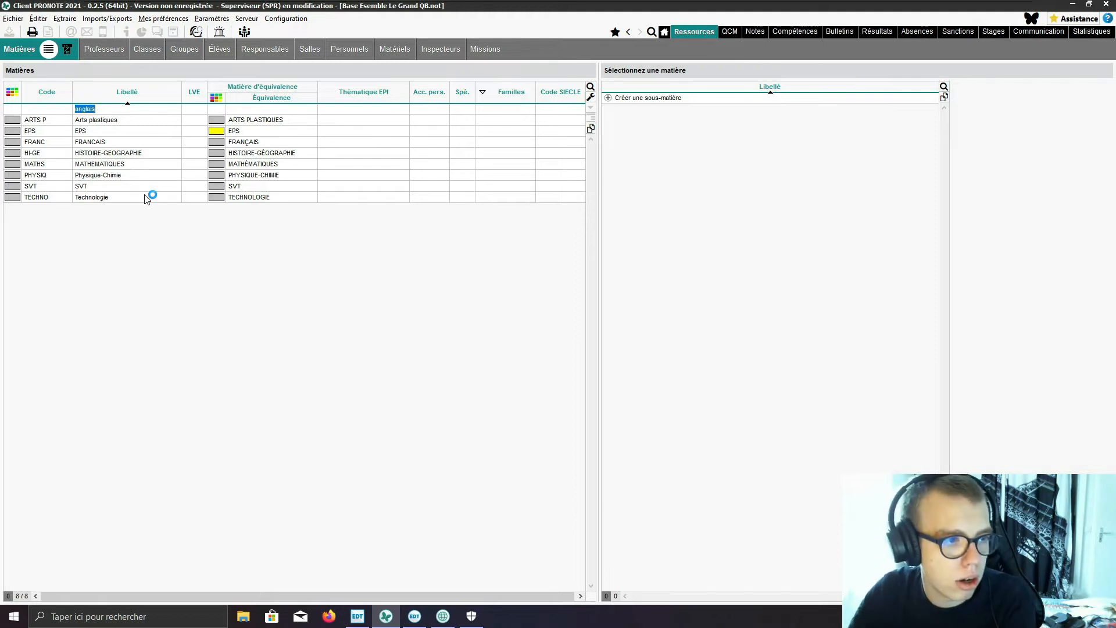
left_click(77, 108)
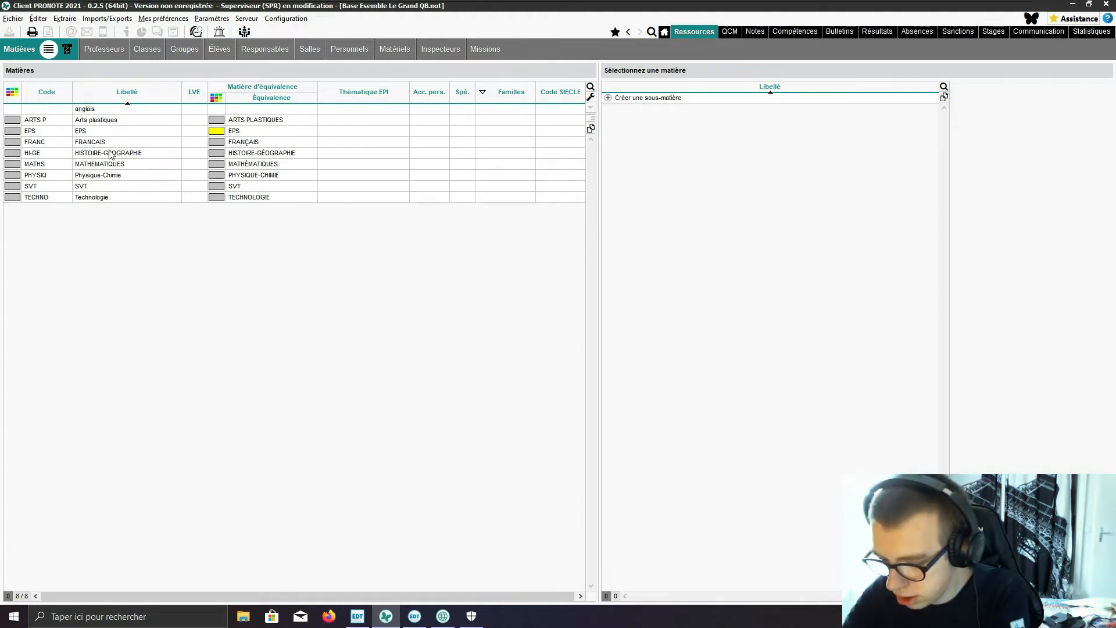
key("BackSpace")
type("A")
left_click(156, 291)
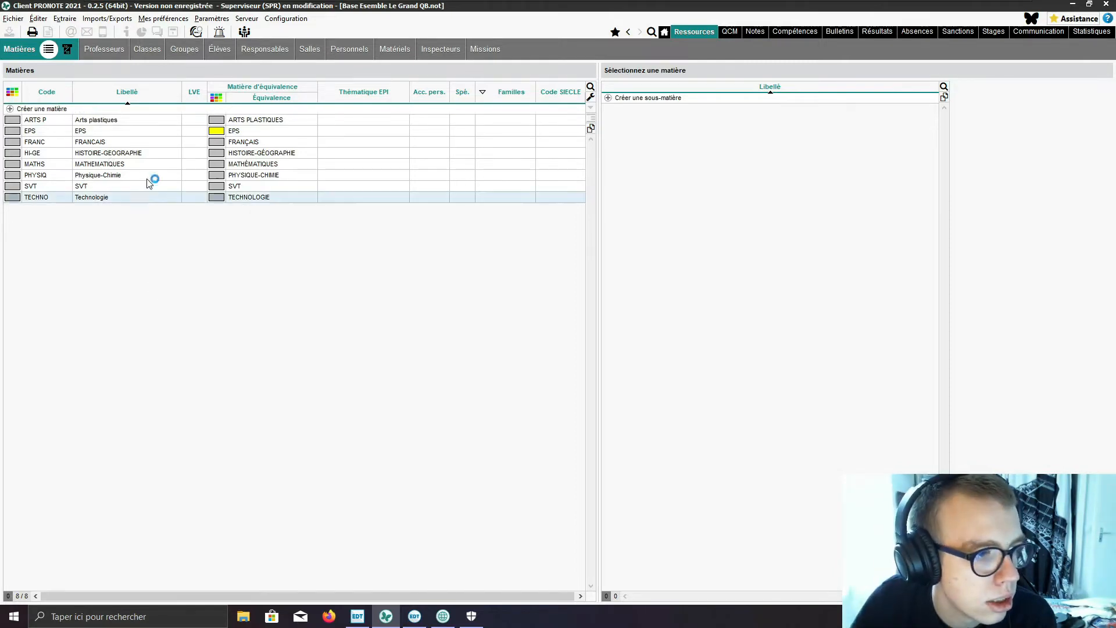
Step: Create a subject labelled Anglais, written with a capital A
left_click(64, 110)
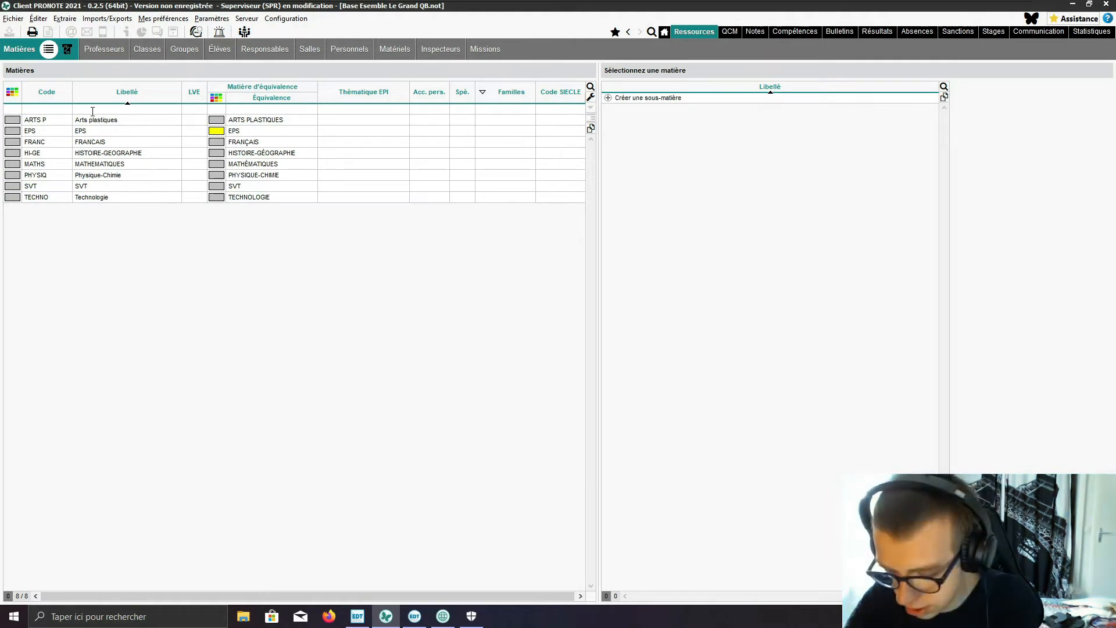
type("anglais")
key("Home")
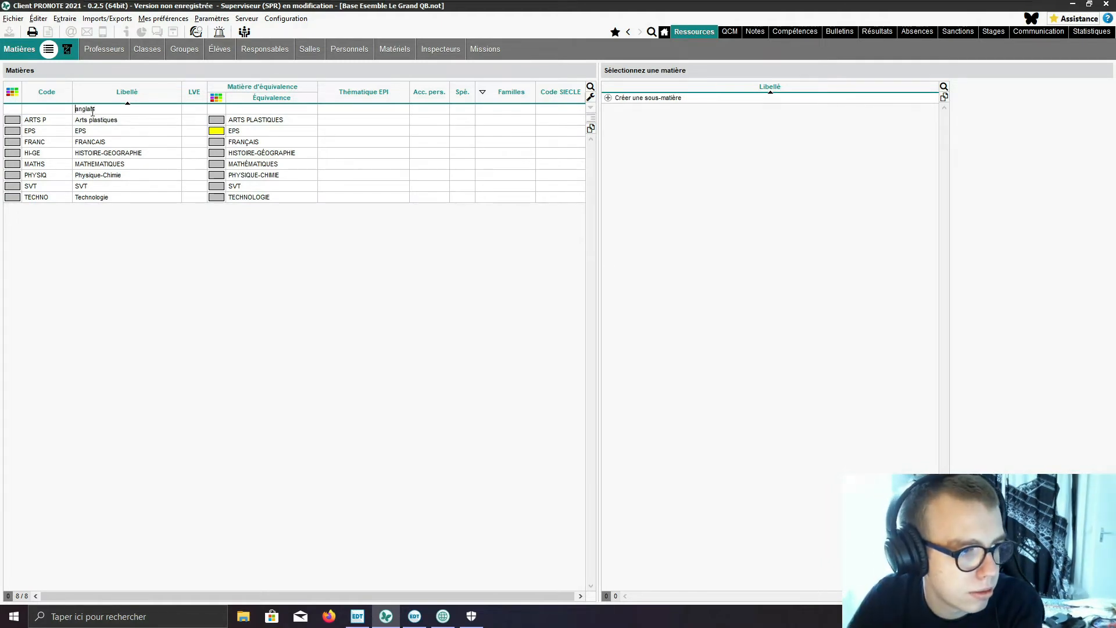
key("Delete")
type("A")
key("Return")
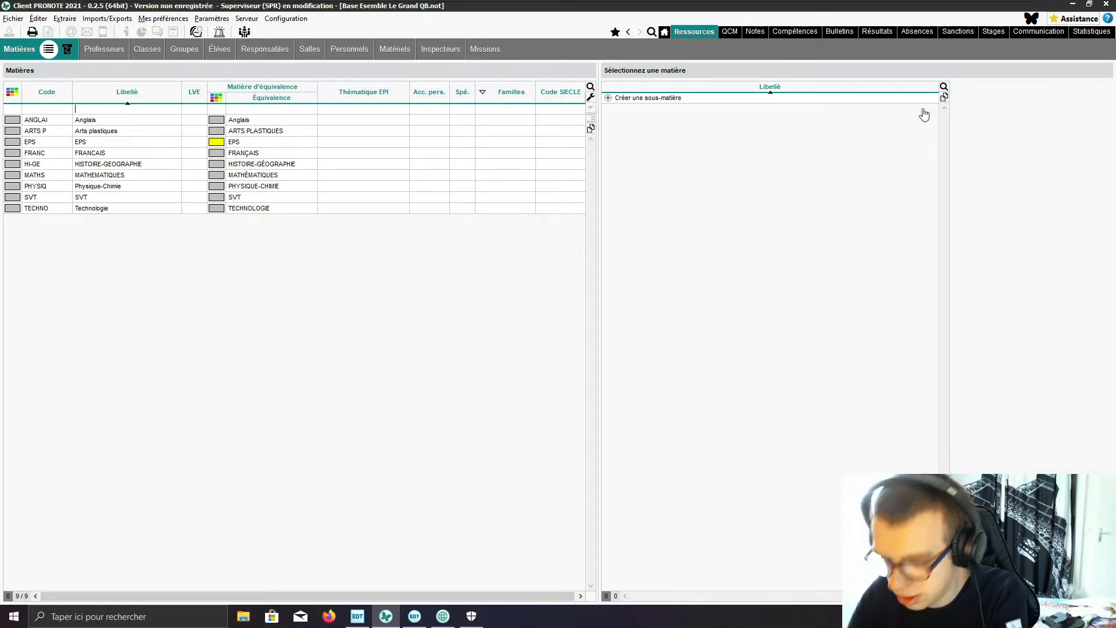
Step: Create a subject labelled Allemand, written with a capital A
type("allemand")
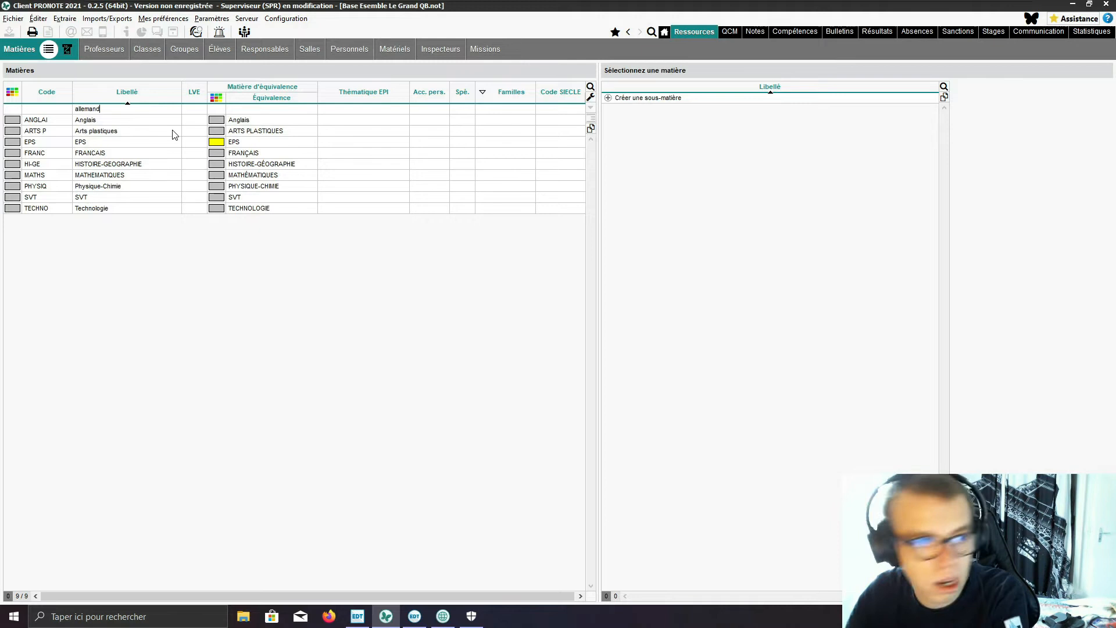
left_click_drag(78, 111, 72, 115)
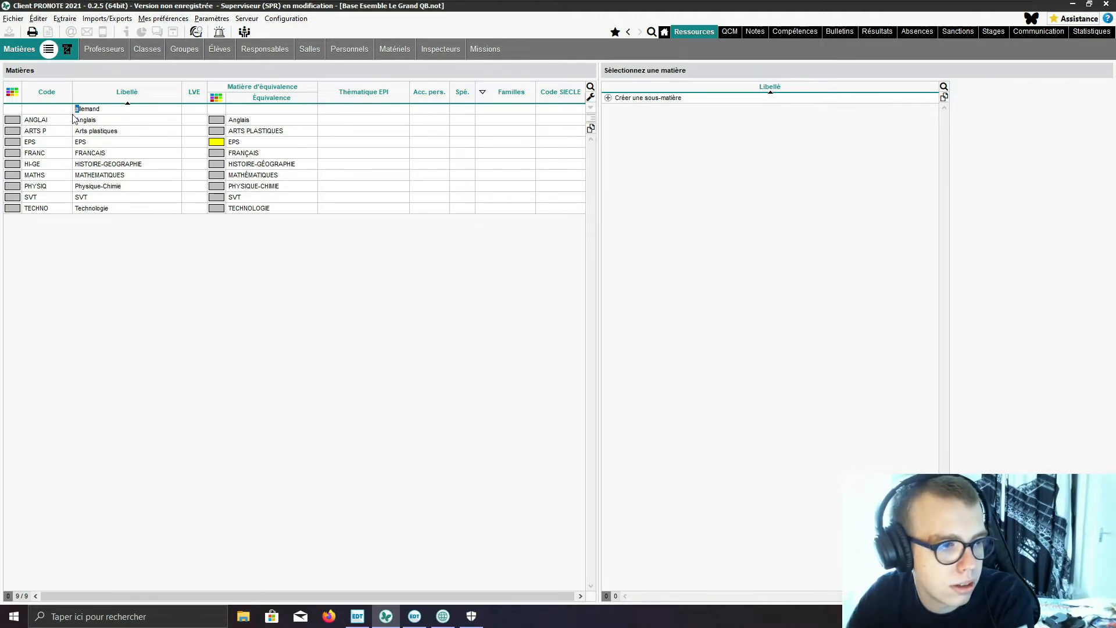
type("A")
key("Return")
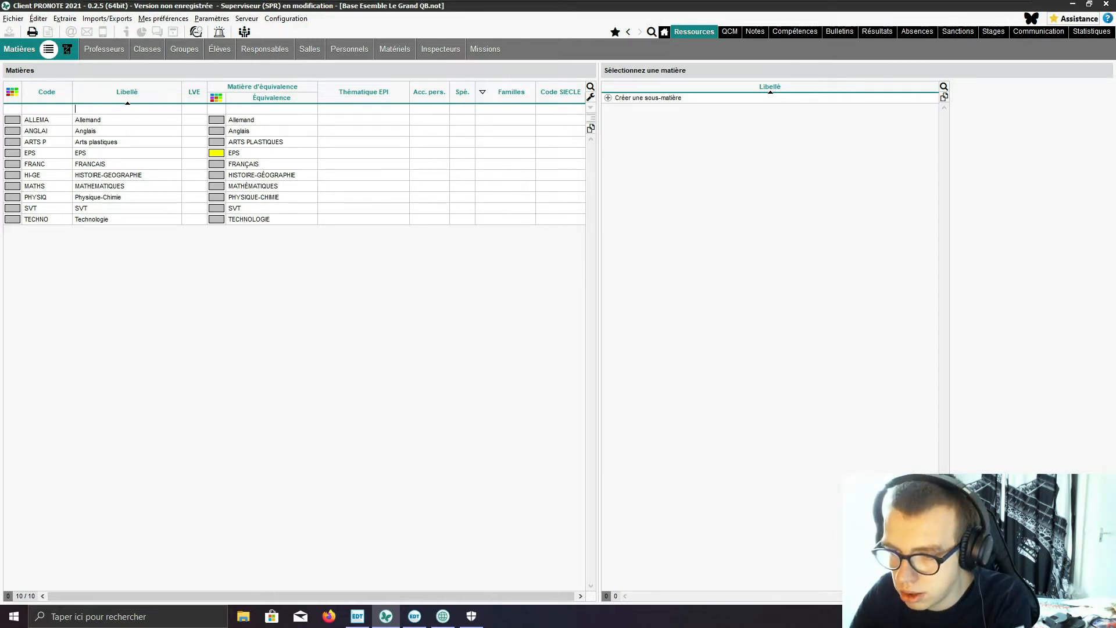
type("allemand")
double_click(82, 110)
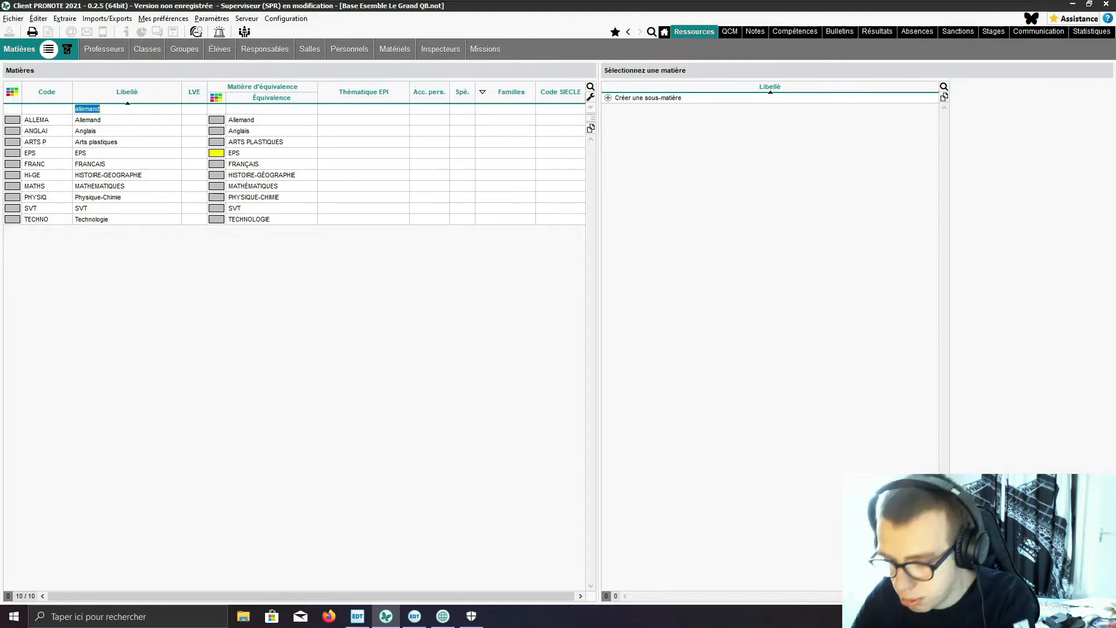
left_click(96, 109)
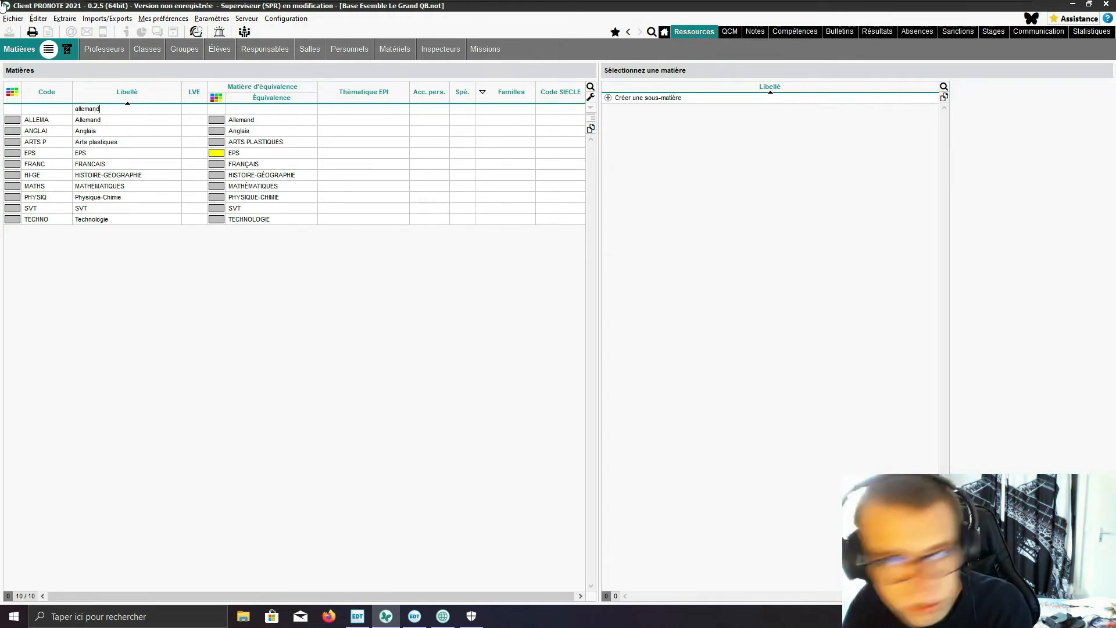
double_click(105, 108)
type("espagnol")
left_click_drag(79, 110, 70, 113)
type("E")
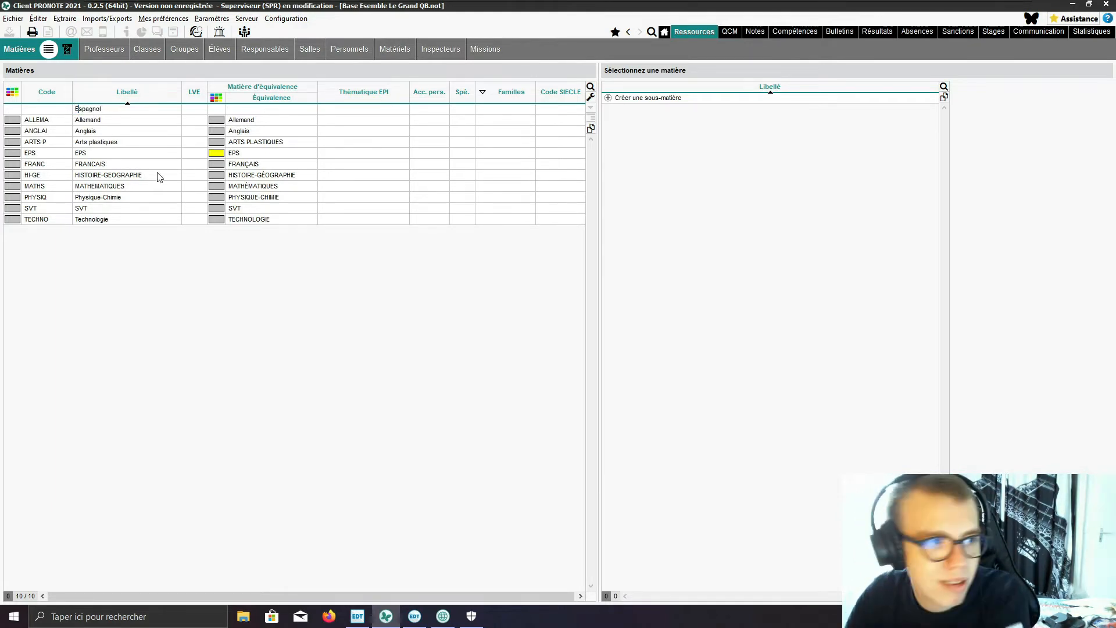
left_click(229, 293)
Step: Create a subject labelled Espagnol, written with a capital E
left_click(74, 110)
type("espagnol")
left_click_drag(80, 110, 77, 109)
type("E")
key("Return")
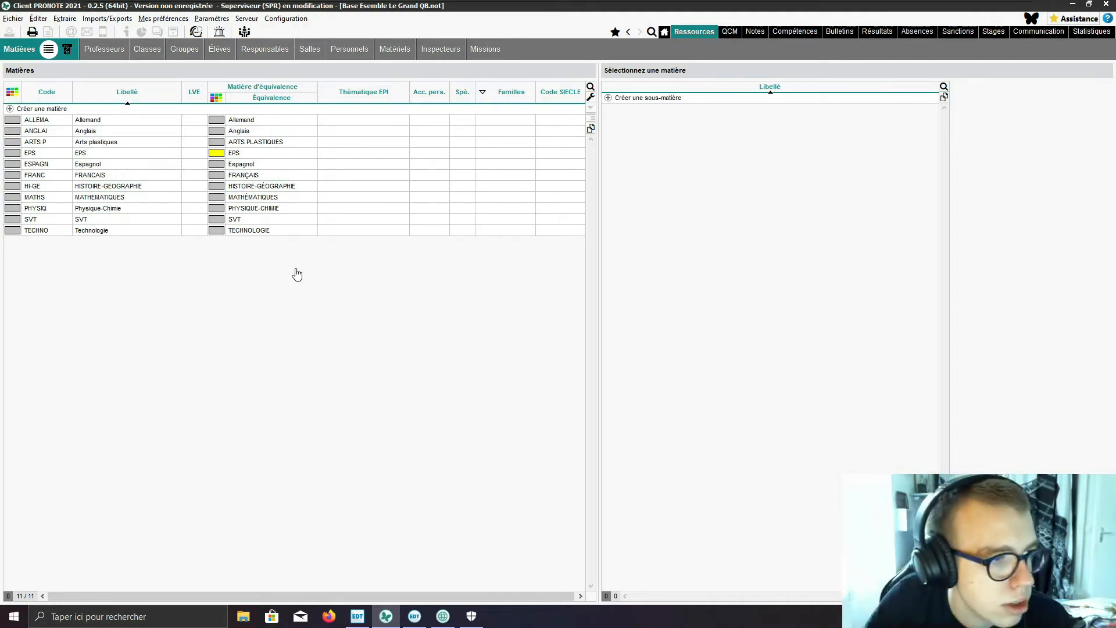
Step: Create a subject labelled Musique
left_click(32, 109)
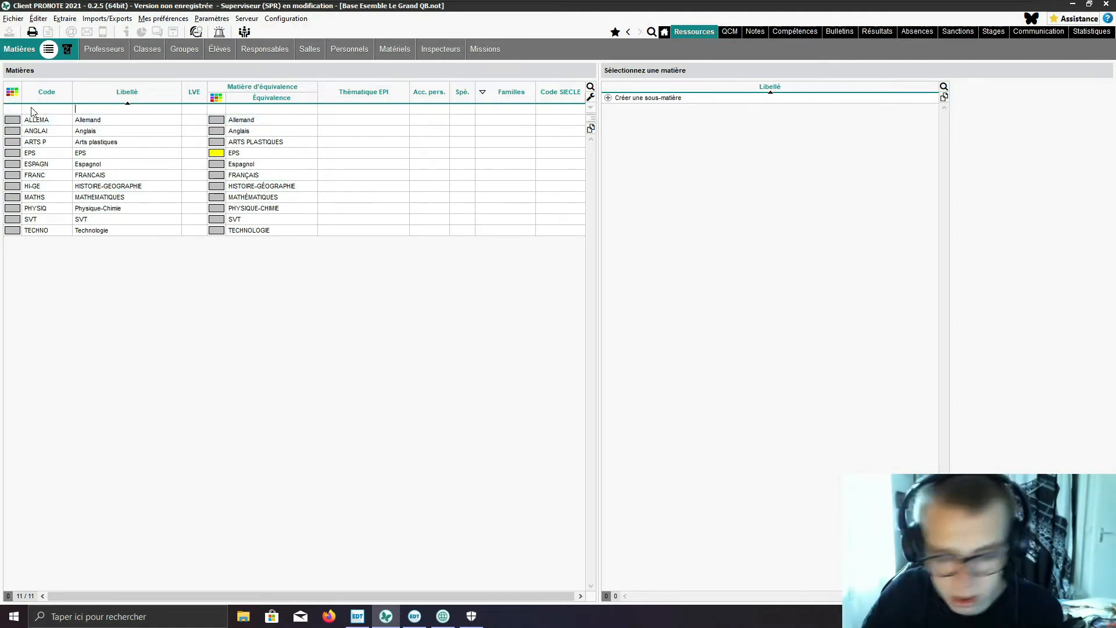
type("Musi")
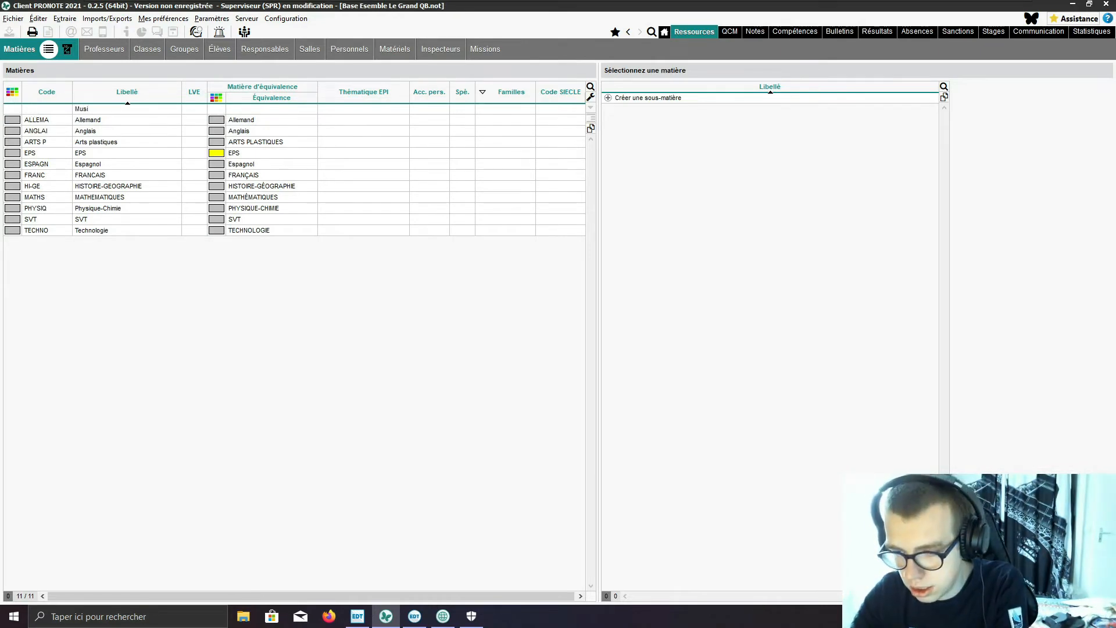
type("que")
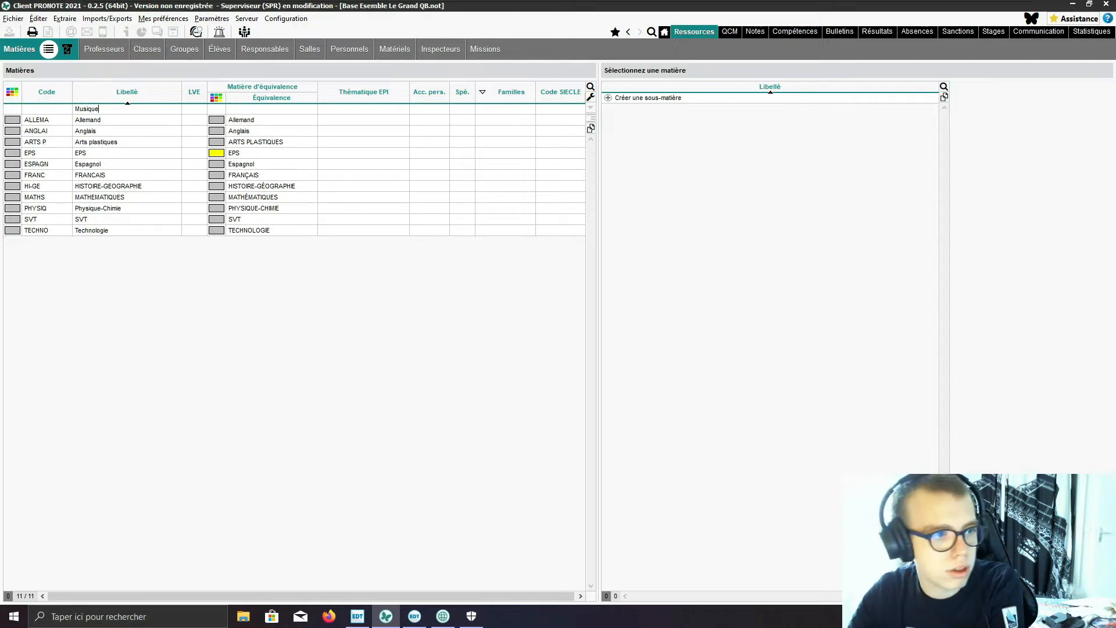
key("Return")
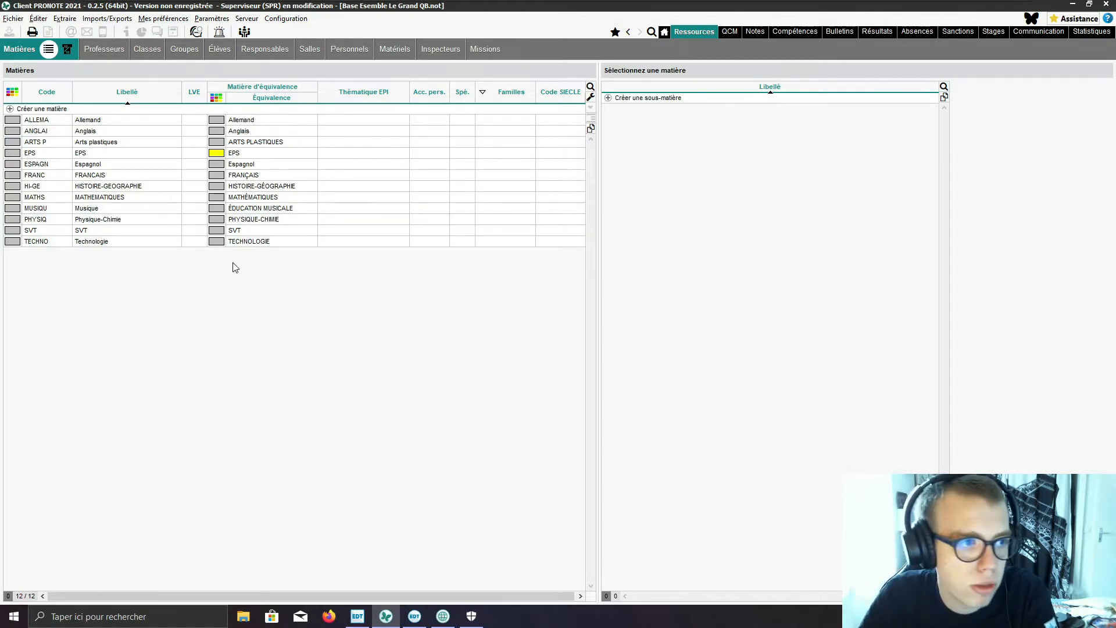
left_click(182, 49)
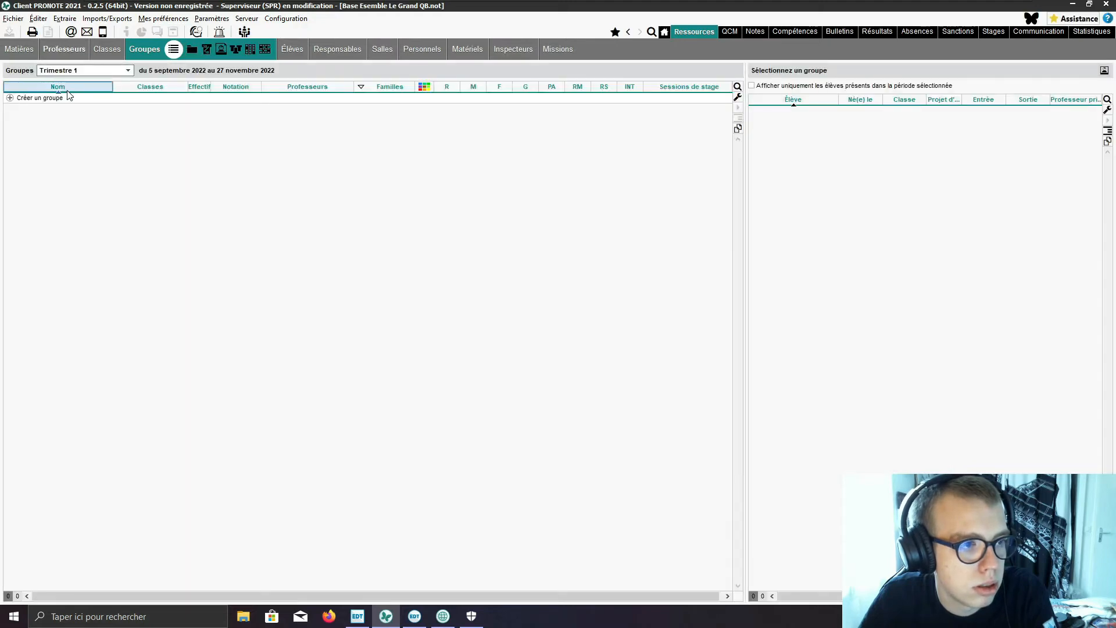
left_click(101, 72)
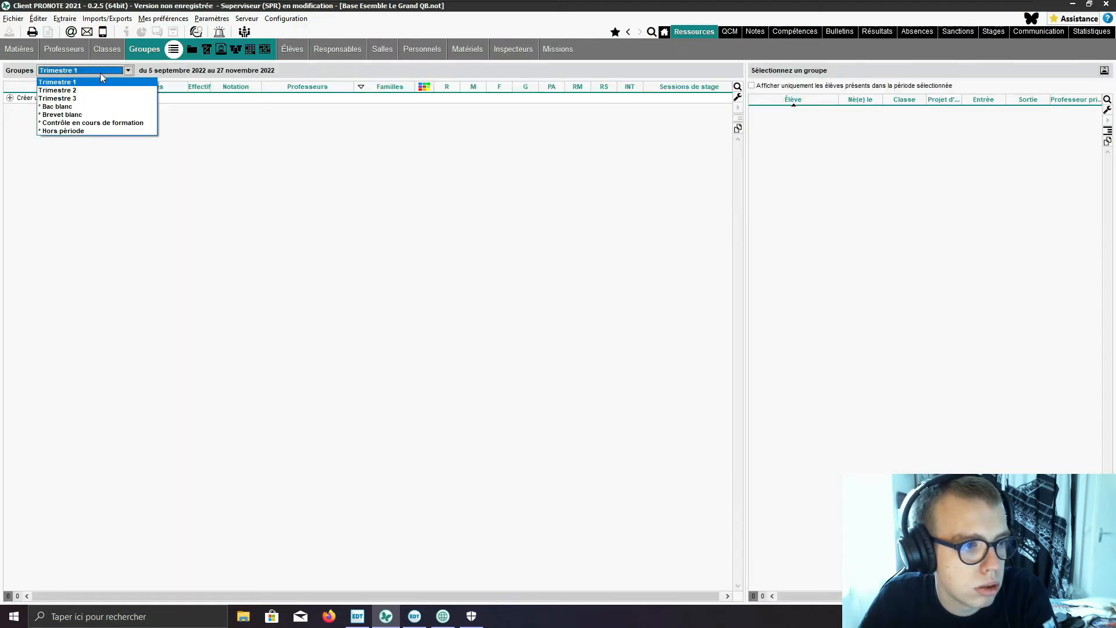
left_click(100, 72)
left_click(87, 101)
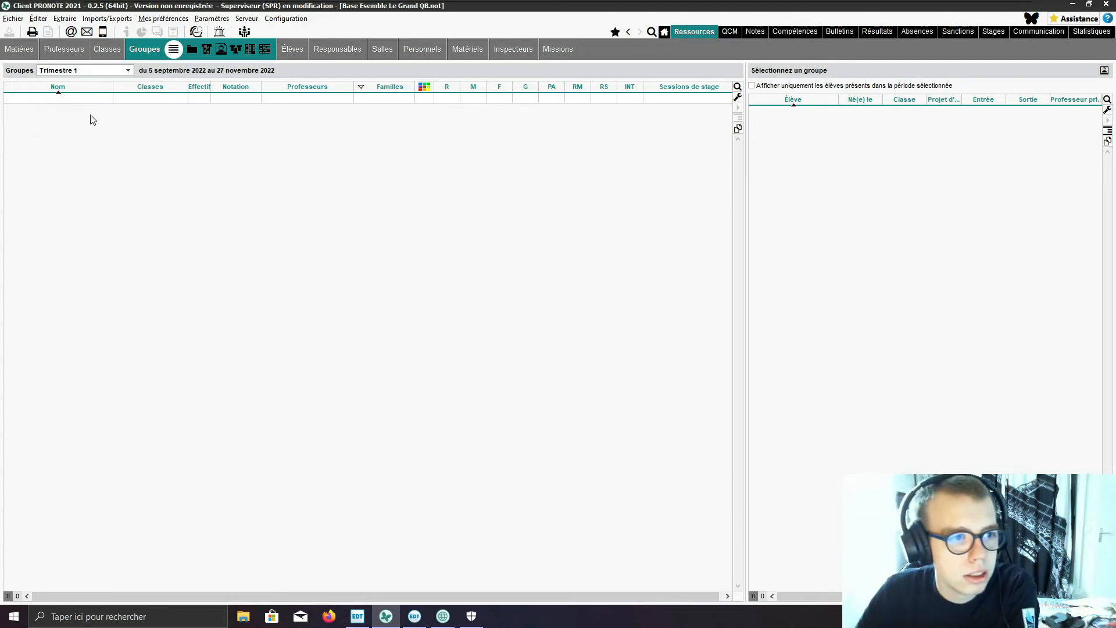
left_click(96, 138)
left_click(80, 99)
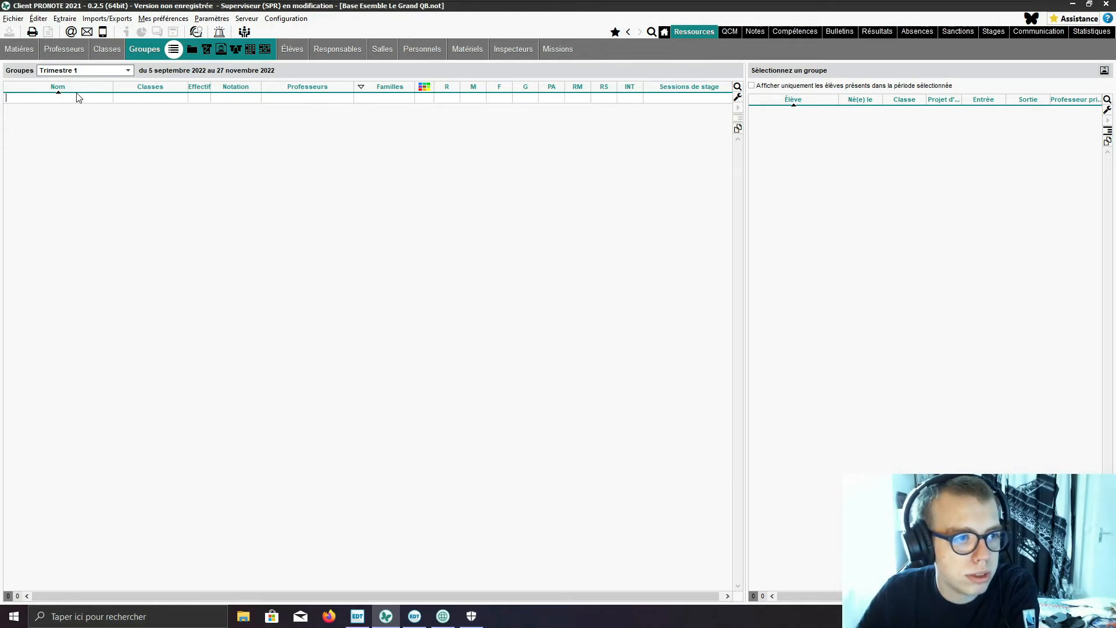
type("6eme")
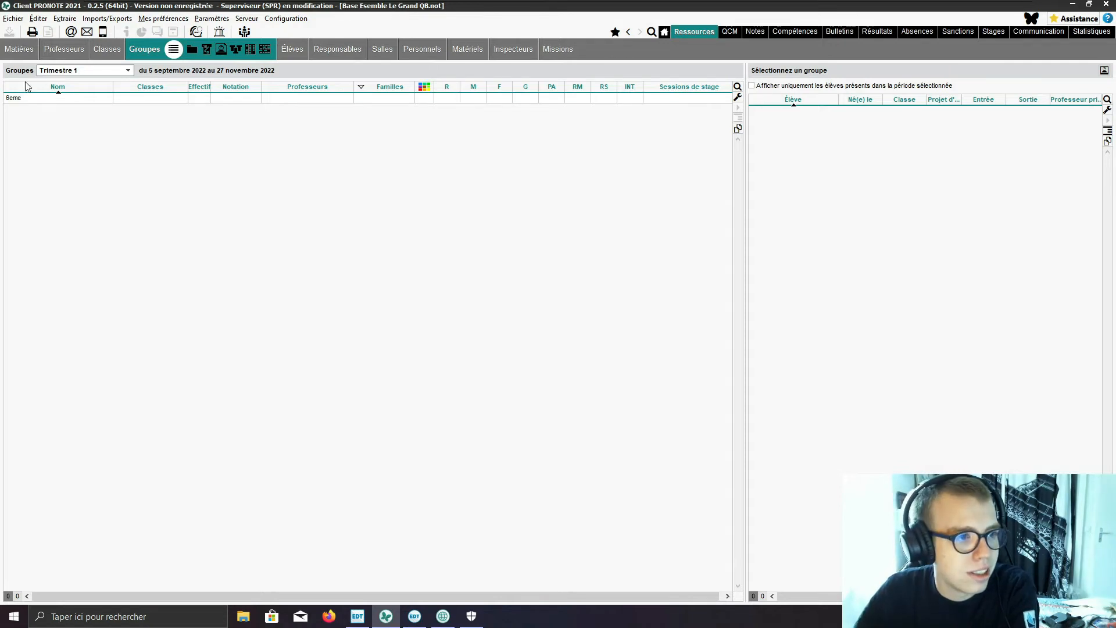
left_click(28, 97)
key("BackSpace")
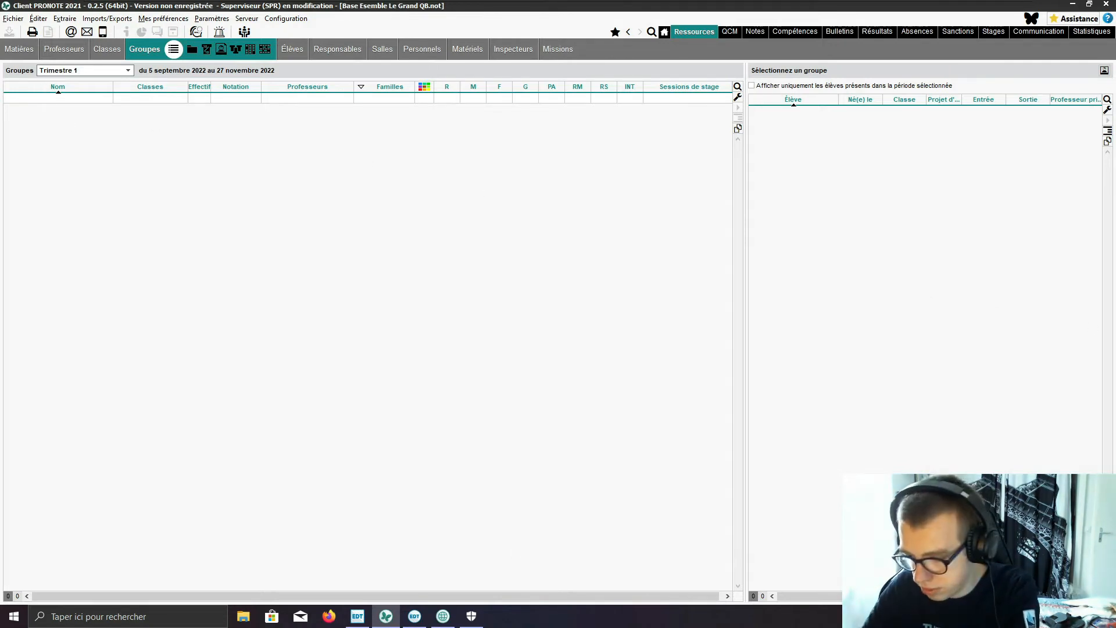
Step: Open Word on the host computer
key("super")
key("super")
key("super")
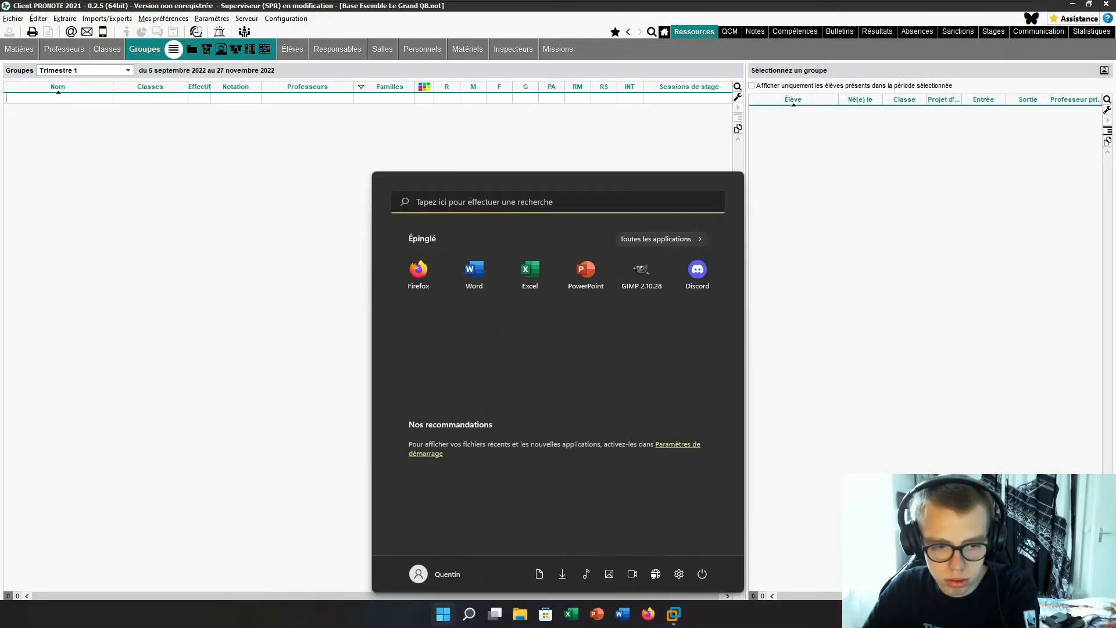
left_click(473, 271)
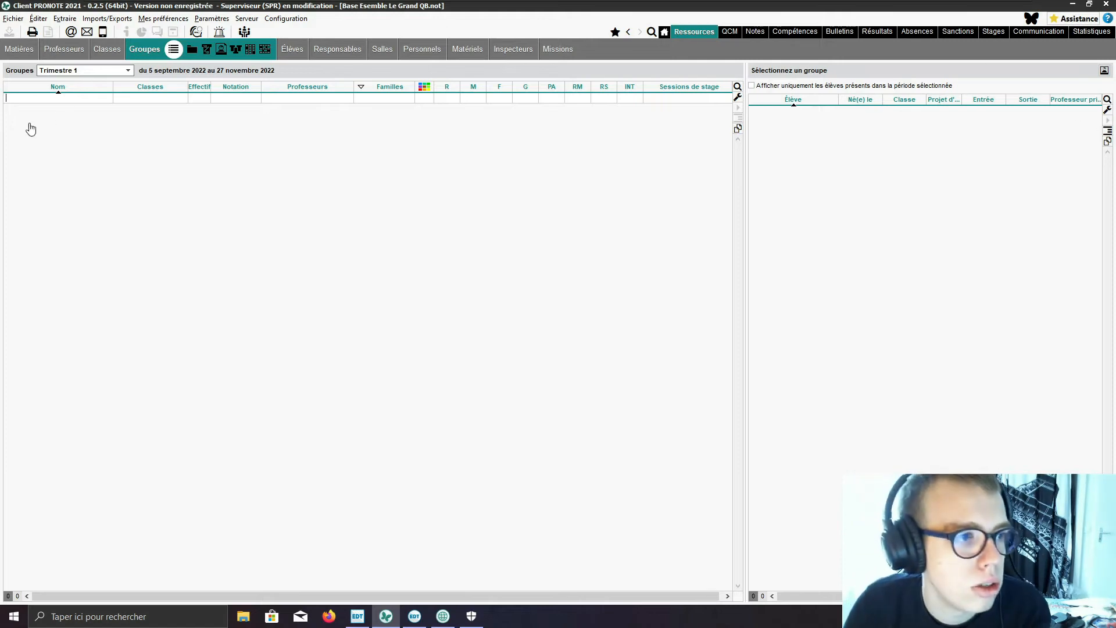
Step: Go back to the list of subjects in PRONOTE and show the sub-subjects of Allemand
left_click(104, 48)
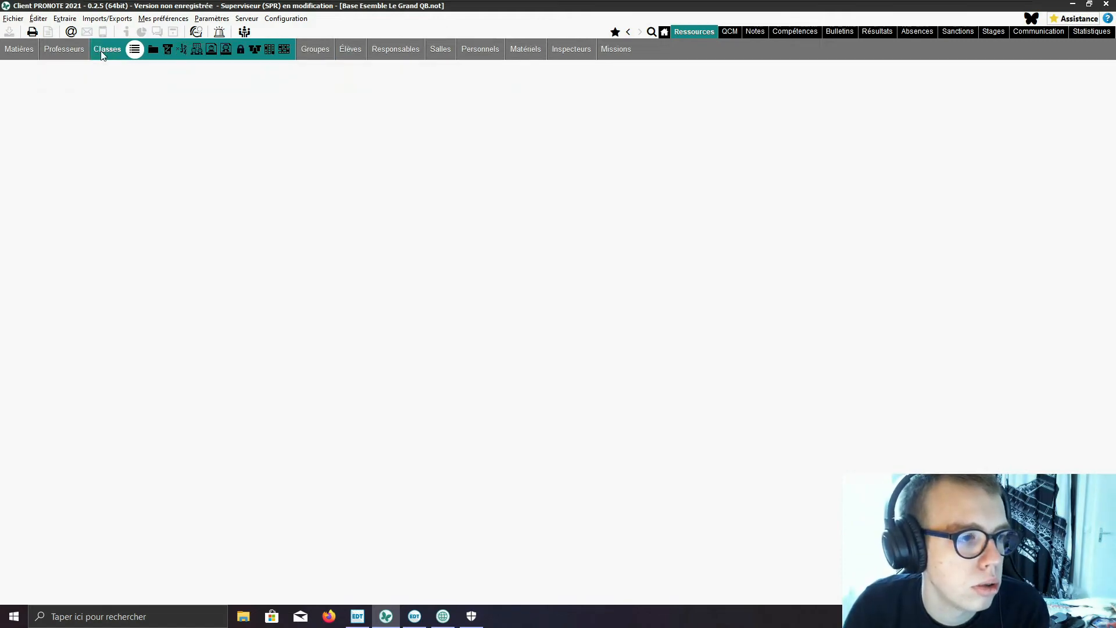
left_click(11, 51)
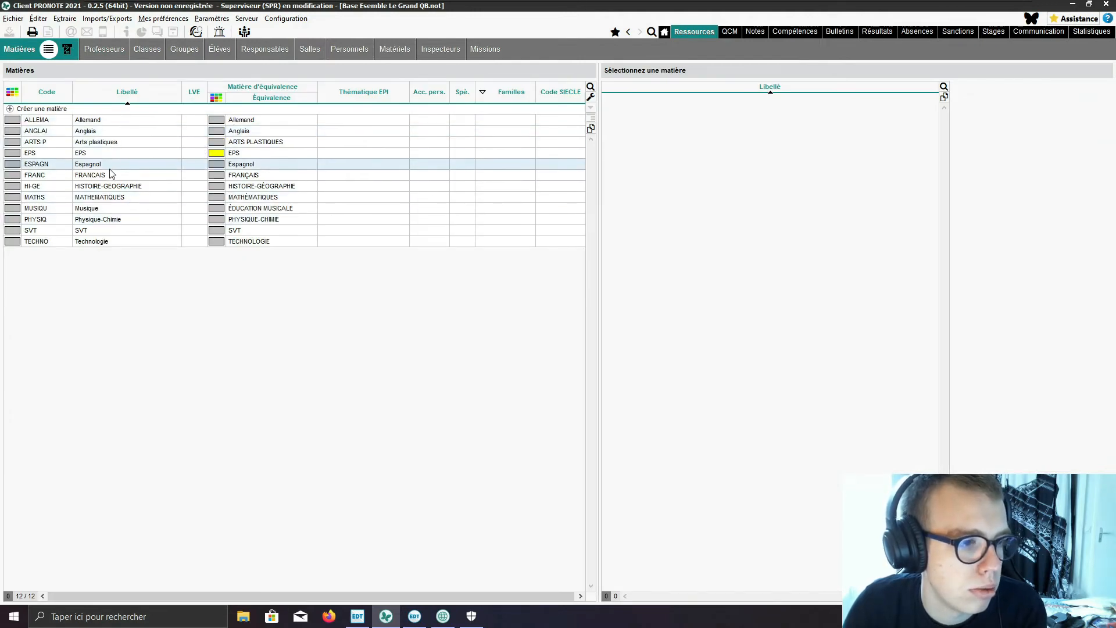
left_click(119, 120)
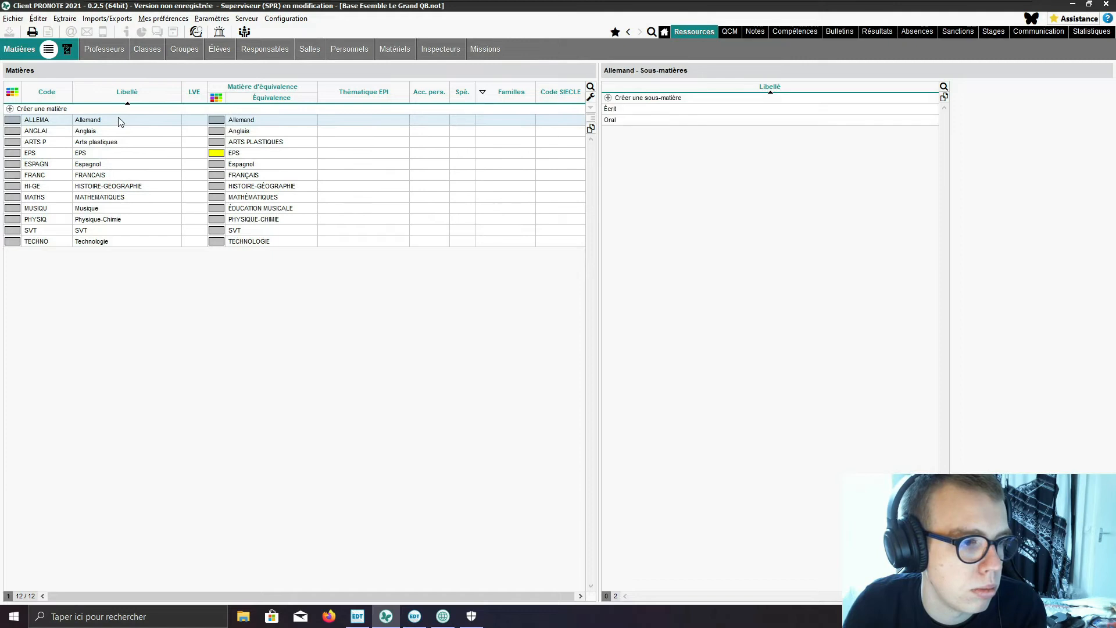
Step: Compare the Écrit and Oral sub-subjects listed under Espagnol and Allemand
left_click(112, 165)
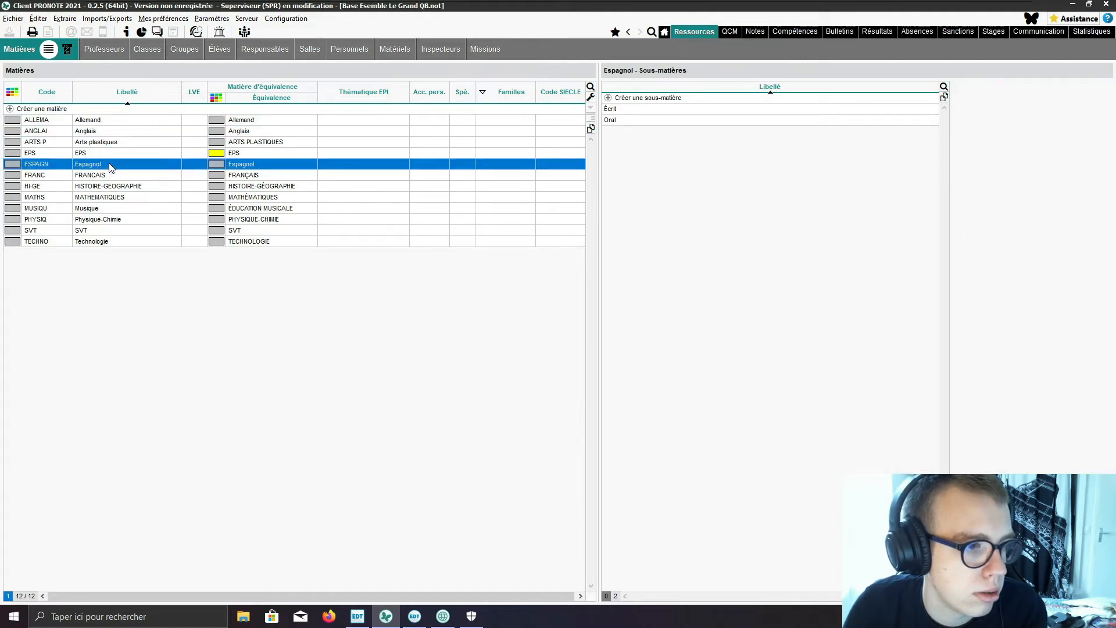
left_click(118, 121)
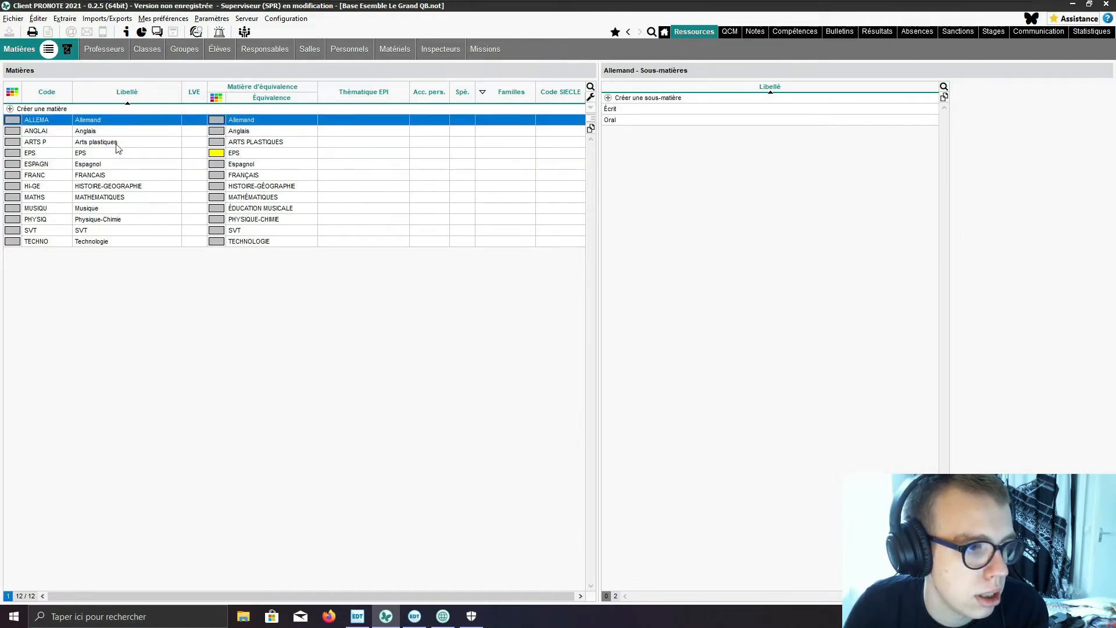
left_click(112, 166)
left_click(102, 121)
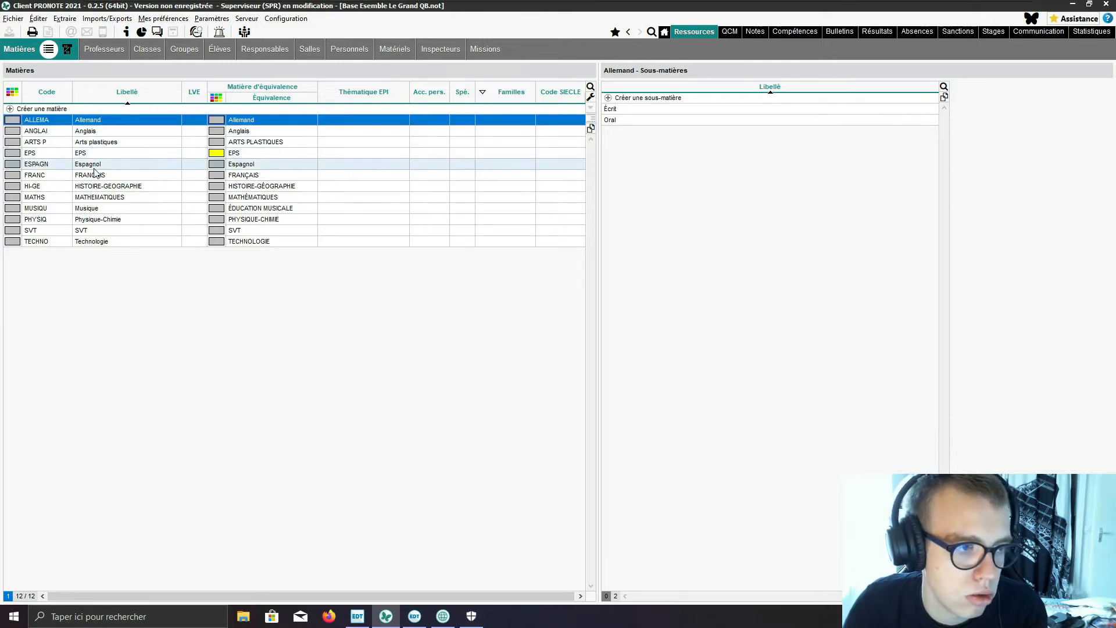
left_click(99, 174)
left_click(99, 166)
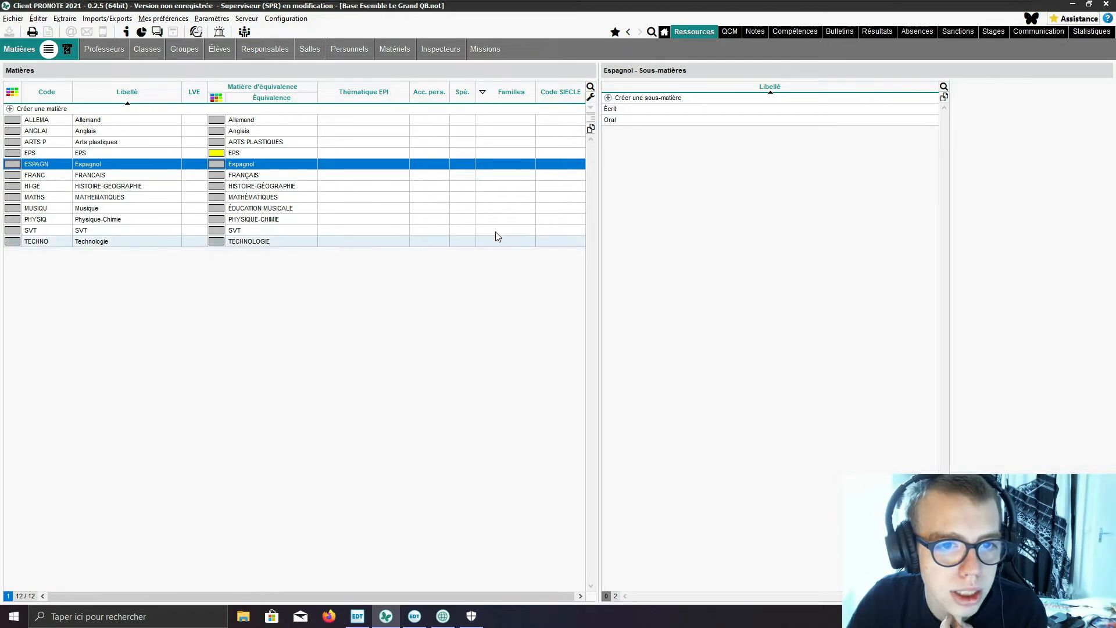
left_click(692, 109)
left_click(687, 109)
left_click(660, 140)
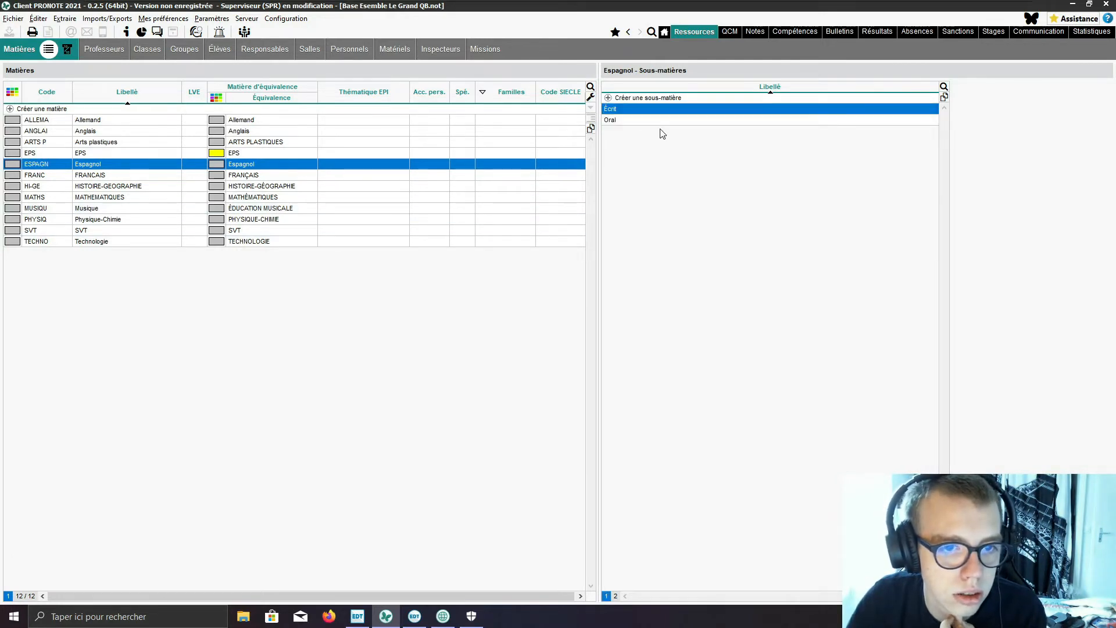
left_click(68, 50)
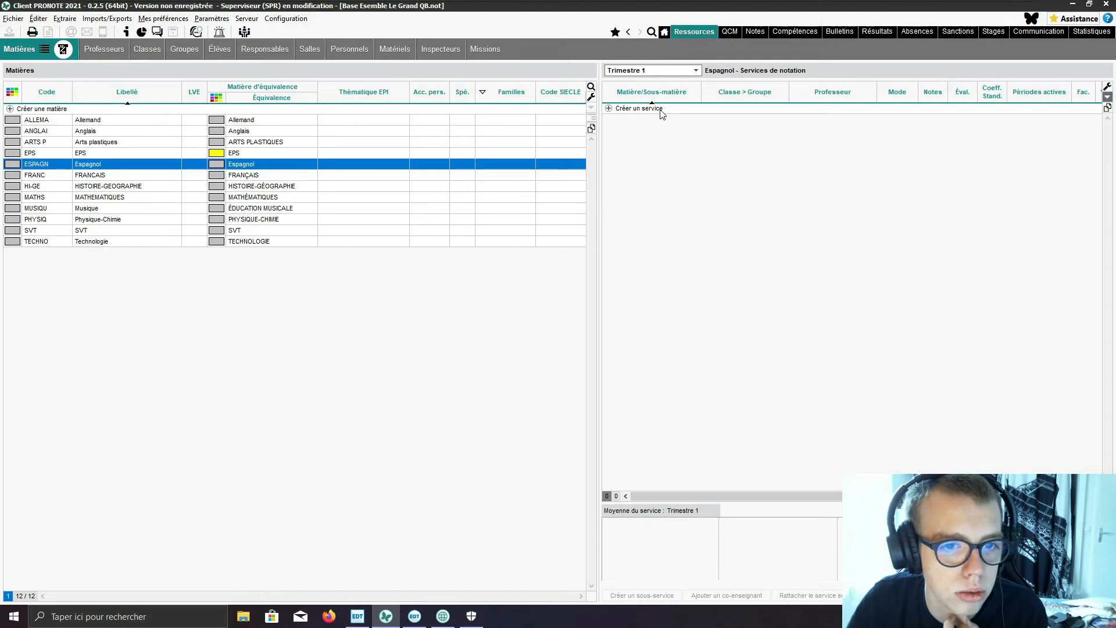
left_click(616, 110)
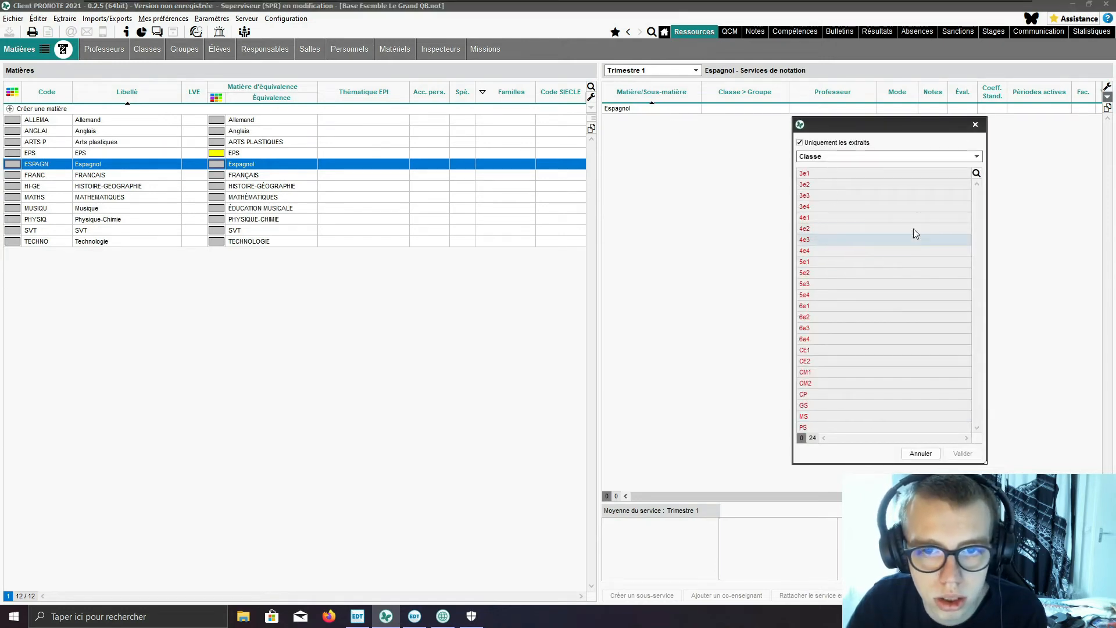
left_click(929, 156)
left_click(931, 172)
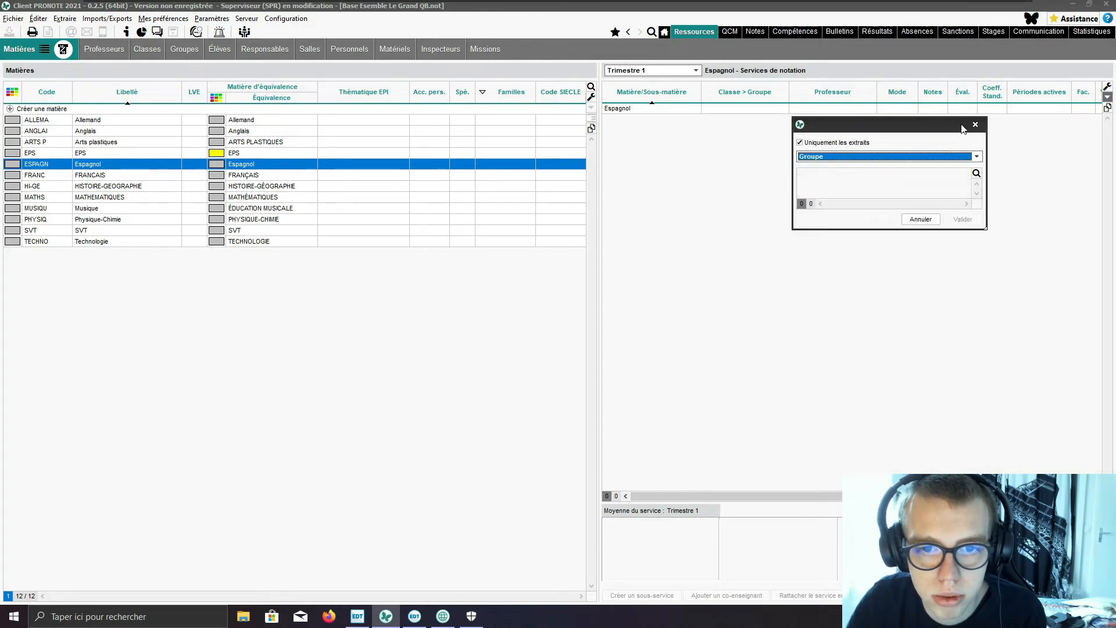
left_click(975, 124)
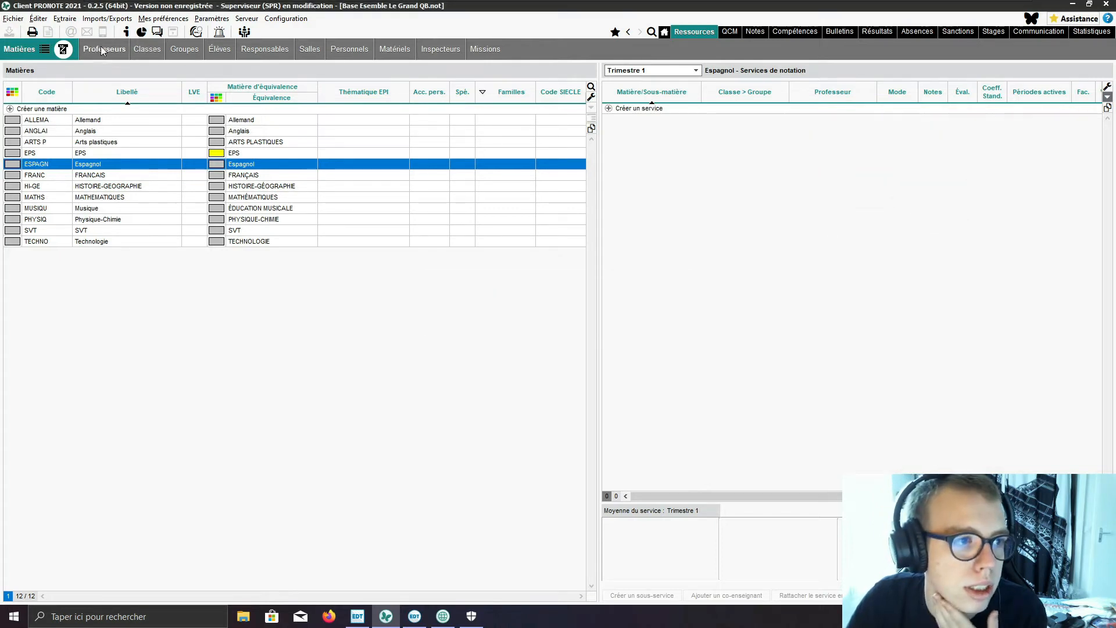
left_click(181, 49)
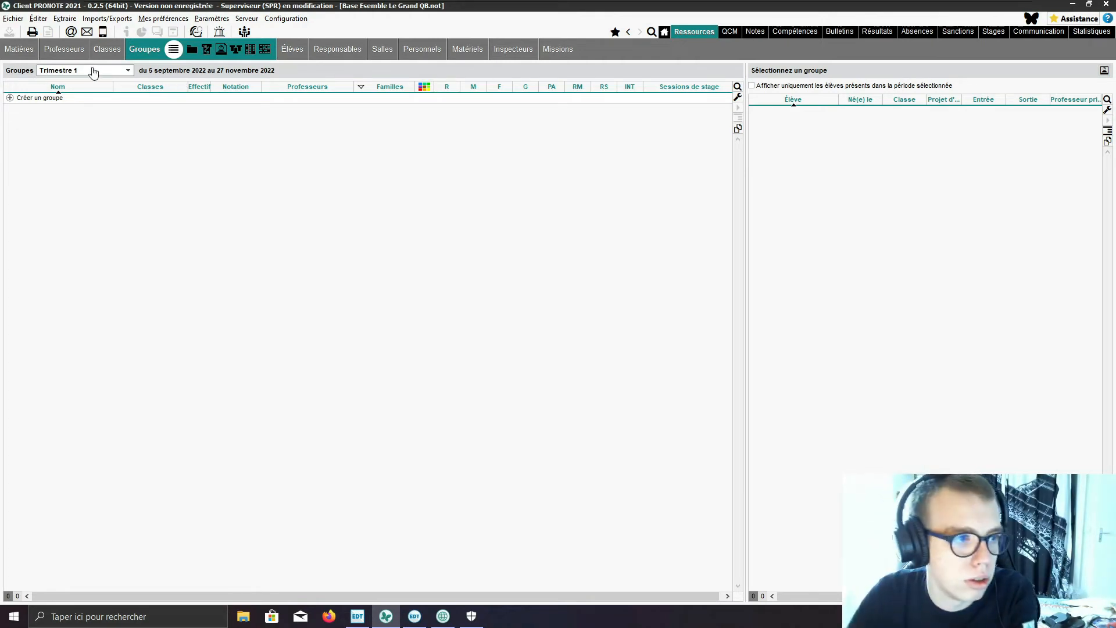
left_click(21, 50)
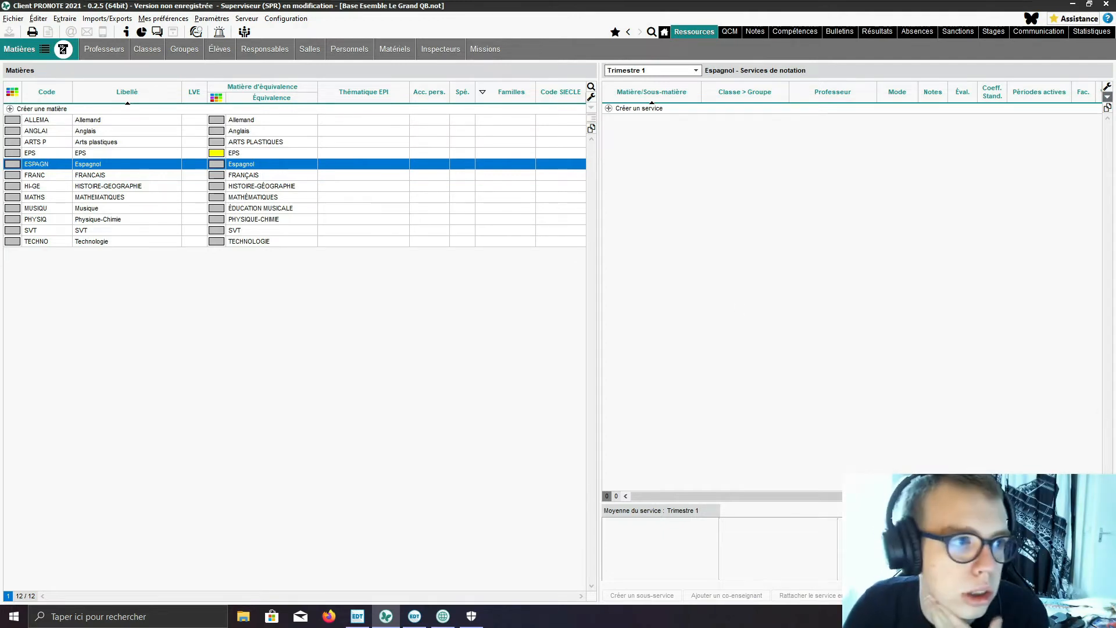
Step: Create a student group named 6eme_ESP in the list of groups, for the Année continue period
left_click(179, 50)
left_click(182, 101)
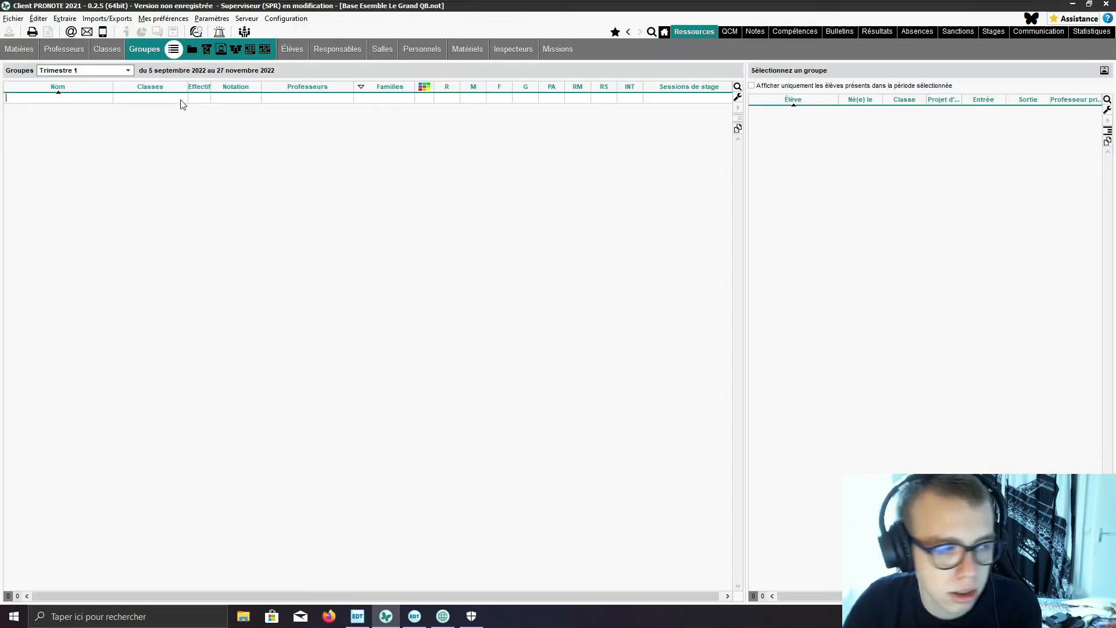
type("6rm")
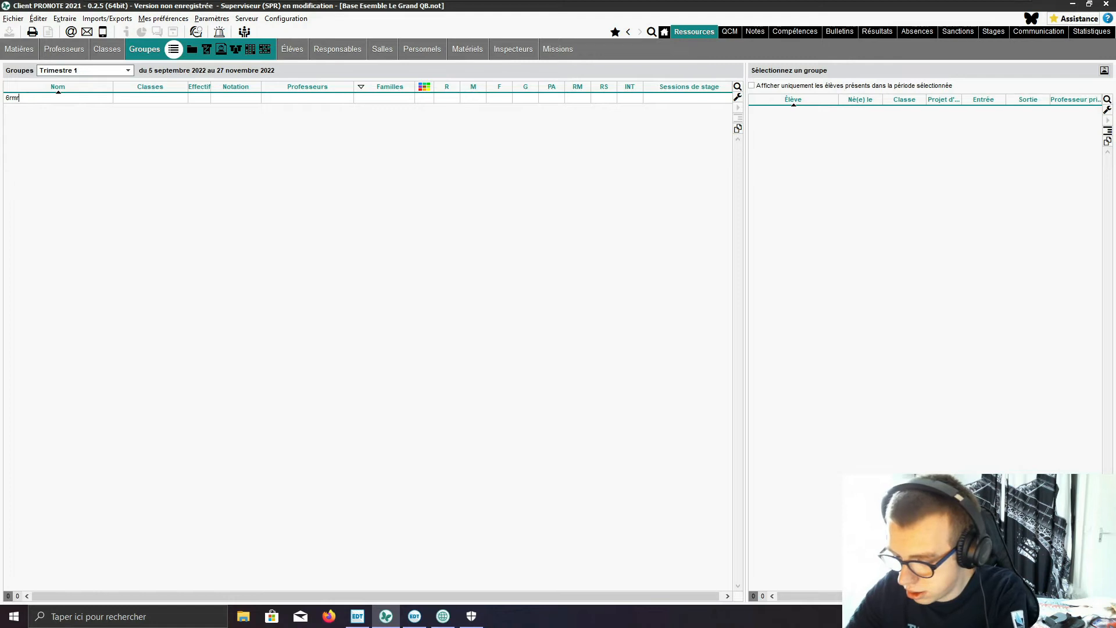
key("BackSpace")
key("BackSpace")
type("eme")
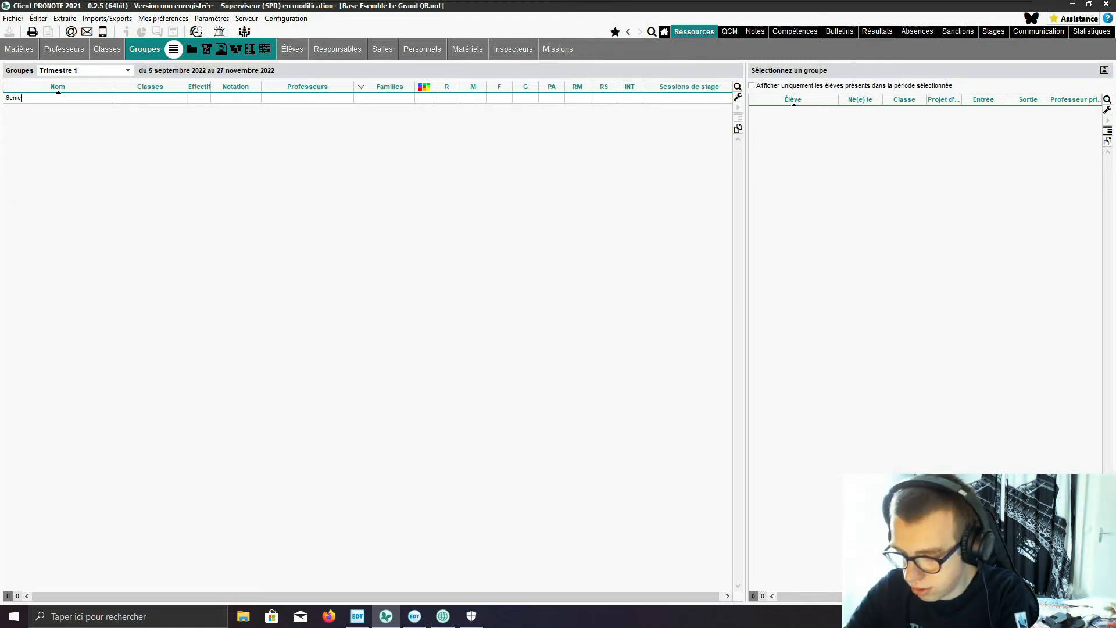
type("_ESP")
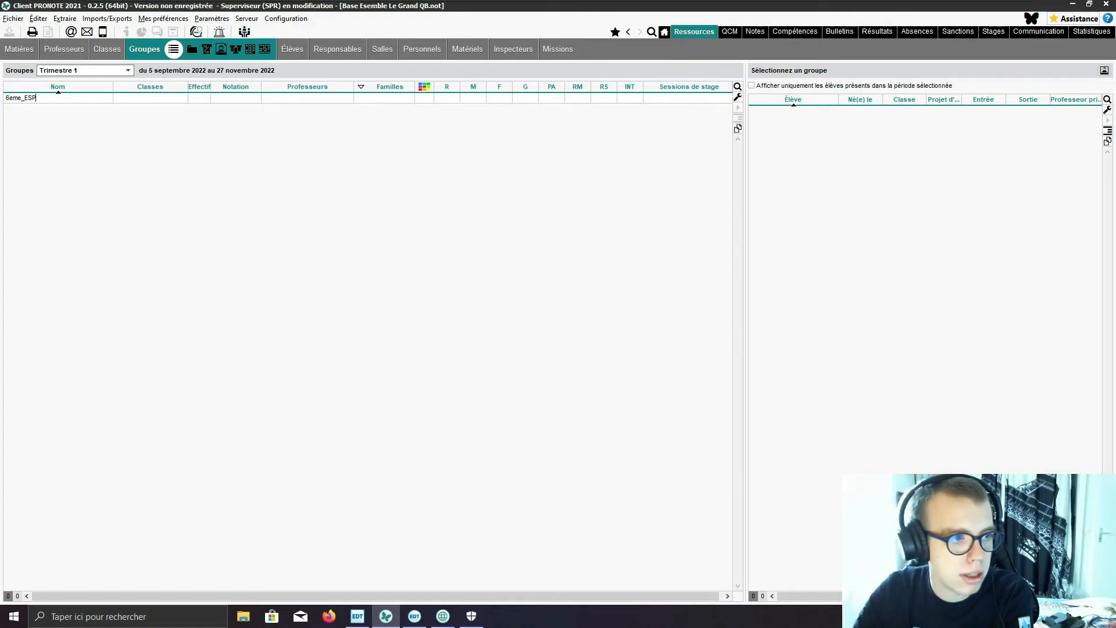
key("Return")
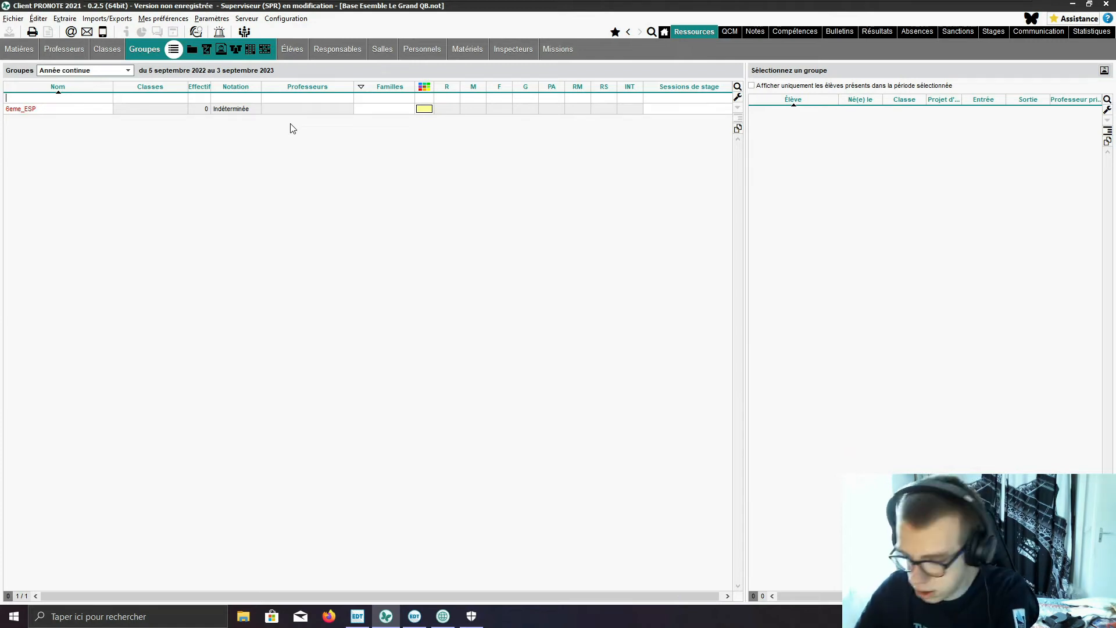
Step: Create a Spanish group named 5eme_ESP
type("5eem")
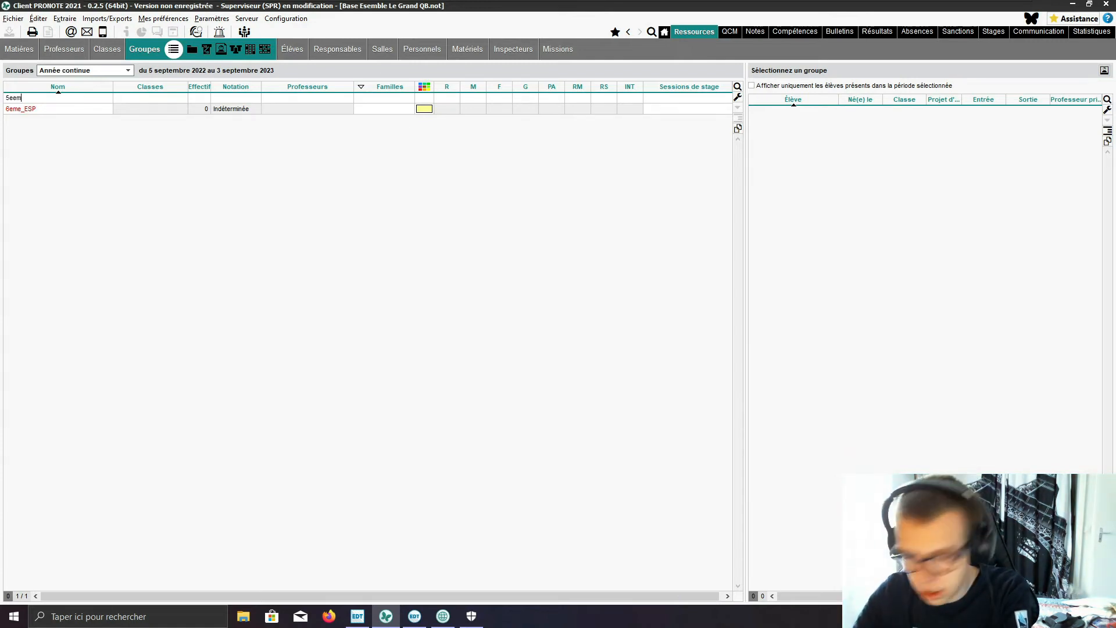
key("BackSpace")
key("BackSpace")
type("me")
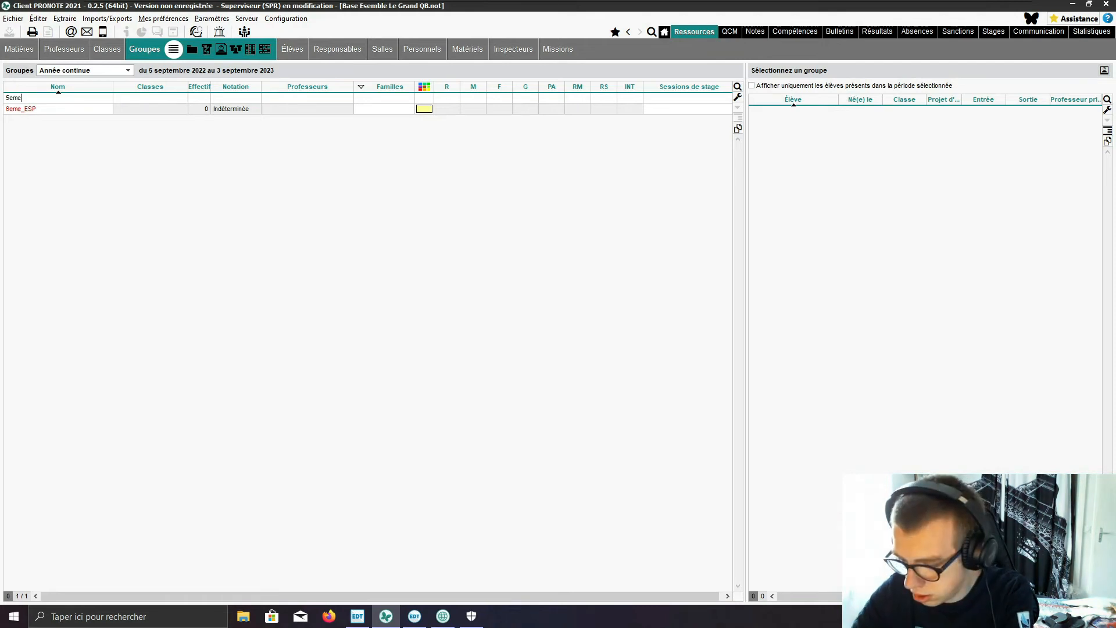
type("_ESP")
key("Return")
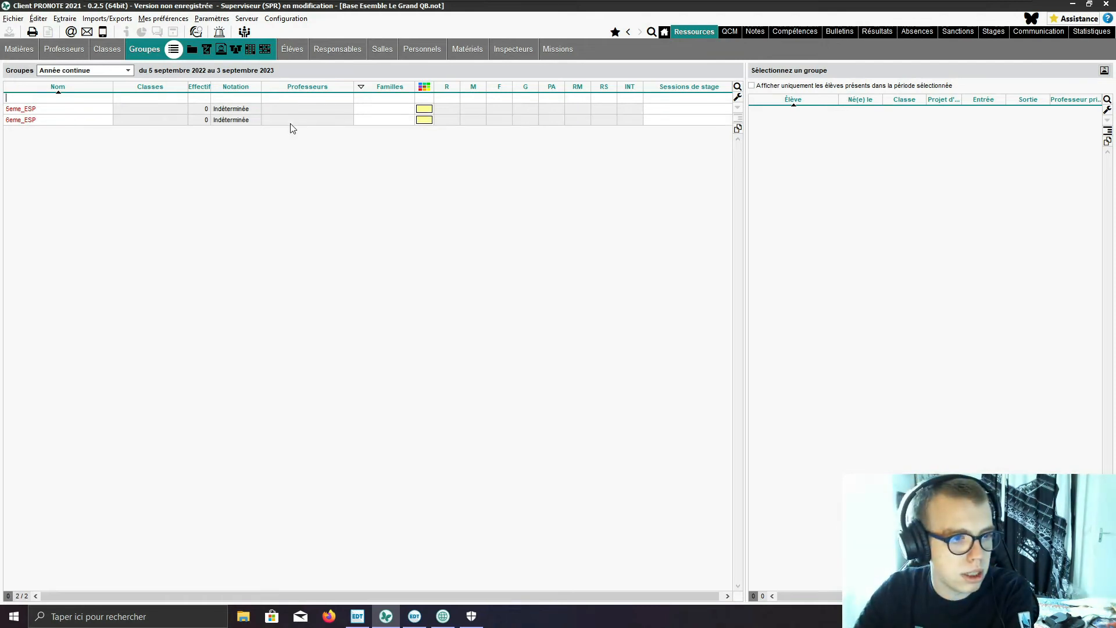
Step: Create two more Spanish groups named 4eme_ESP and 3eme_ESP
type("4eme")
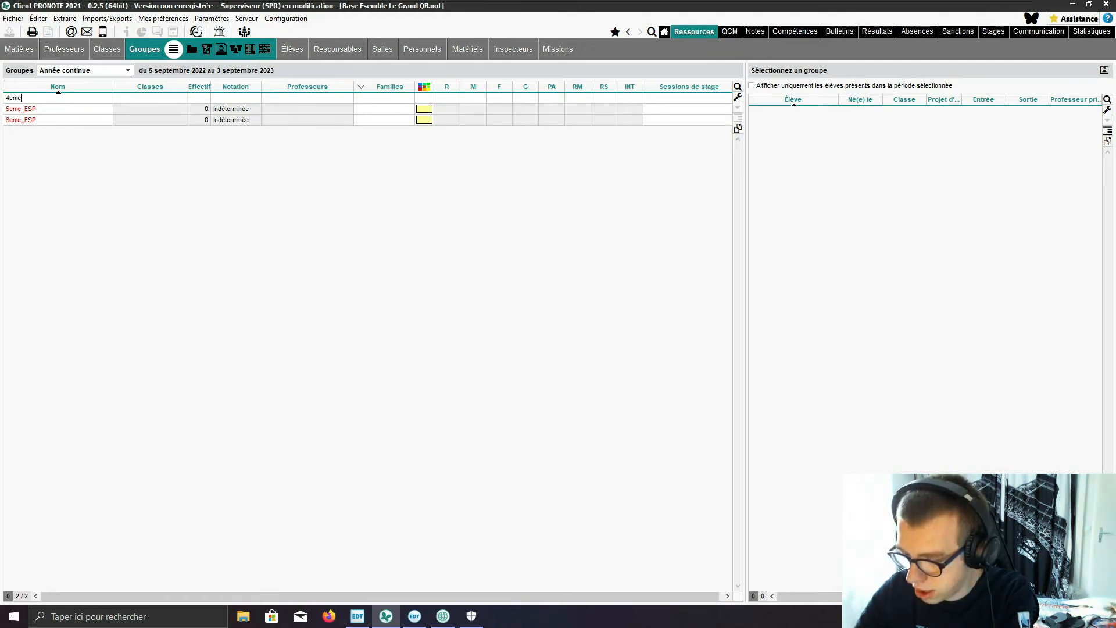
type("_ESP")
key("Return")
type("3eme_ESP")
key("Return")
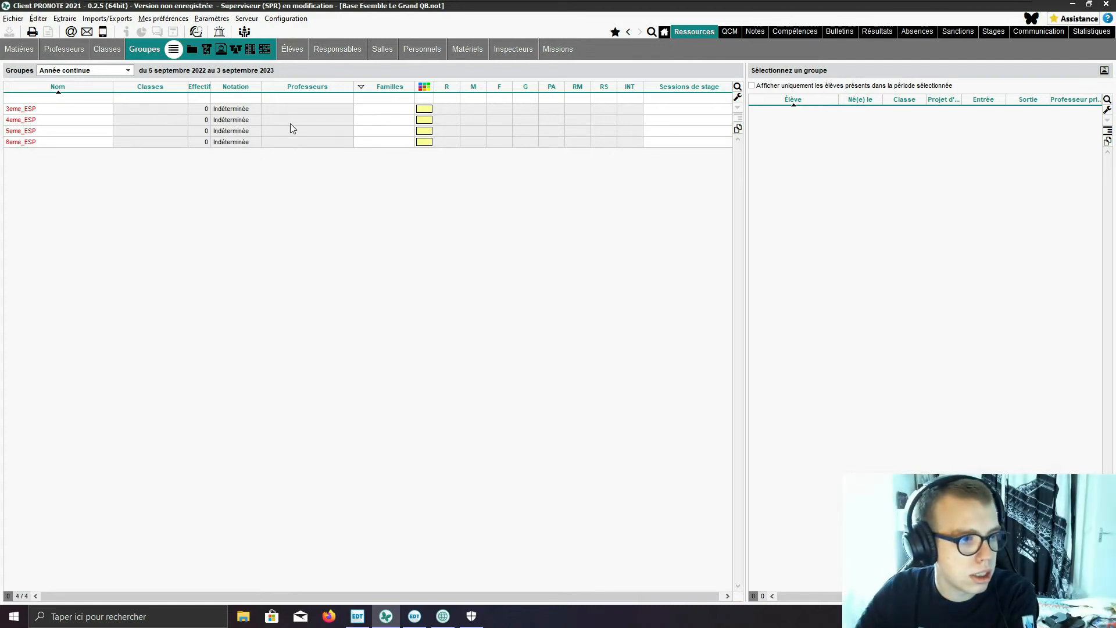
Step: Create two German groups named 6eme_ALL and 5eme_ALL
type("6e")
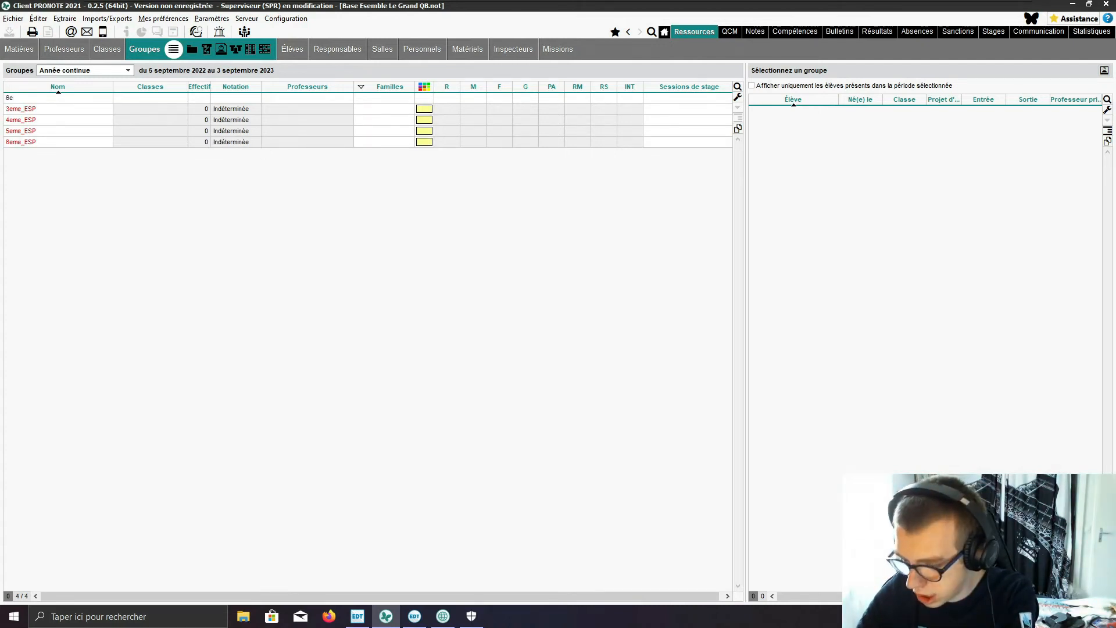
type("me_")
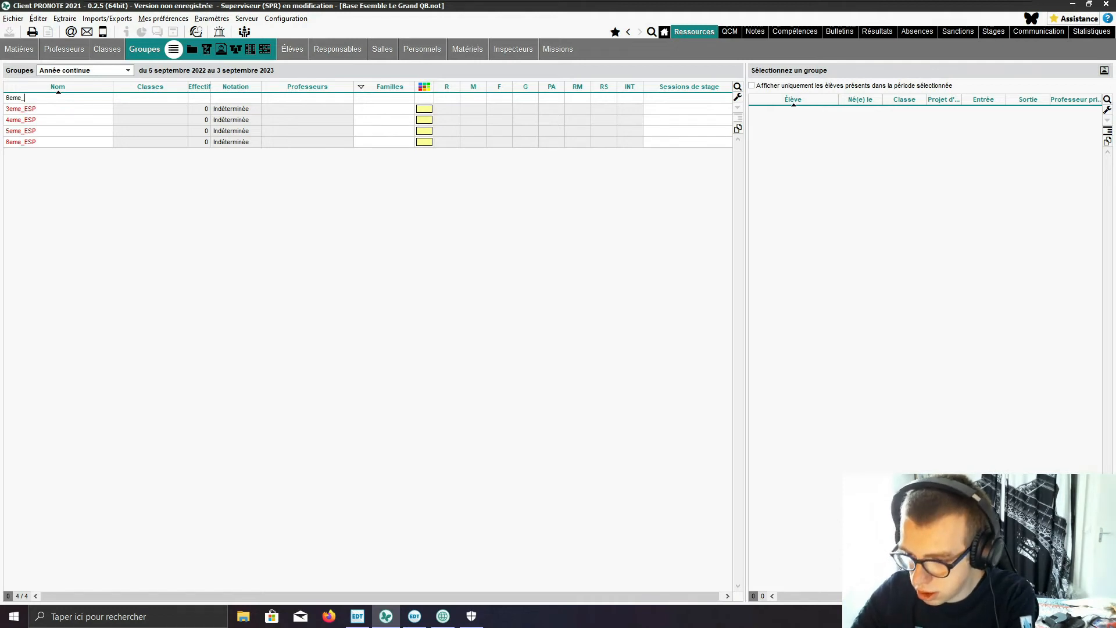
type("LL")
key("Return")
type("5em")
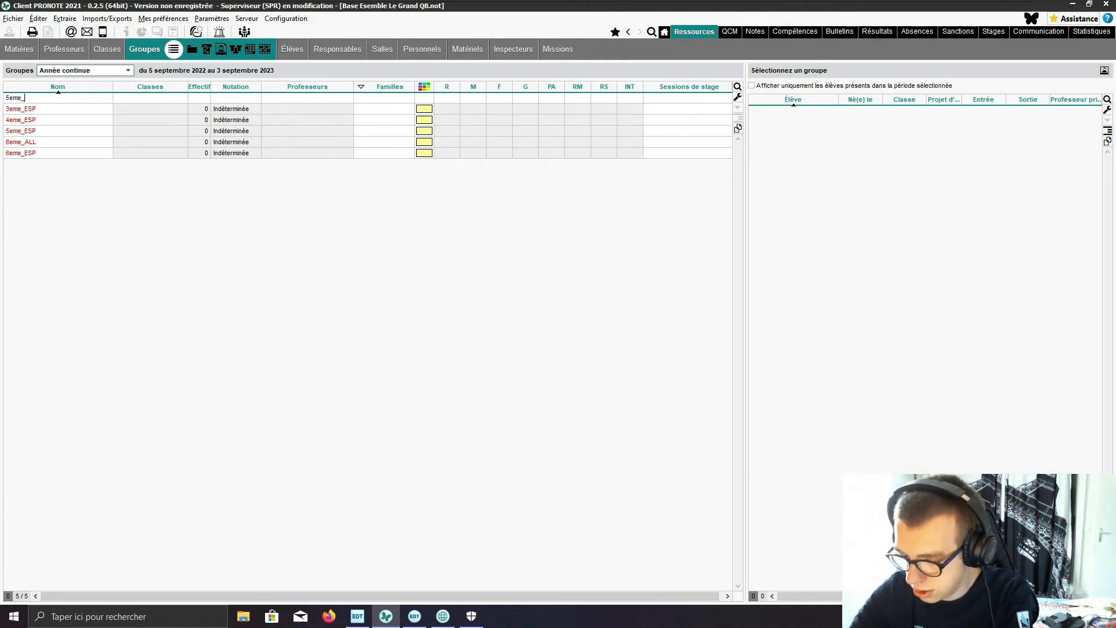
key("Return")
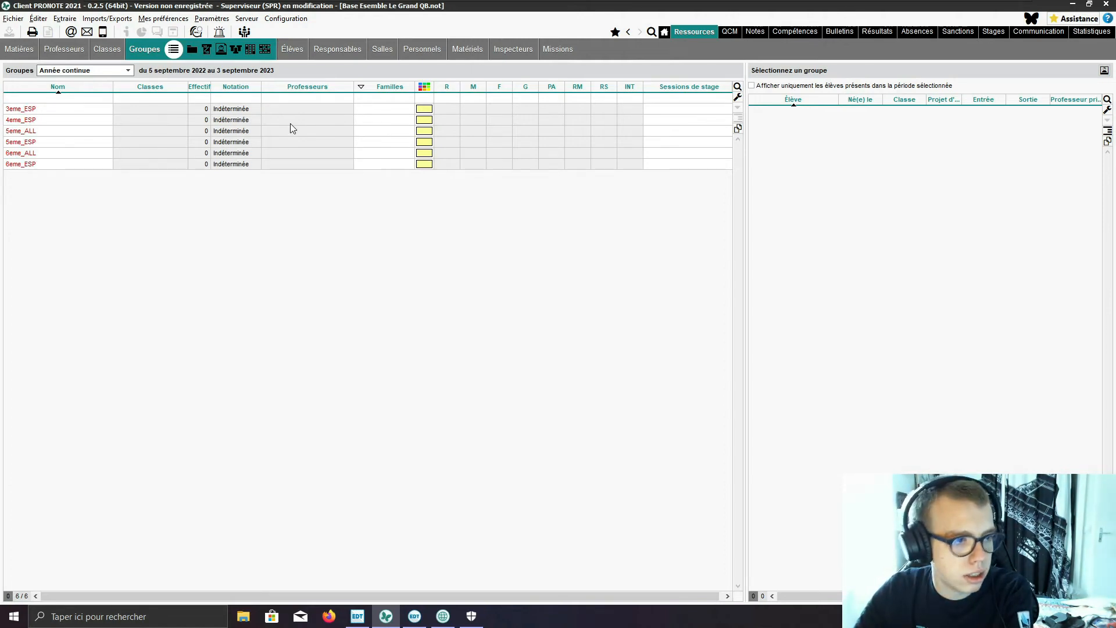
Step: Create the German groups 4eme_ALL and 3eme_ALL, and end the group entry
type("4eme_")
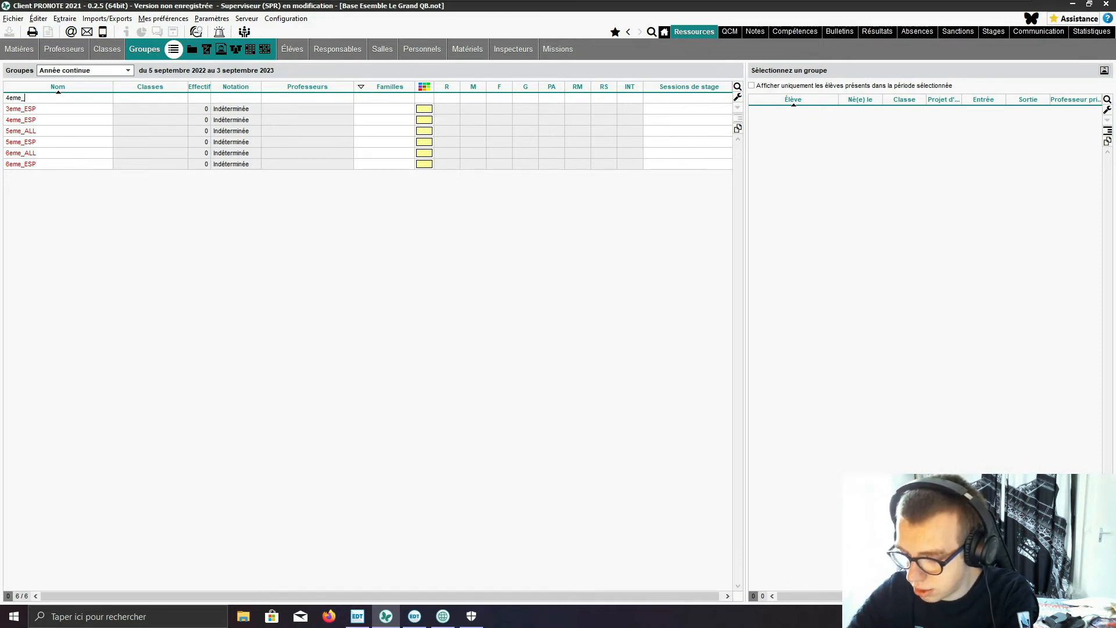
type("ALL")
key("Return")
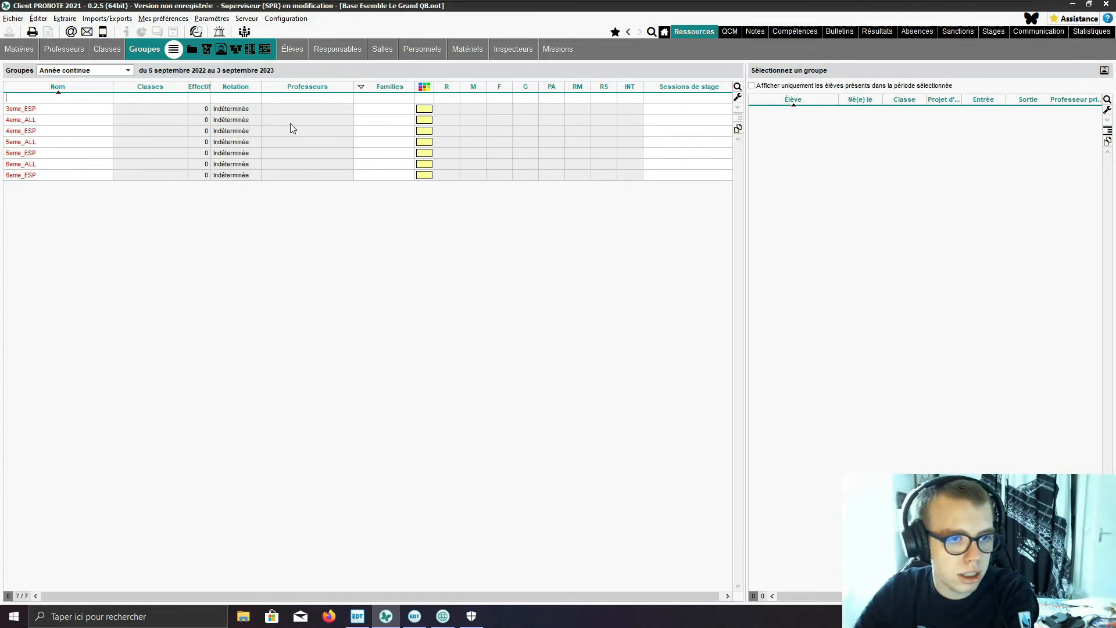
type("3eme_")
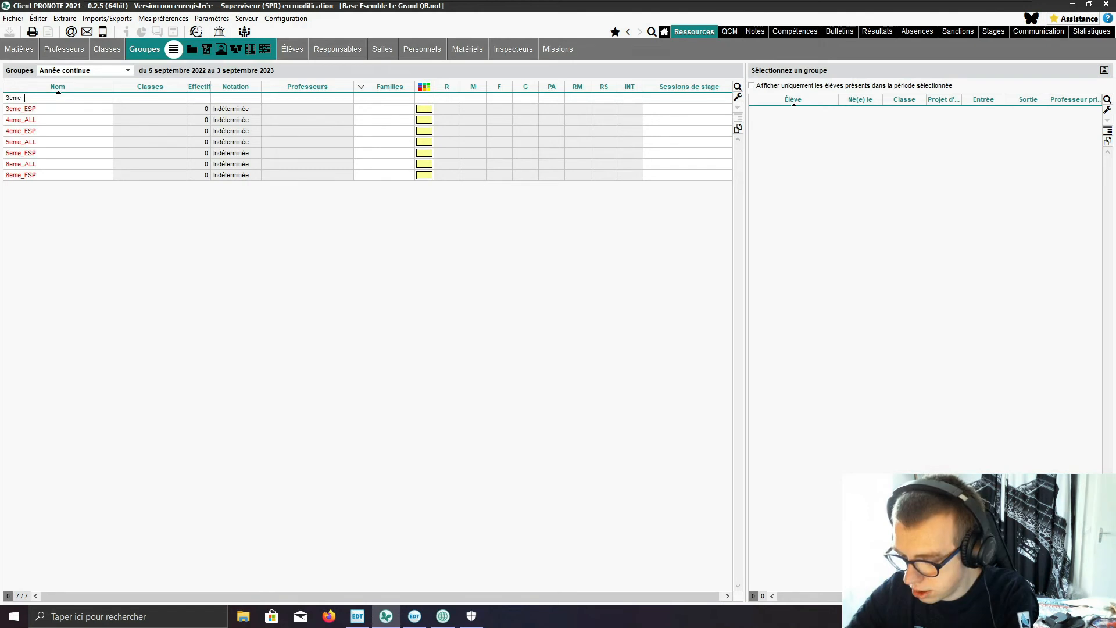
type("ALL")
key("Return")
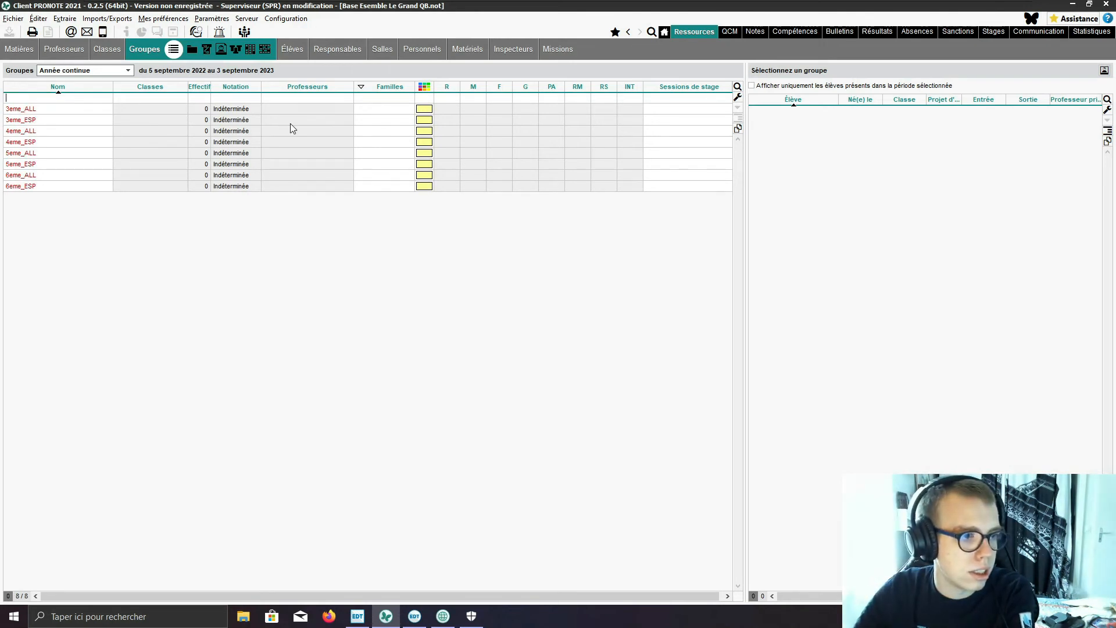
key("Escape")
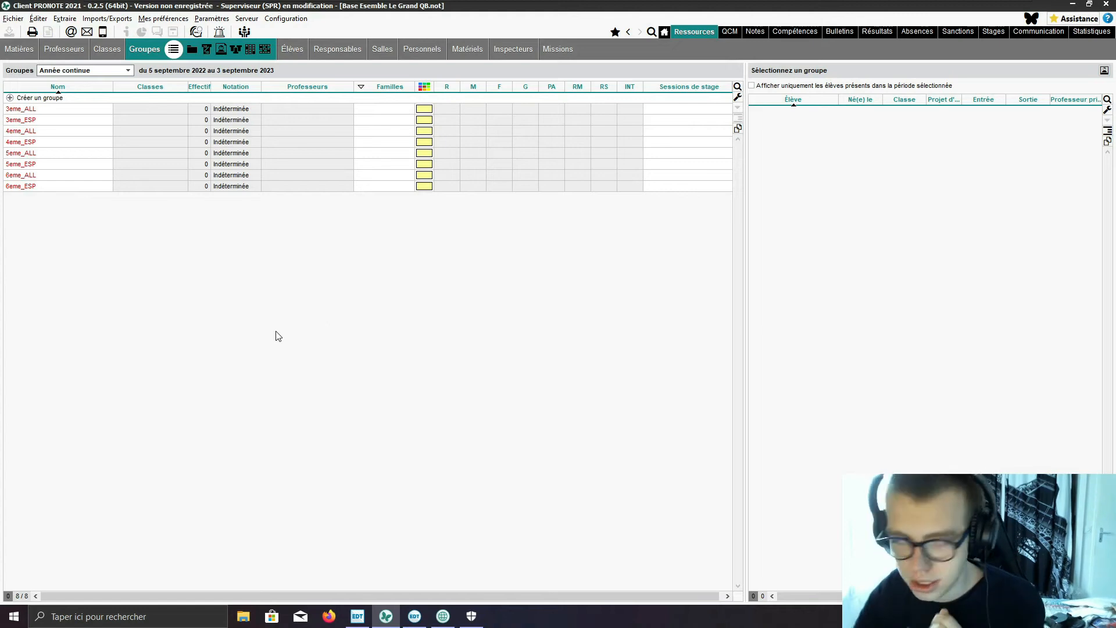
Step: Create a French group for class 6e1 named 6e1_FRG1
left_click(51, 97)
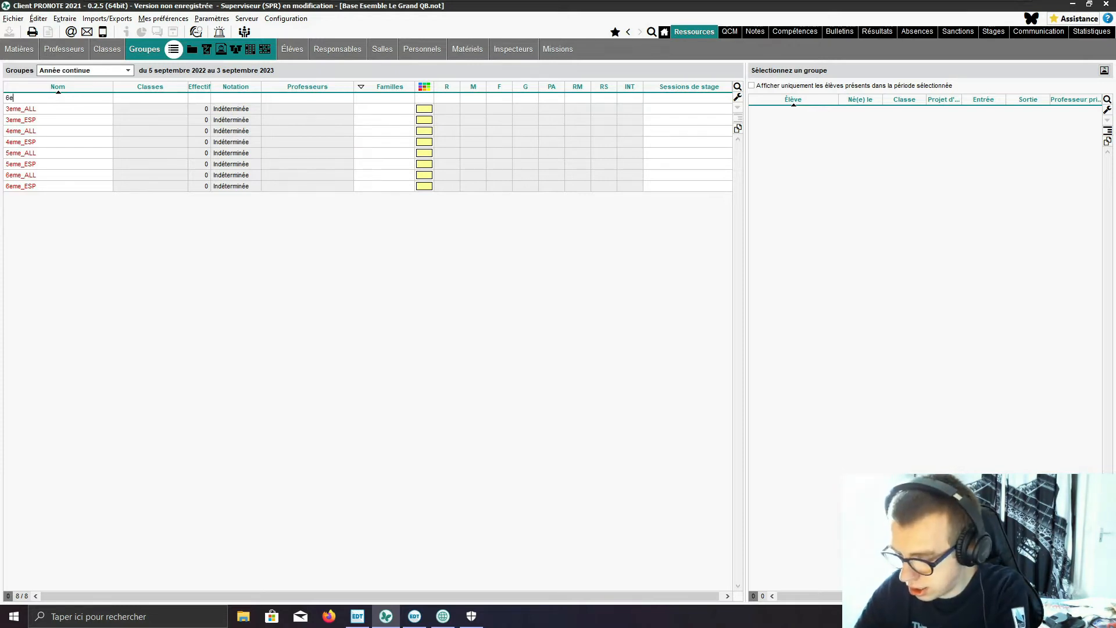
type("6e1_FRG1")
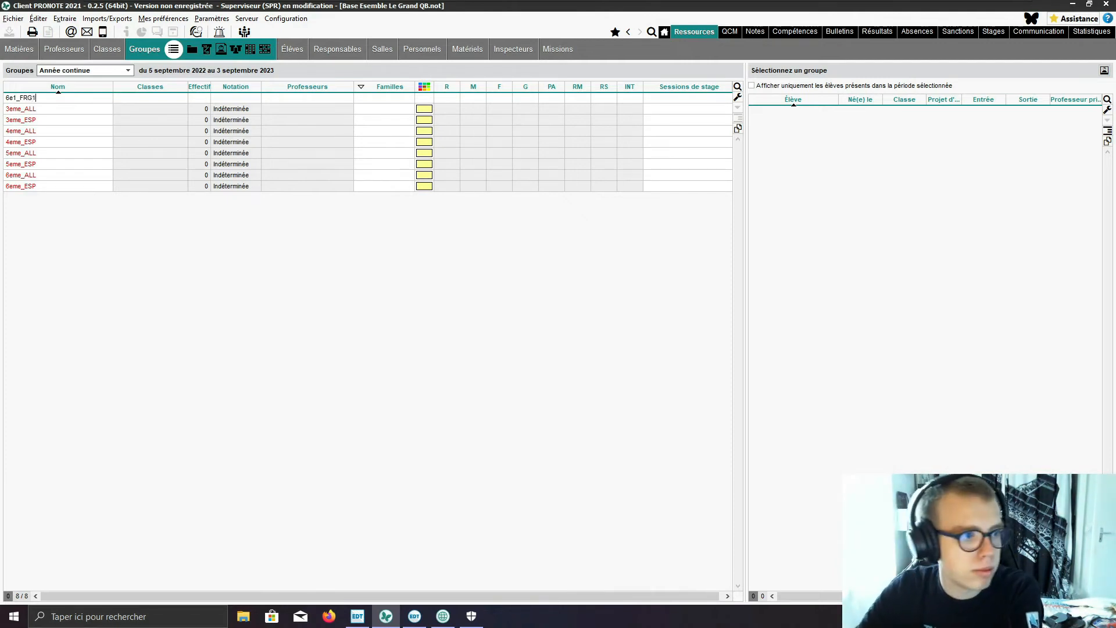
key("Return")
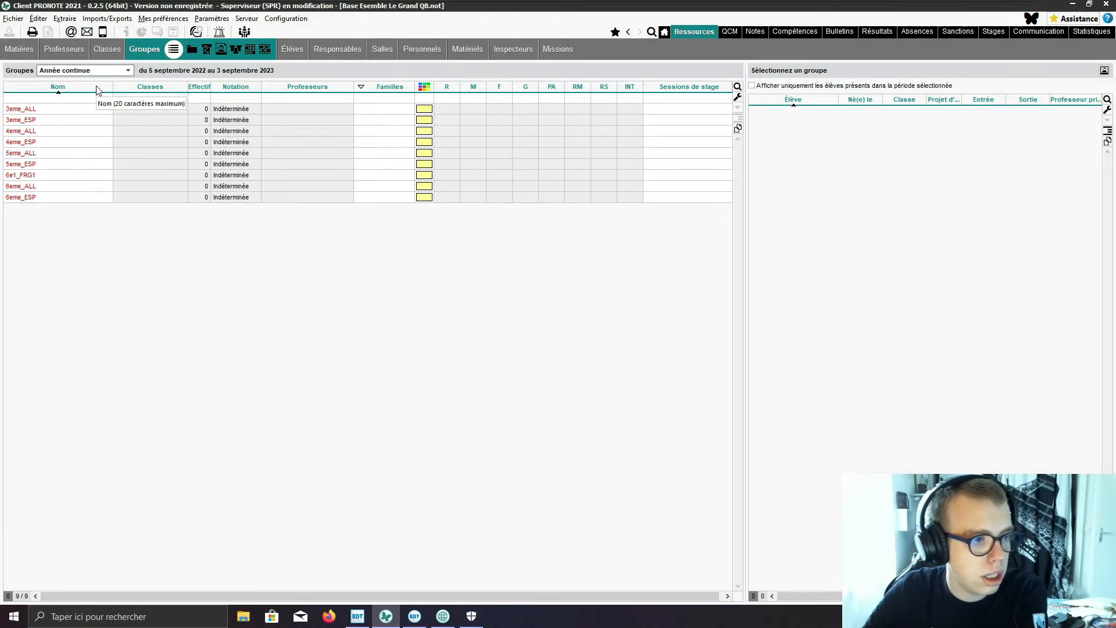
Step: Create a second French group for class 6e1 named 6e1_FRG2
type("5e1")
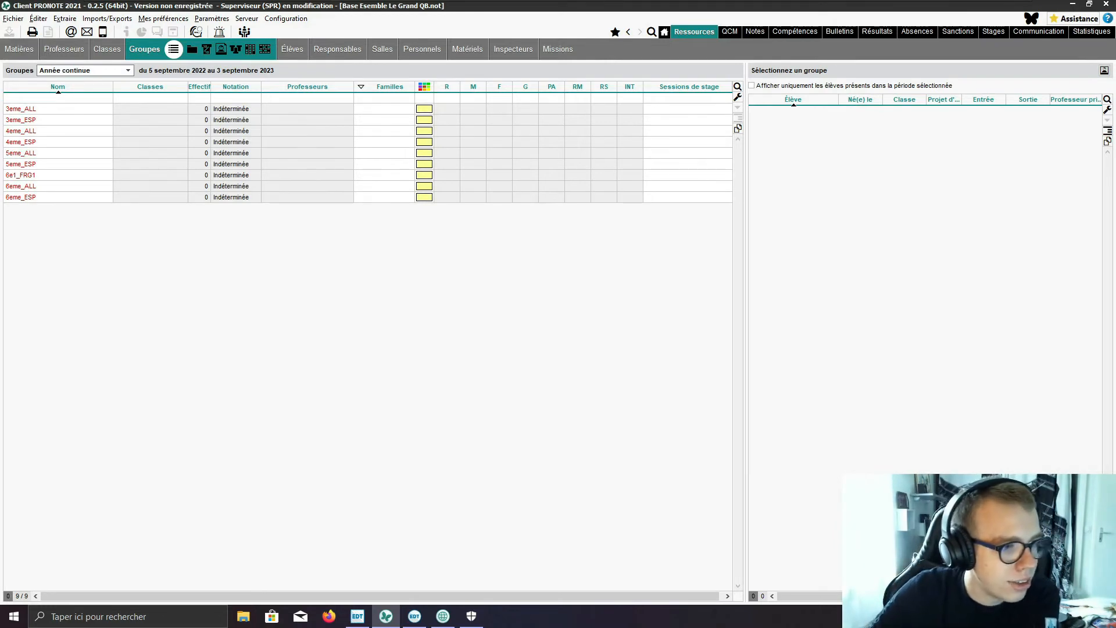
type("6e1_FR")
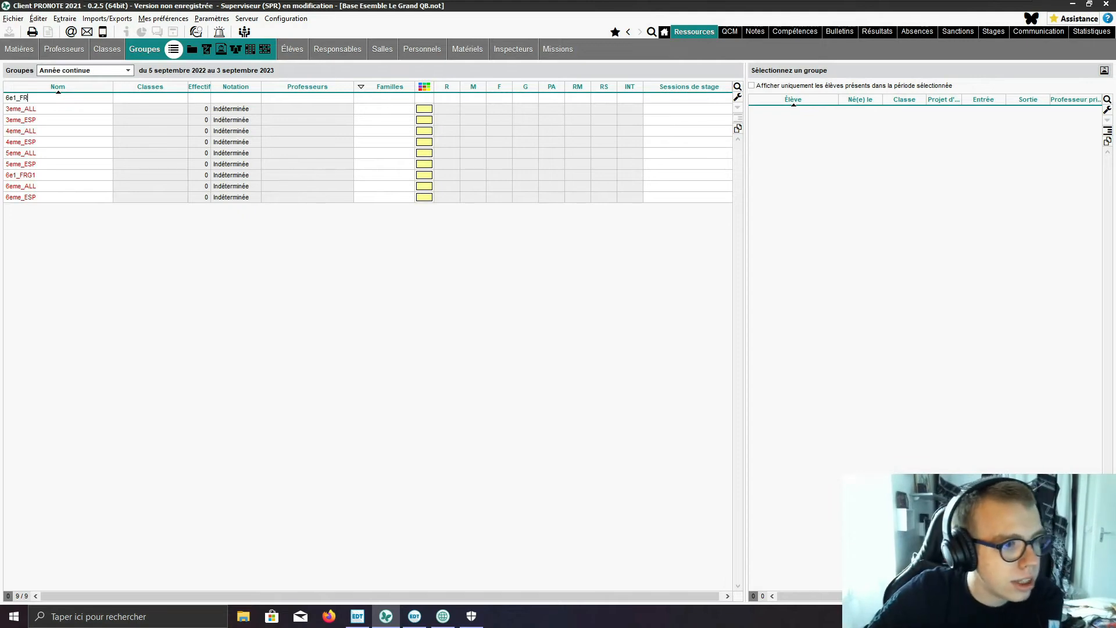
type("G2")
key("Return")
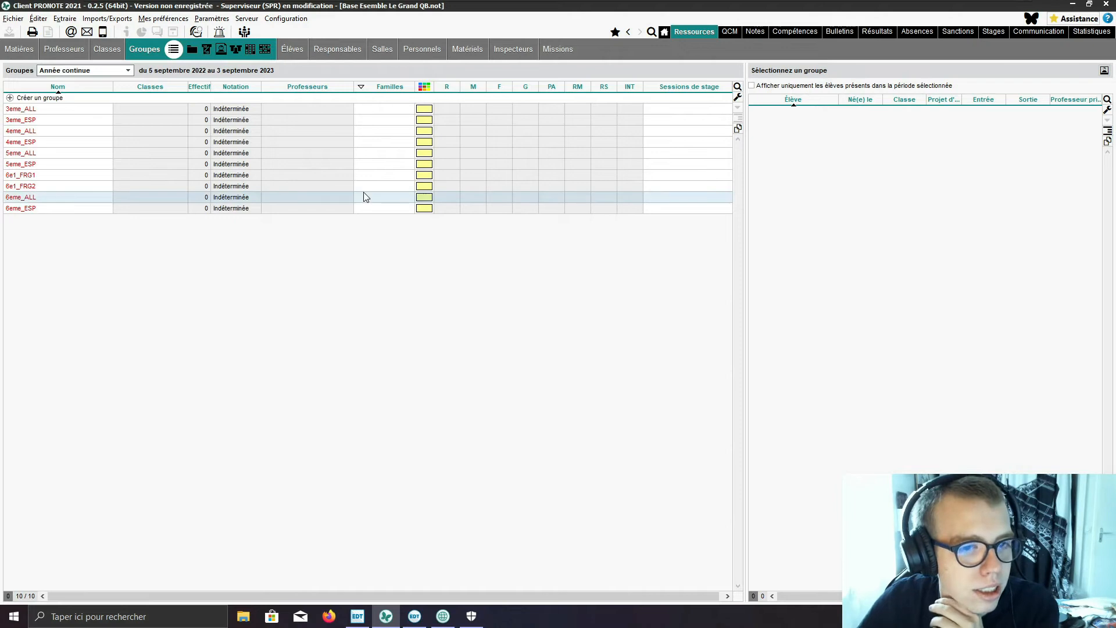
left_click(737, 97)
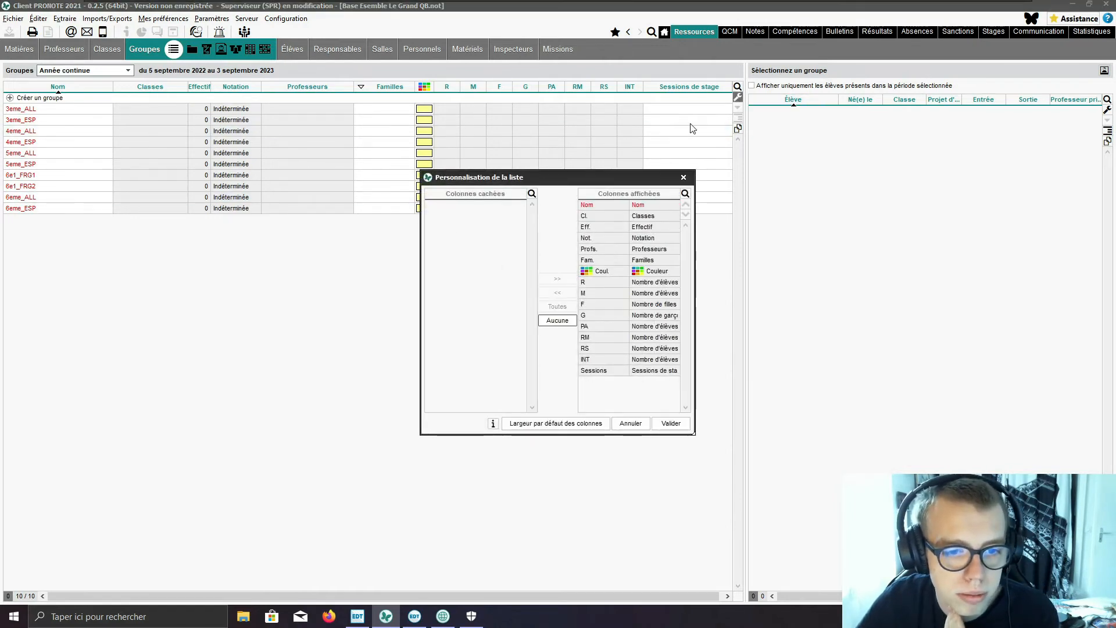
left_click(683, 177)
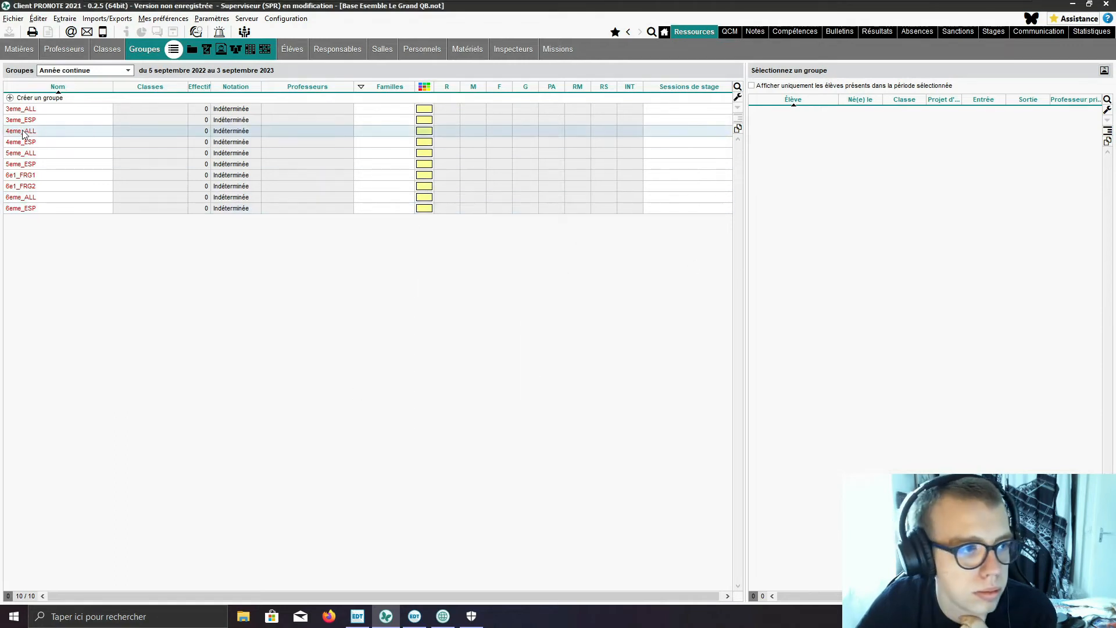
left_click(192, 51)
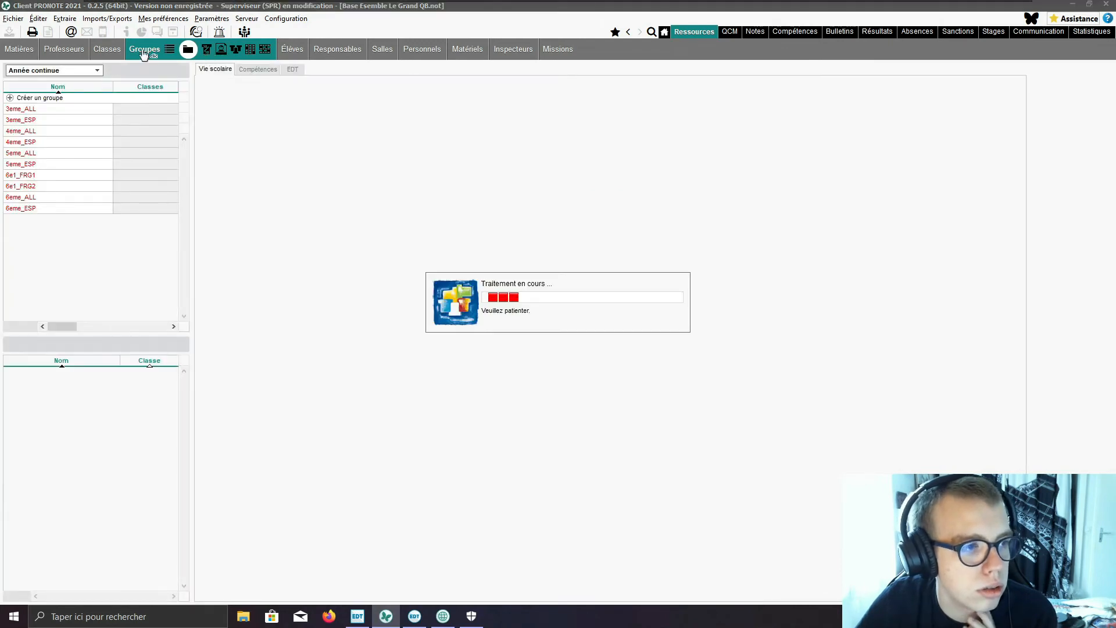
Step: Try to create a grading service for the Espagnol subject with the 3eme_ESP group
left_click(24, 54)
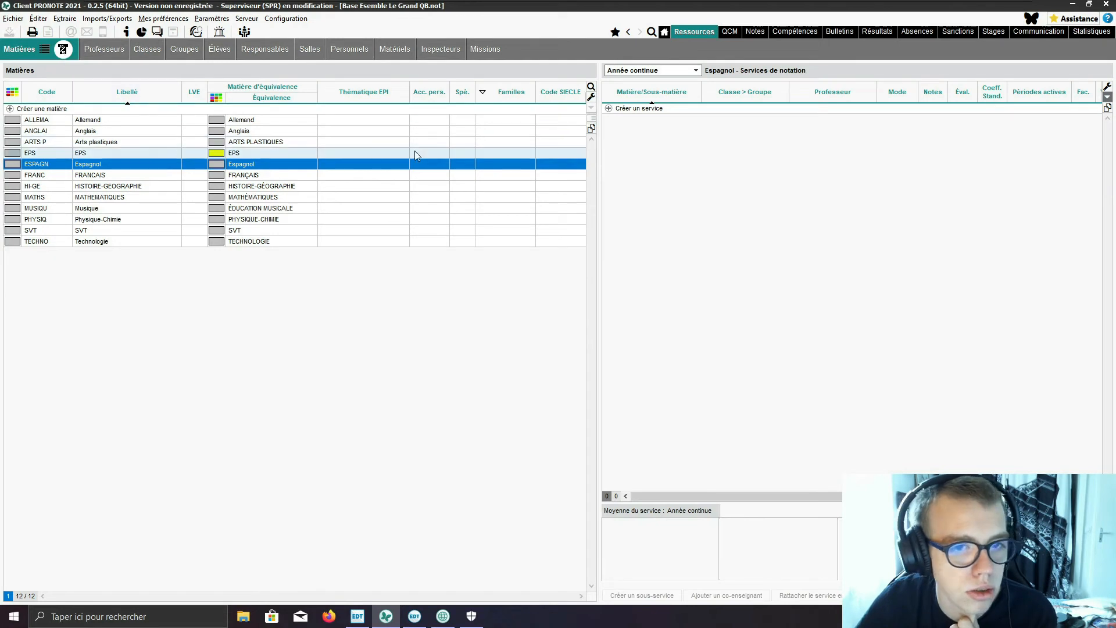
left_click(675, 71)
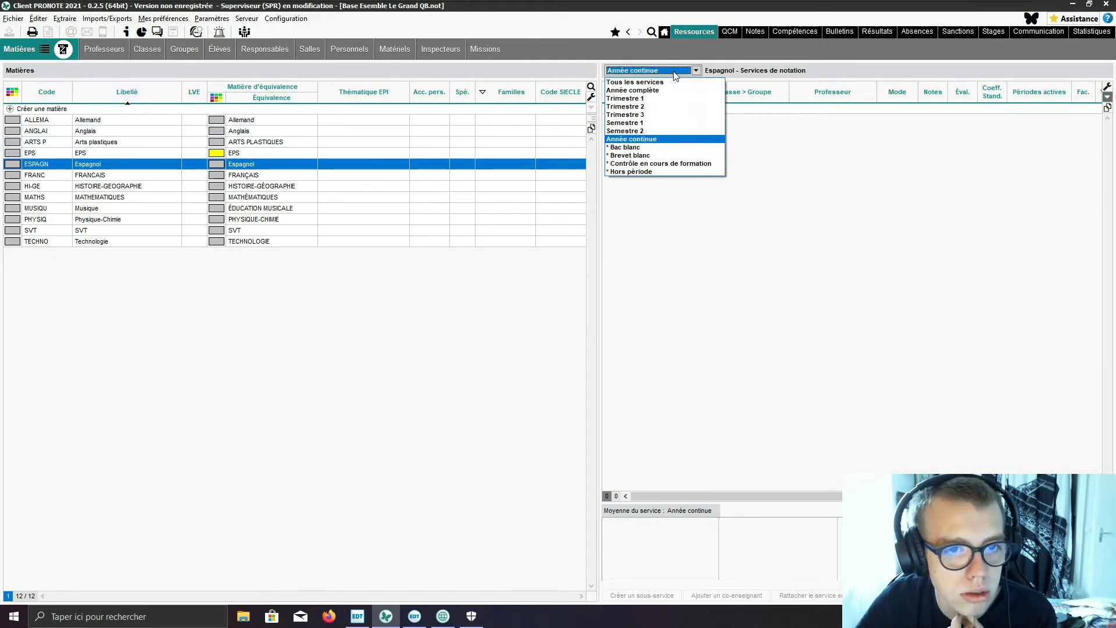
left_click(674, 72)
left_click(629, 110)
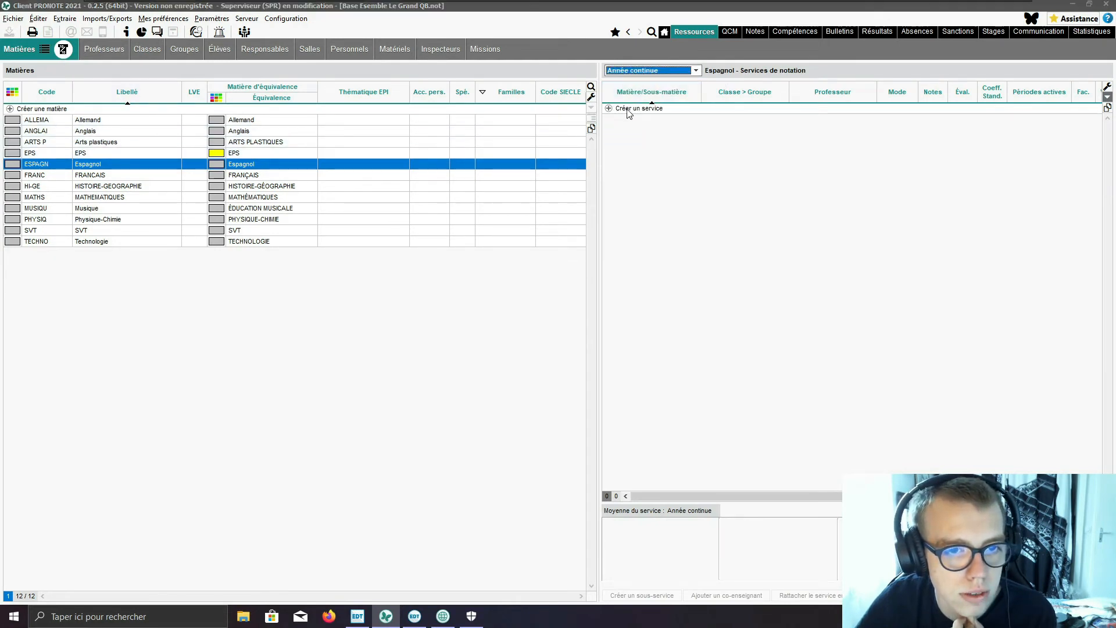
left_click(835, 157)
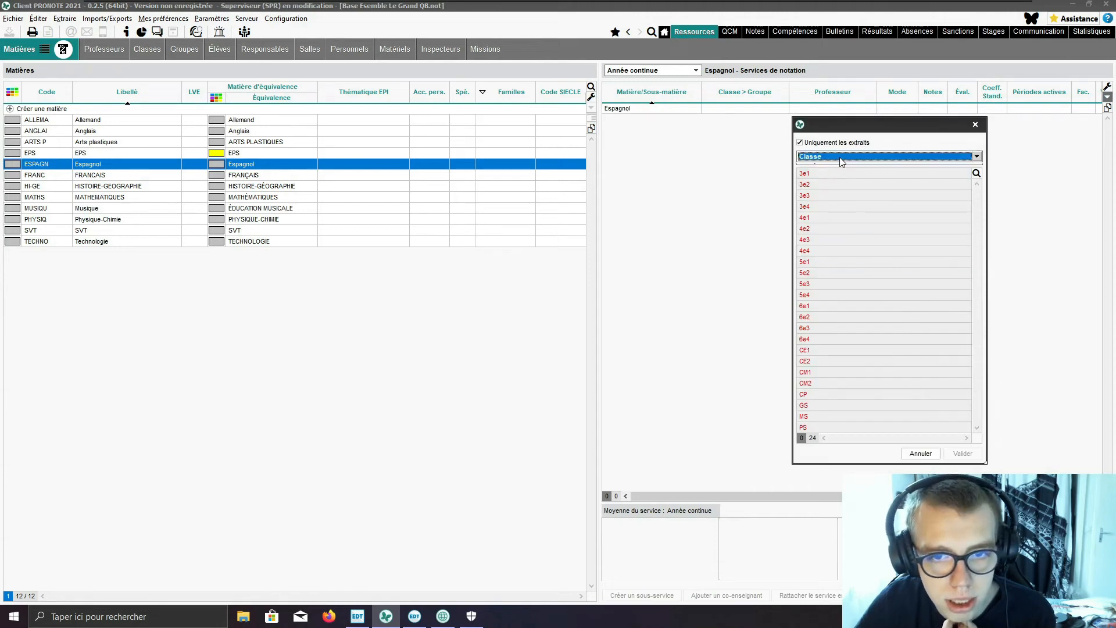
left_click(823, 174)
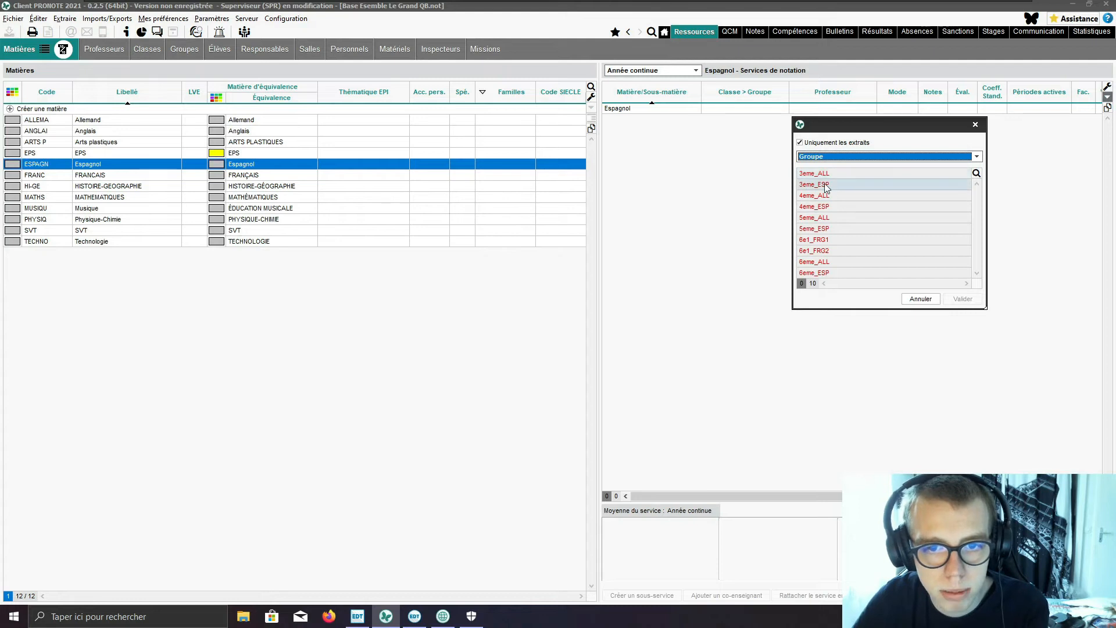
left_click(828, 185)
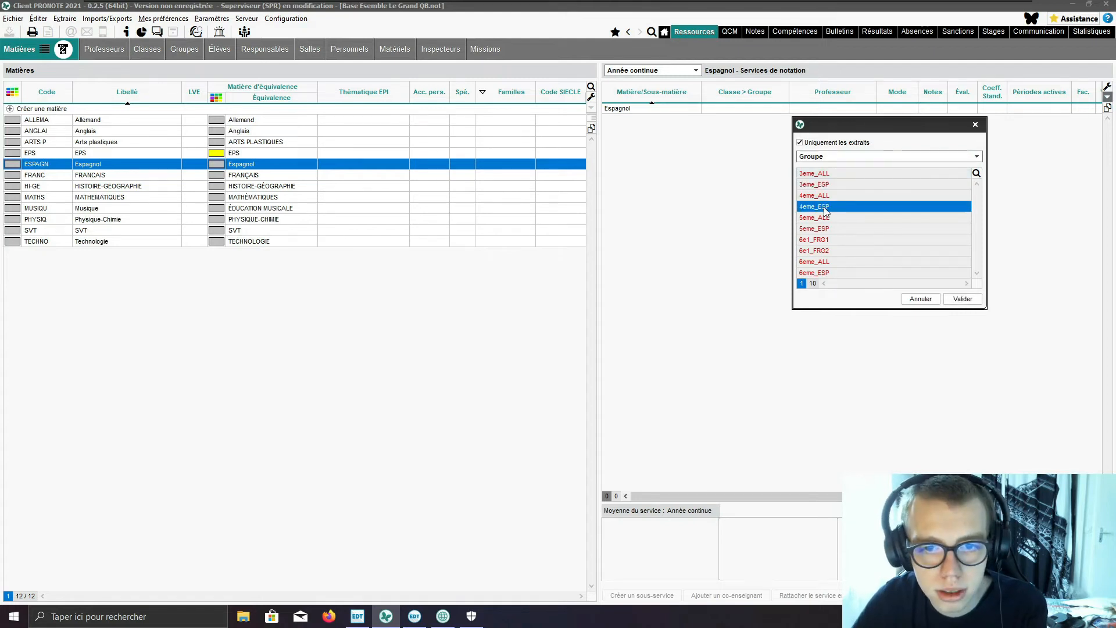
left_click(963, 298)
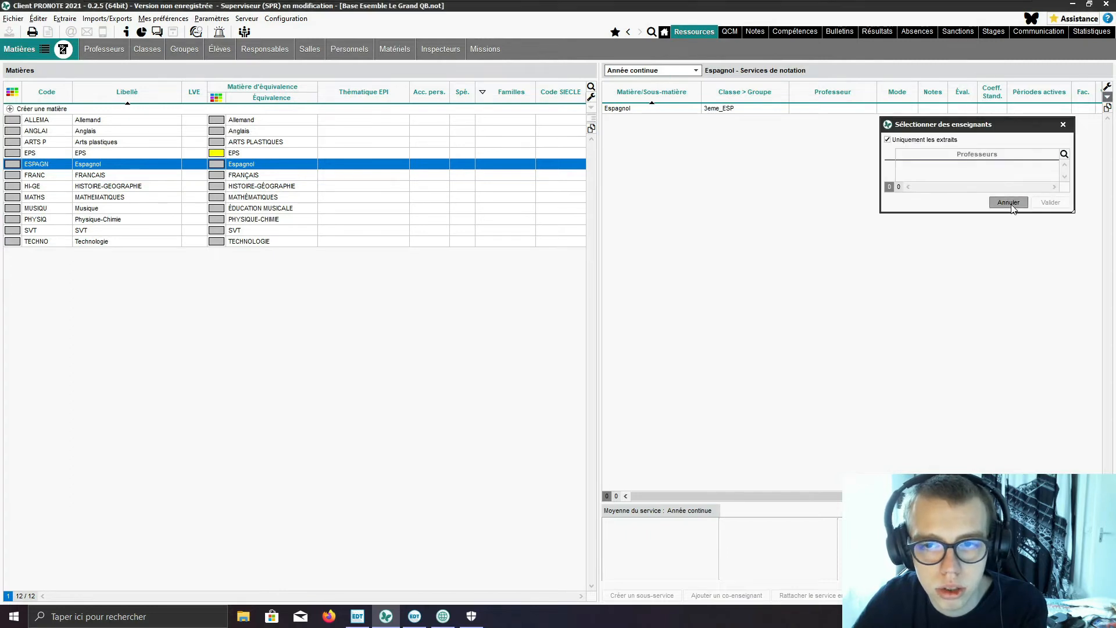
left_click(1008, 201)
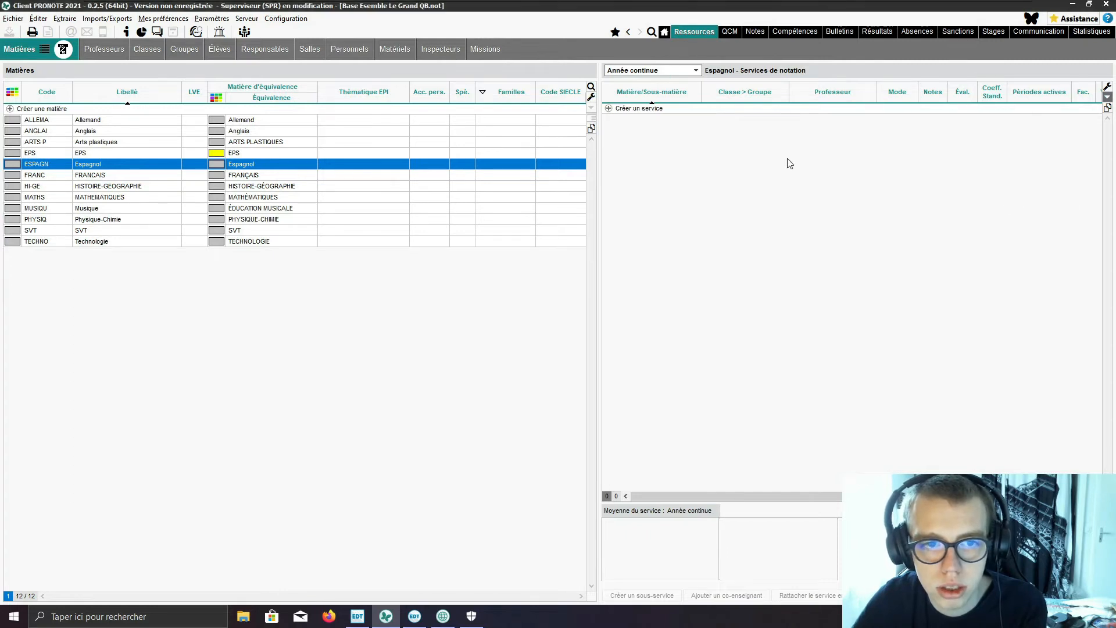
left_click(631, 111)
left_click(979, 123)
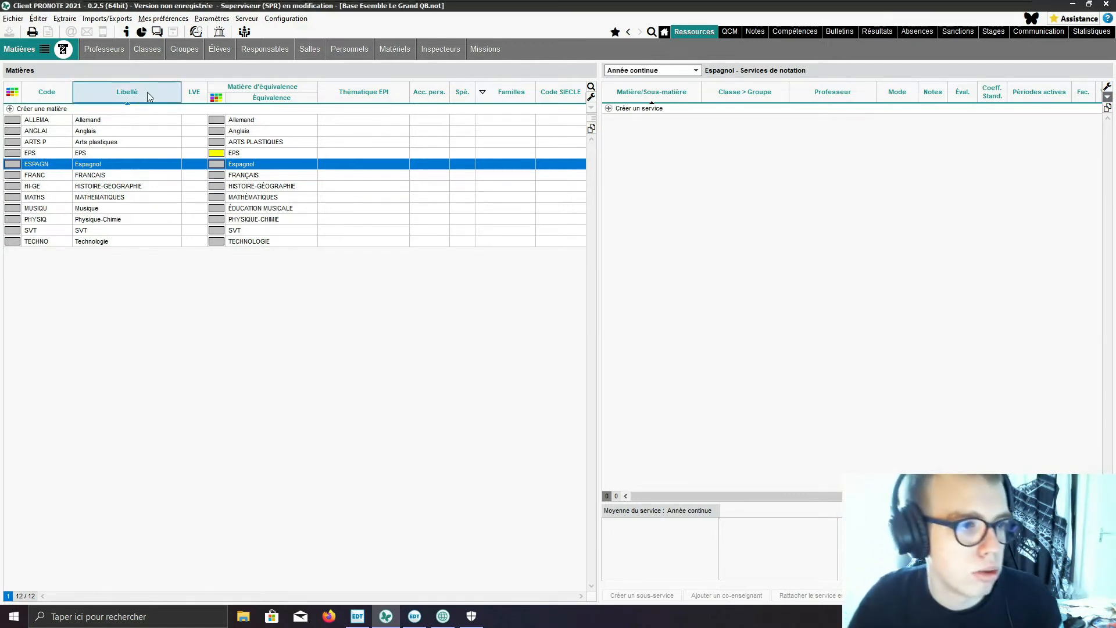
Step: In the teachers list, start a text file import and load Classeur16.csv from the desktop
left_click(183, 50)
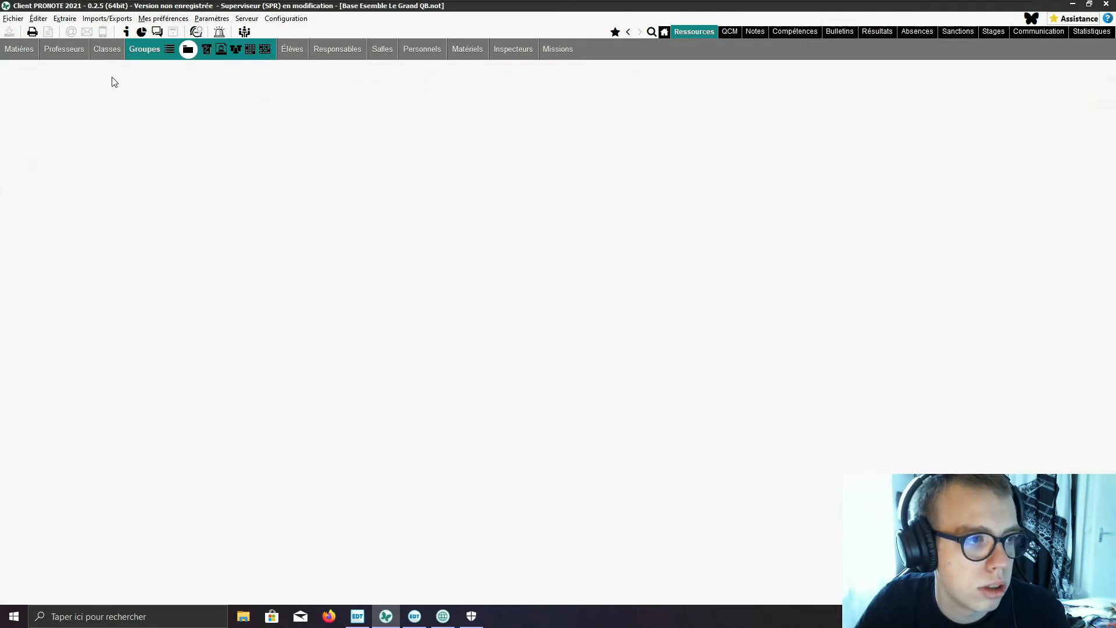
left_click(57, 51)
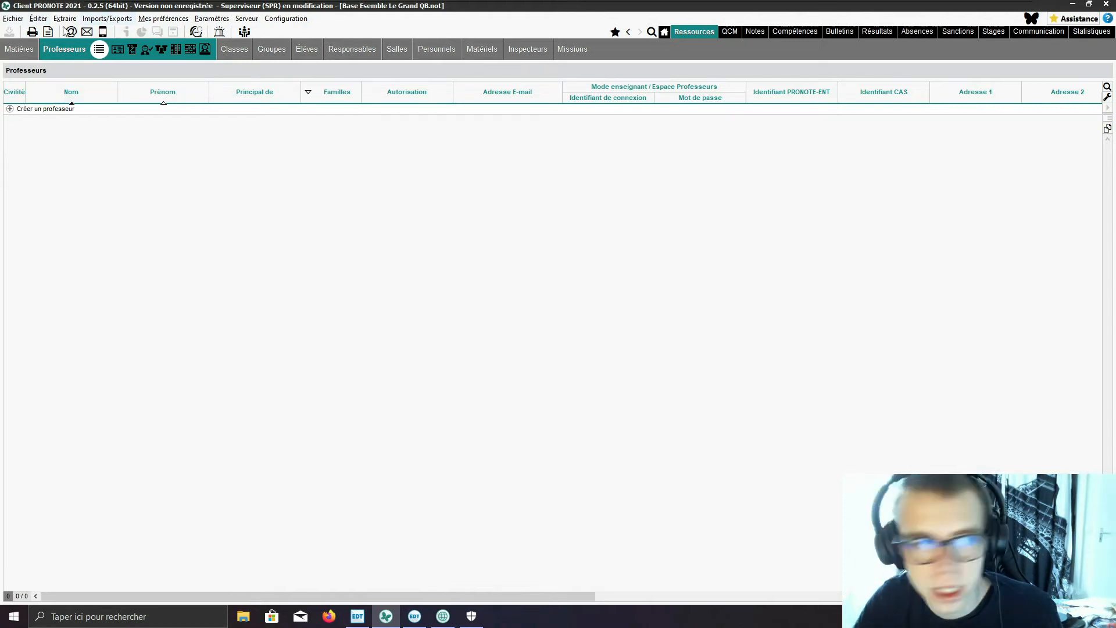
left_click(107, 19)
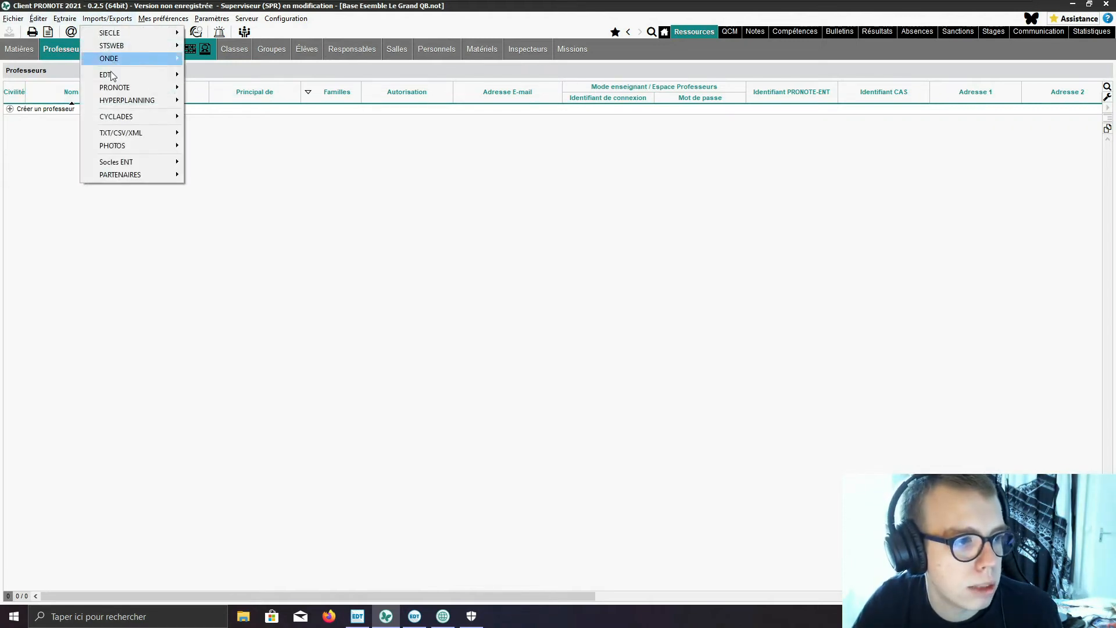
mouse_move(122, 131)
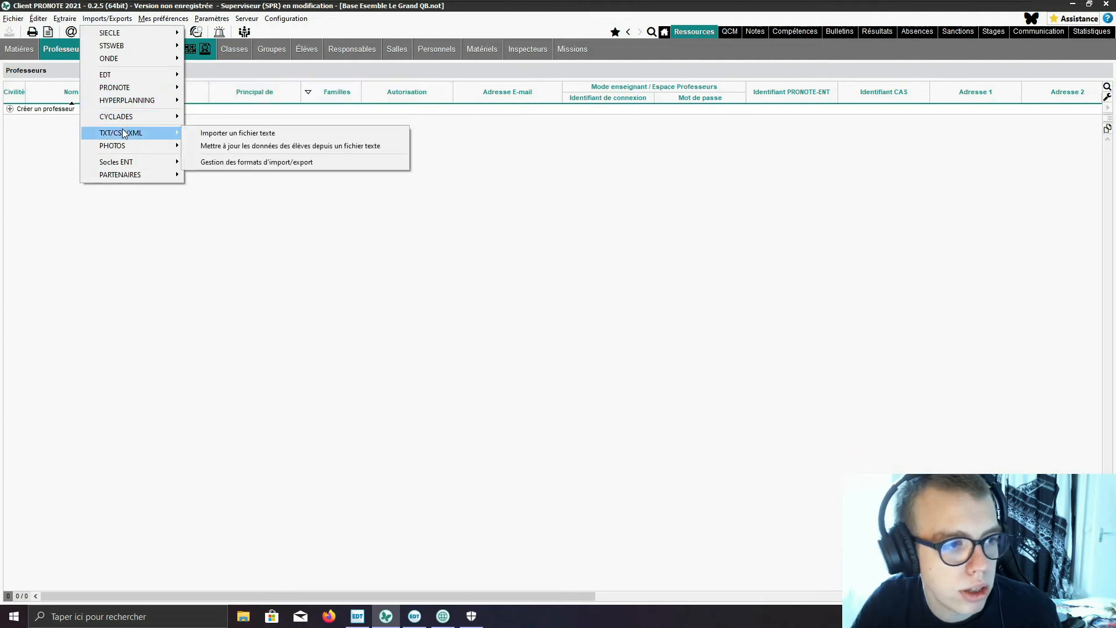
left_click(260, 137)
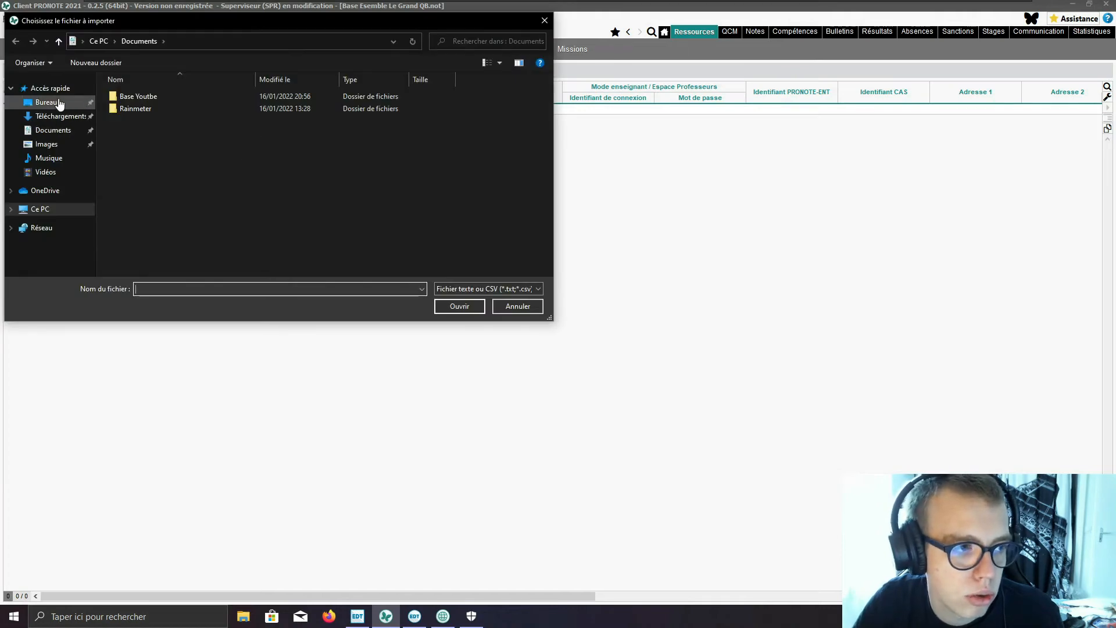
left_click(60, 103)
left_click(145, 96)
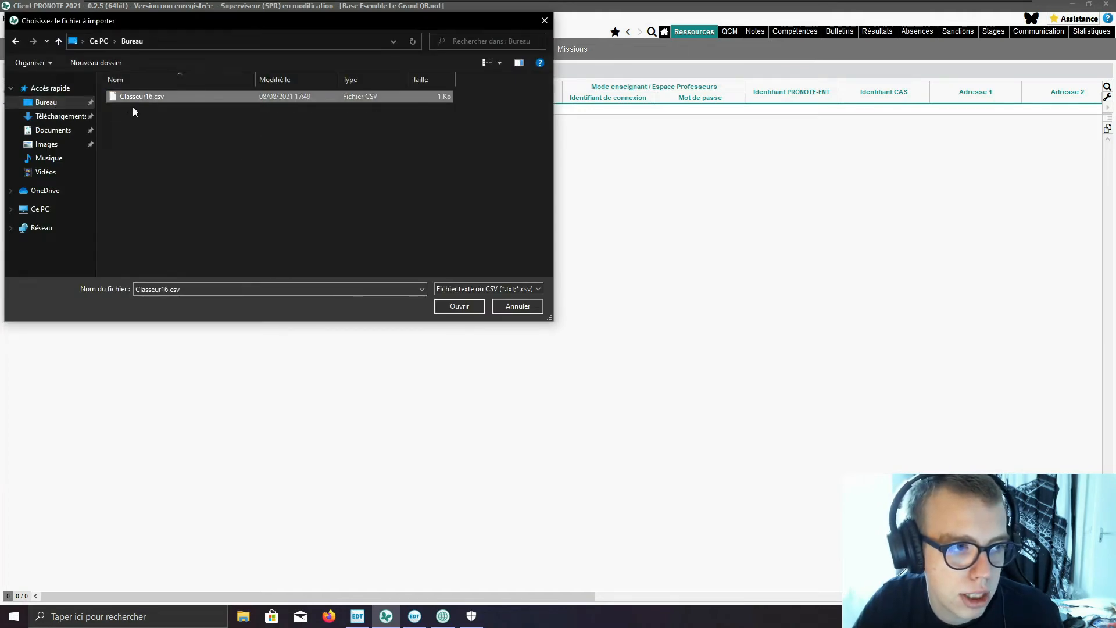
left_click(462, 308)
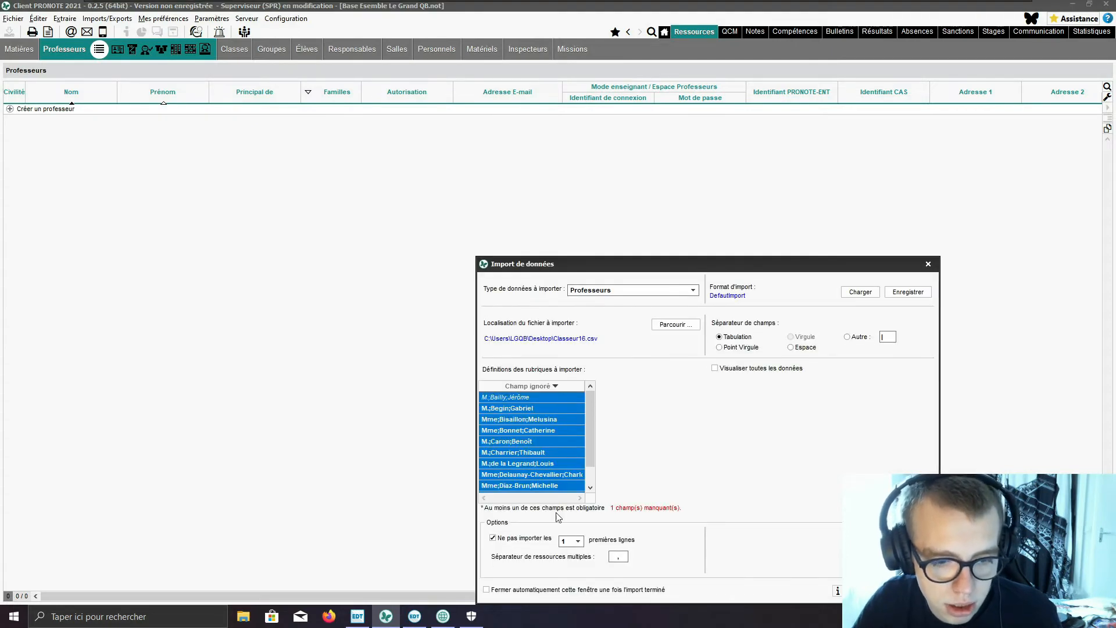
Step: Set the import to include the first line, split fields by semicolon, and map the three columns to Civilité, Nom and Prénom
left_click(528, 537)
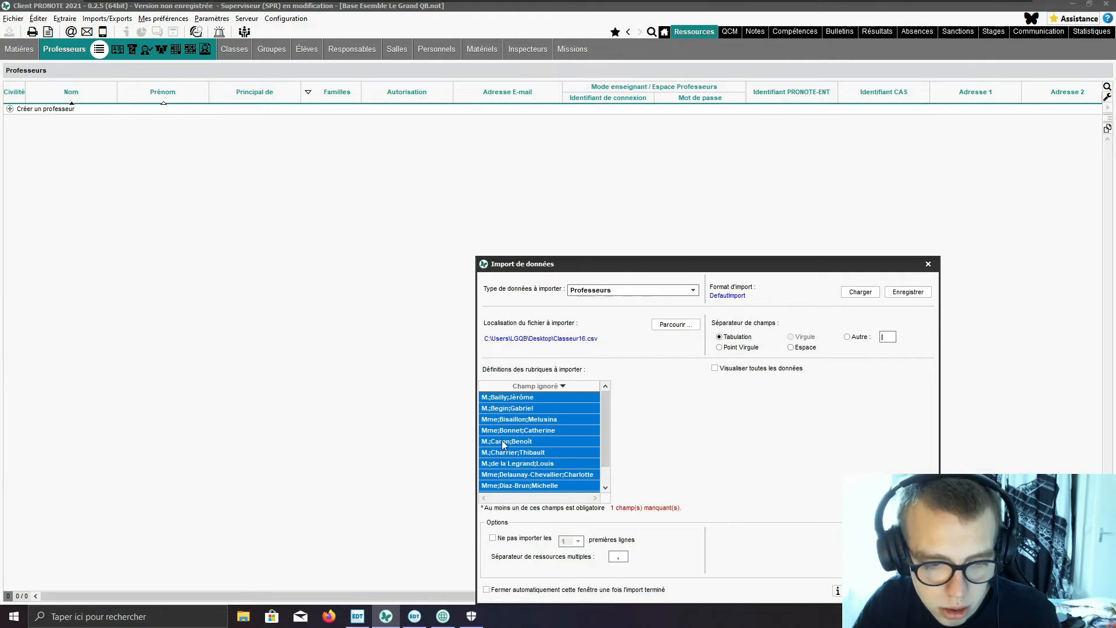
left_click(720, 347)
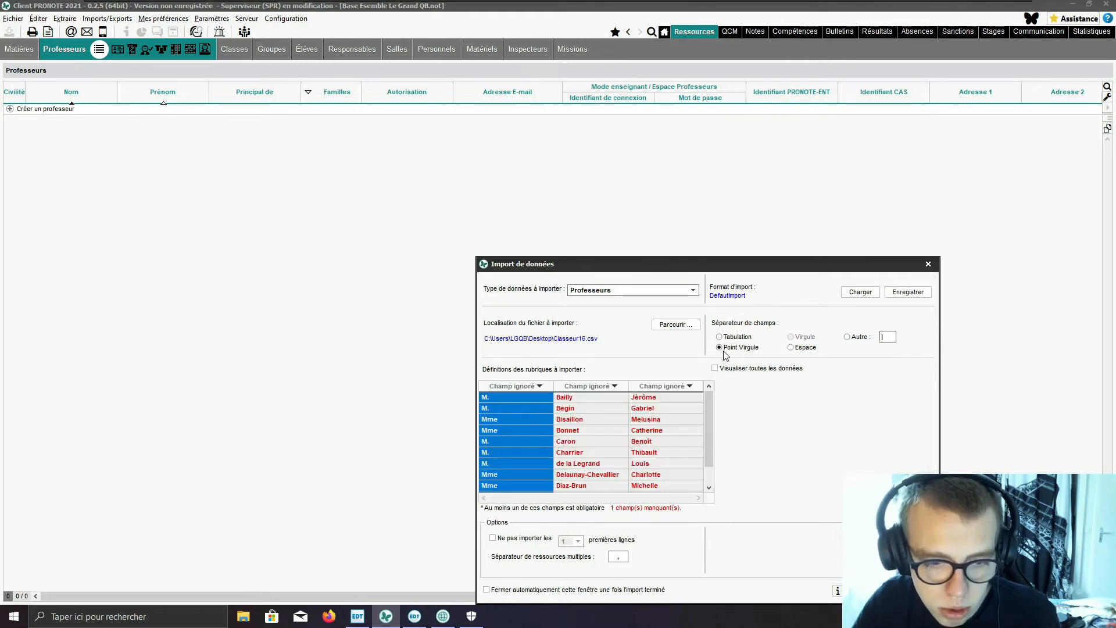
left_click(525, 387)
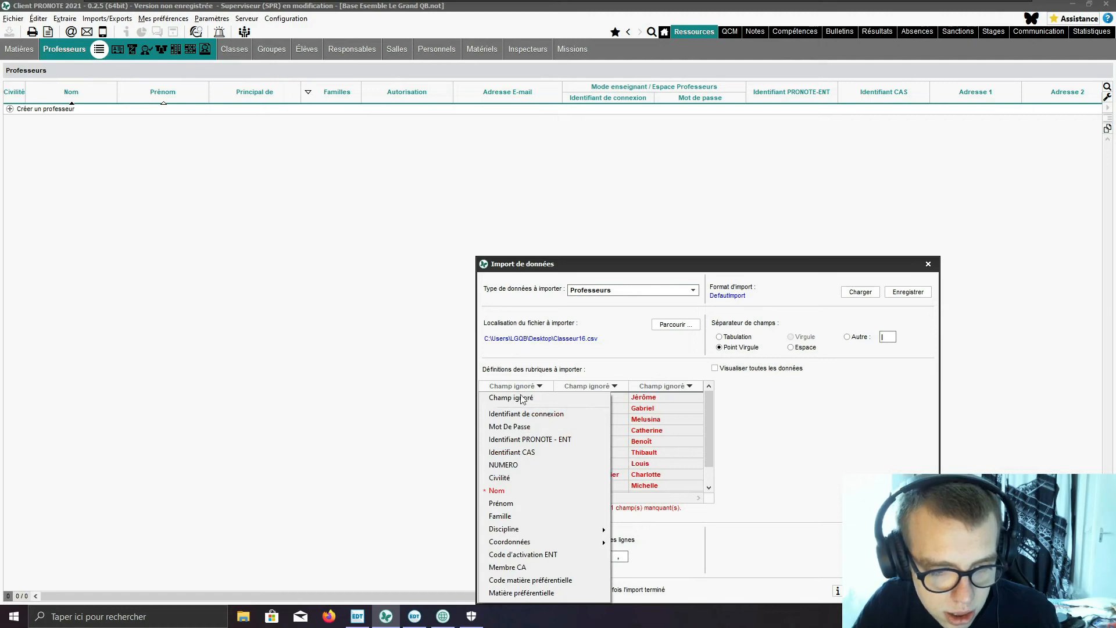
left_click(500, 478)
left_click(587, 386)
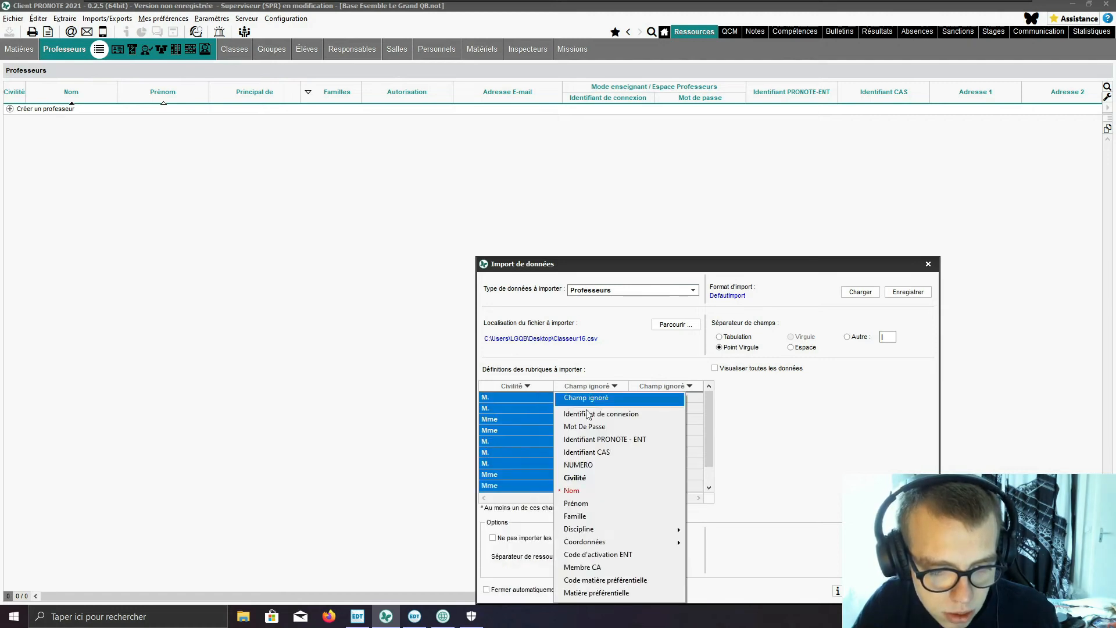
left_click(572, 490)
left_click(678, 388)
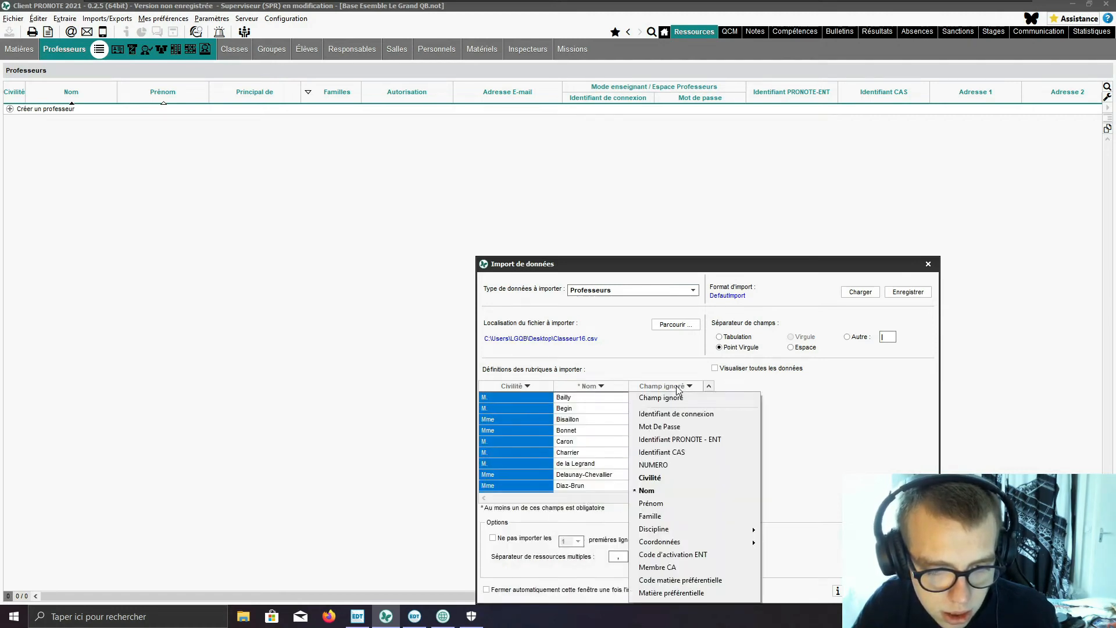
left_click(667, 502)
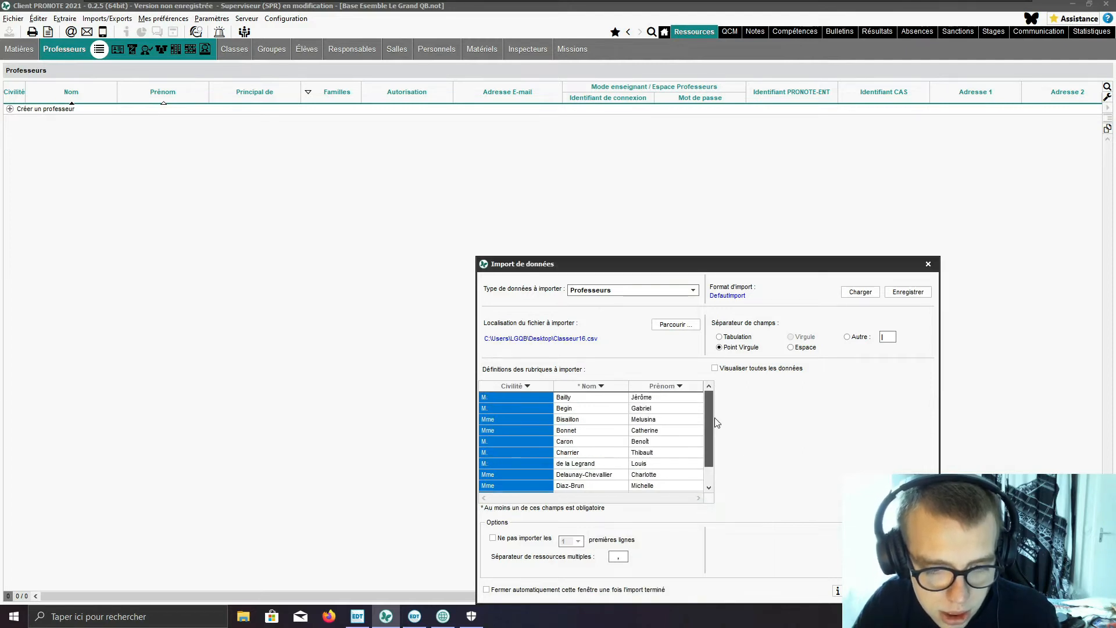
Step: Run the teacher import, accepting the switch to exclusive-use mode
left_click(908, 591)
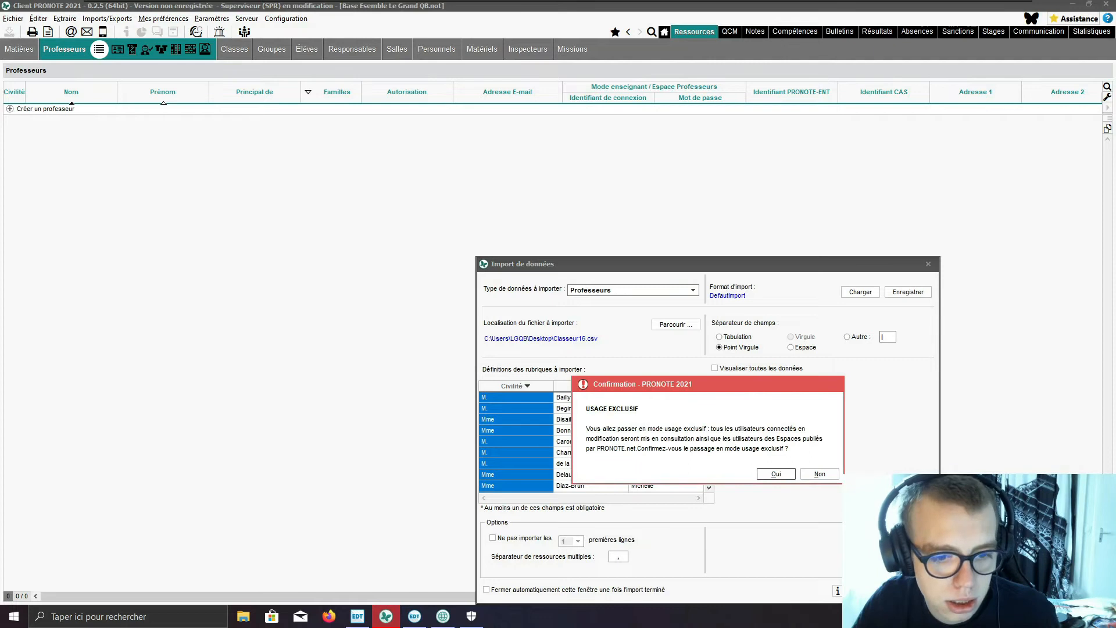
left_click(776, 473)
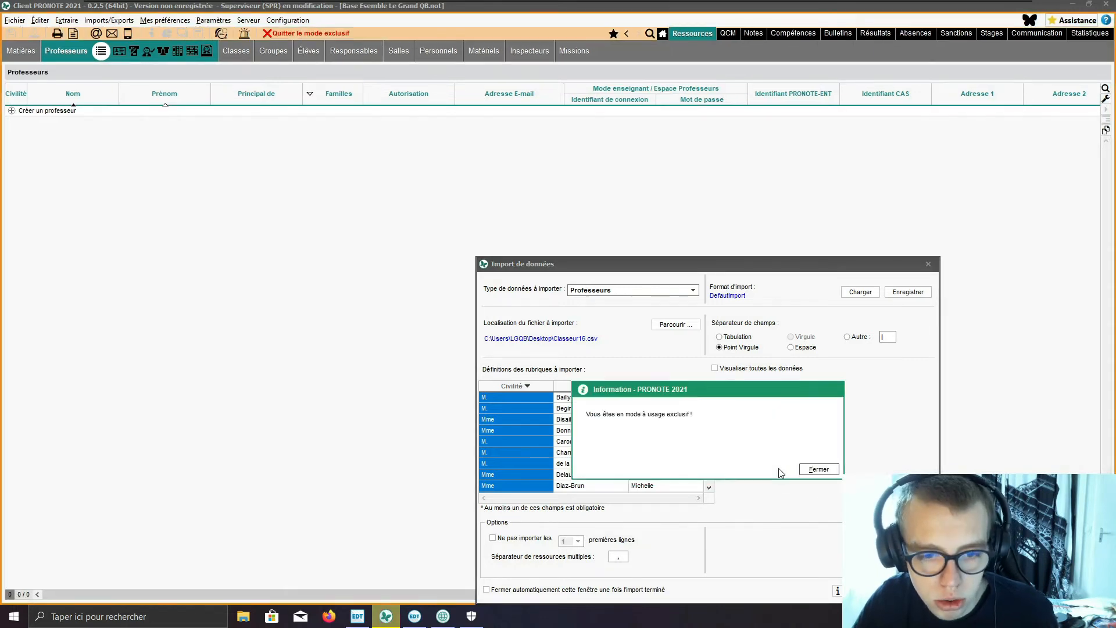
left_click(819, 469)
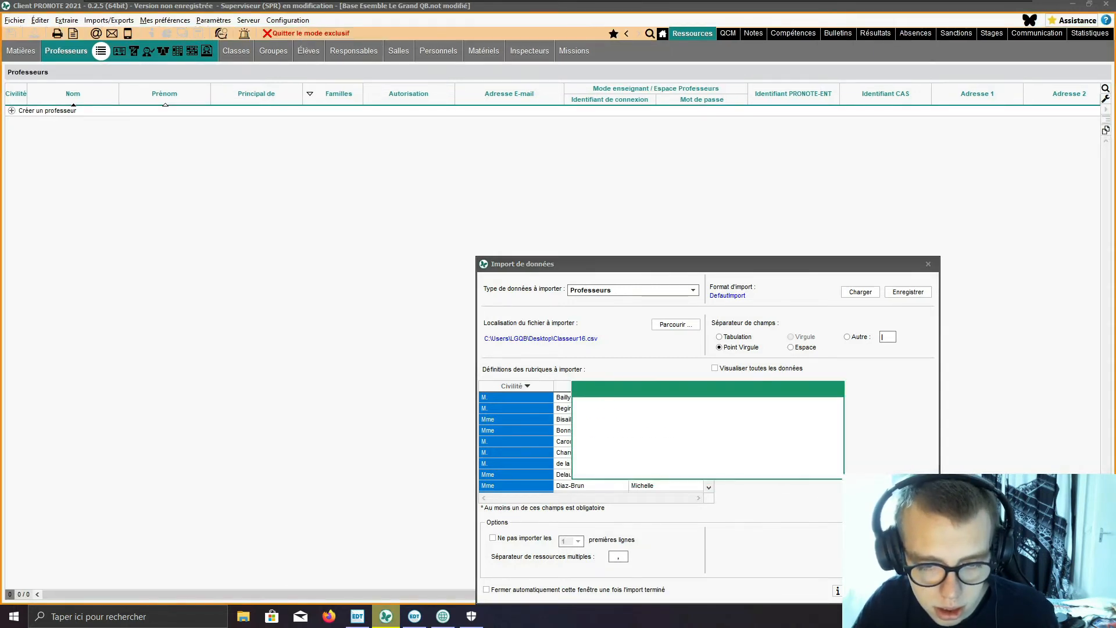
left_click(817, 468)
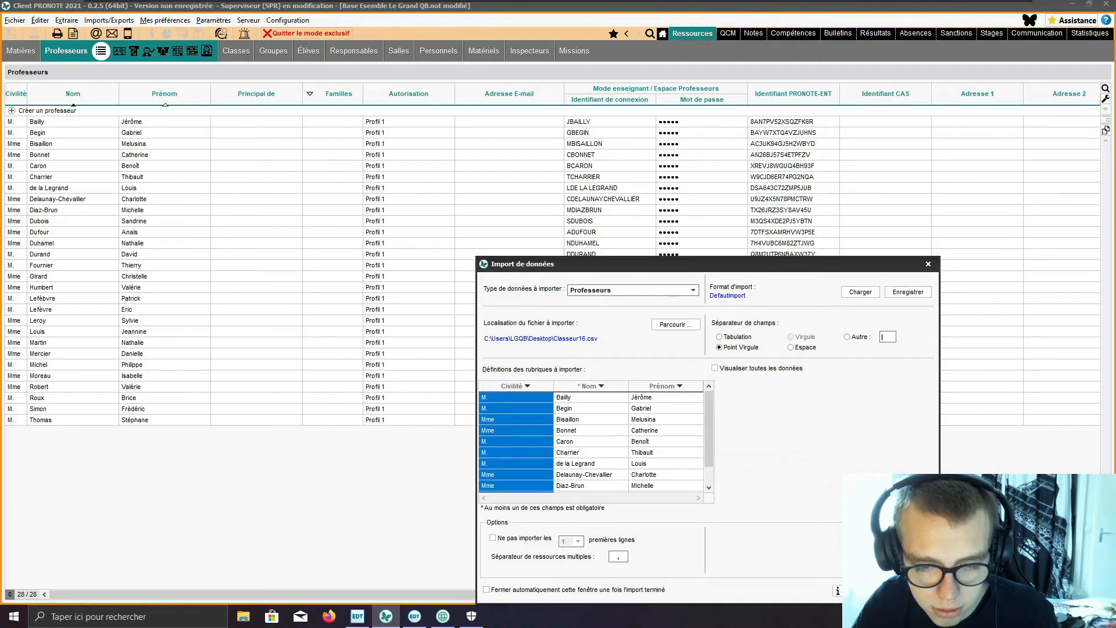
Step: Close the import window, saving its settings in the DefautImport format, and leave exclusive-use mode
left_click(870, 590)
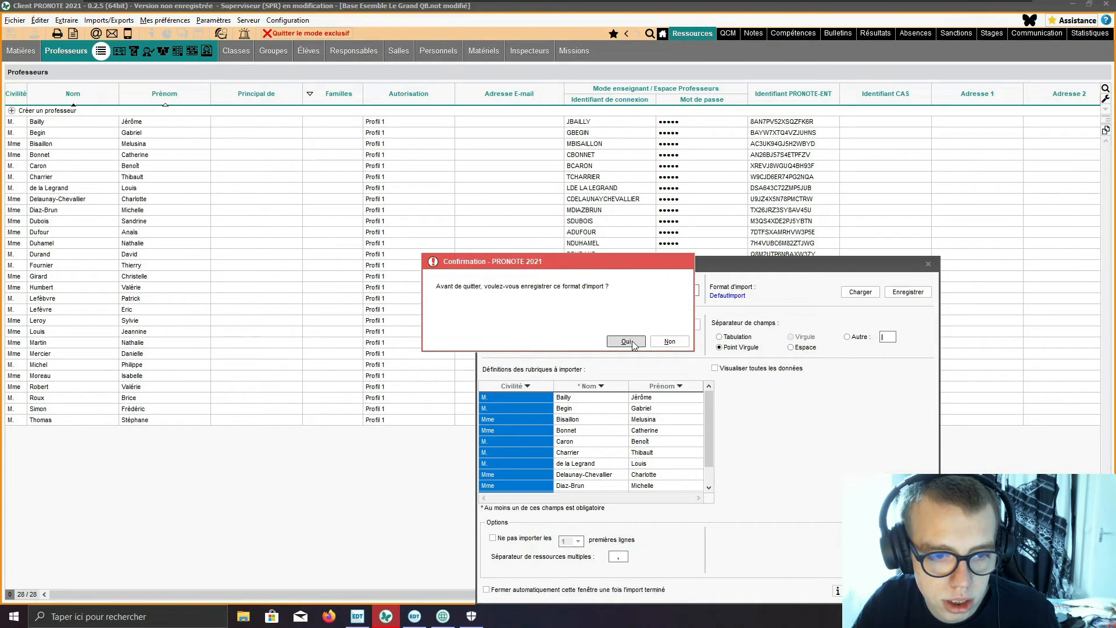
left_click(633, 344)
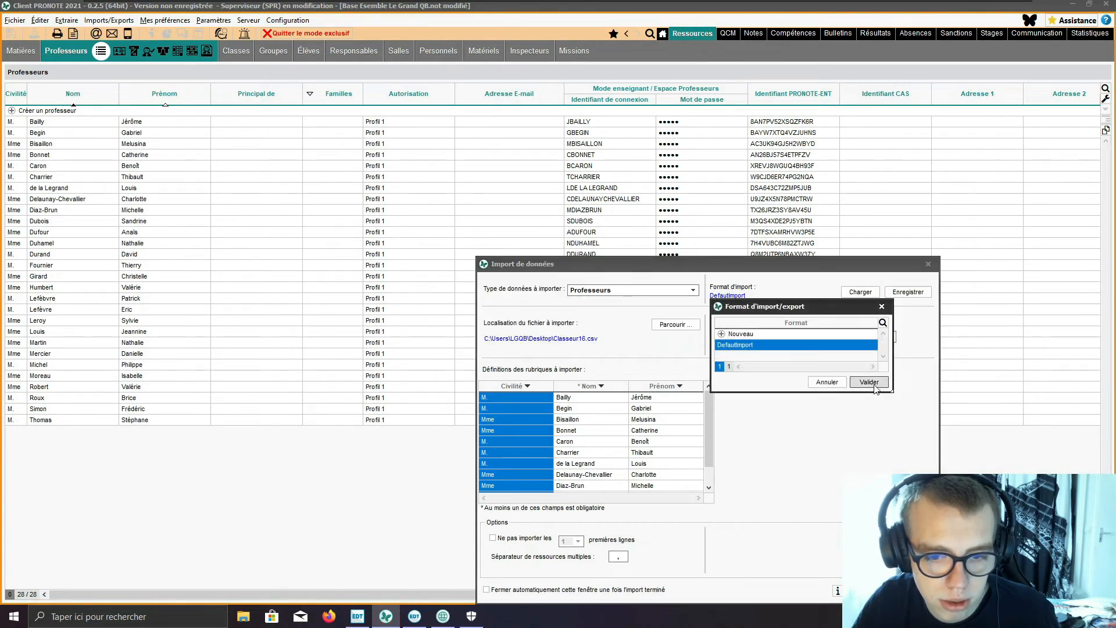
left_click(872, 384)
left_click(277, 34)
left_click(582, 342)
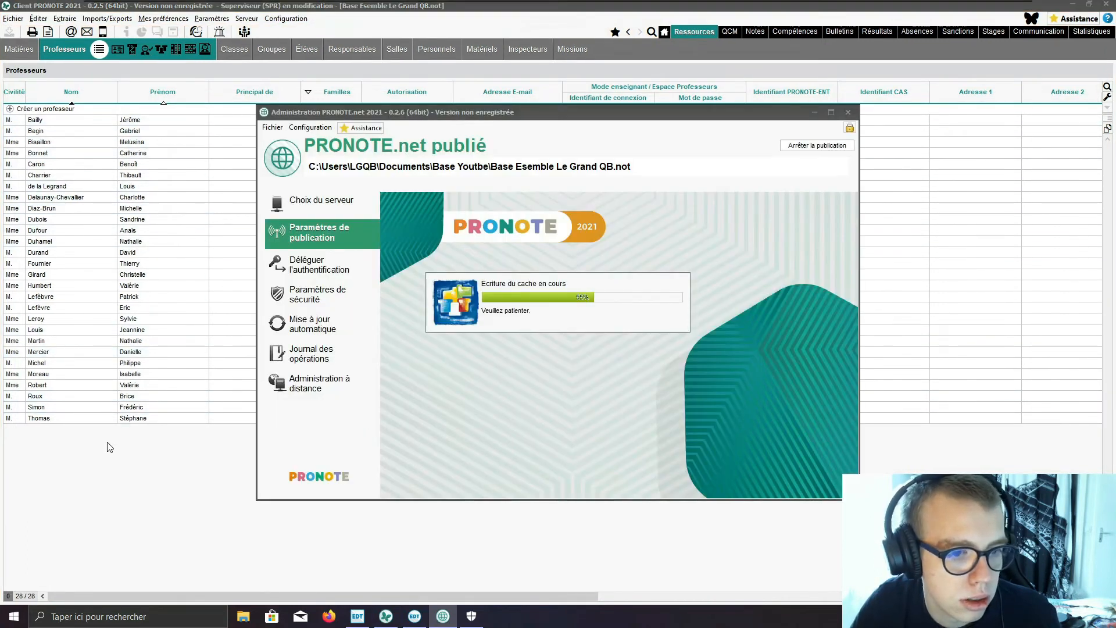
left_click(112, 463)
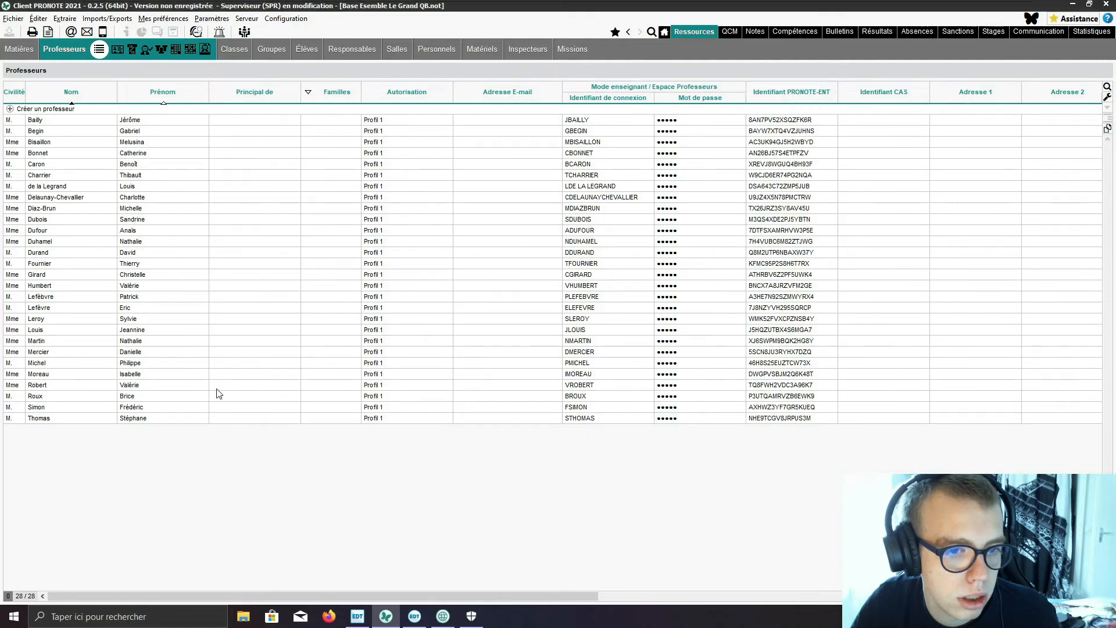
left_click(8, 52)
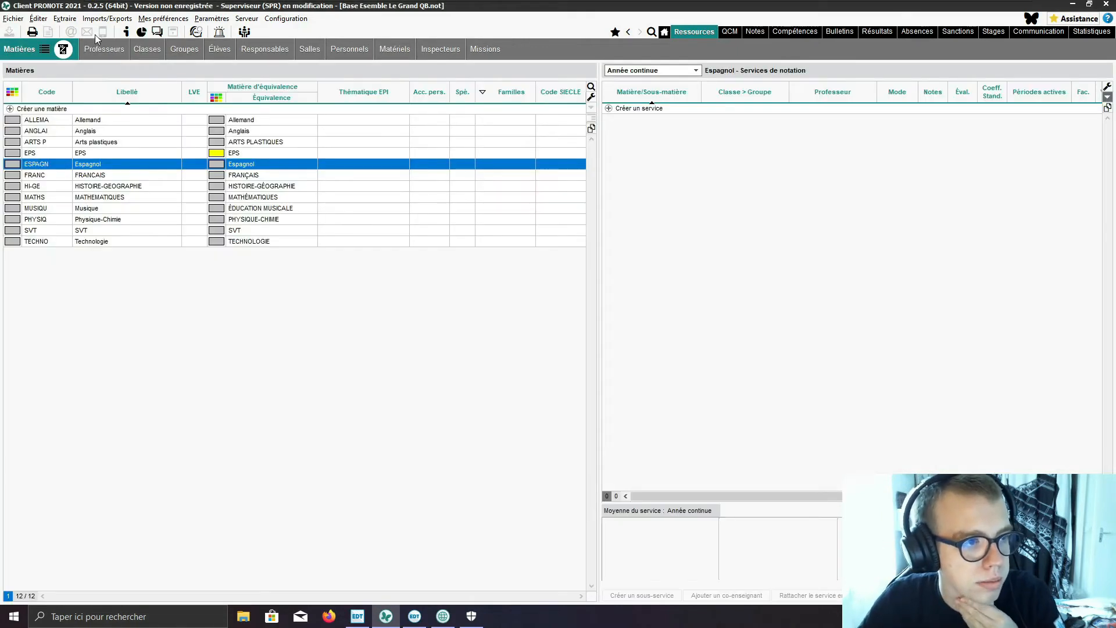
left_click(113, 50)
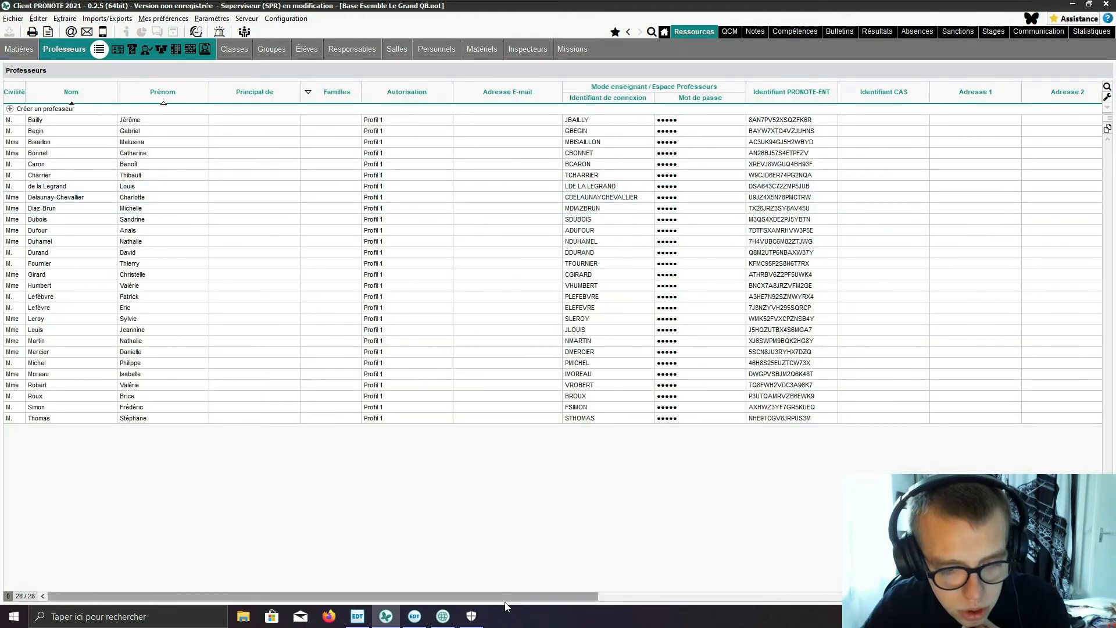
left_click_drag(504, 595, 360, 616)
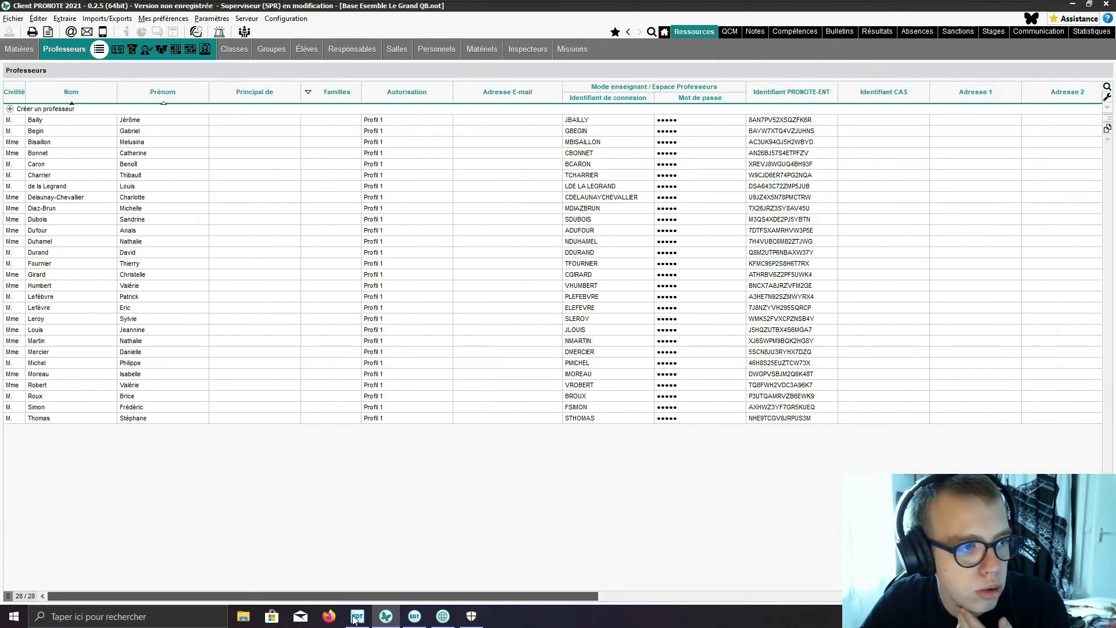
left_click(258, 119)
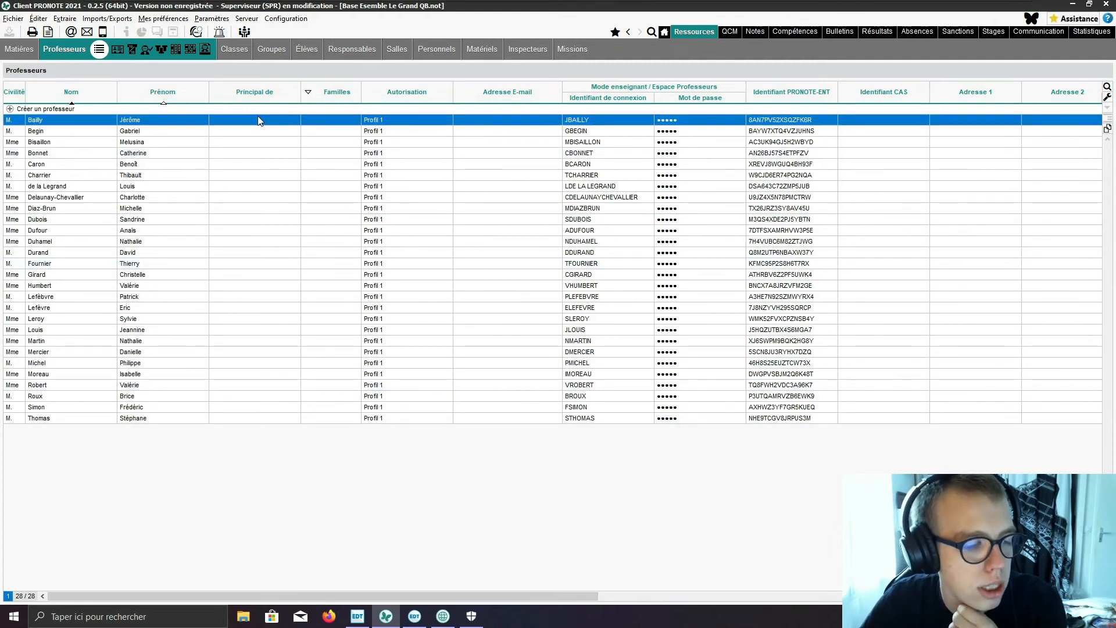
left_click(258, 121)
left_click(327, 139)
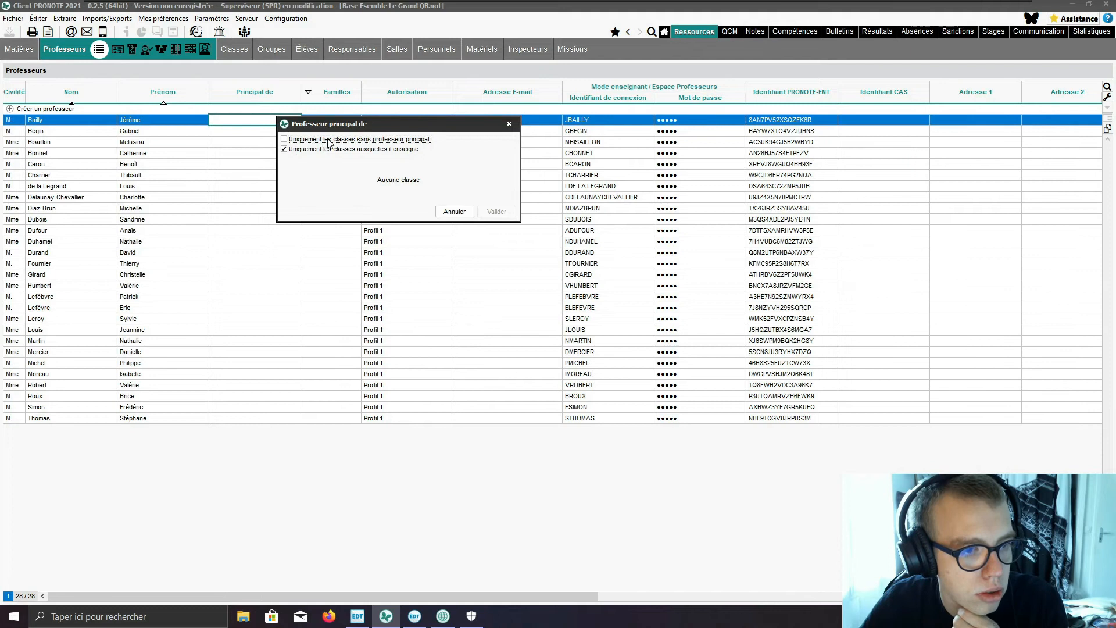
left_click(321, 149)
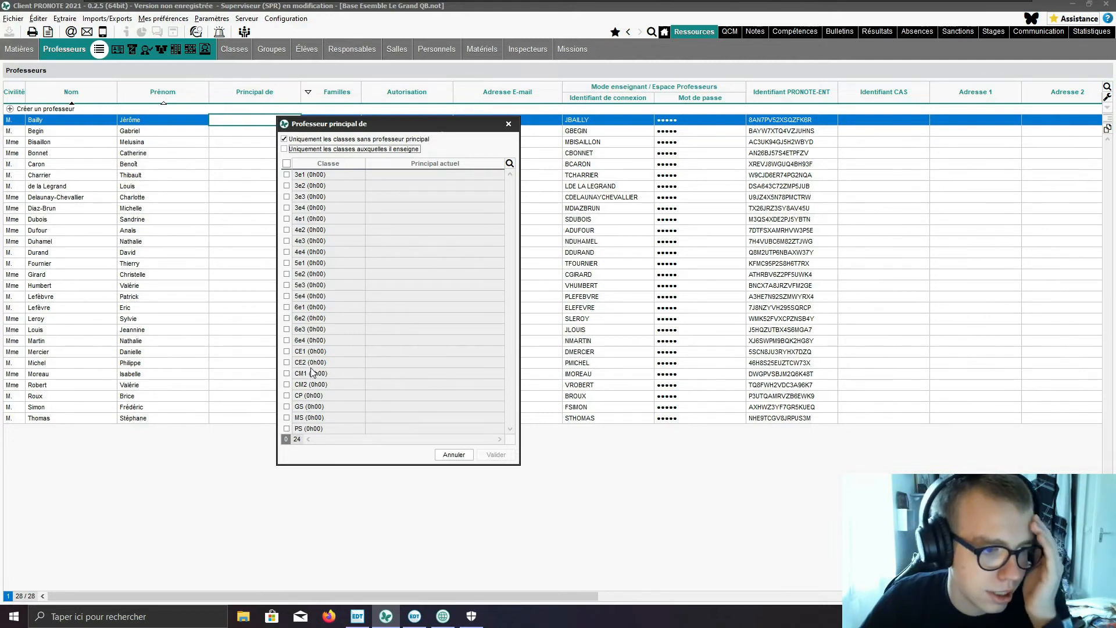
left_click(319, 429)
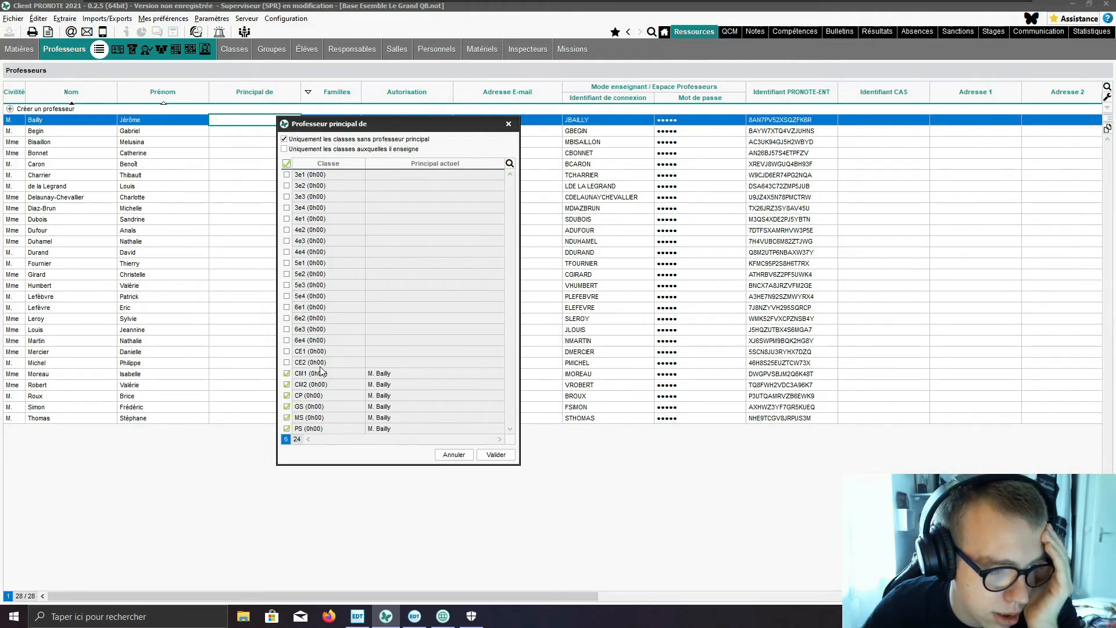
left_click(312, 353)
left_click(302, 363)
left_click(301, 374)
left_click(305, 385)
left_click(304, 396)
left_click(303, 406)
left_click(302, 418)
left_click(302, 429)
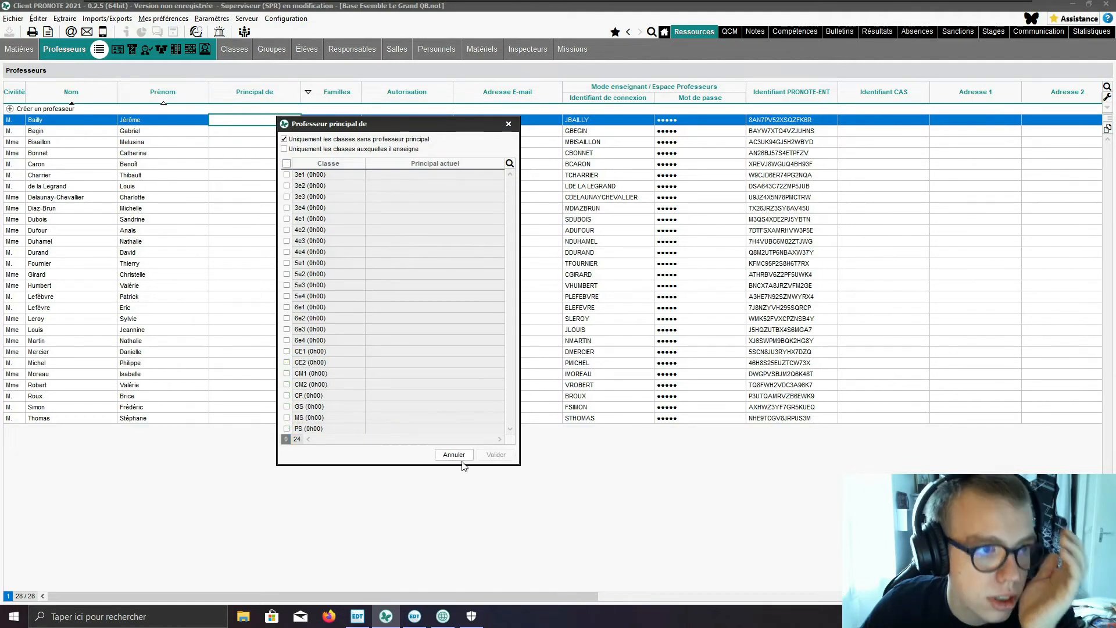
left_click(460, 456)
Step: In the classes list, assign the first teacher listed as head teacher of PS, with the teaching-team-only filter turned off
left_click(240, 50)
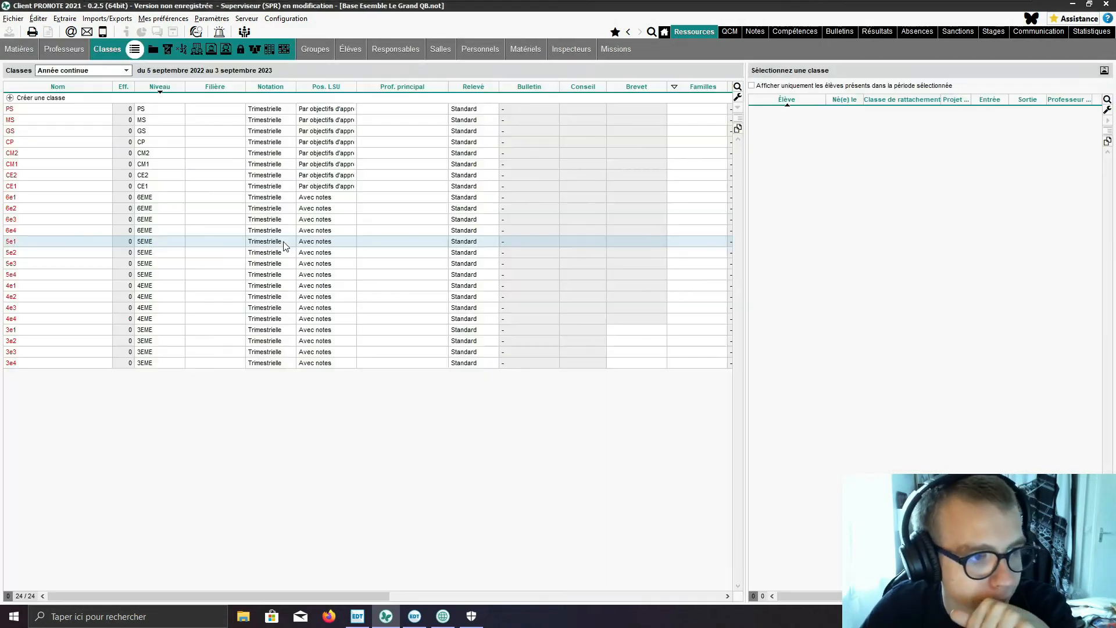
left_click(215, 112)
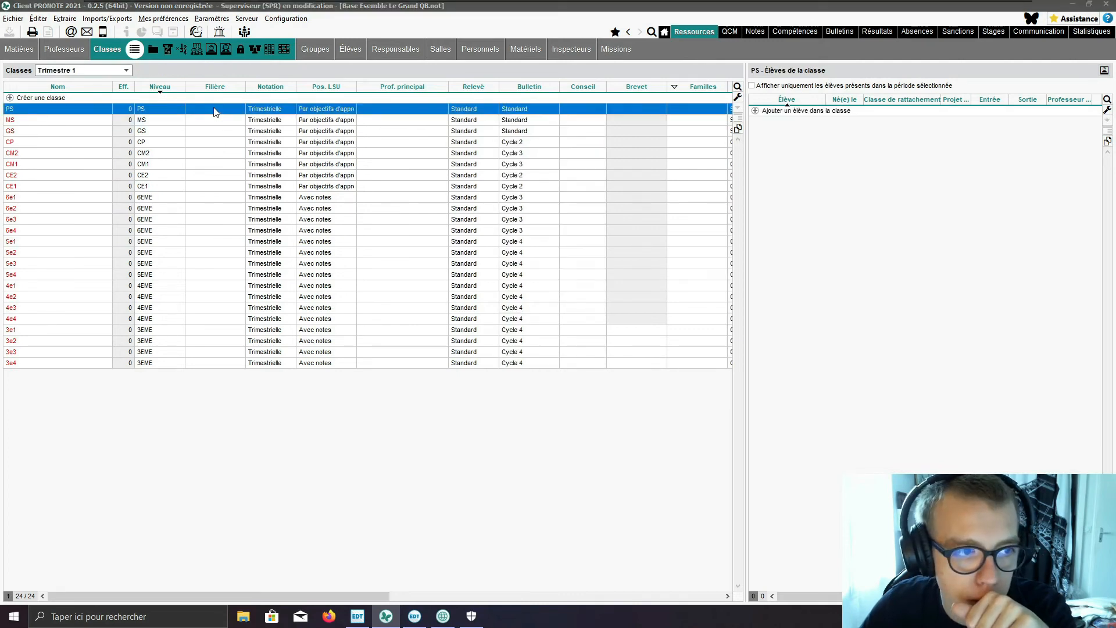
left_click(215, 109)
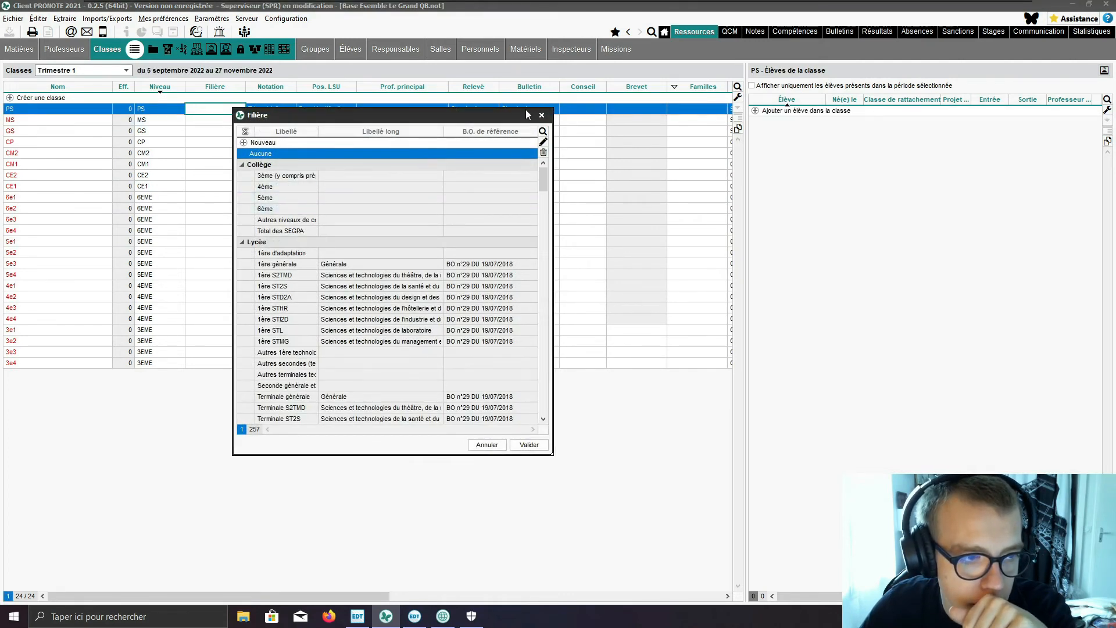
left_click(541, 115)
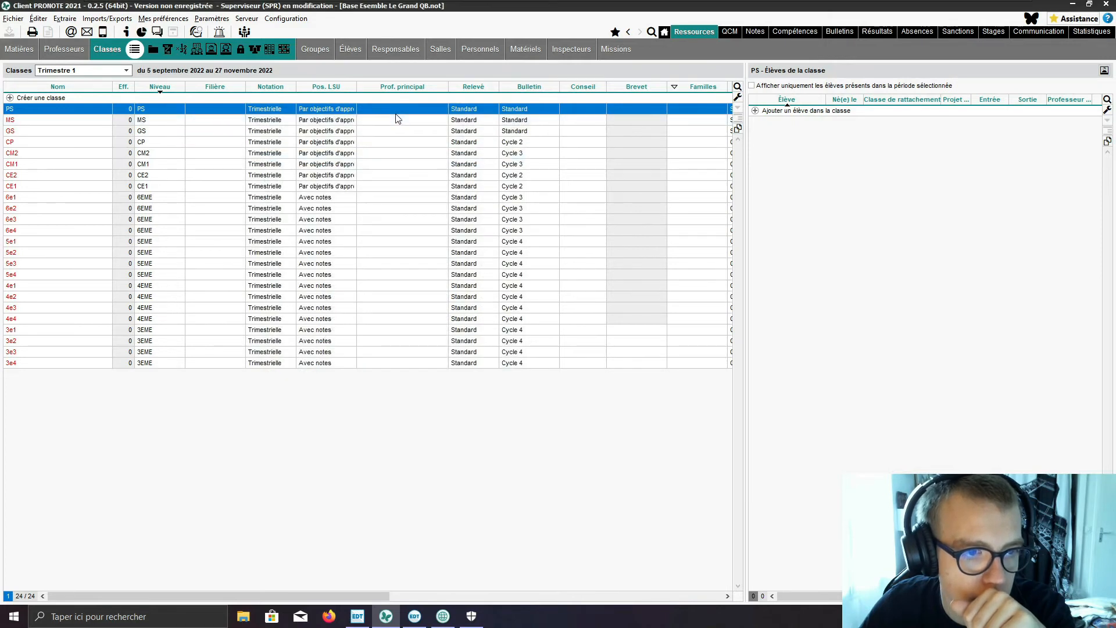
left_click(400, 111)
left_click(437, 134)
left_click(427, 160)
left_click(587, 449)
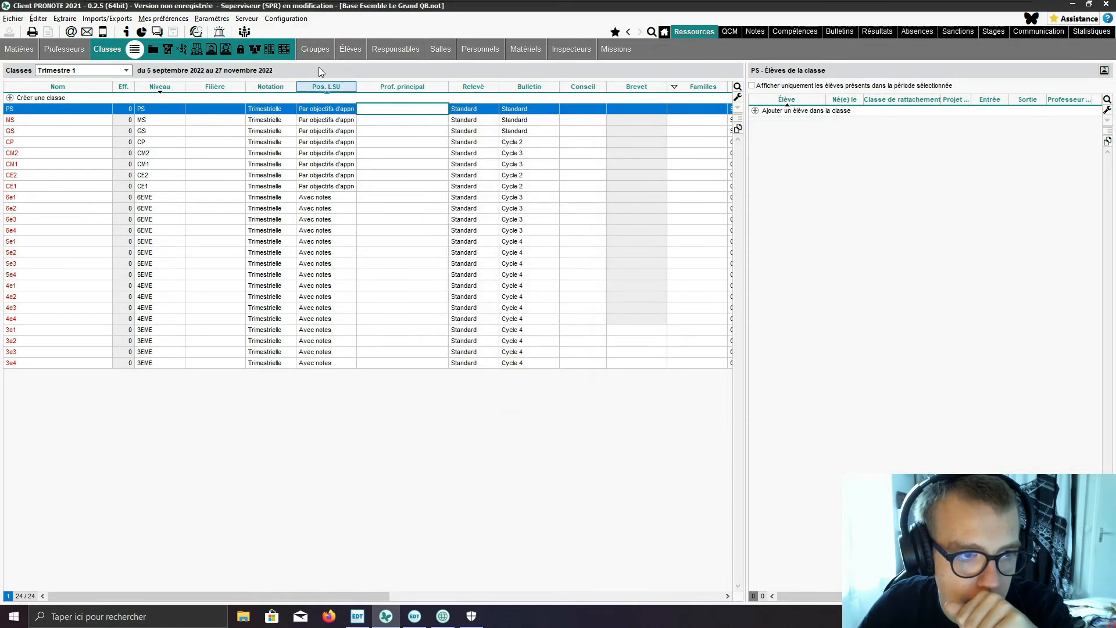
Step: Assign the second teacher listed as head teacher of class MS, with the teaching-team-only filter turned off
left_click(375, 122)
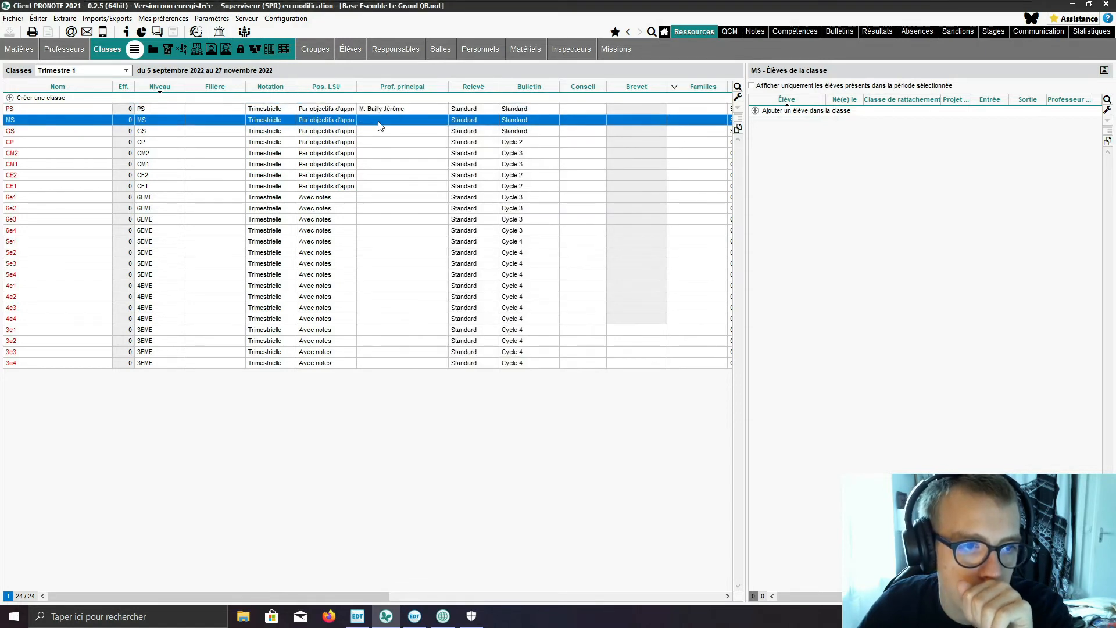
left_click(378, 122)
left_click(447, 145)
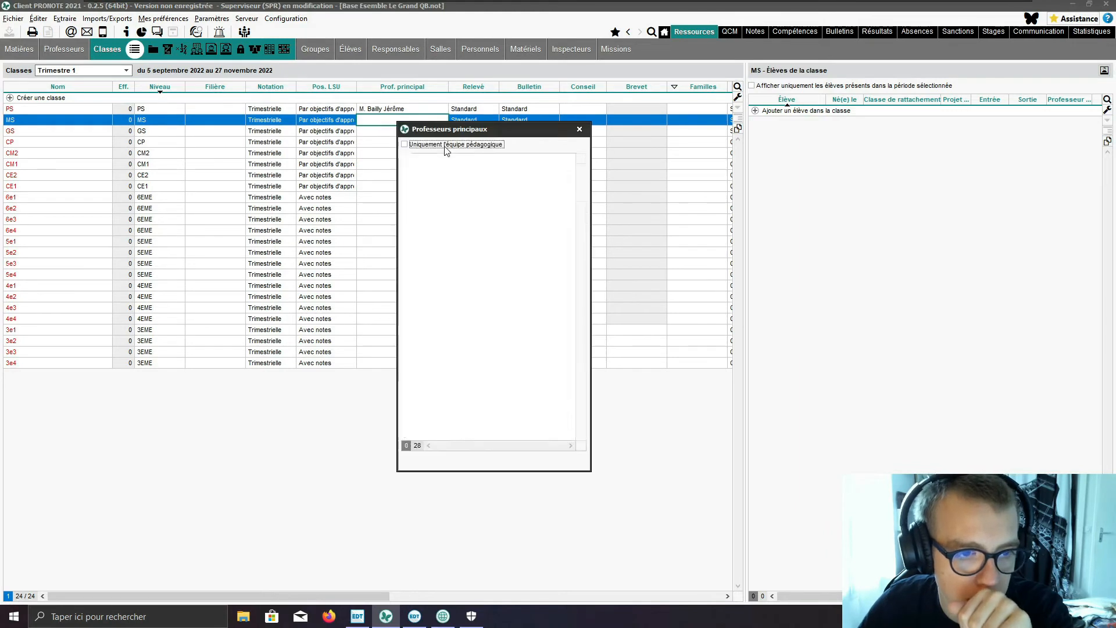
left_click(436, 182)
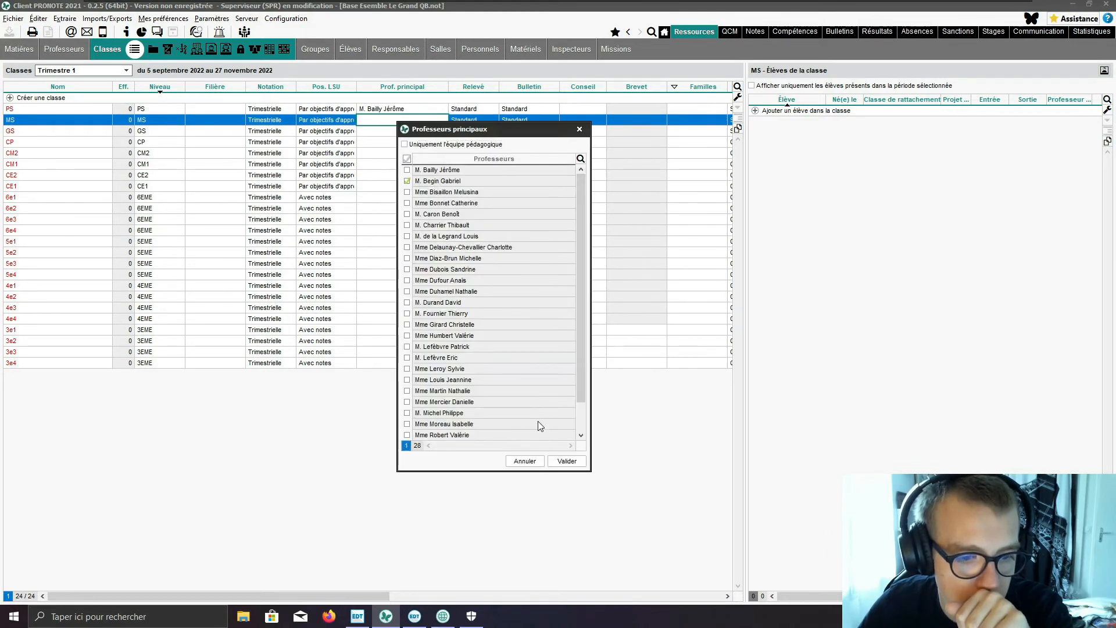
left_click(567, 461)
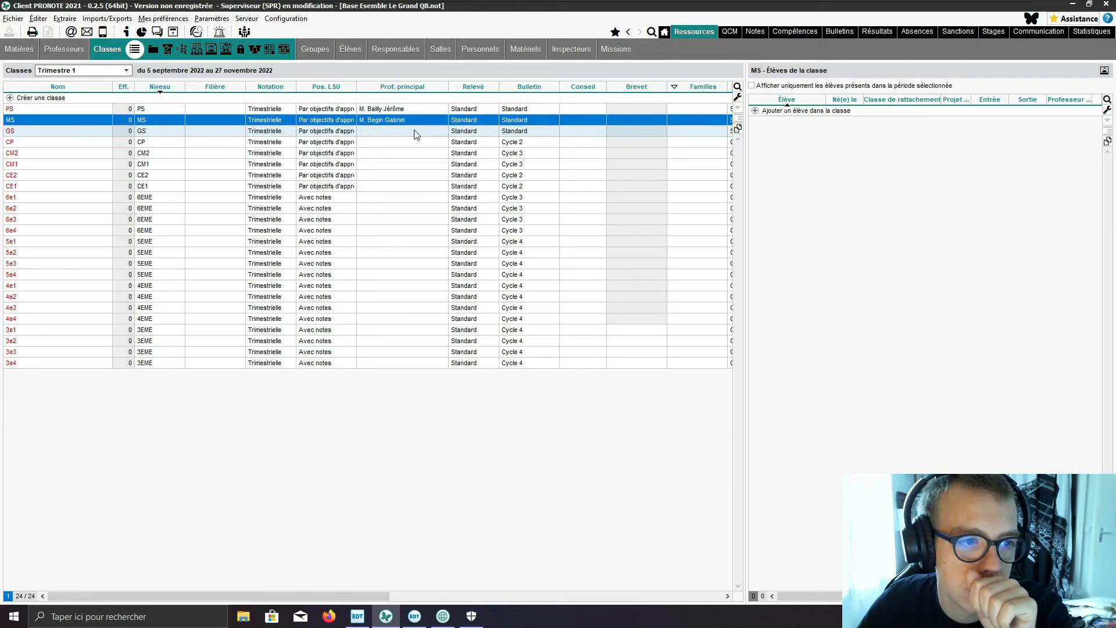
Step: Assign the third teacher listed as head teacher of class GS, with the teaching-team-only filter turned off
left_click(416, 134)
left_click(416, 135)
left_click(471, 154)
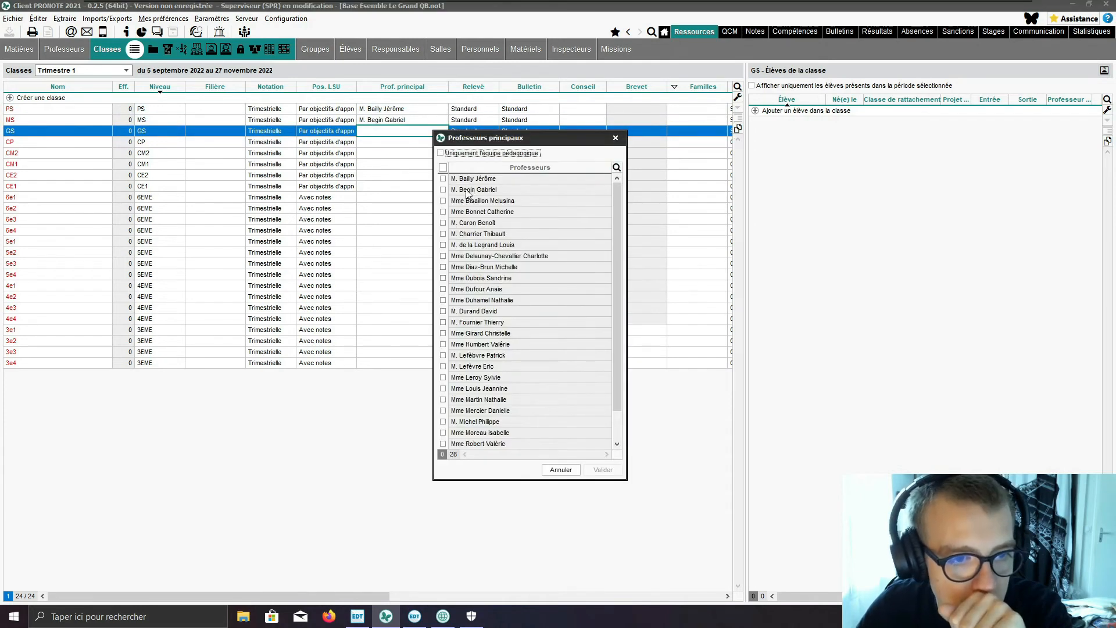
left_click(444, 201)
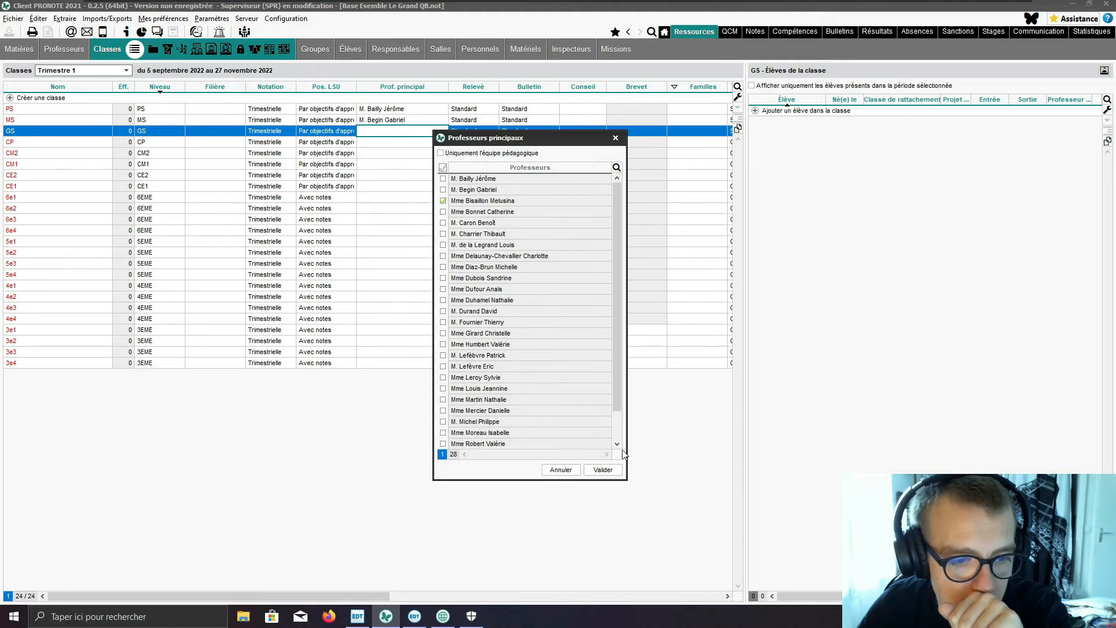
left_click(603, 470)
Step: Assign the fourth teacher in the full teacher list as head teacher of class CP
left_click(414, 146)
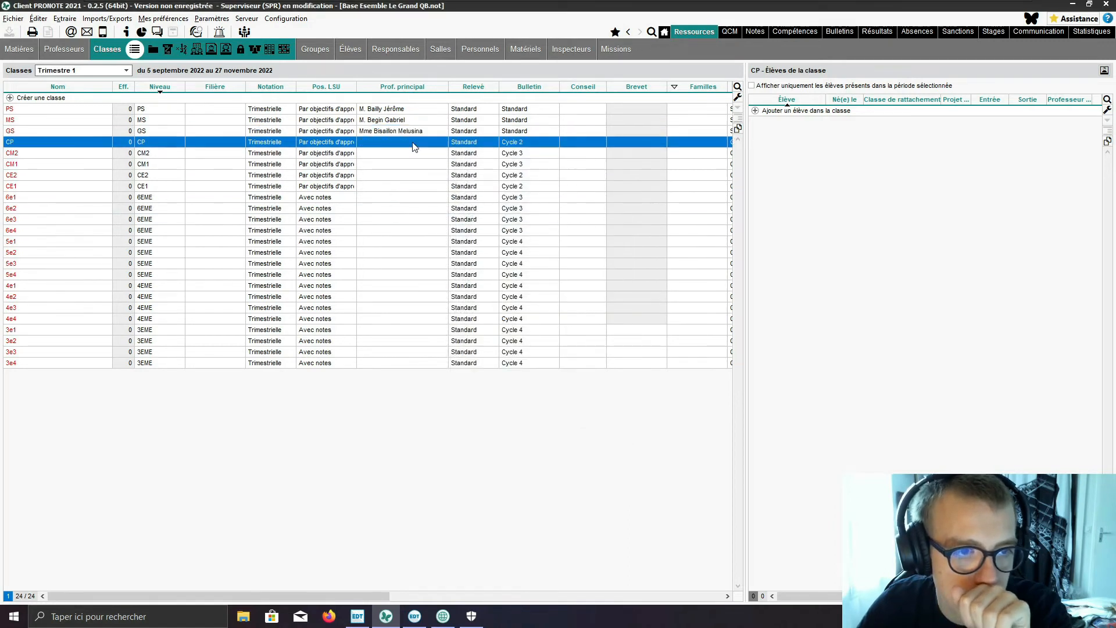
left_click(414, 146)
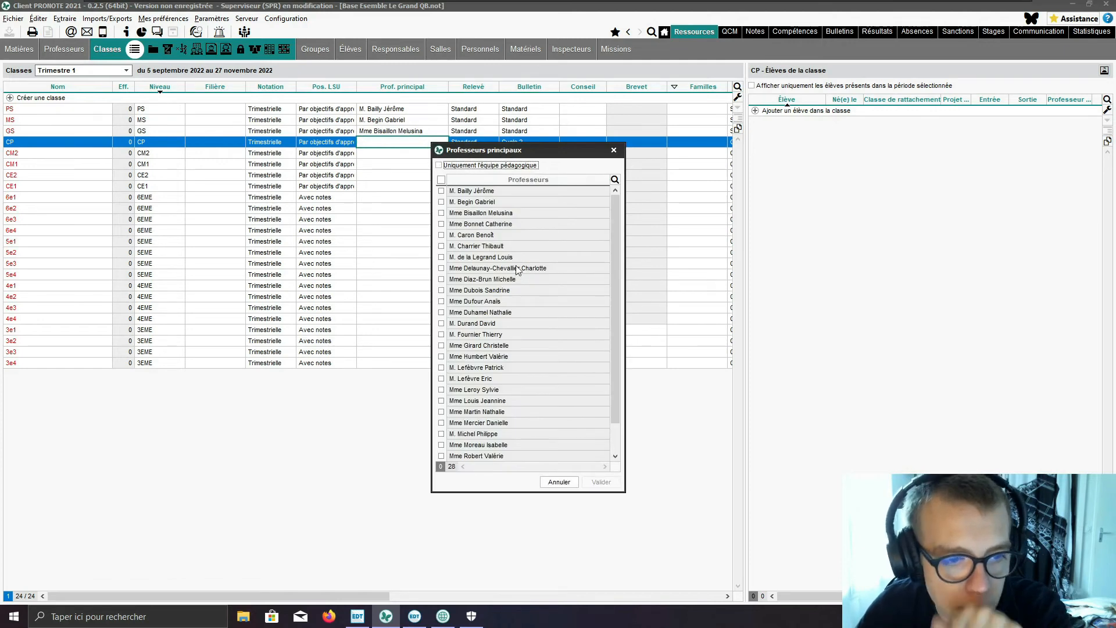
left_click(441, 224)
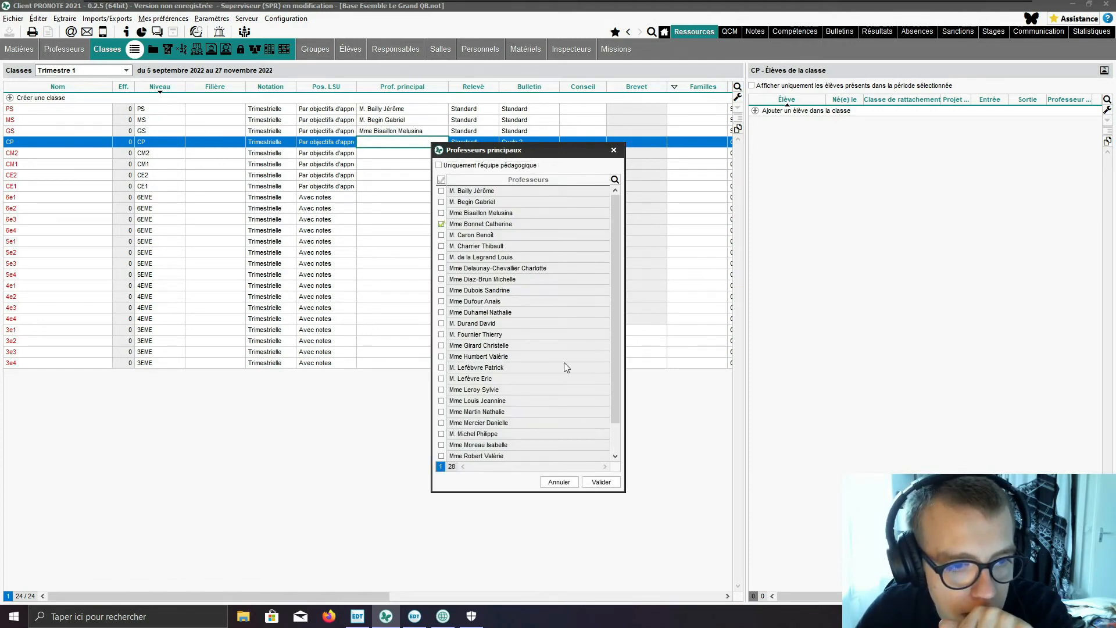
left_click(601, 481)
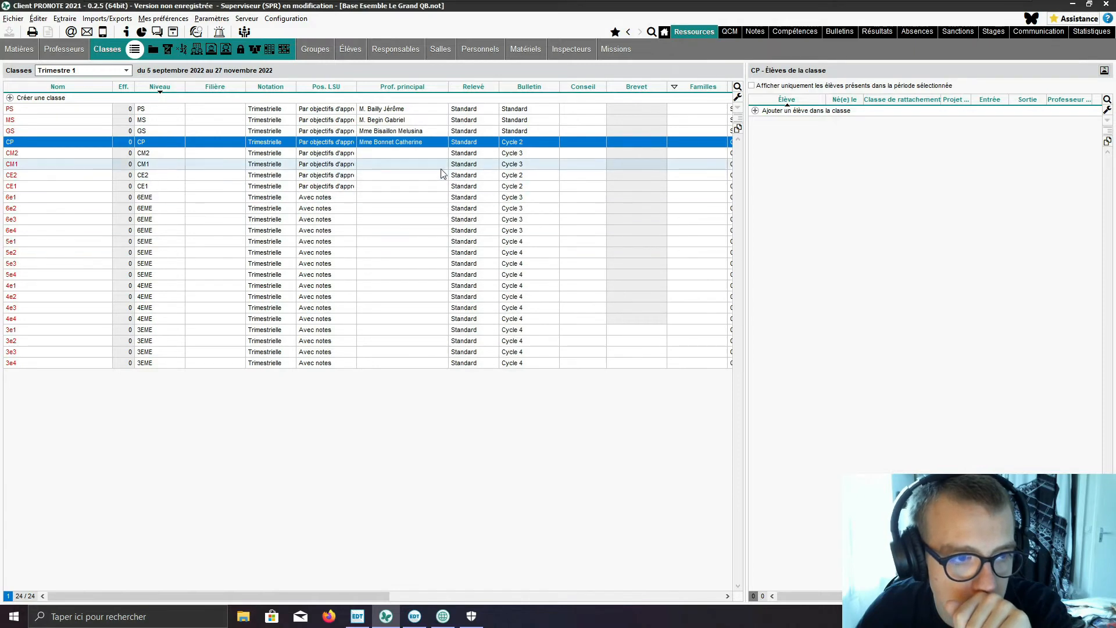
Step: Assign the fifth teacher in the full teacher list as head teacher of class CM2
left_click(420, 155)
left_click(419, 156)
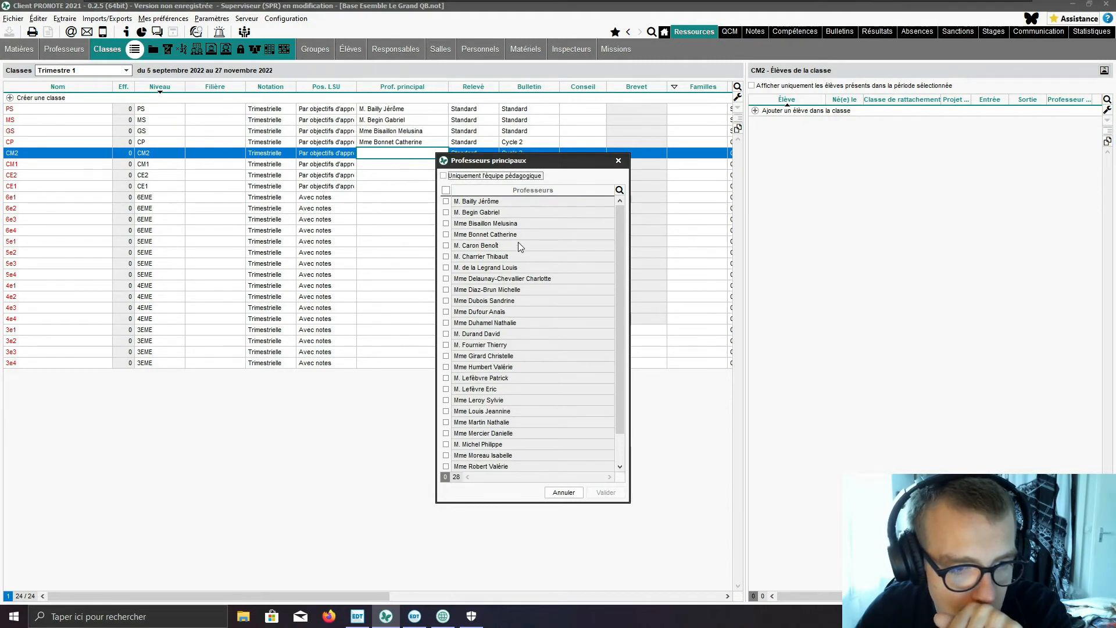
left_click(448, 246)
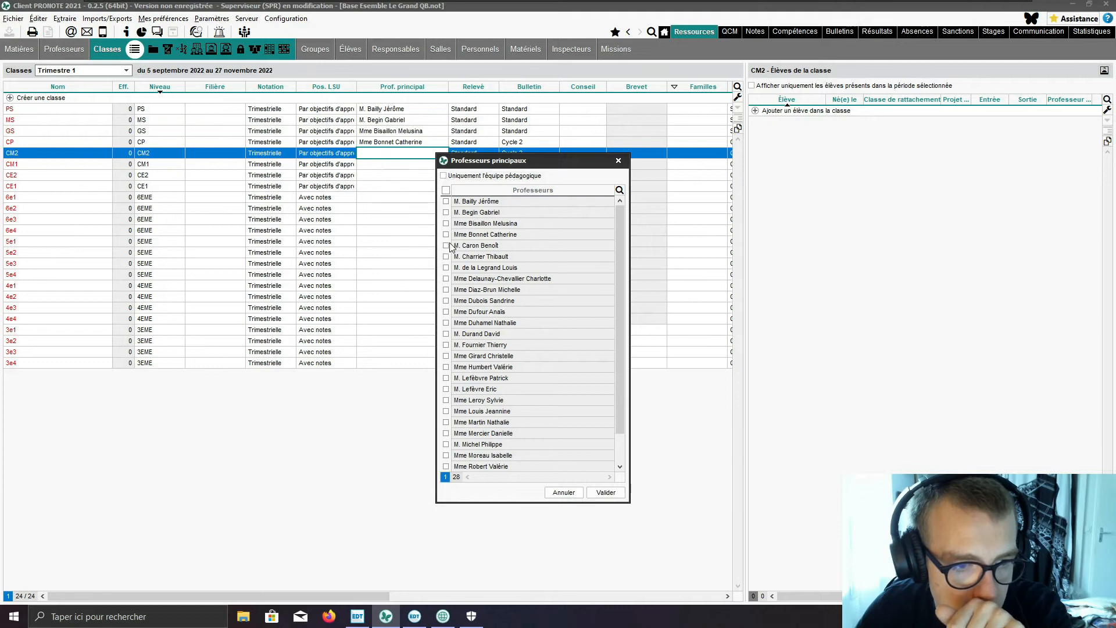
left_click(604, 492)
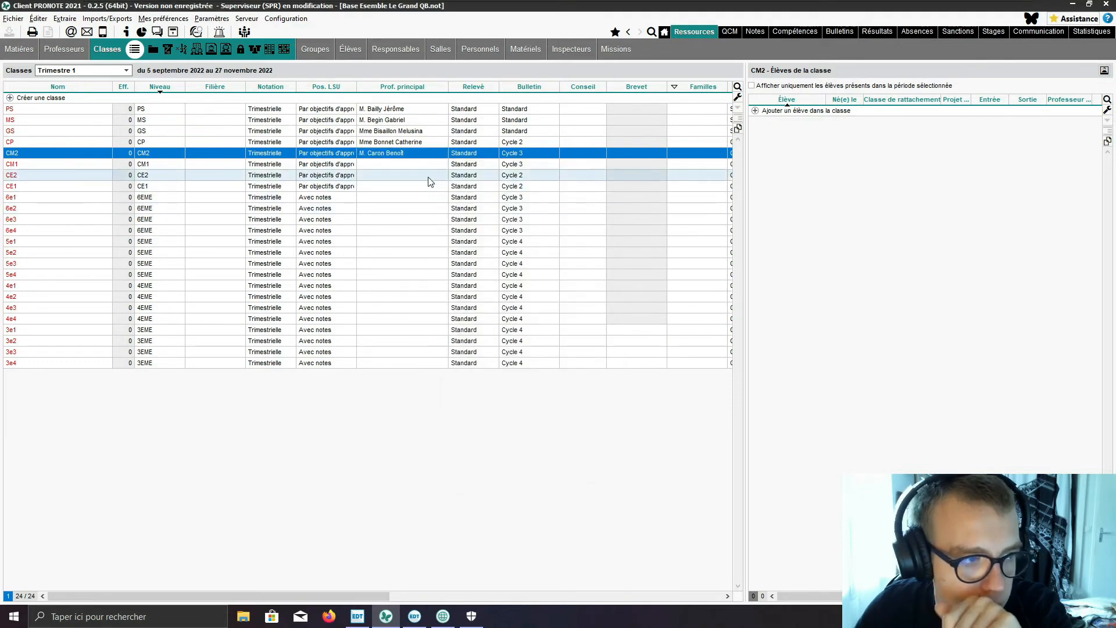
Step: Assign the seventh teacher in the full teacher list as head teacher of class CM1
left_click(416, 165)
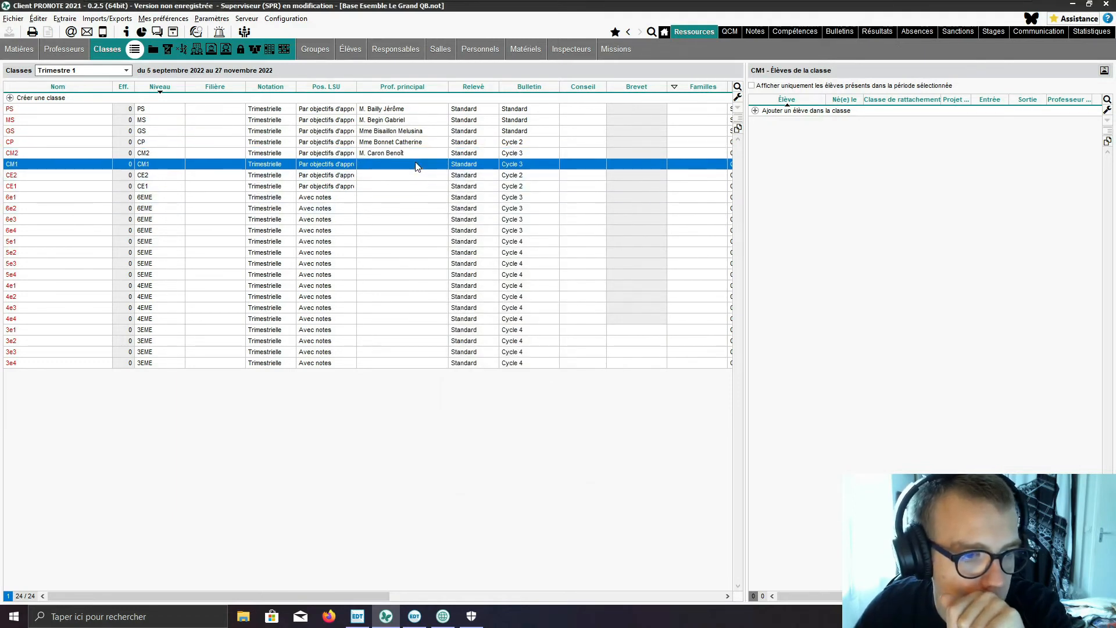
double_click(416, 167)
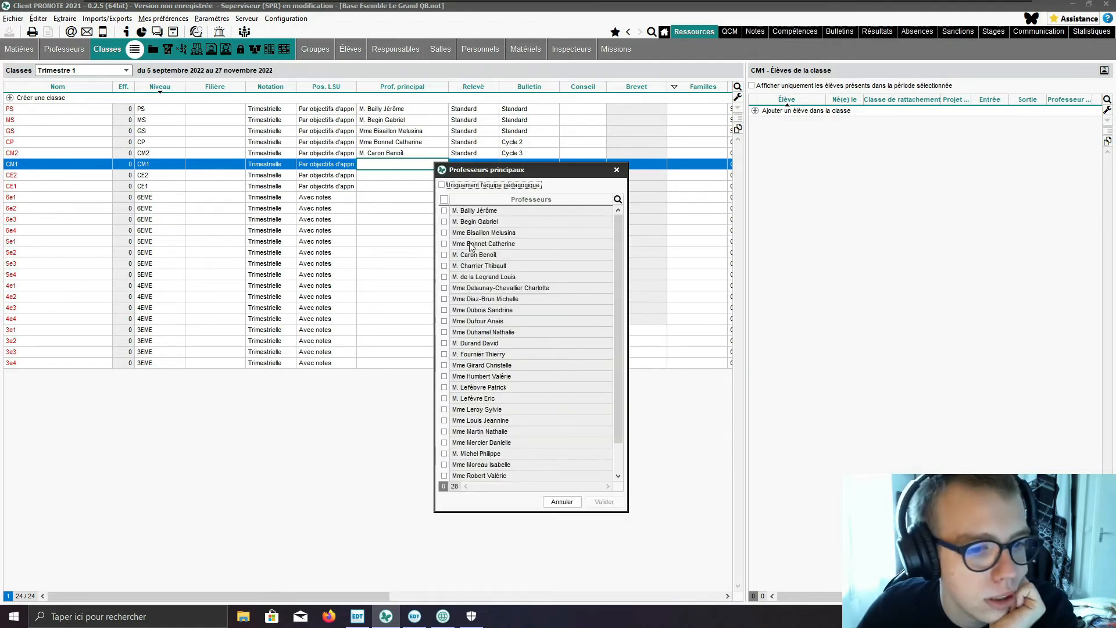
left_click(446, 277)
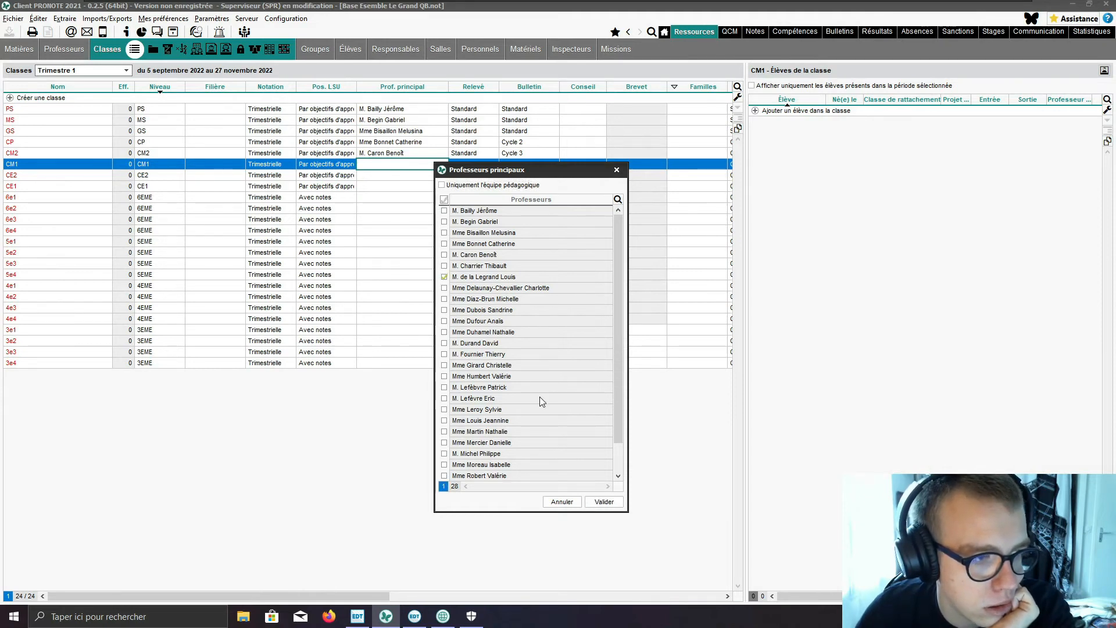
left_click(604, 502)
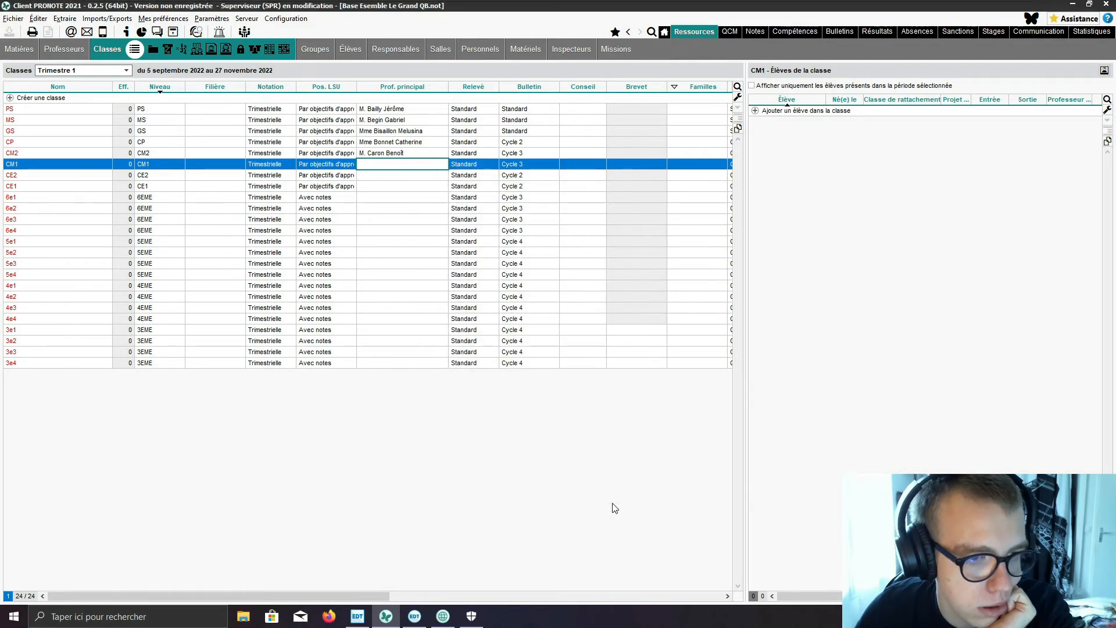
Step: Assign the eighth teacher in the full teacher list as head teacher of class CE2
left_click(399, 176)
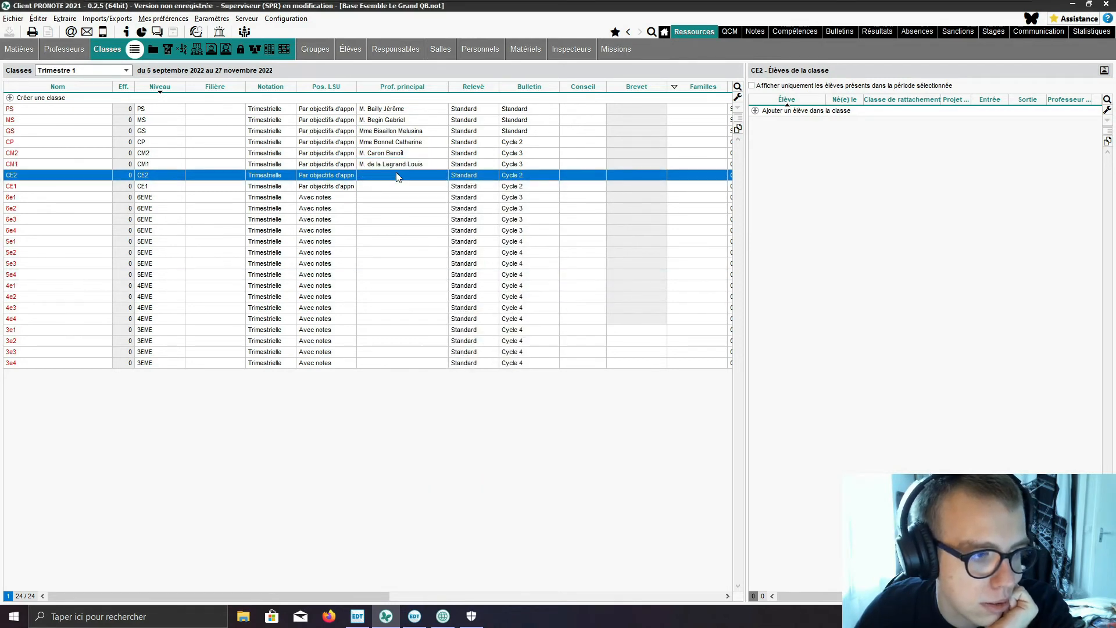
left_click(399, 177)
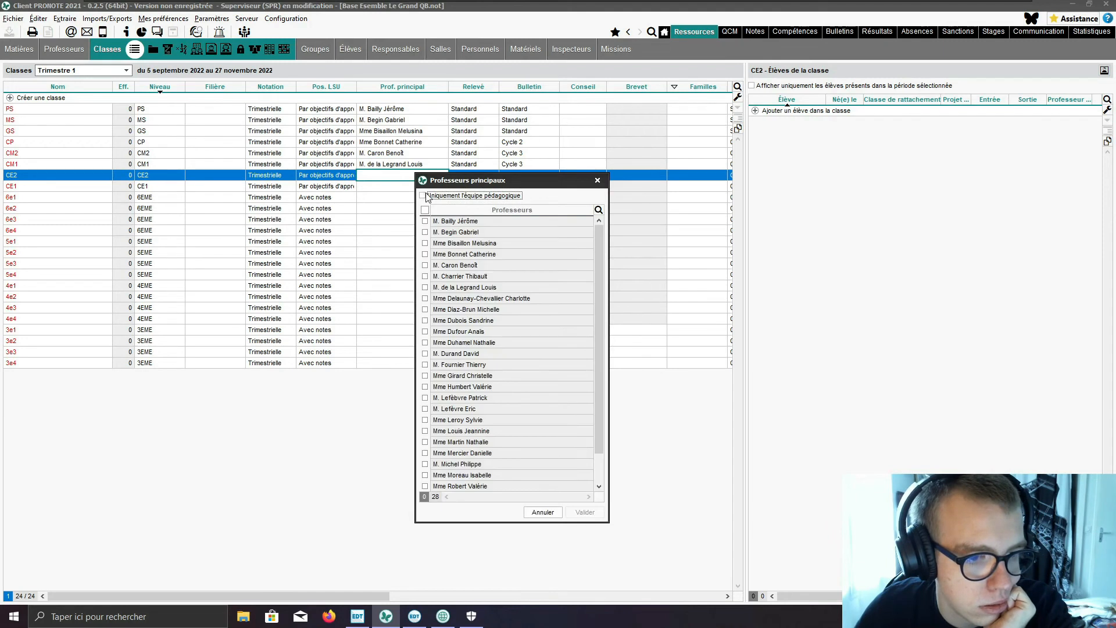
left_click(425, 299)
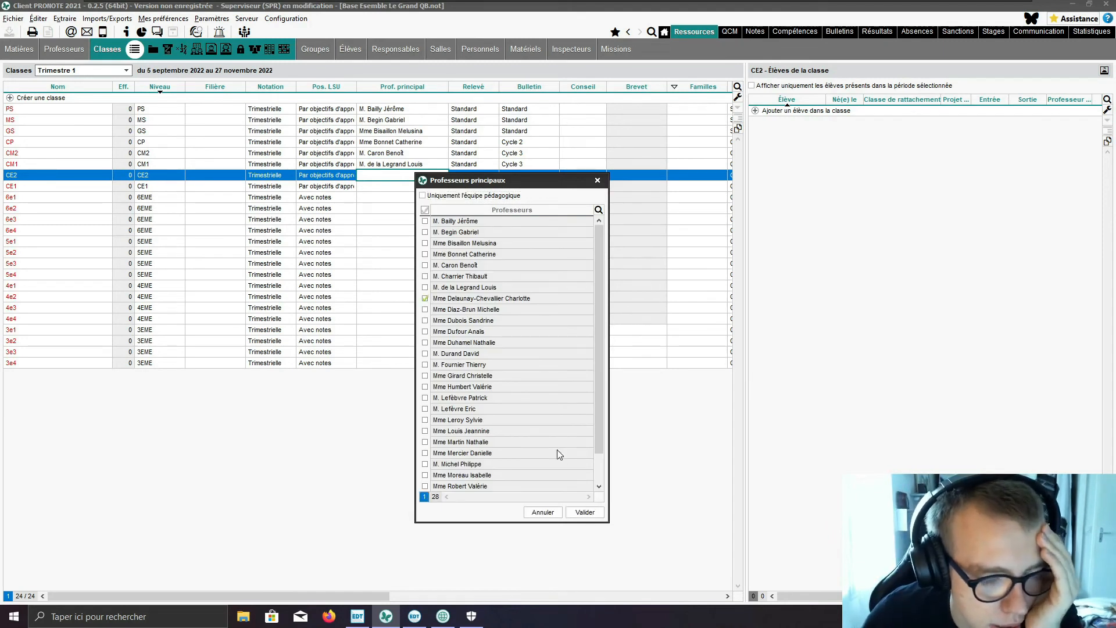
left_click(587, 513)
Step: Assign the ninth teacher in the full teacher list as head teacher of class CE1
left_click(391, 187)
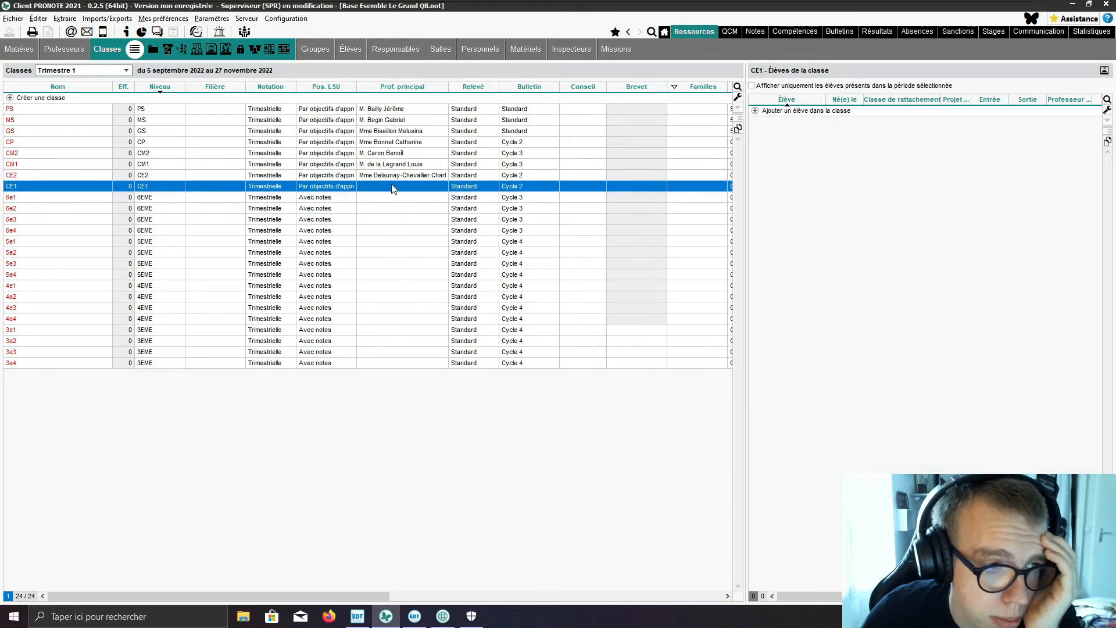
left_click(392, 187)
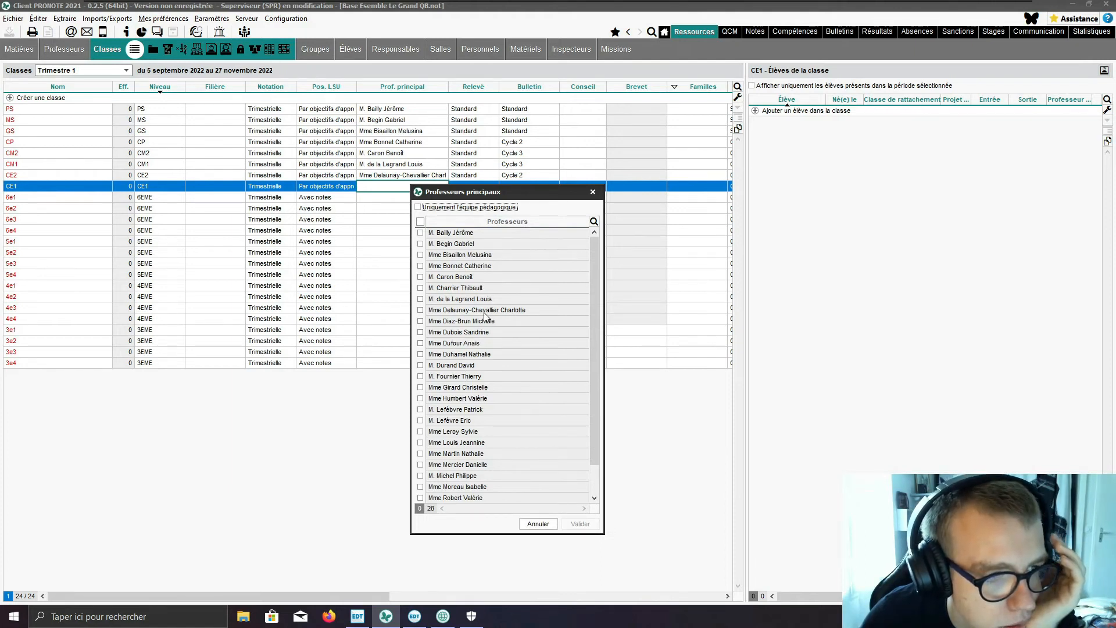
left_click(420, 321)
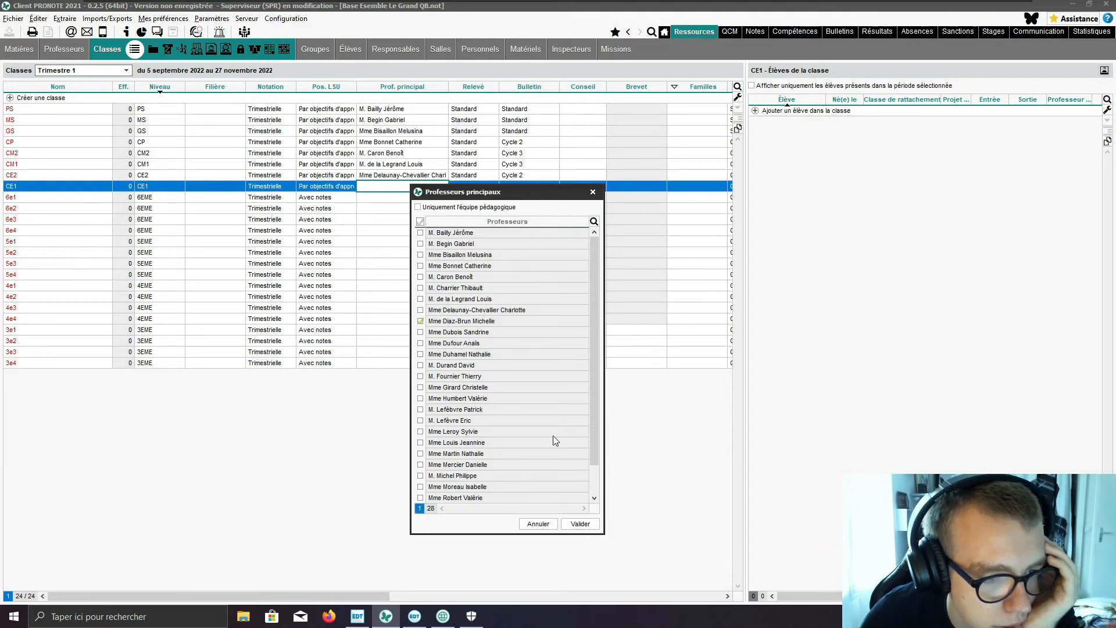
left_click(580, 524)
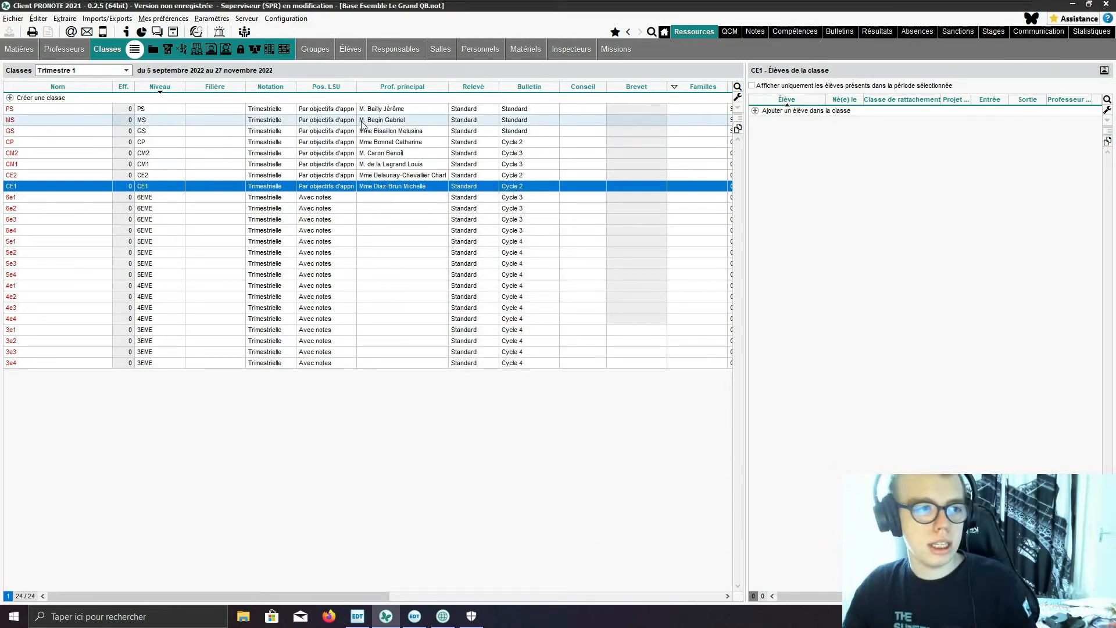
Step: Review the head teachers assigned to the classes from PS to CE1
left_click(381, 109)
left_click(379, 121)
left_click(383, 130)
left_click(381, 143)
left_click(383, 153)
left_click(384, 165)
left_click(382, 175)
left_click(384, 186)
Step: Assign the tenth teacher in the full teacher list as head teacher of class 6e1
left_click(384, 199)
double_click(383, 199)
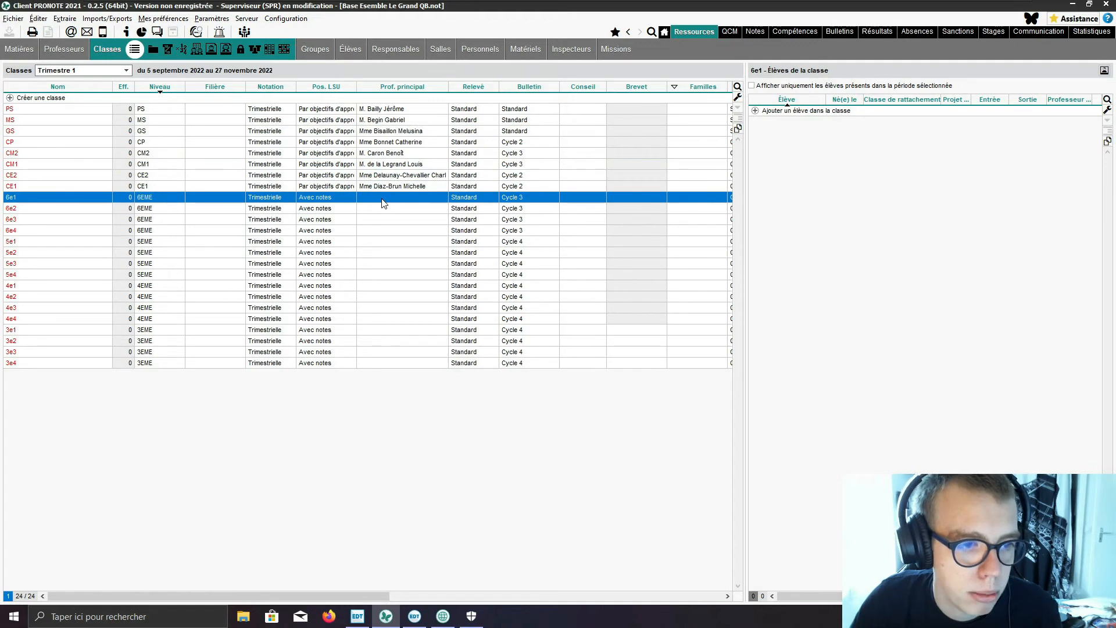
left_click(456, 222)
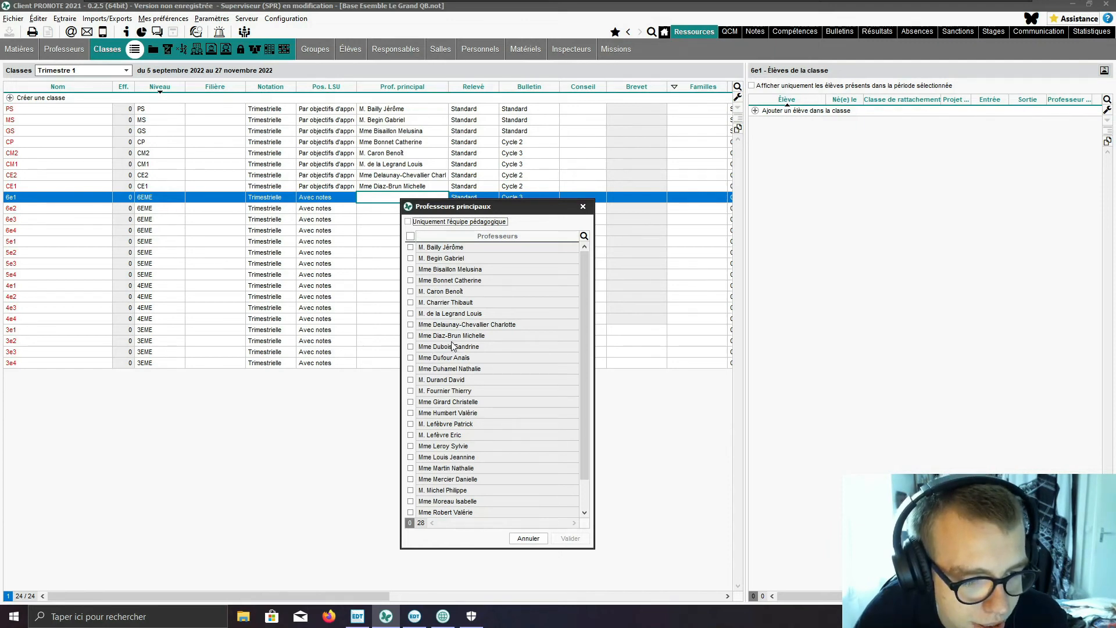
left_click(411, 347)
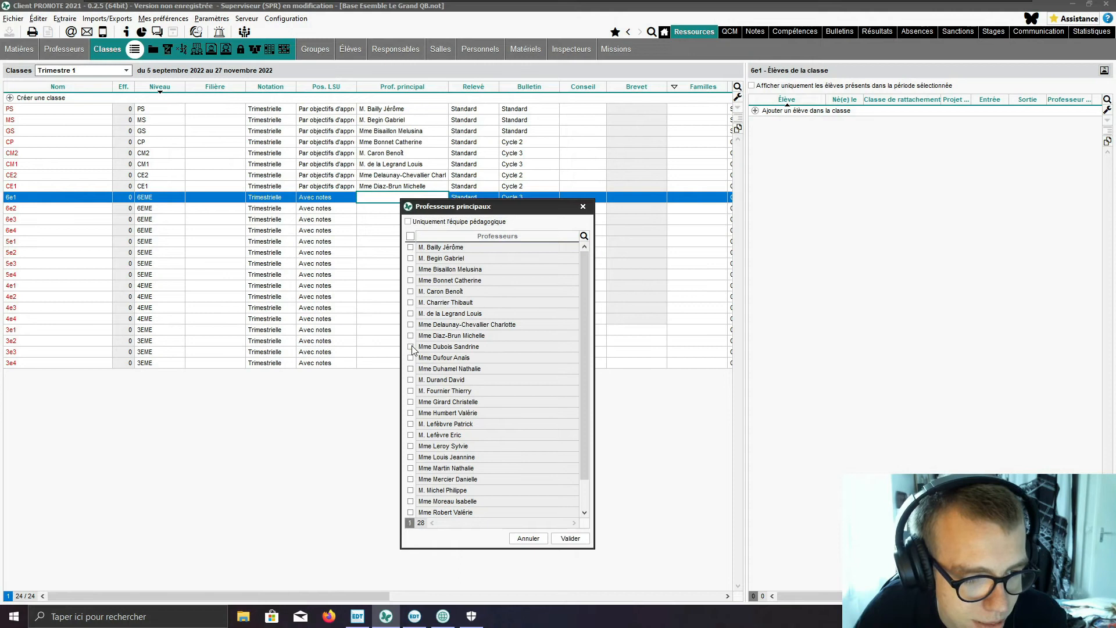
left_click(585, 541)
Step: Assign the eleventh teacher in the full teacher list as head teacher of class 6e2
left_click(415, 211)
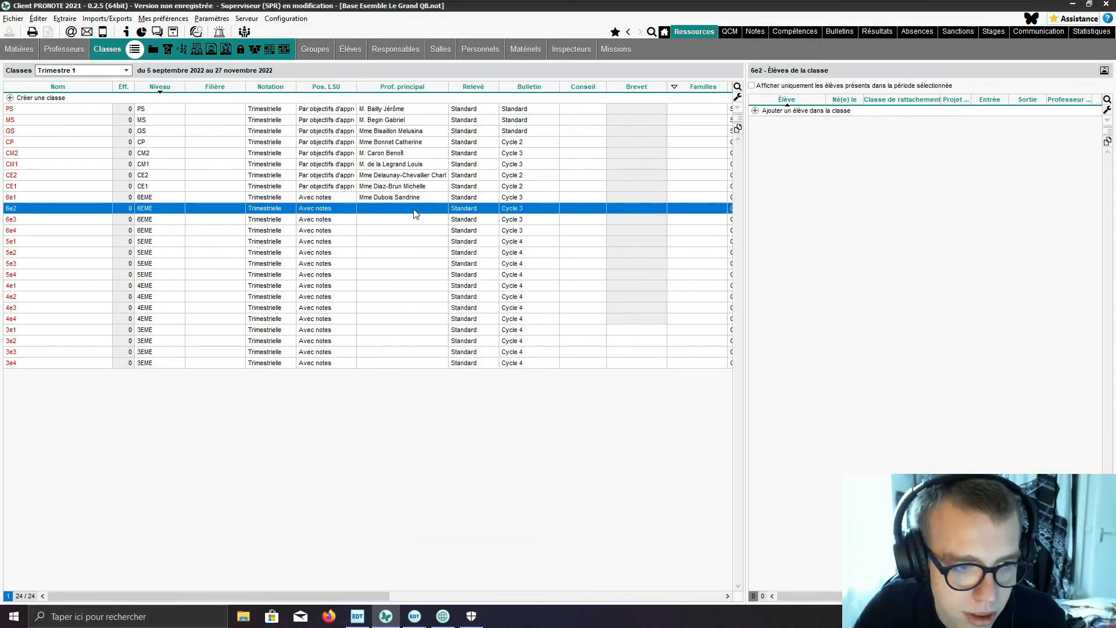
left_click(415, 210)
left_click(469, 234)
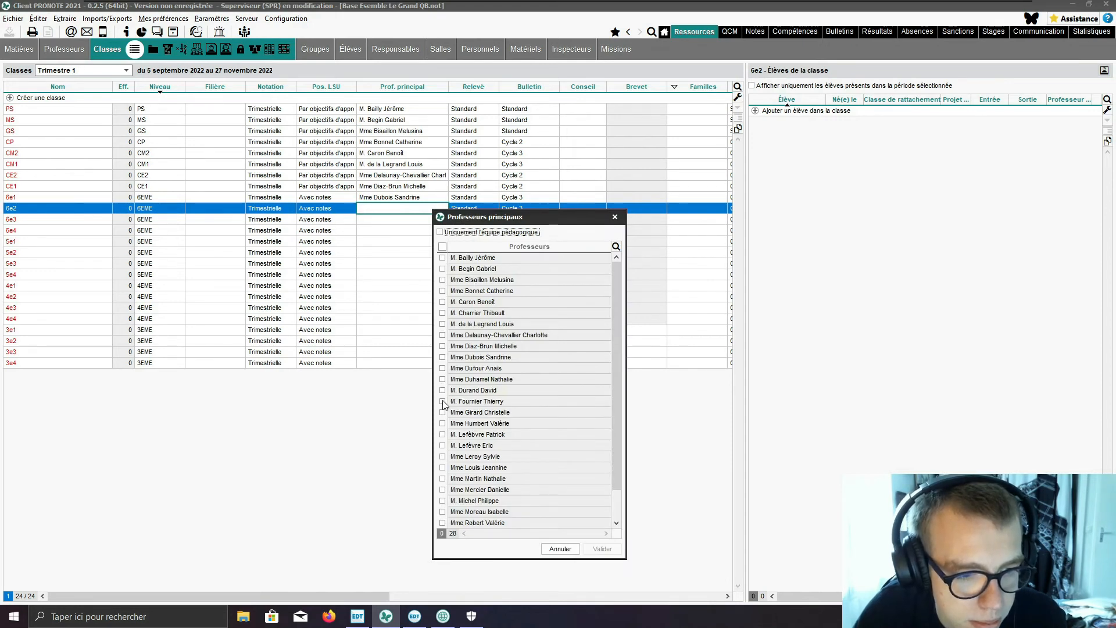
left_click(445, 372)
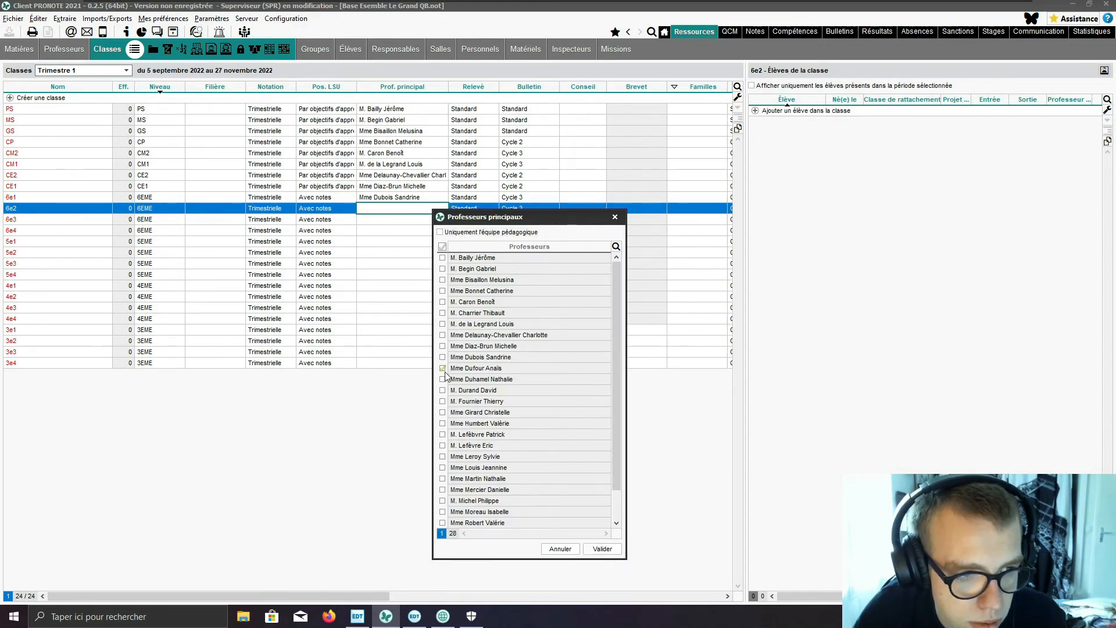
left_click(601, 548)
Step: Assign the twelfth teacher in the full teacher list as head teacher of class 6e3
left_click(392, 225)
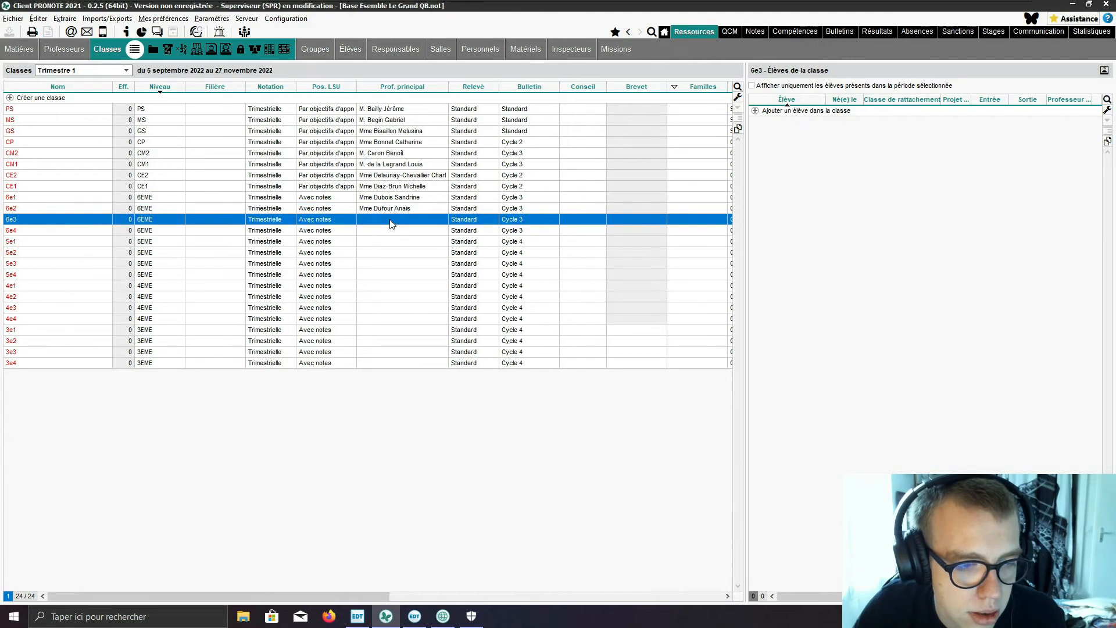
left_click(391, 224)
left_click(417, 243)
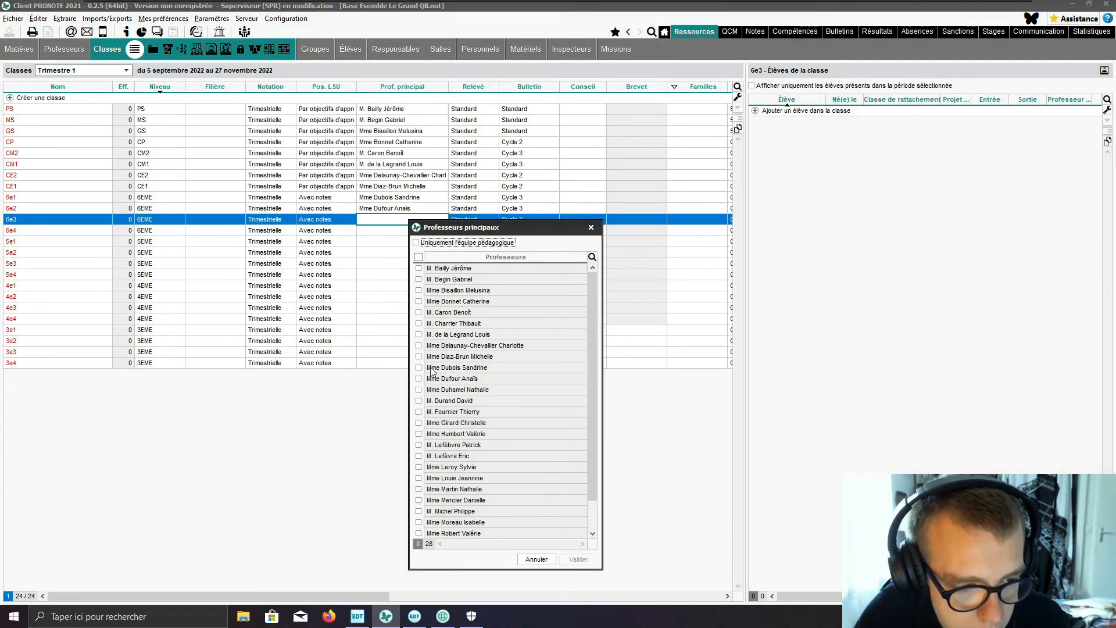
left_click(419, 390)
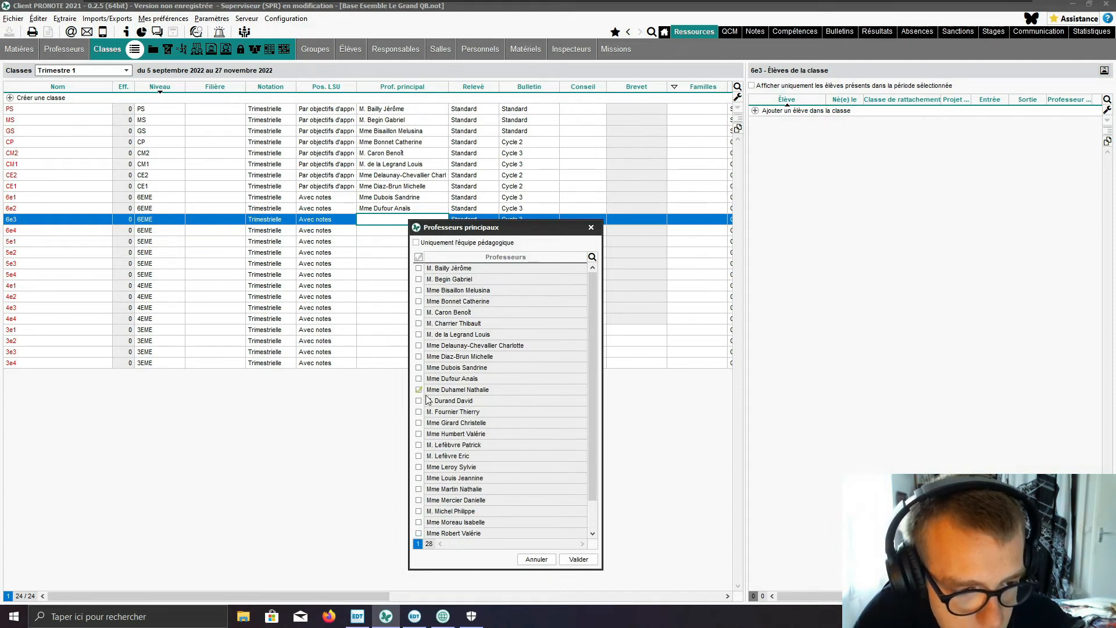
left_click(579, 559)
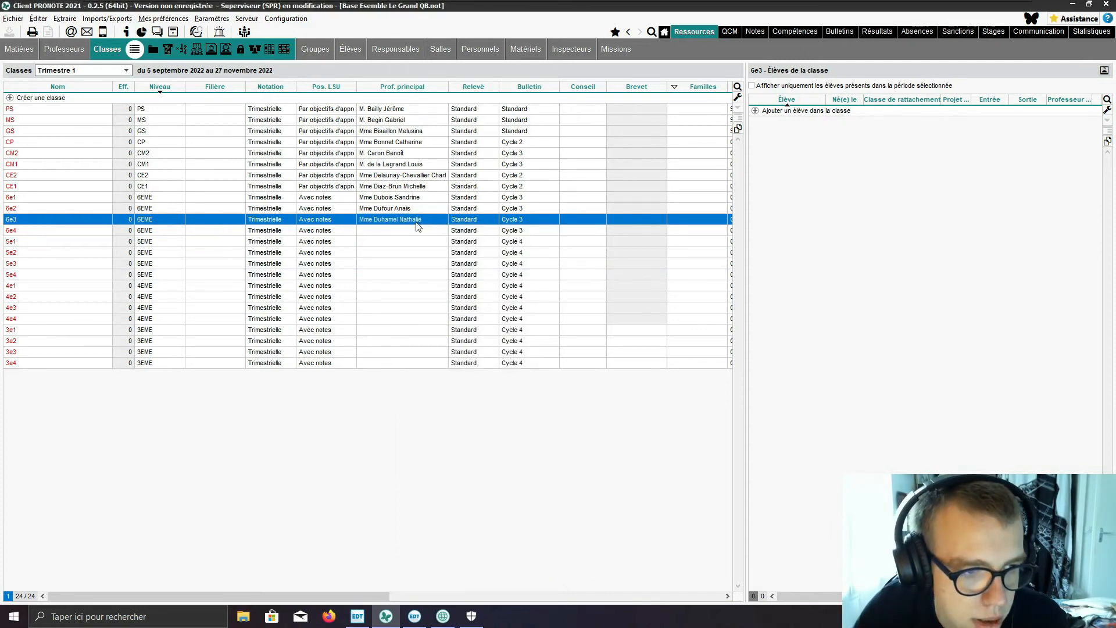
Step: Assign the thirteenth teacher in the full teacher list as head teacher of class 6e4
double_click(414, 233)
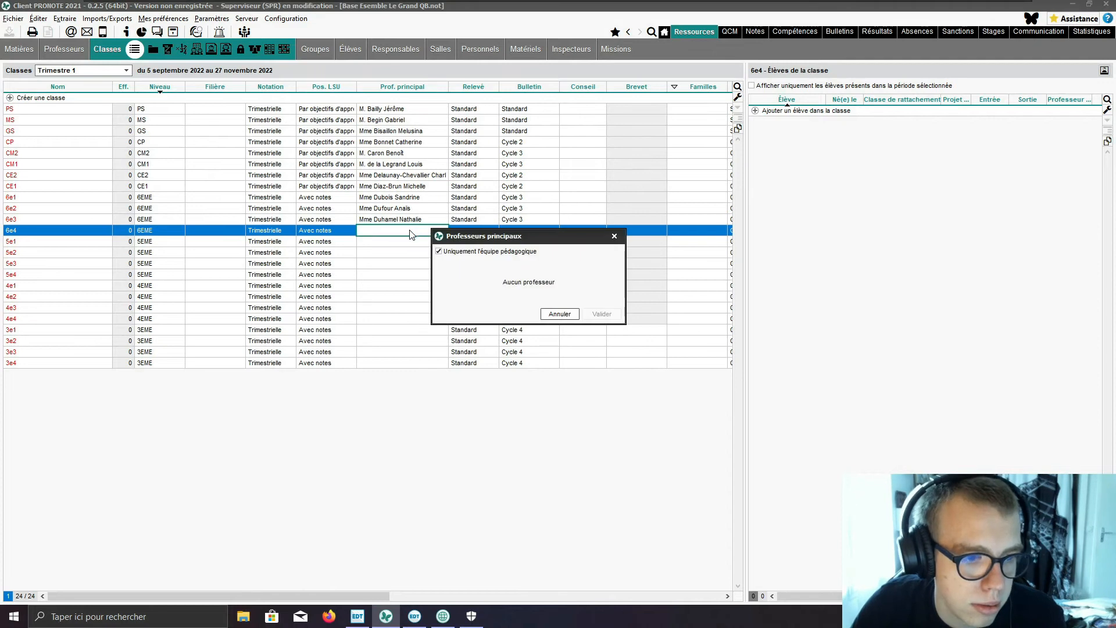
left_click(439, 252)
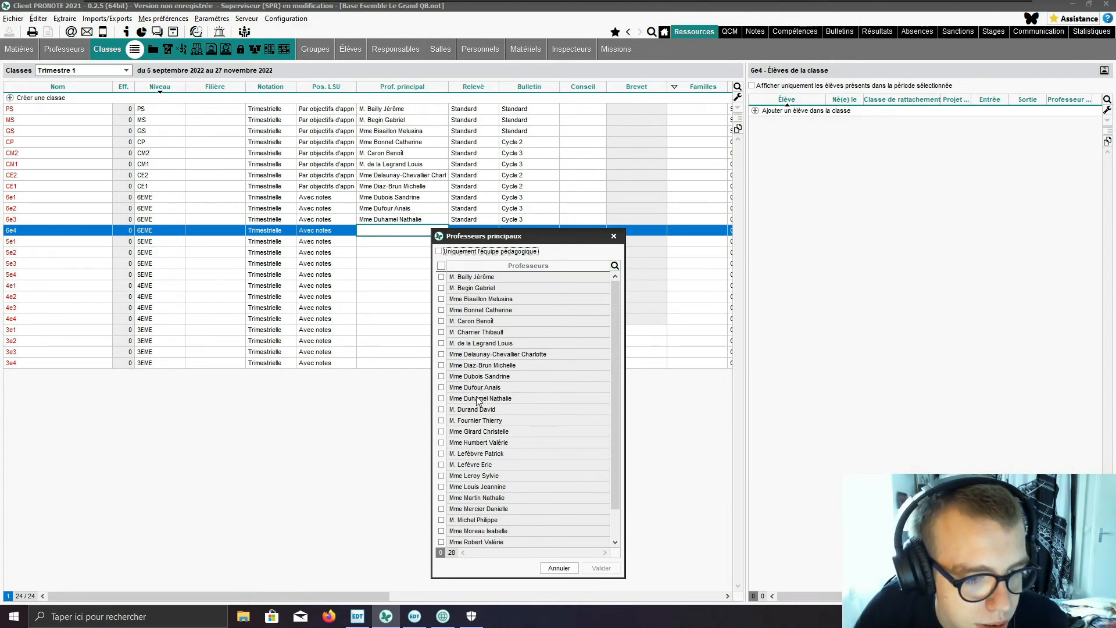
left_click(441, 410)
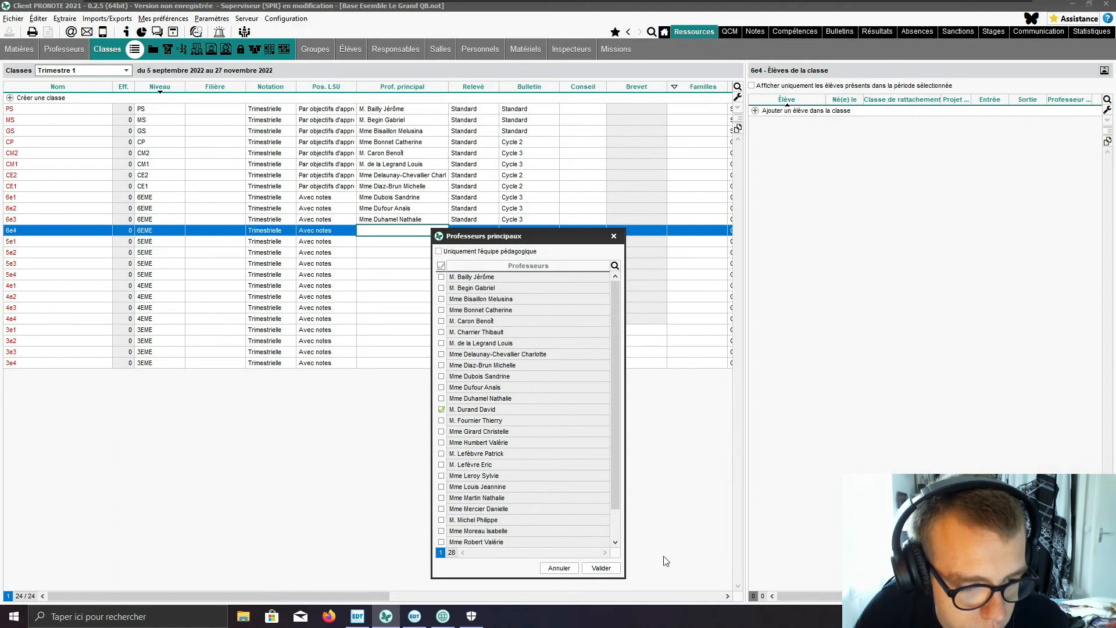
left_click(601, 568)
Step: Assign the fourteenth teacher in the full teacher list as head teacher of class 5e1
left_click(381, 248)
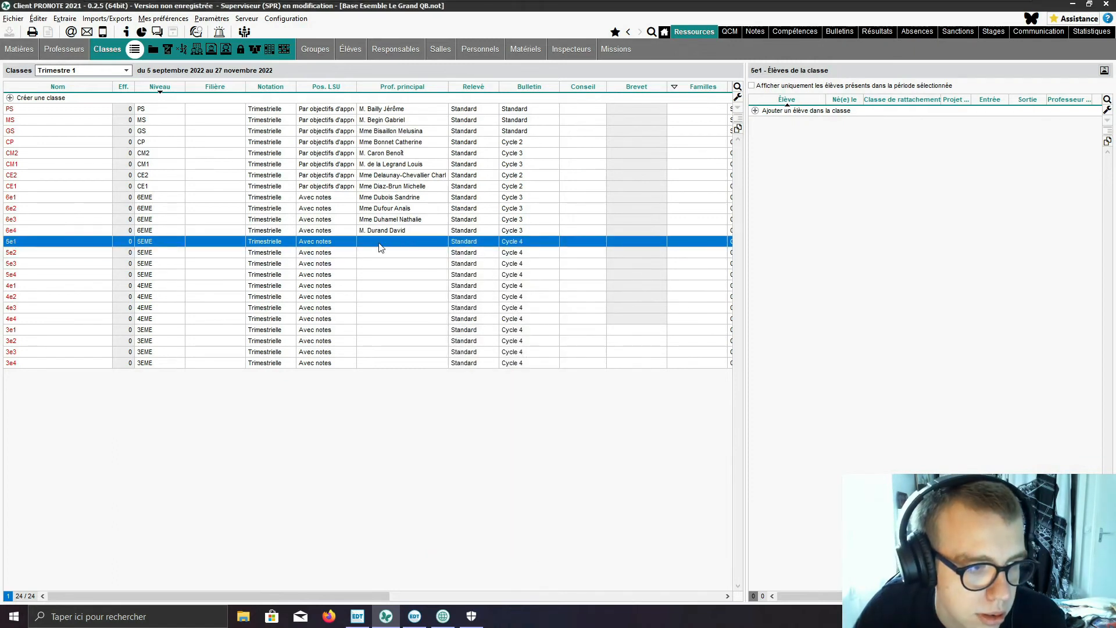
left_click(381, 247)
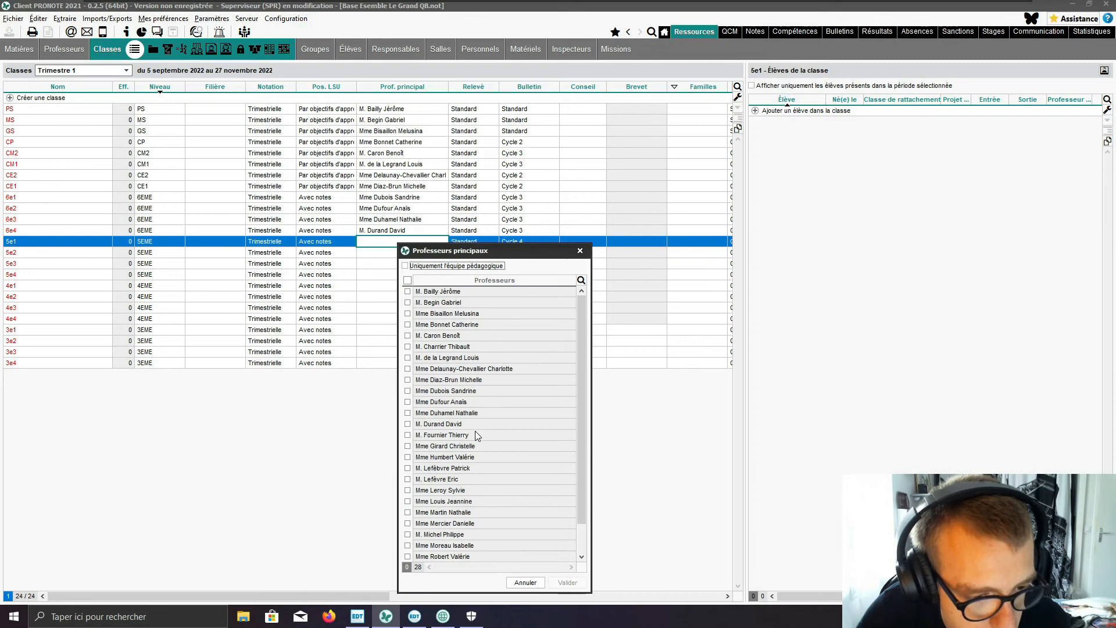
left_click(407, 435)
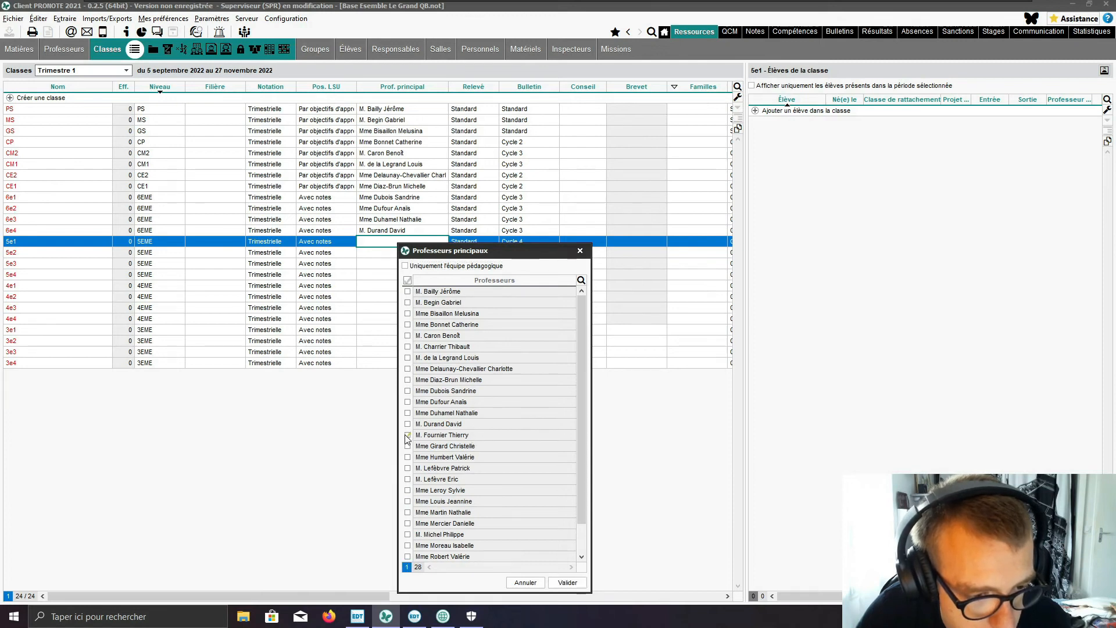
left_click(581, 588)
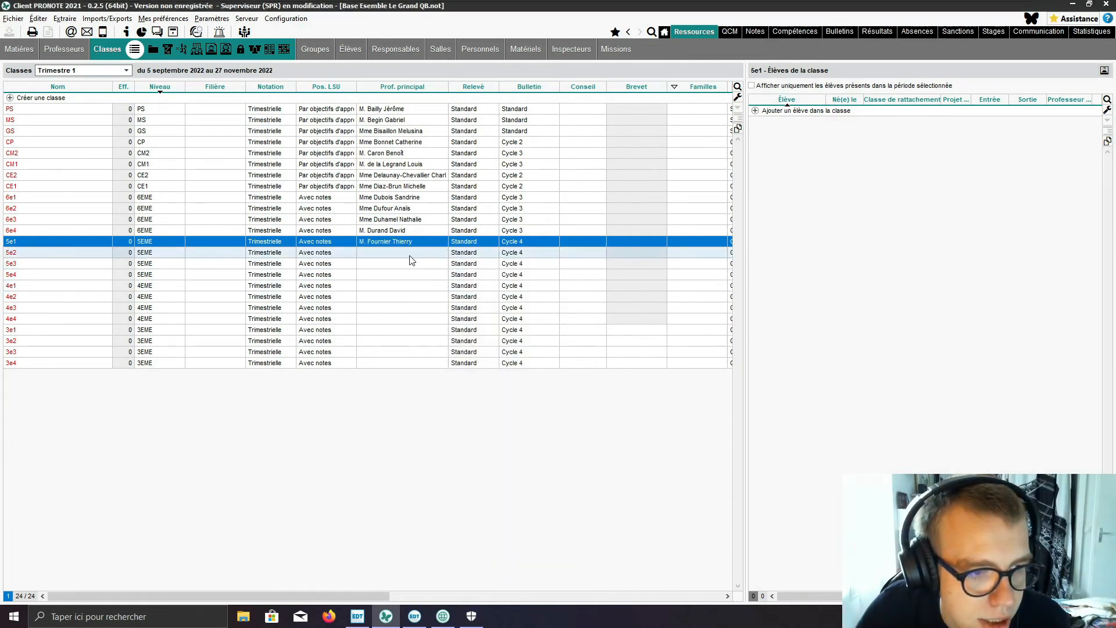
Step: Assign the fifteenth teacher in the full teacher list as head teacher of class 5e2
left_click(412, 256)
left_click(411, 259)
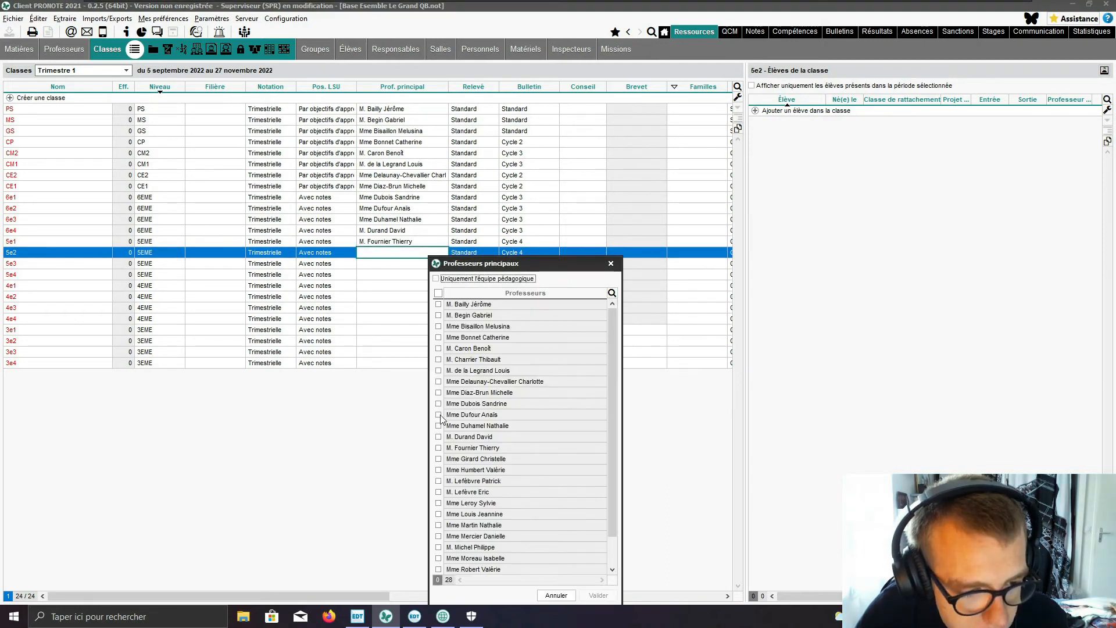
left_click(439, 459)
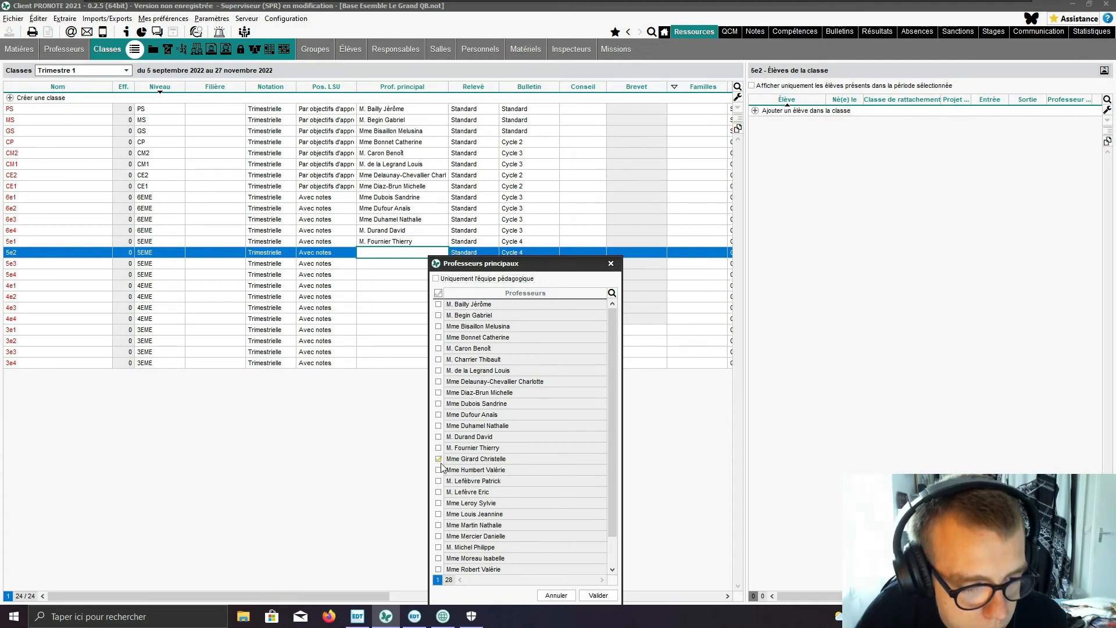
left_click(598, 595)
Step: Assign the sixteenth teacher in the full teacher list as head teacher of class 5e3
left_click(406, 265)
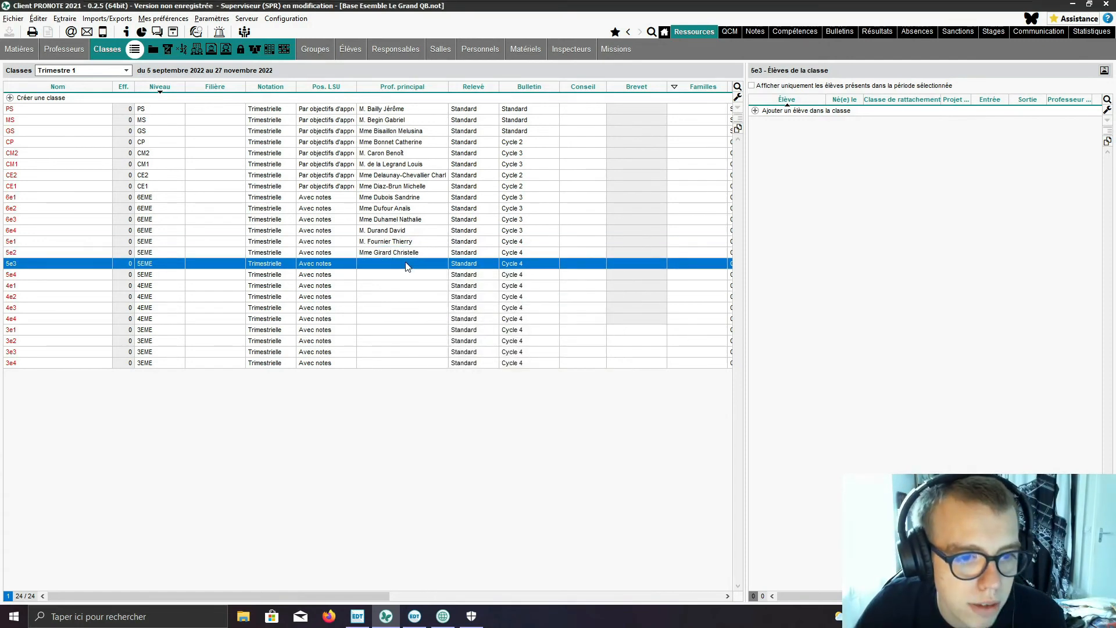
left_click(406, 266)
left_click(471, 285)
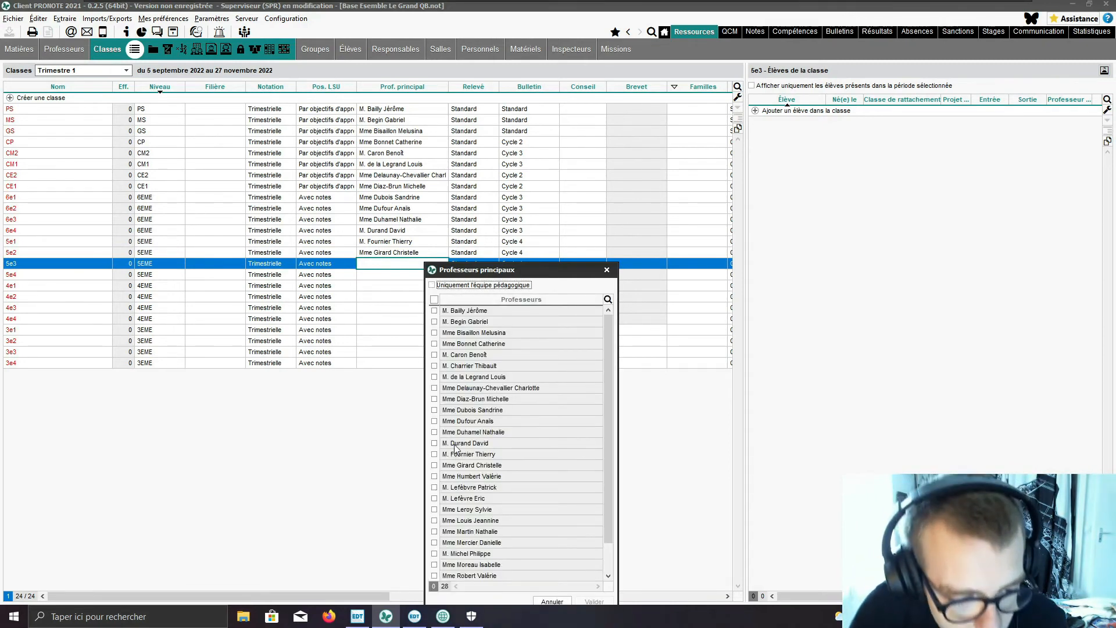
scroll(456, 446, "down", 1)
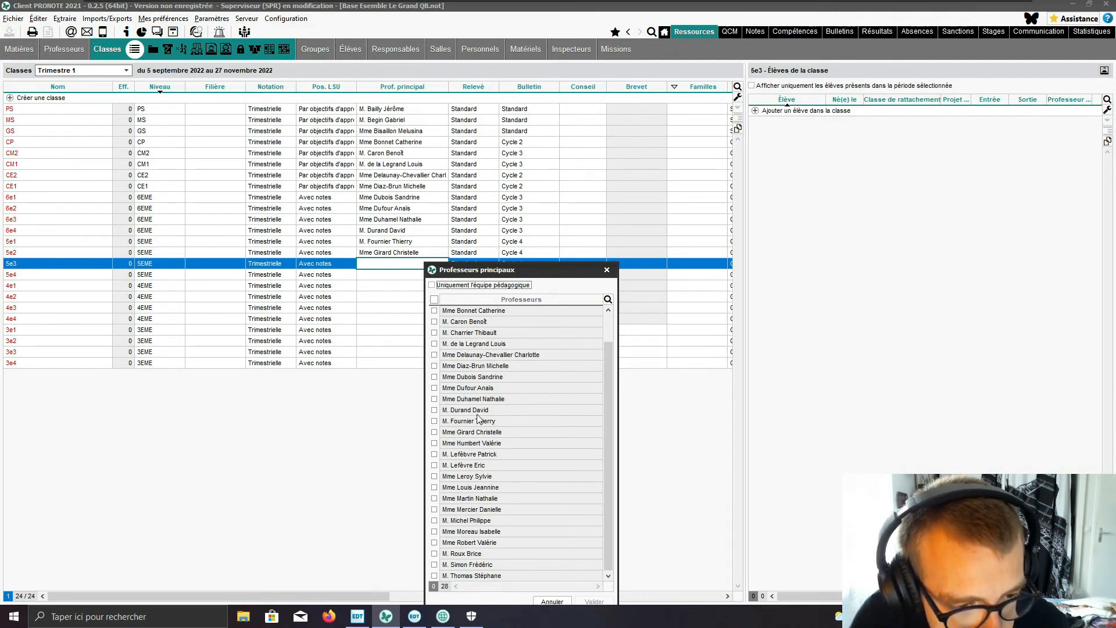
left_click(435, 443)
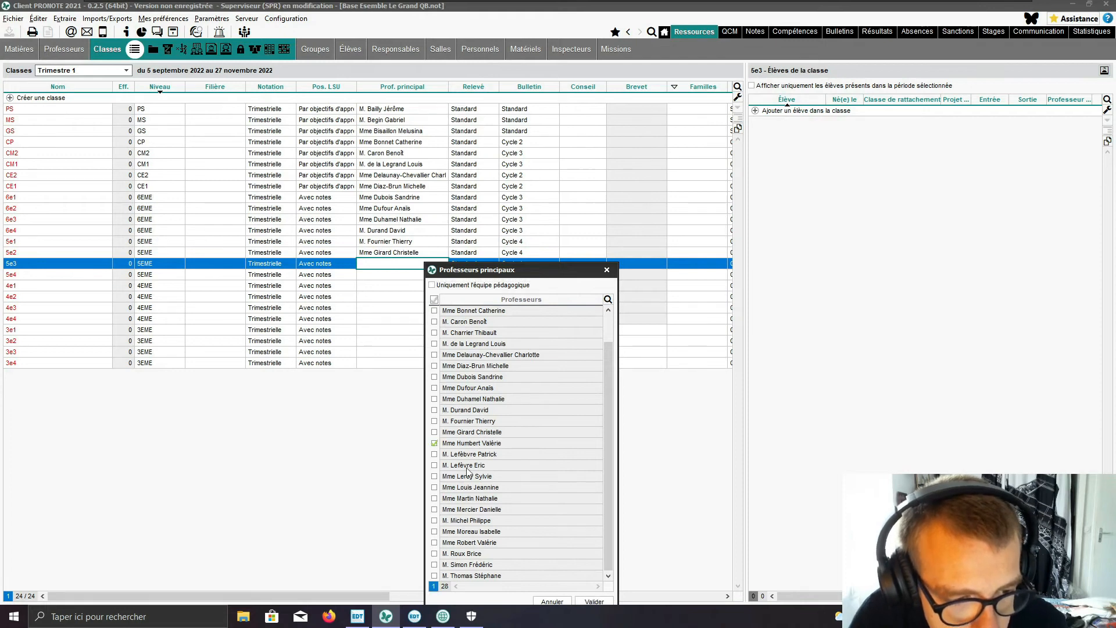
left_click(596, 601)
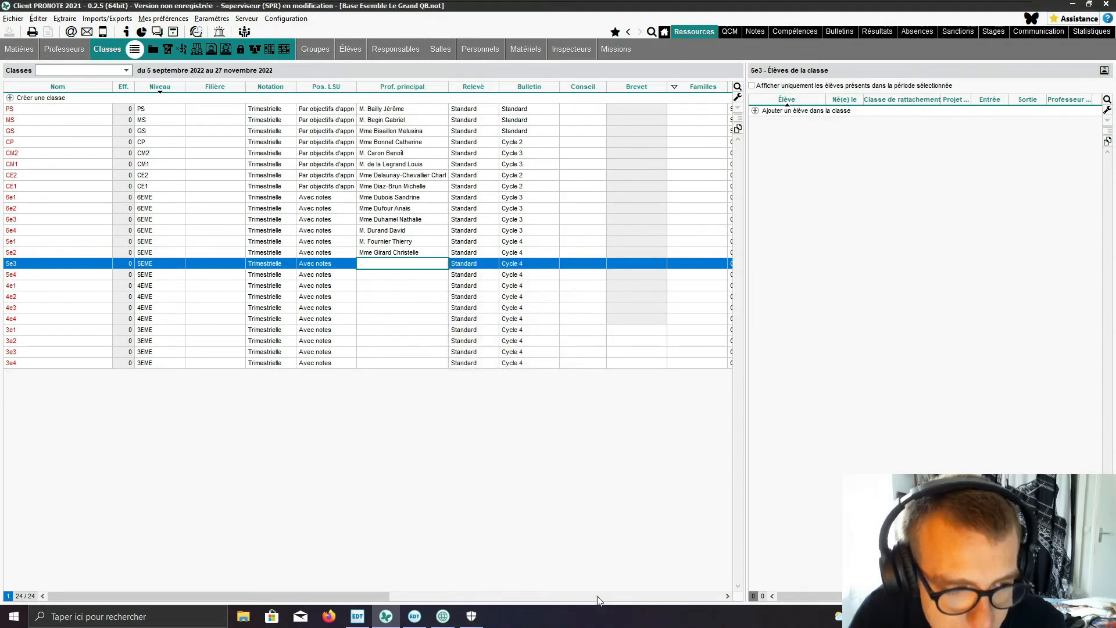
Step: Assign the seventeenth teacher in the full teacher list as head teacher of class 5e4
double_click(420, 277)
left_click(446, 297)
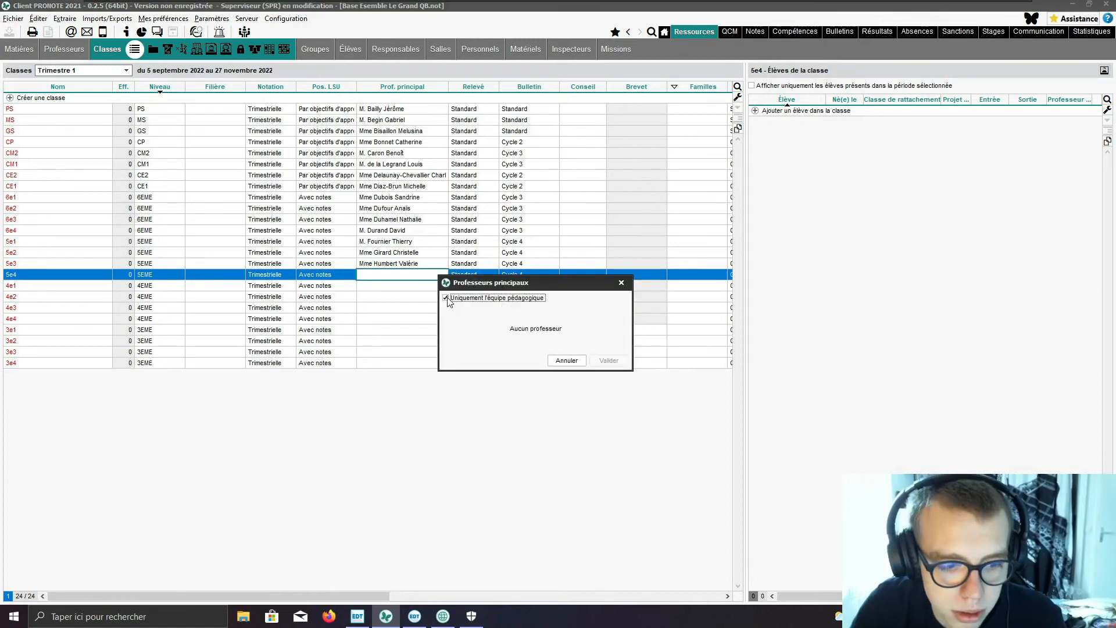
scroll(485, 413, "down", 2)
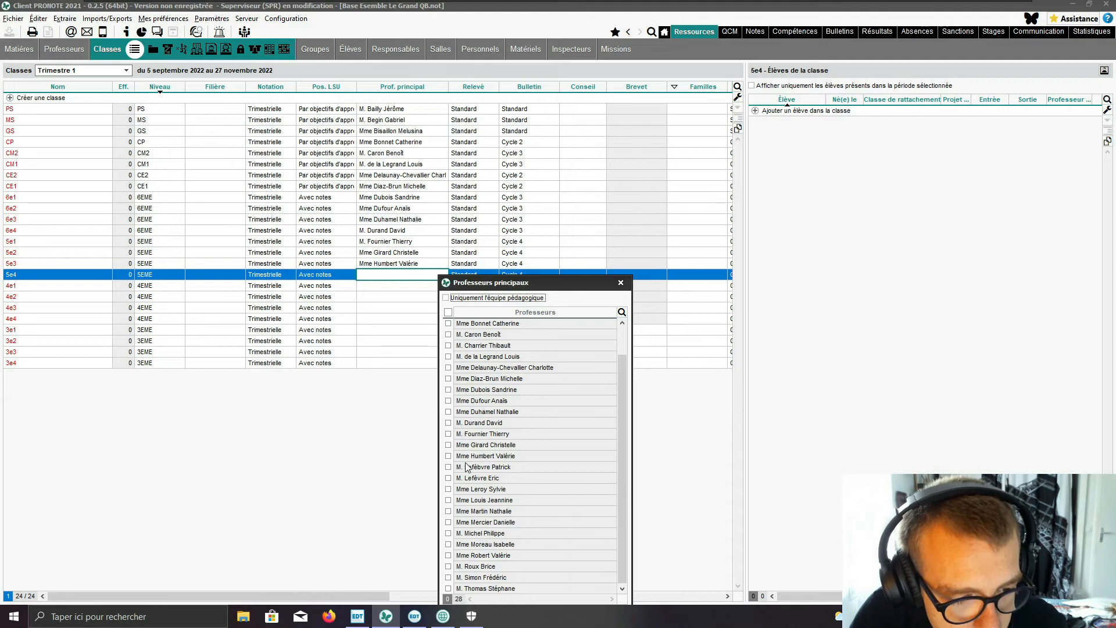
left_click(448, 467)
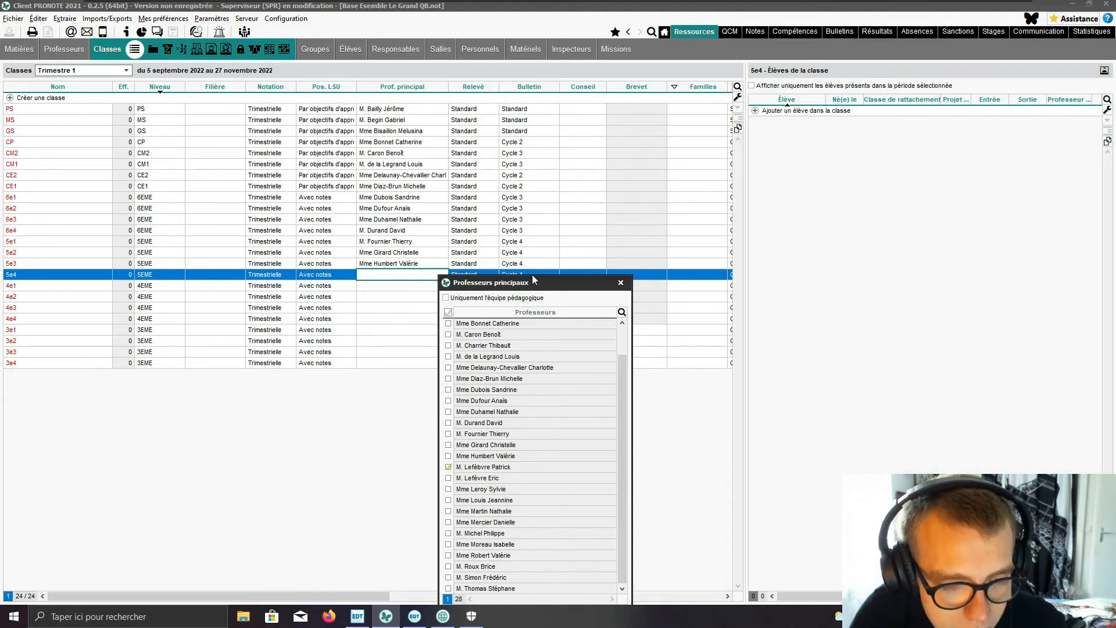
left_click_drag(533, 284, 578, 177)
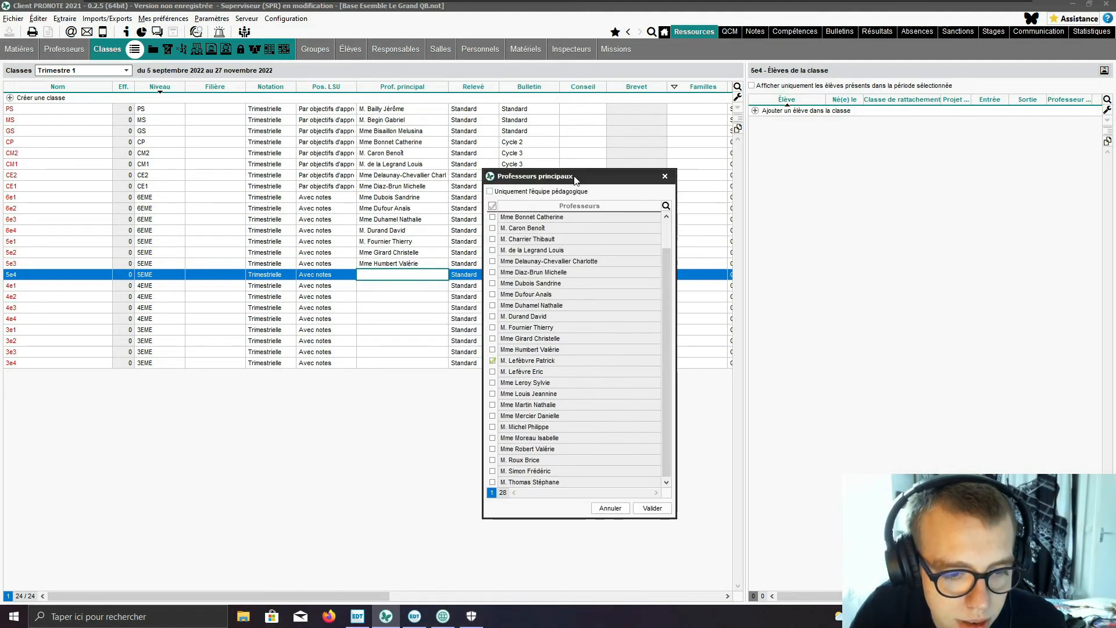
left_click(665, 512)
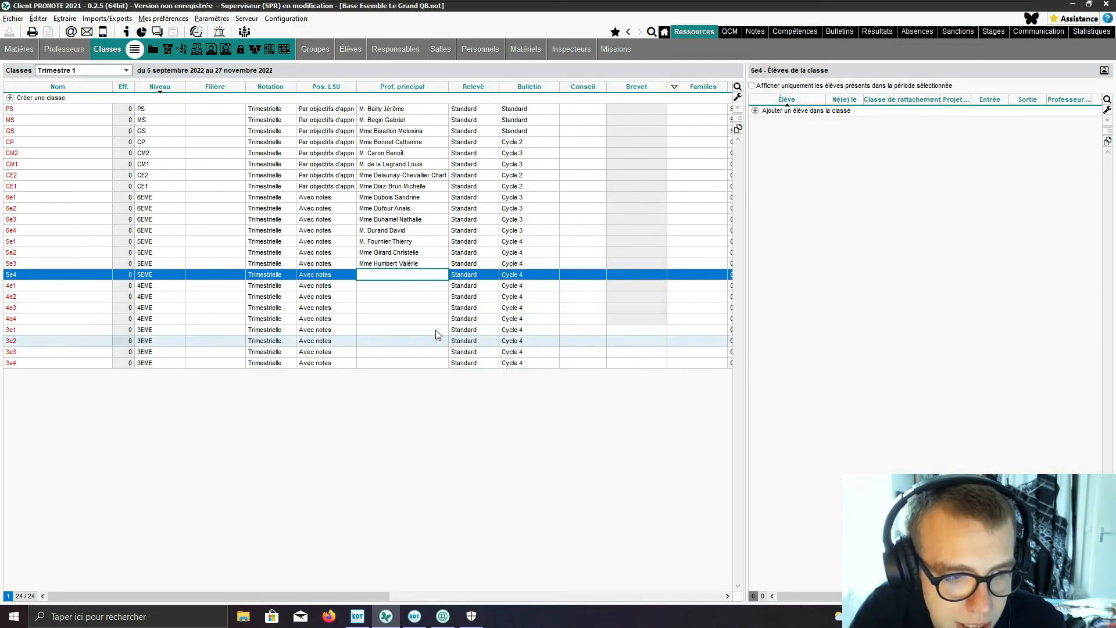
Step: Assign the eighteenth teacher in the full teacher list as head teacher of class 4e1
left_click(404, 286)
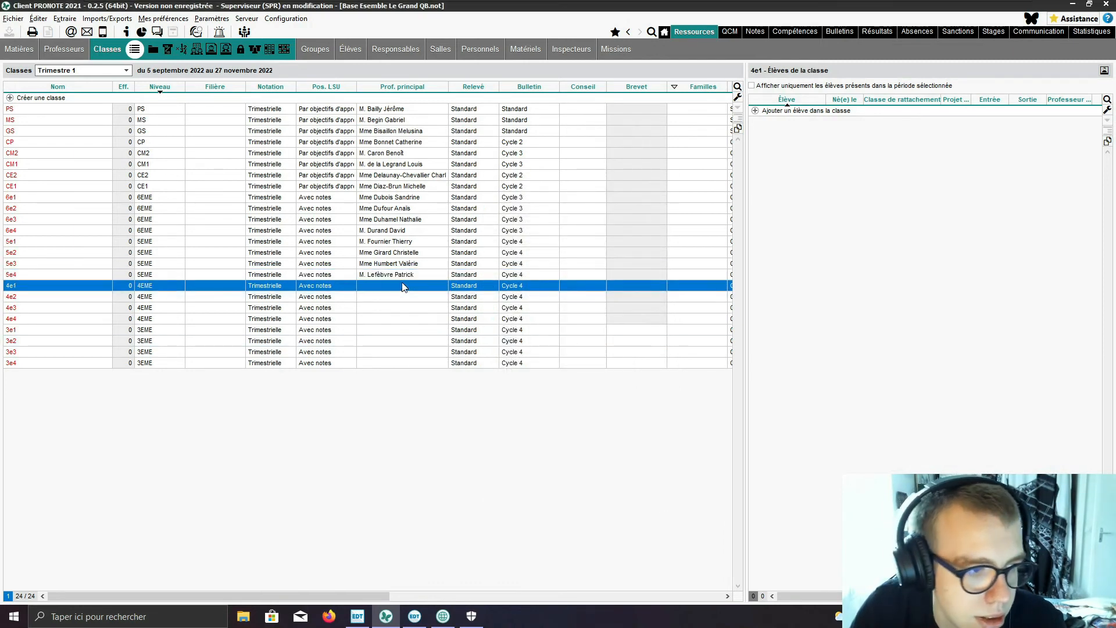
double_click(404, 286)
left_click_drag(508, 295, 634, 140)
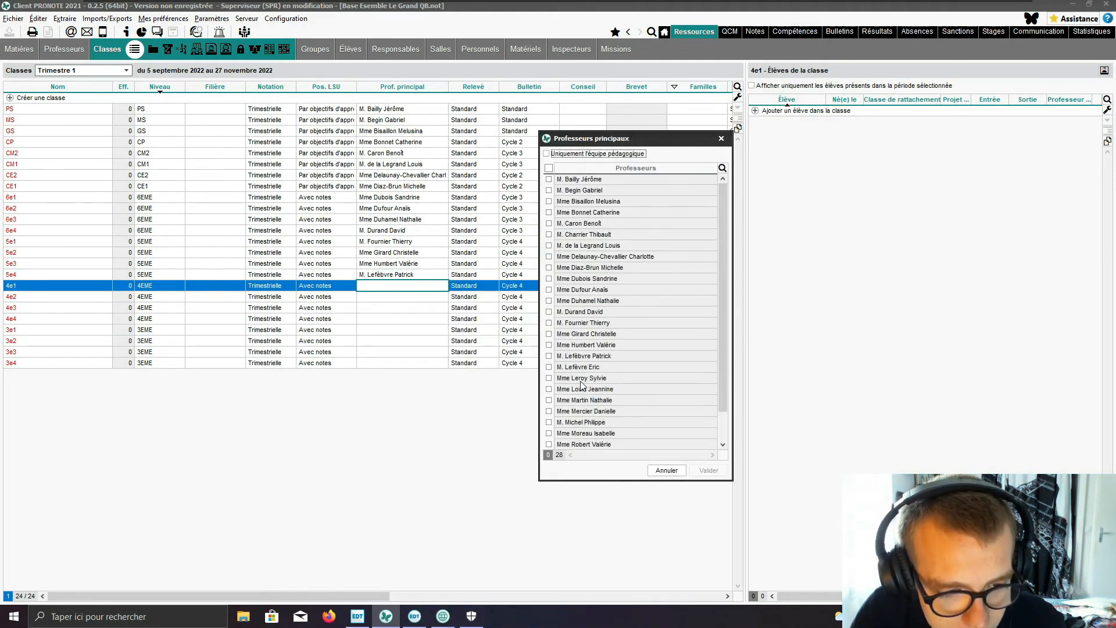
left_click(549, 367)
scroll(553, 373, "down", 1)
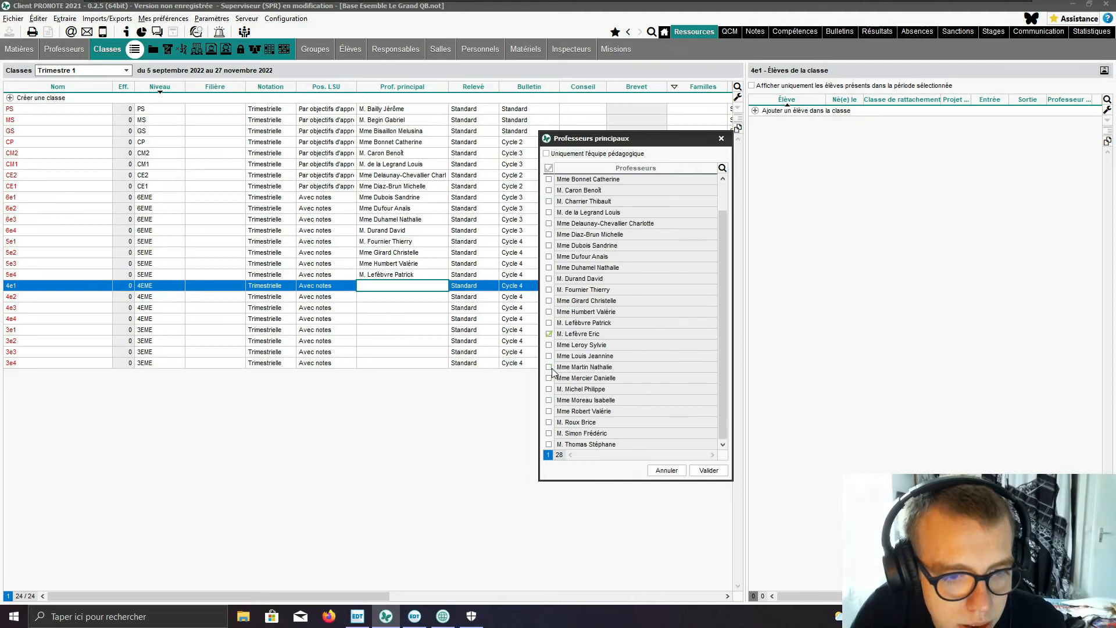
left_click(725, 471)
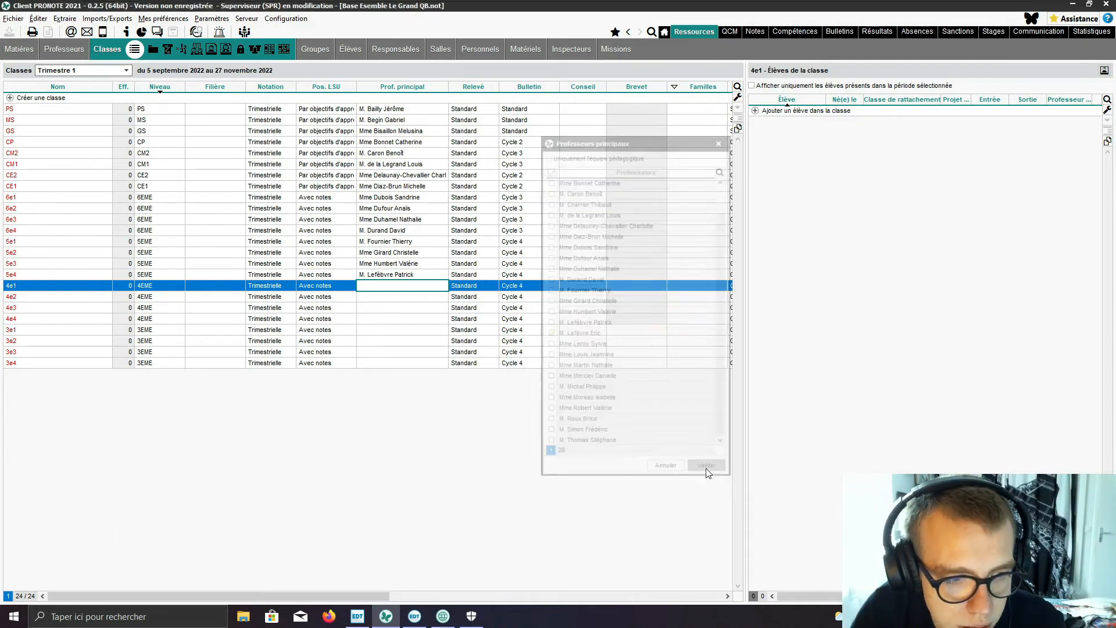
Step: Assign the nineteenth teacher in the full teacher list as head teacher of class 4e2
left_click(422, 298)
left_click(422, 297)
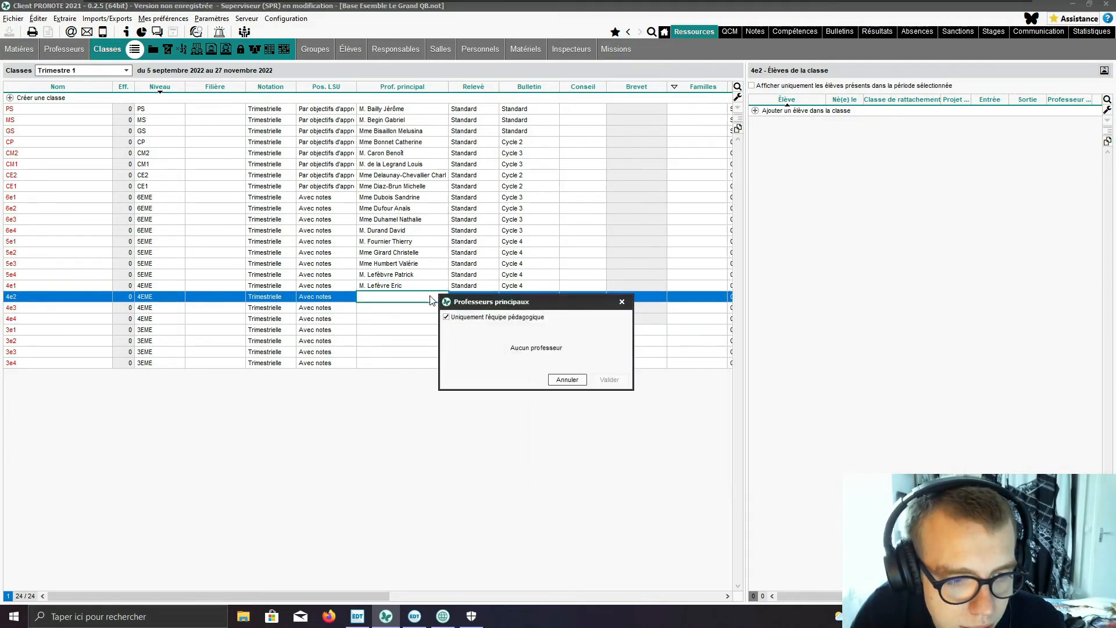
left_click(495, 317)
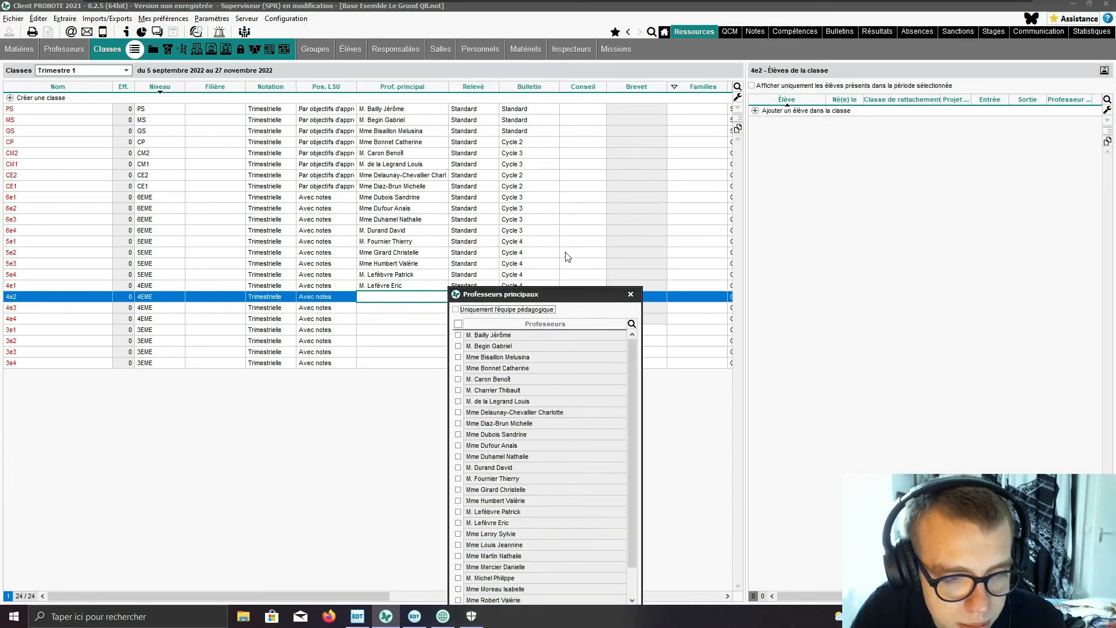
scroll(574, 236, "down", 1)
left_click(547, 353)
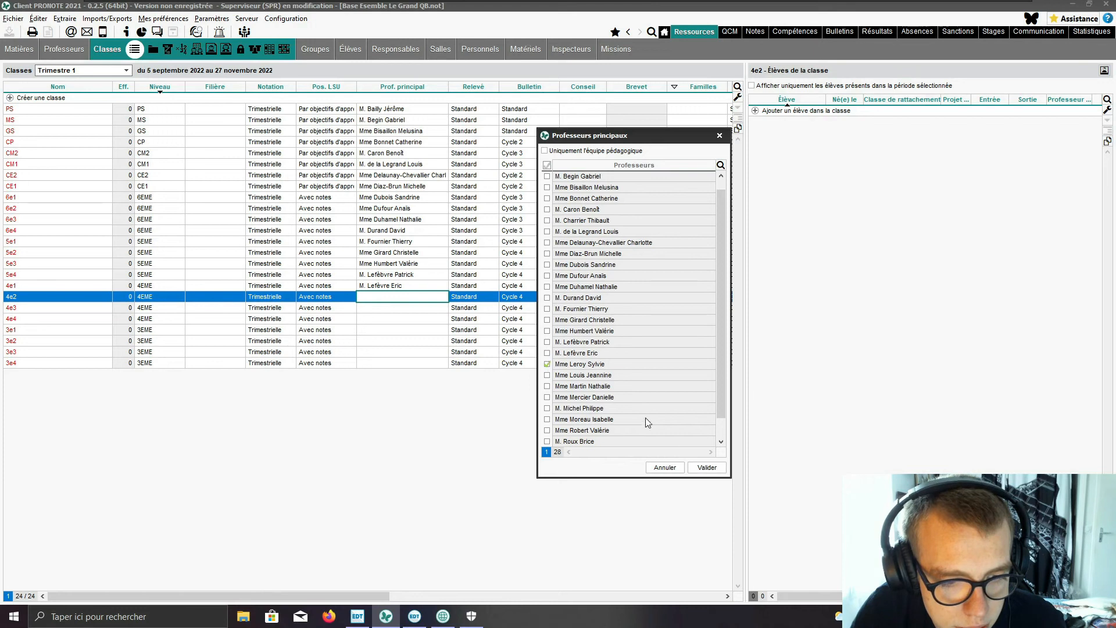
left_click(707, 468)
Step: Assign the twentieth teacher in the full teacher list as head teacher of class 4e3
left_click(375, 308)
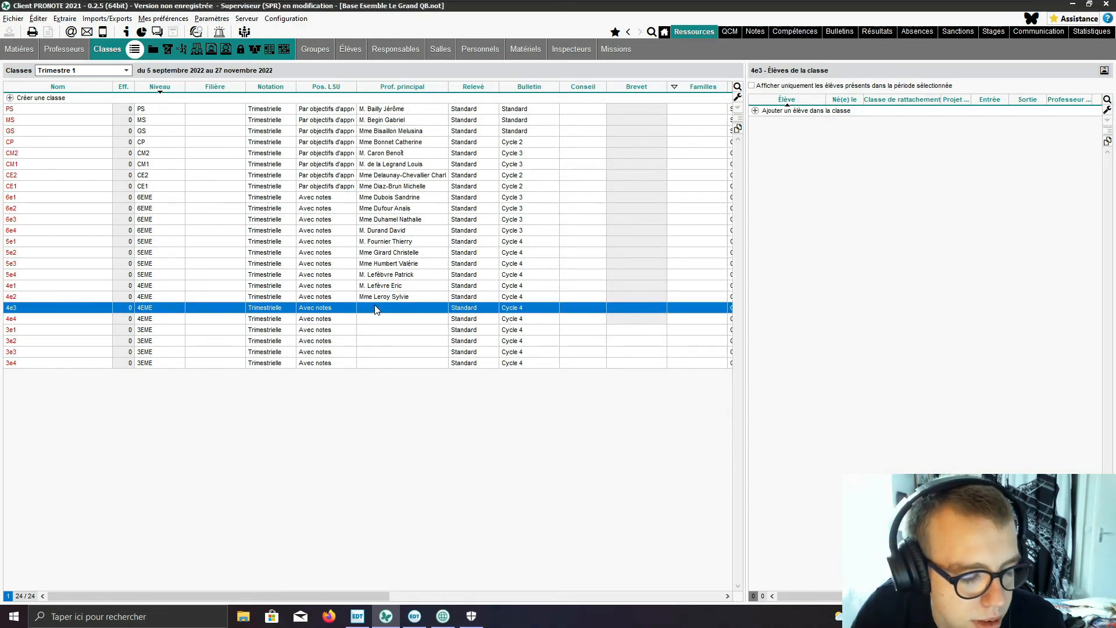
left_click(375, 308)
left_click_drag(431, 314, 574, 144)
scroll(541, 278, "down", 2)
scroll(543, 282, "down", 1)
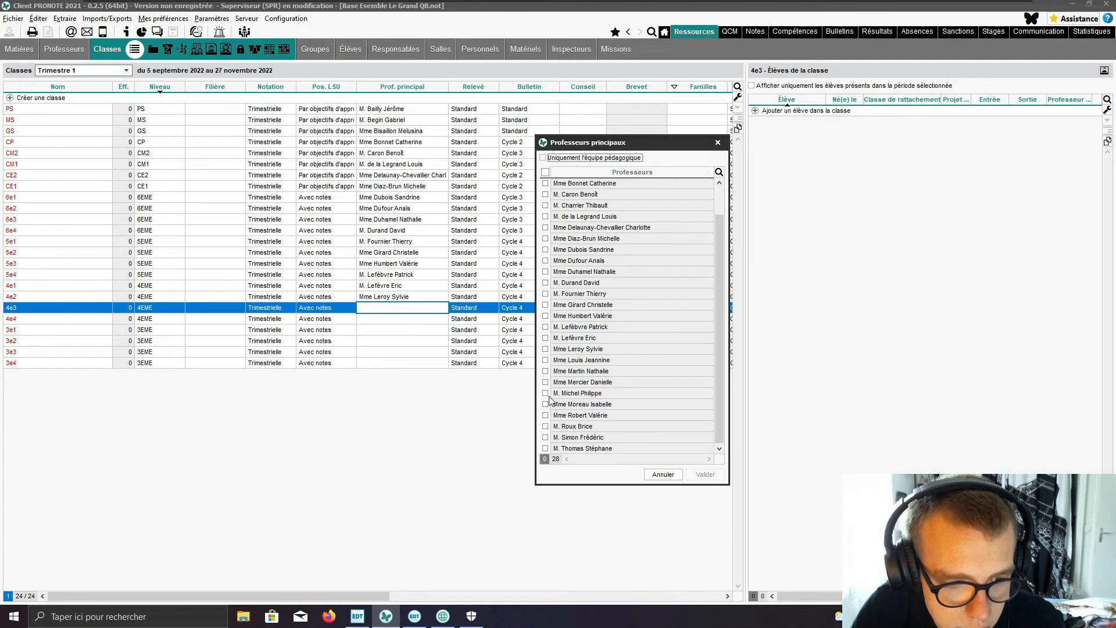
left_click(545, 361)
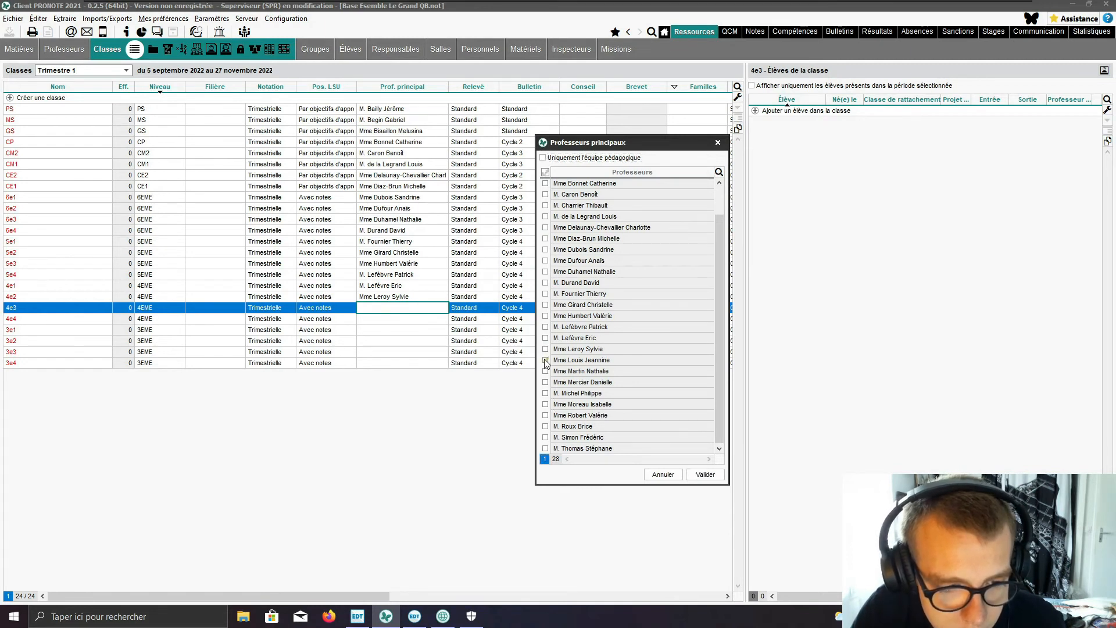
left_click(715, 477)
Step: Assign the twenty-first teacher in the full teacher list as head teacher of class 4e4
left_click(416, 324)
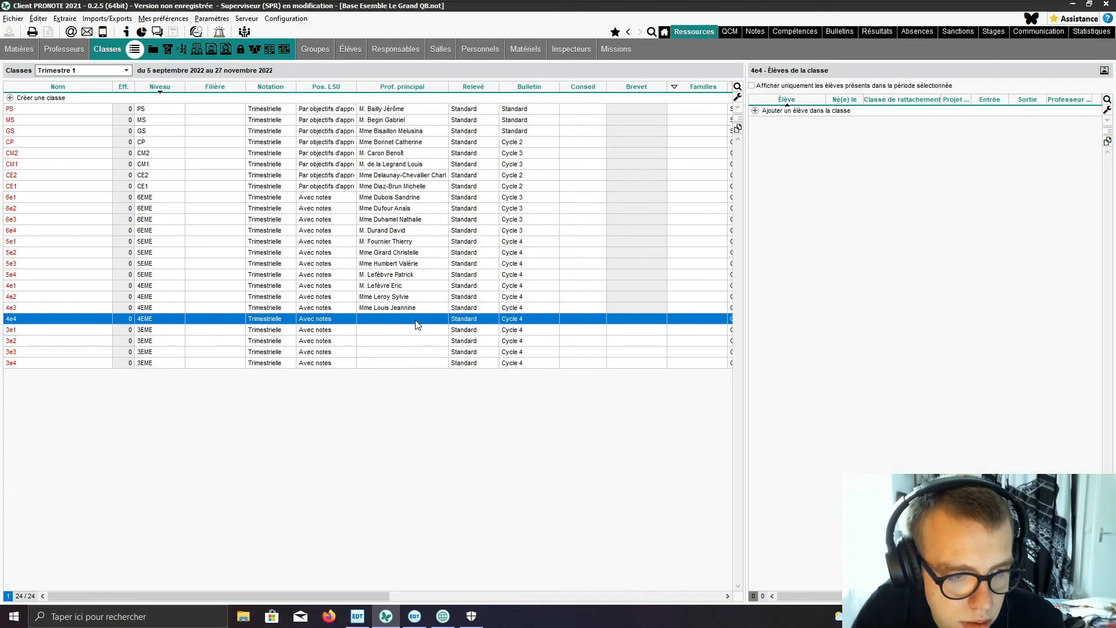
left_click(416, 324)
left_click(443, 344)
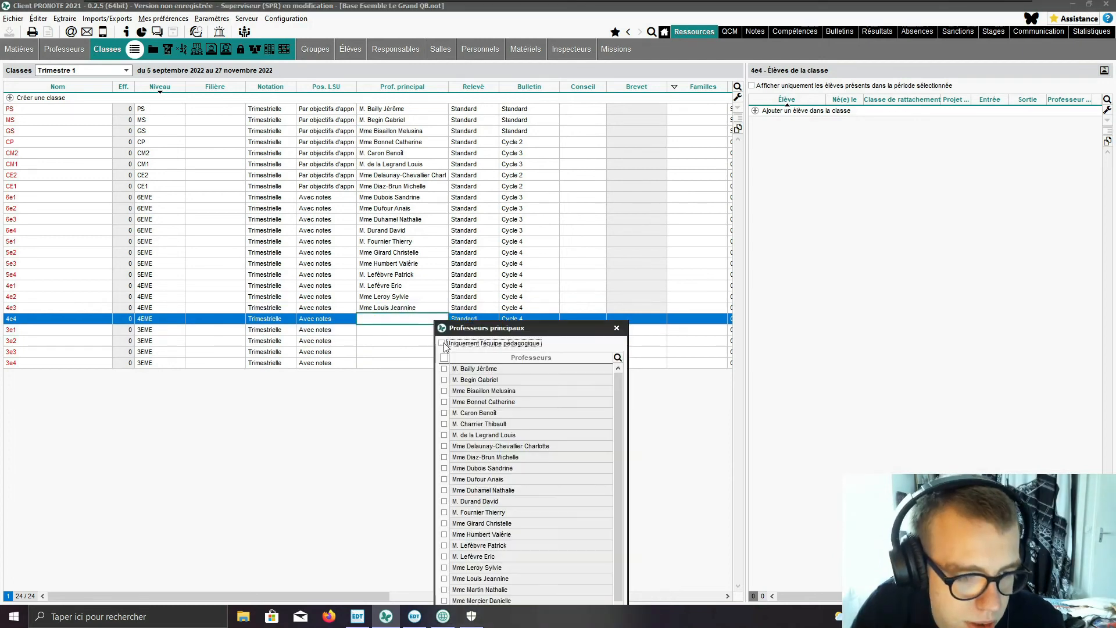
left_click_drag(466, 327, 591, 129)
scroll(578, 329, "down", 3)
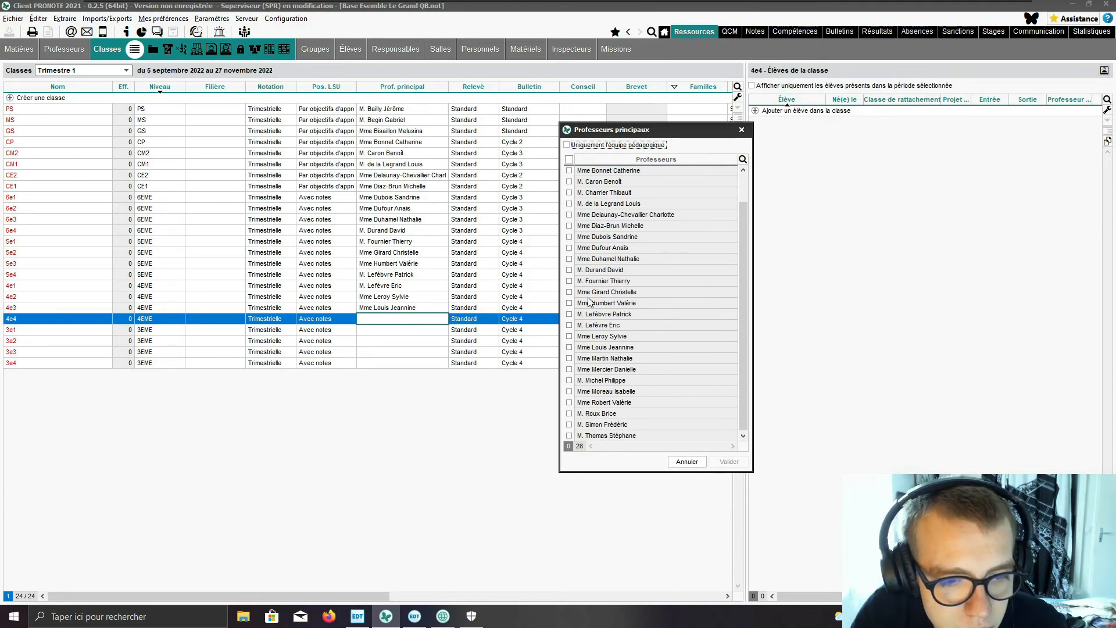
left_click(570, 359)
left_click(741, 465)
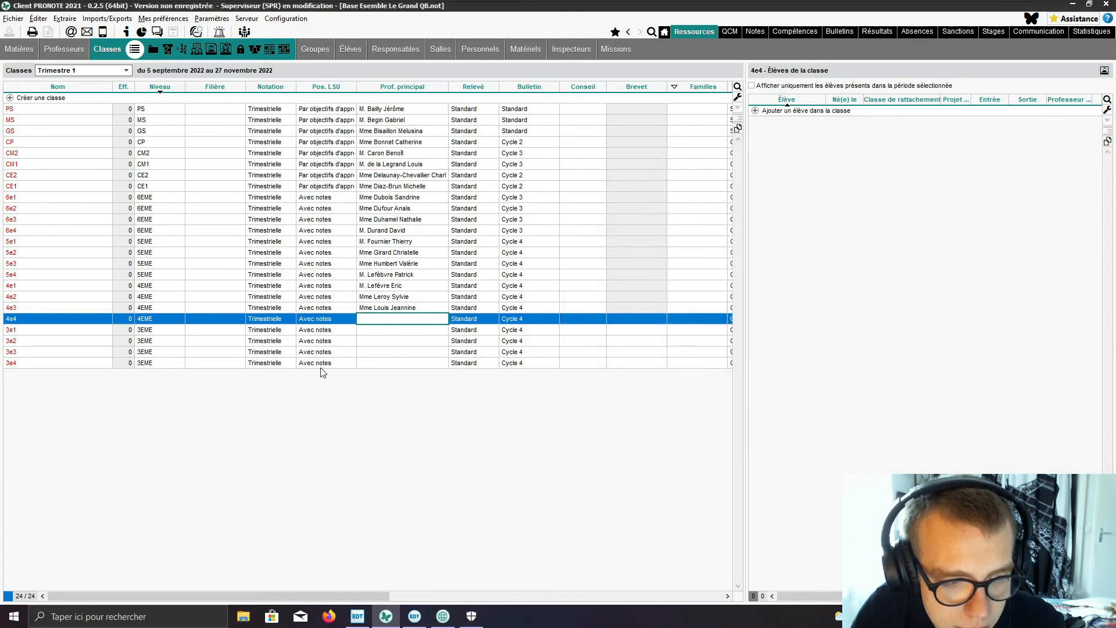
Step: Assign the twenty-second teacher in the full teacher list as head teacher of class 3e1
left_click(383, 335)
double_click(383, 336)
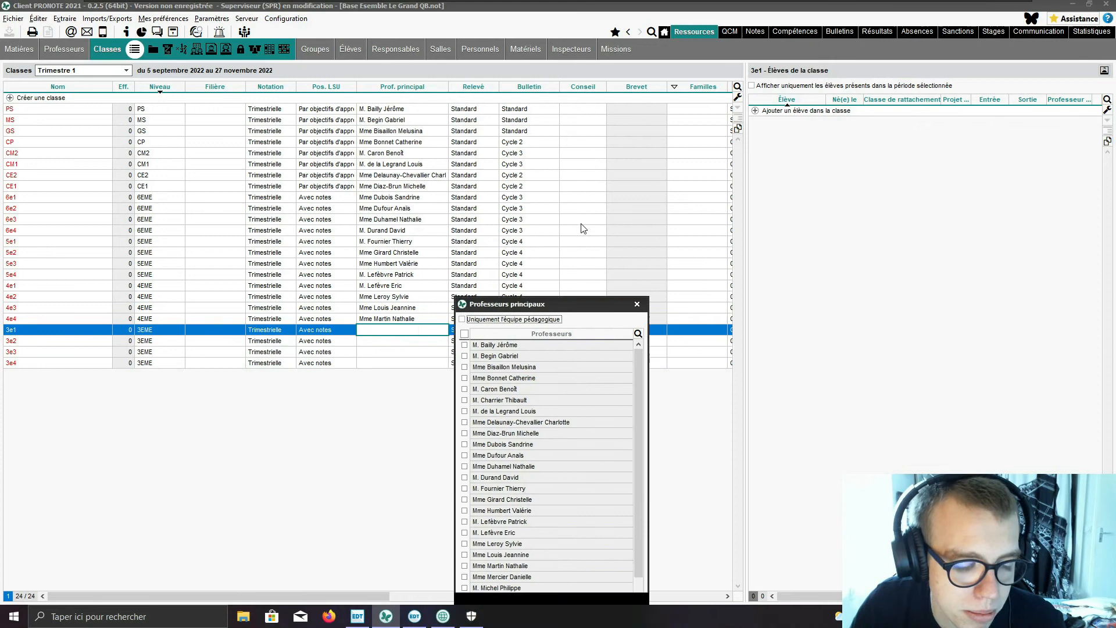
scroll(580, 372, "down", 3)
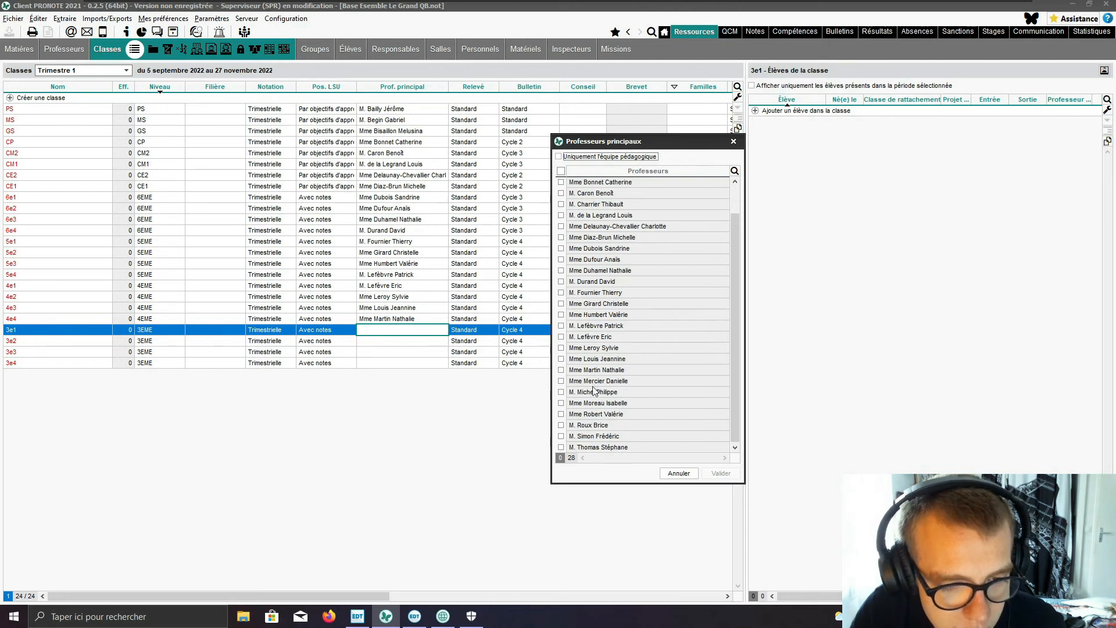
left_click(561, 382)
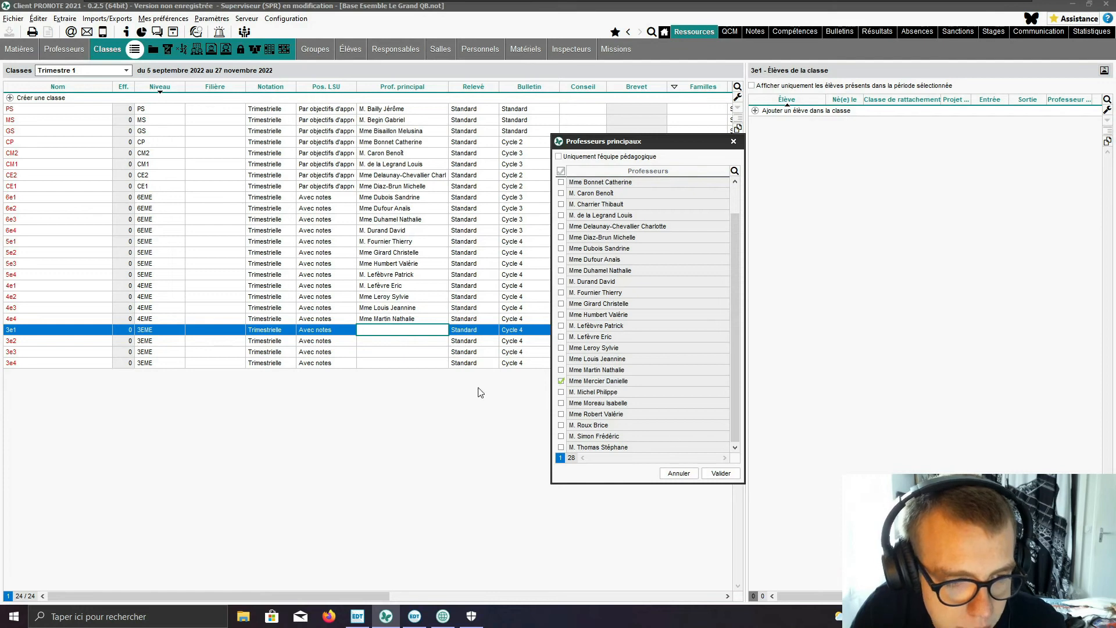
left_click(720, 473)
Step: Assign the twenty-third teacher in the full teacher list as head teacher of class 3e2
left_click(388, 341)
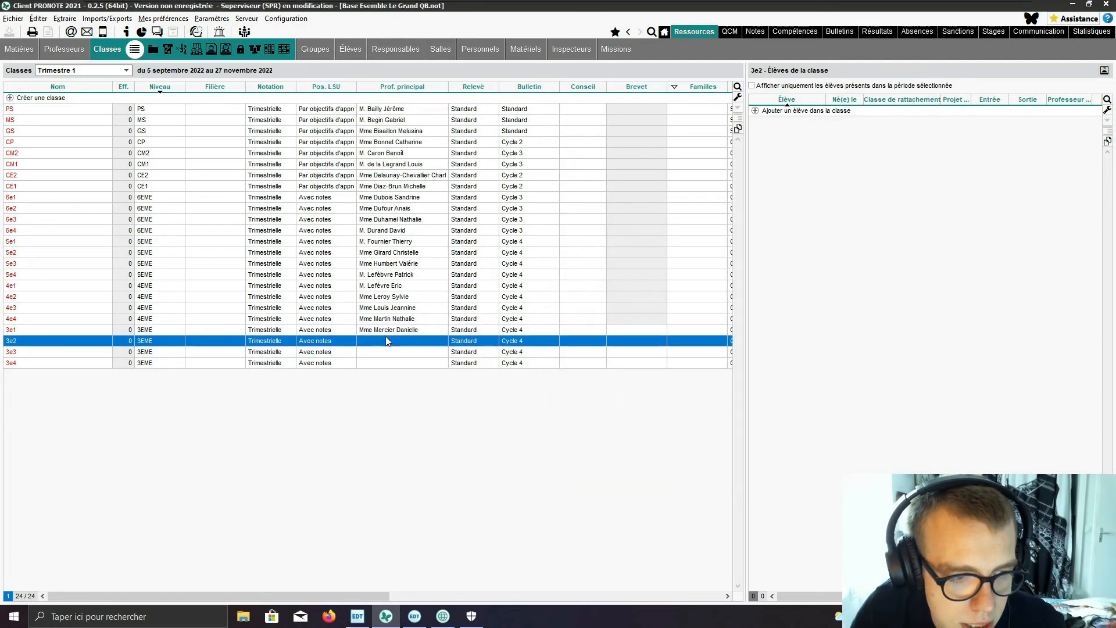
left_click(388, 341)
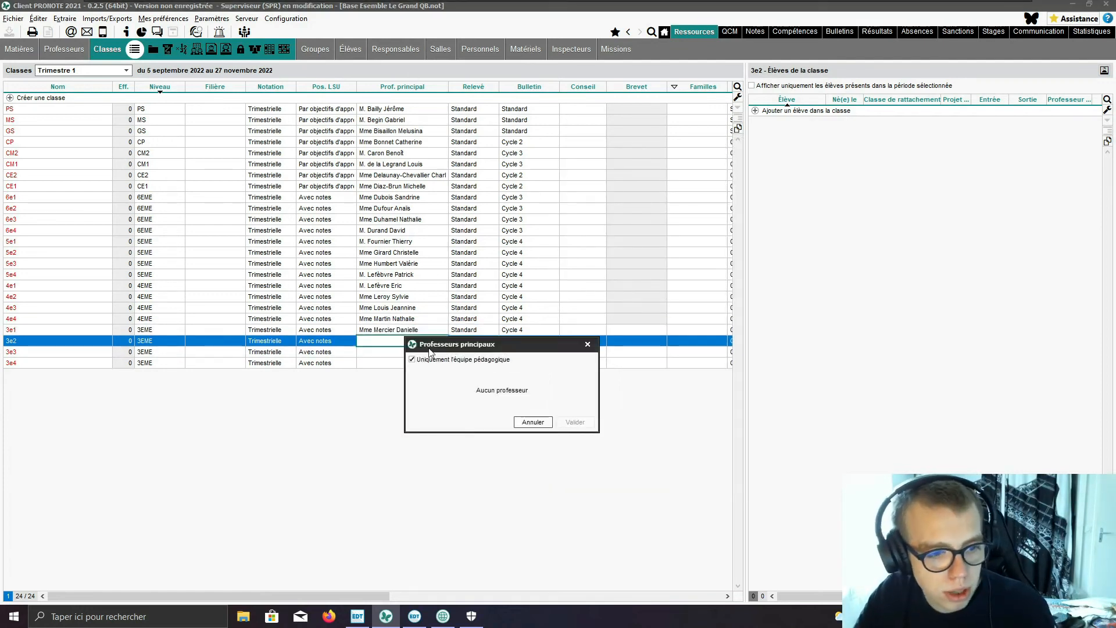
left_click(454, 360)
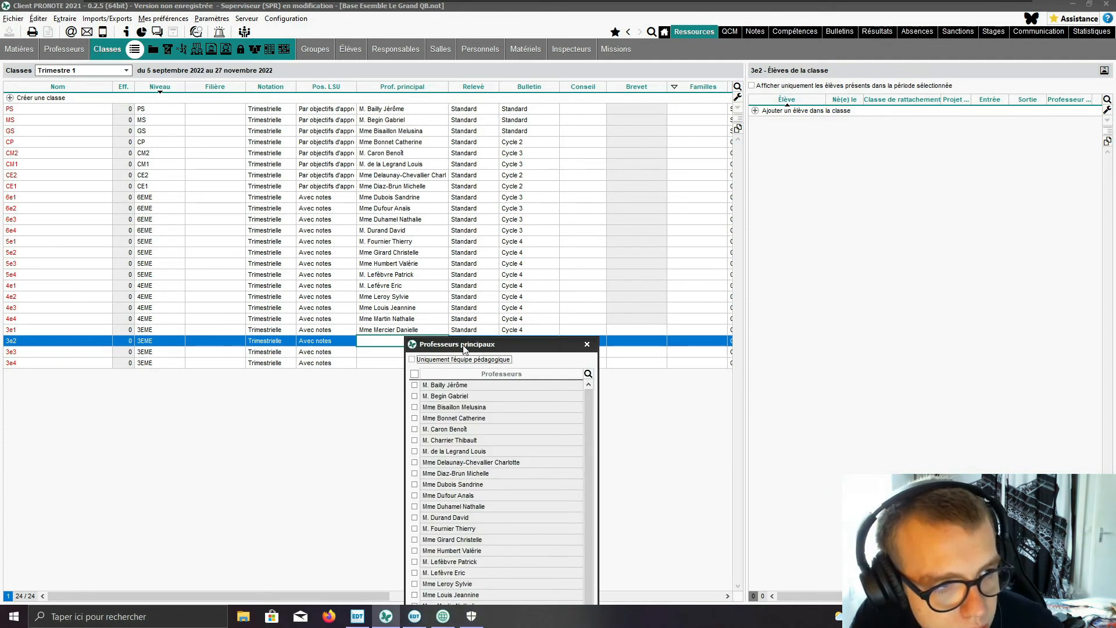
left_click_drag(464, 347, 577, 241)
scroll(541, 389, "down", 3)
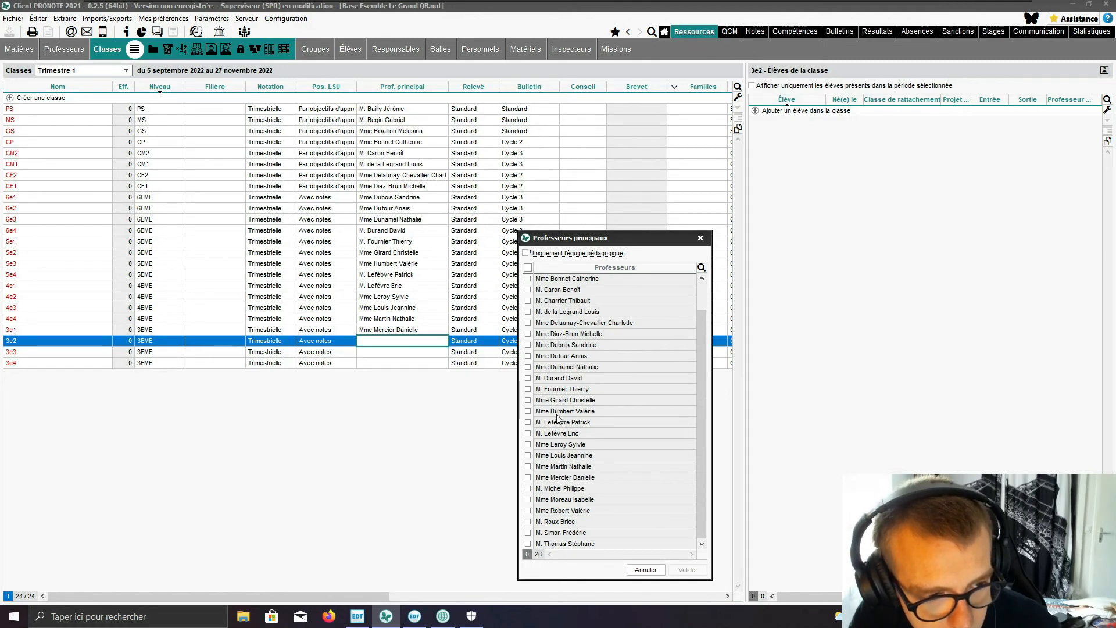
left_click(529, 489)
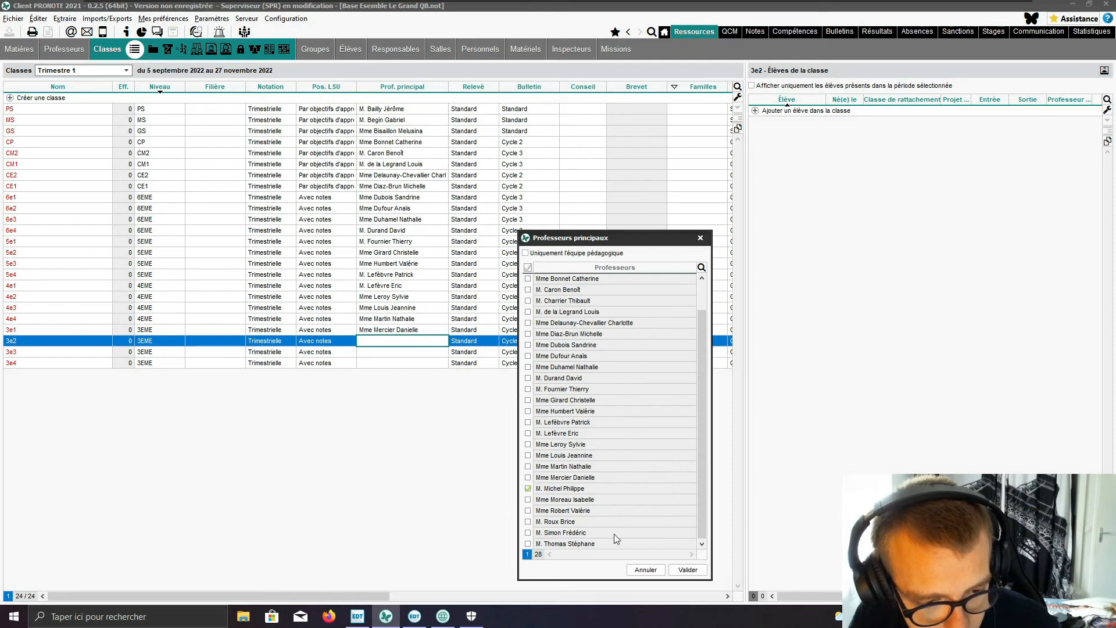
left_click(687, 570)
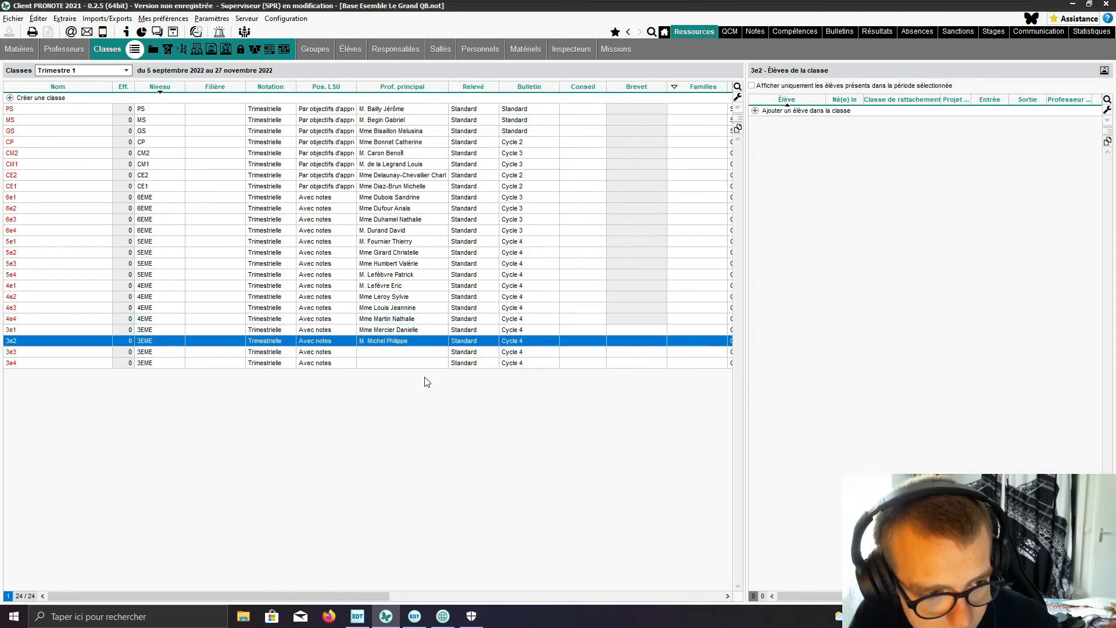
Step: Assign the twenty-fourth teacher in the full teacher list as head teacher of class 3e3
left_click(406, 354)
left_click(406, 356)
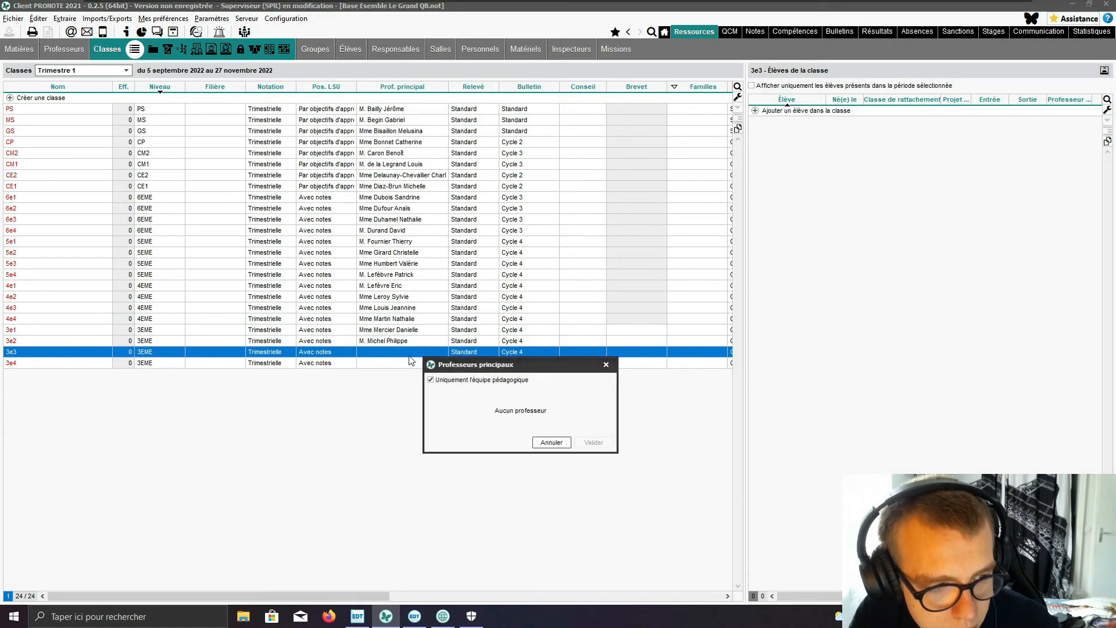
left_click(480, 380)
left_click_drag(510, 365, 608, 184)
scroll(566, 340, "down", 1)
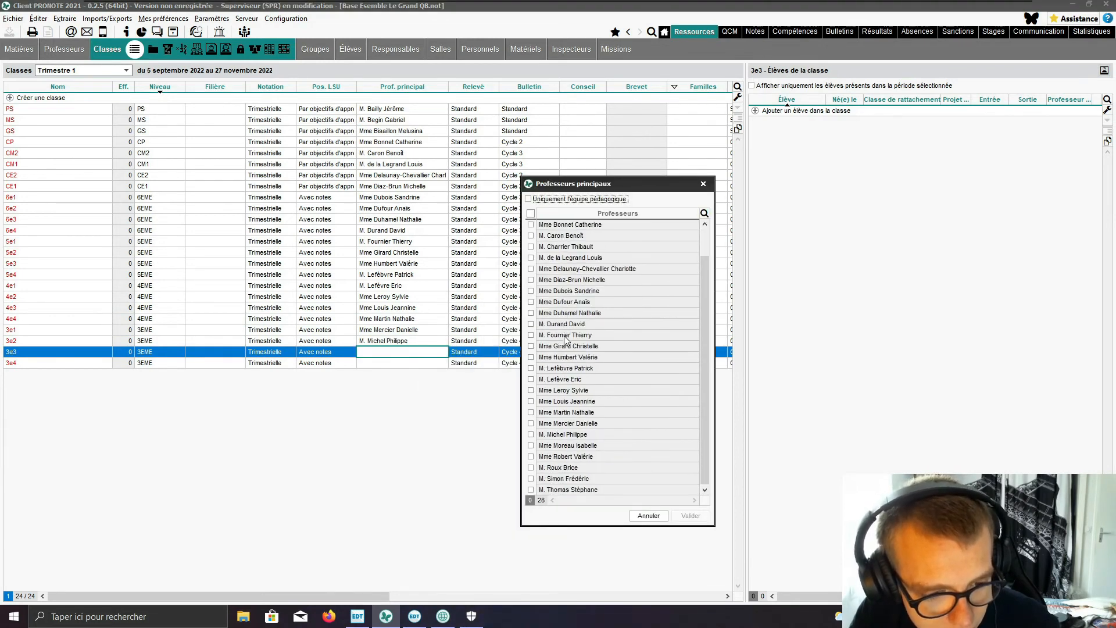
left_click(531, 446)
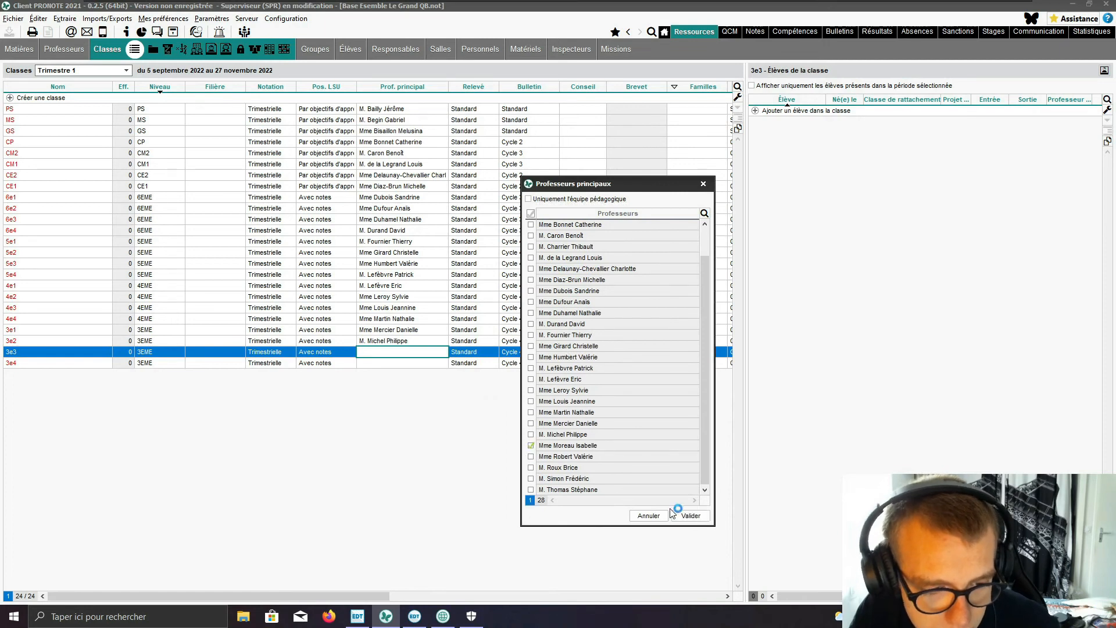
left_click(691, 516)
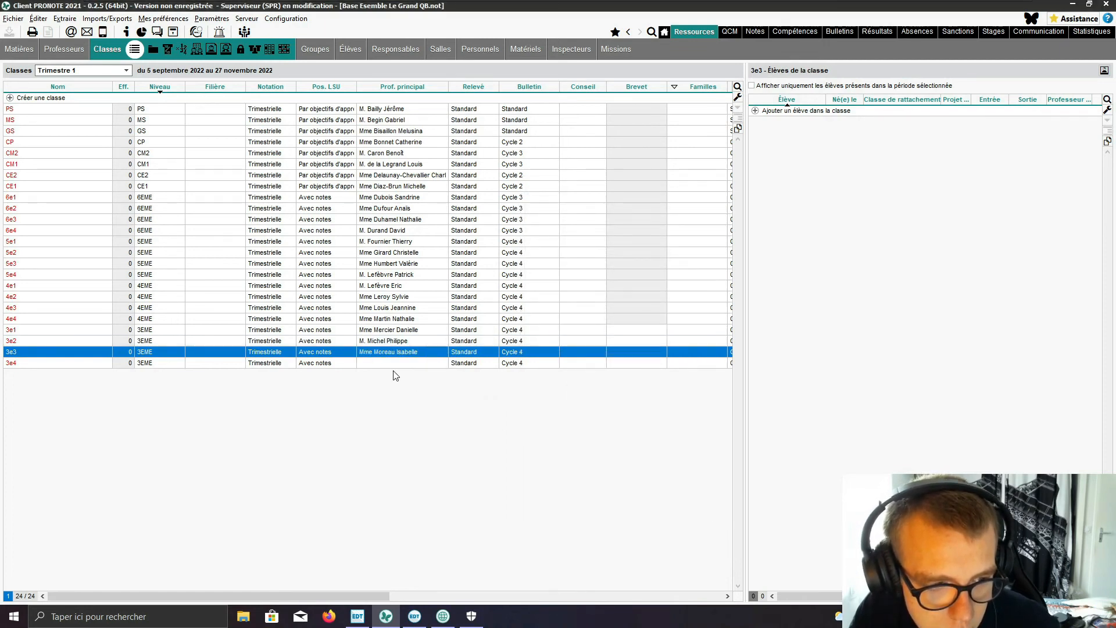
Step: Assign the twenty-fifth teacher in the full teacher list as head teacher of class 3e4
left_click(400, 368)
left_click(404, 365)
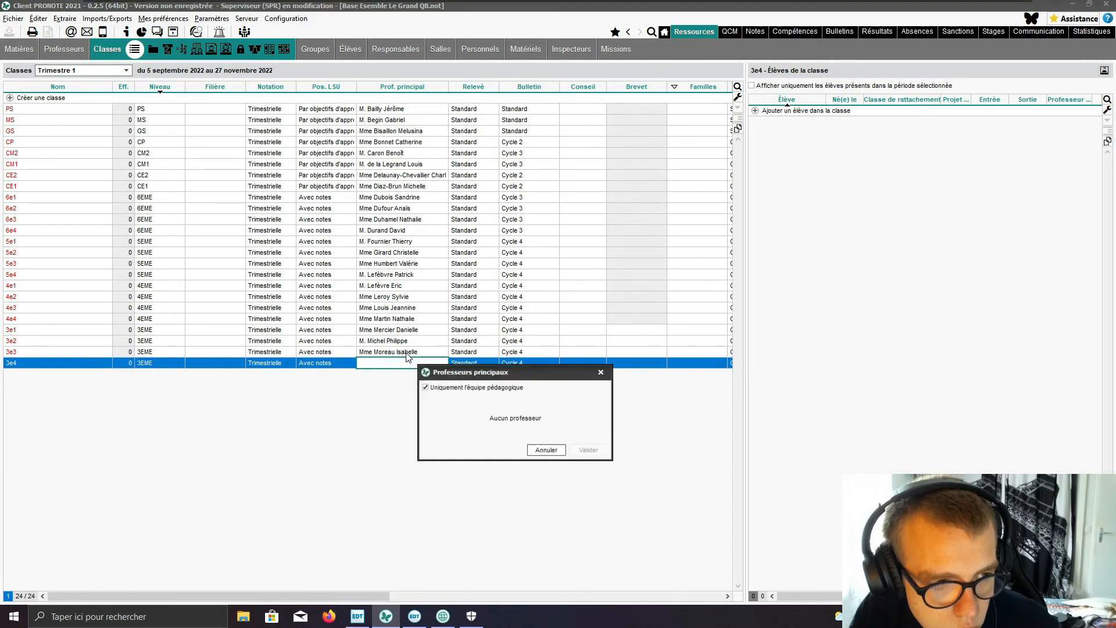
left_click(426, 387)
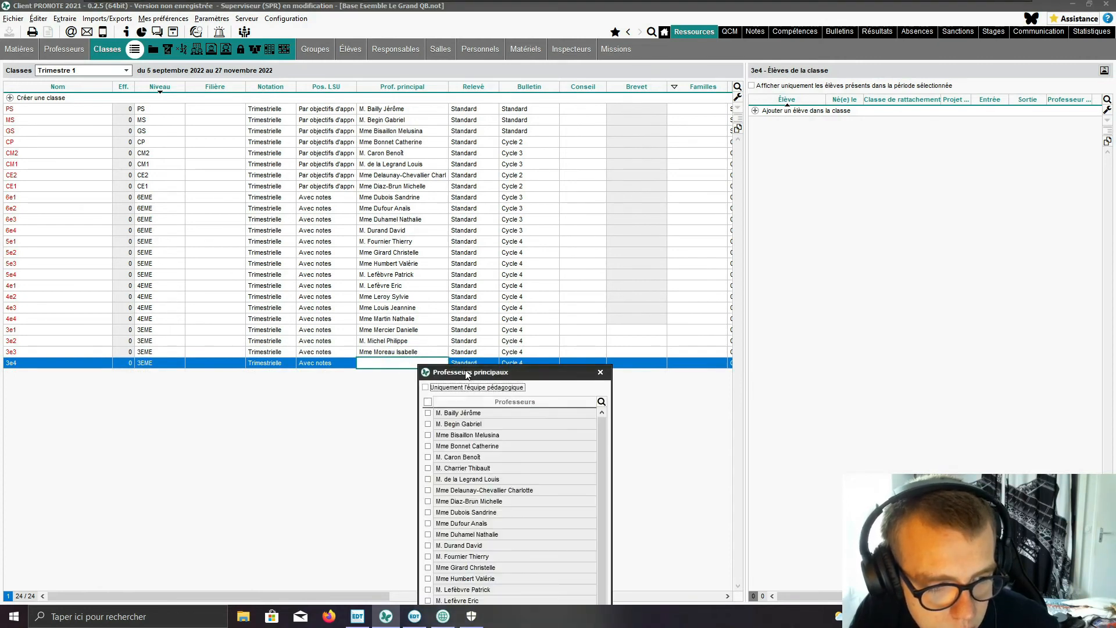
scroll(535, 433, "down", 2)
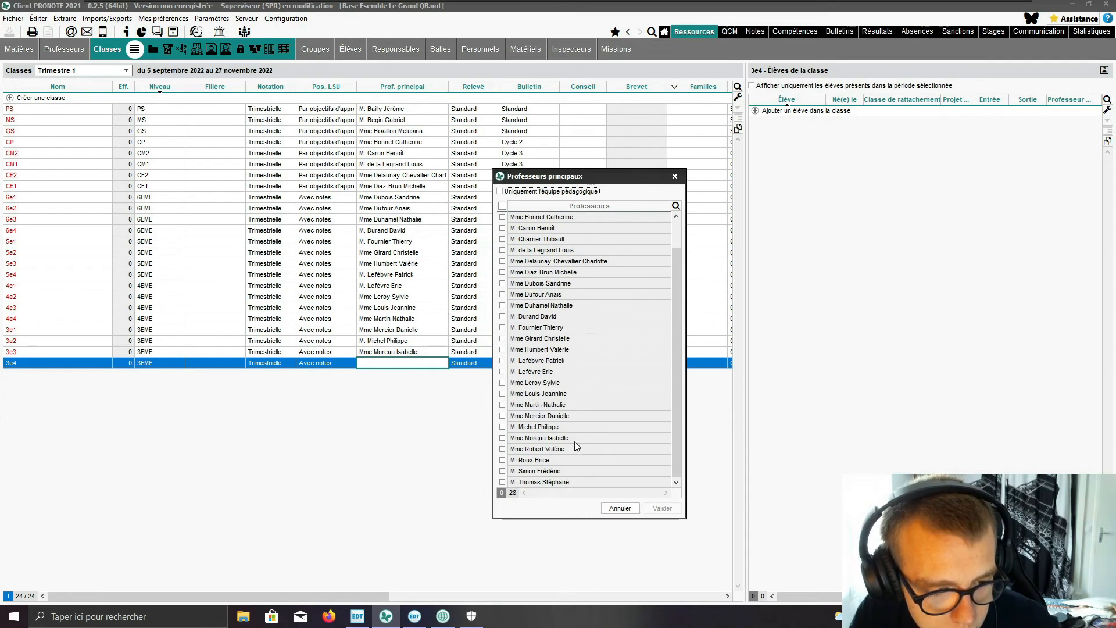
left_click(502, 449)
left_click(663, 509)
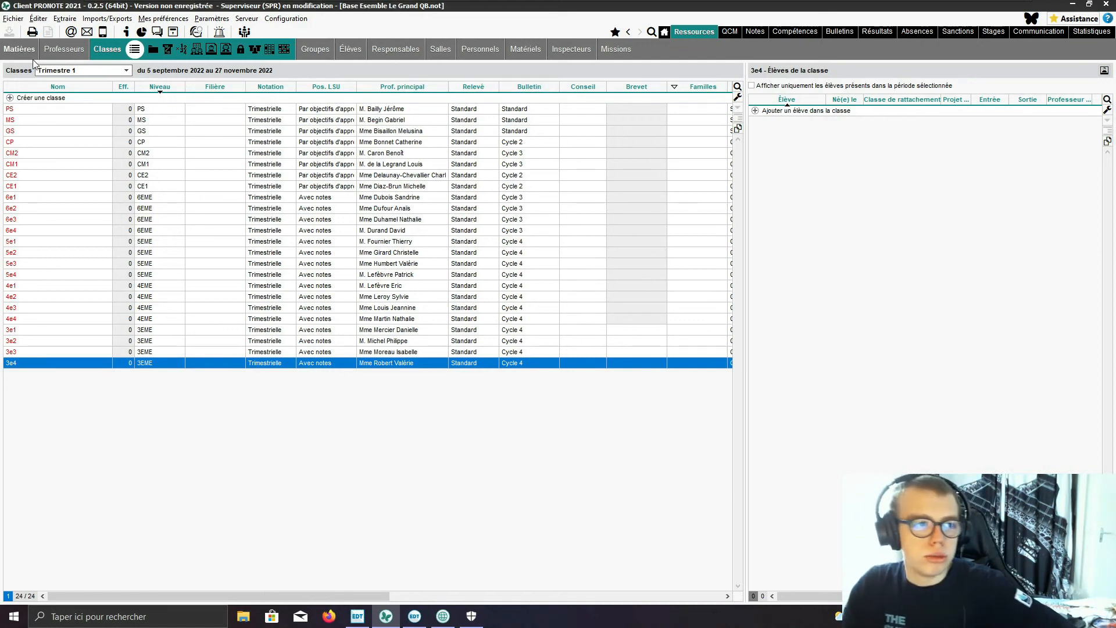
Step: Show the list of teachers with their grading services for Trimestre 1
left_click(58, 49)
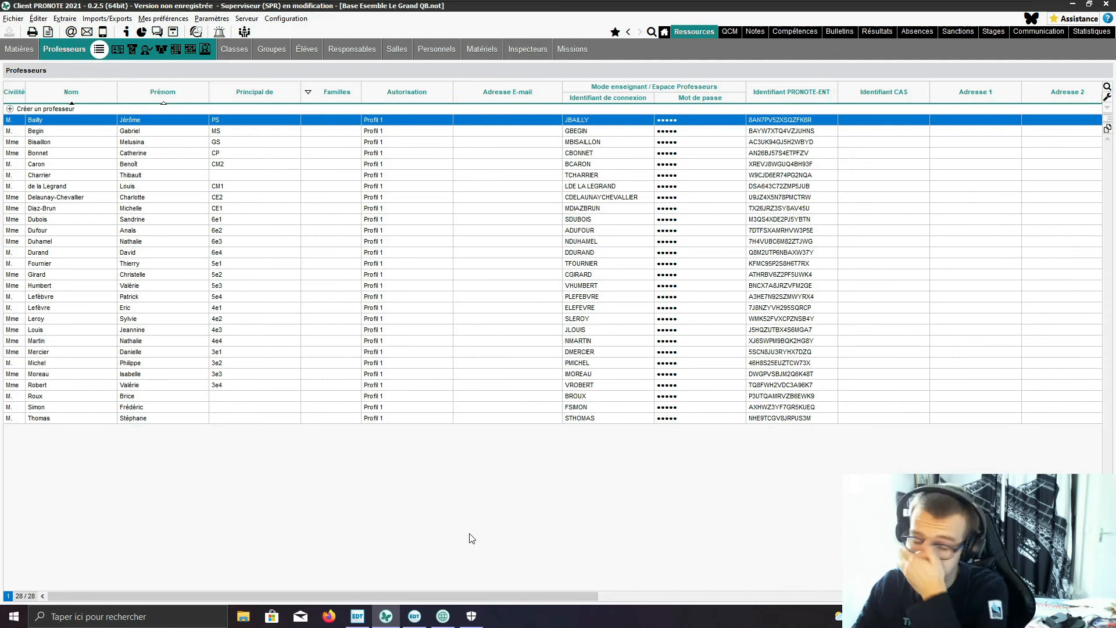
left_click(117, 52)
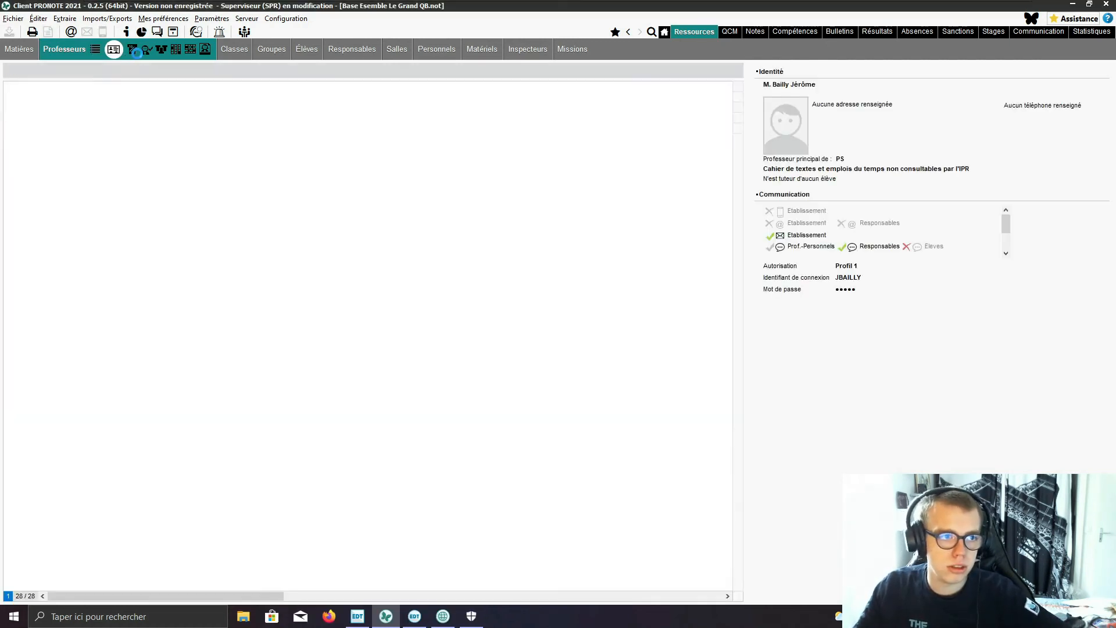
left_click(134, 51)
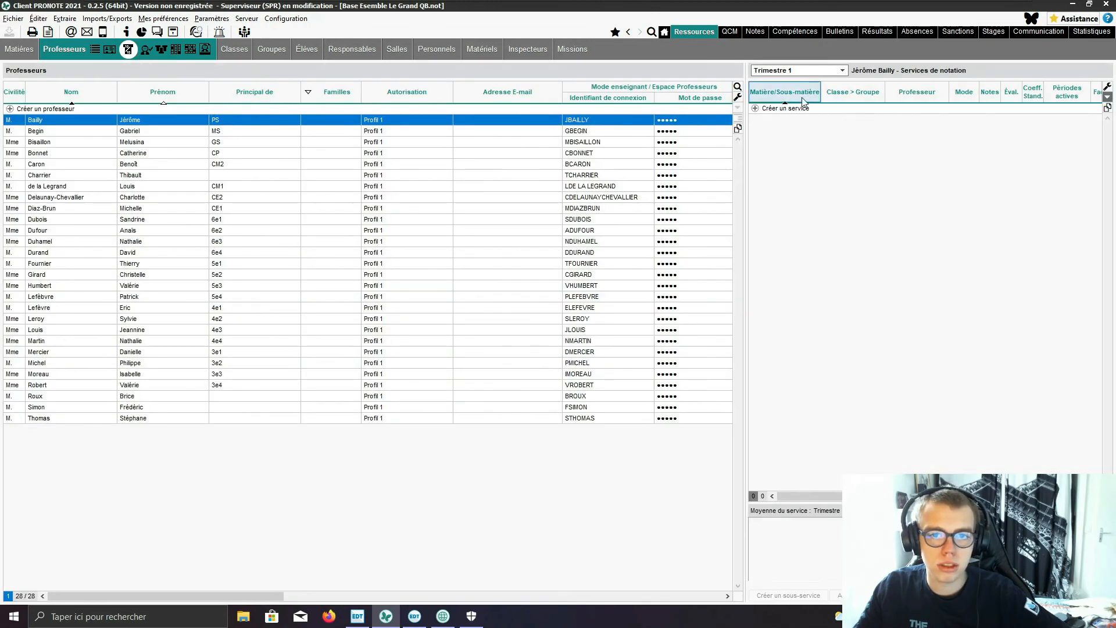
left_click(787, 109)
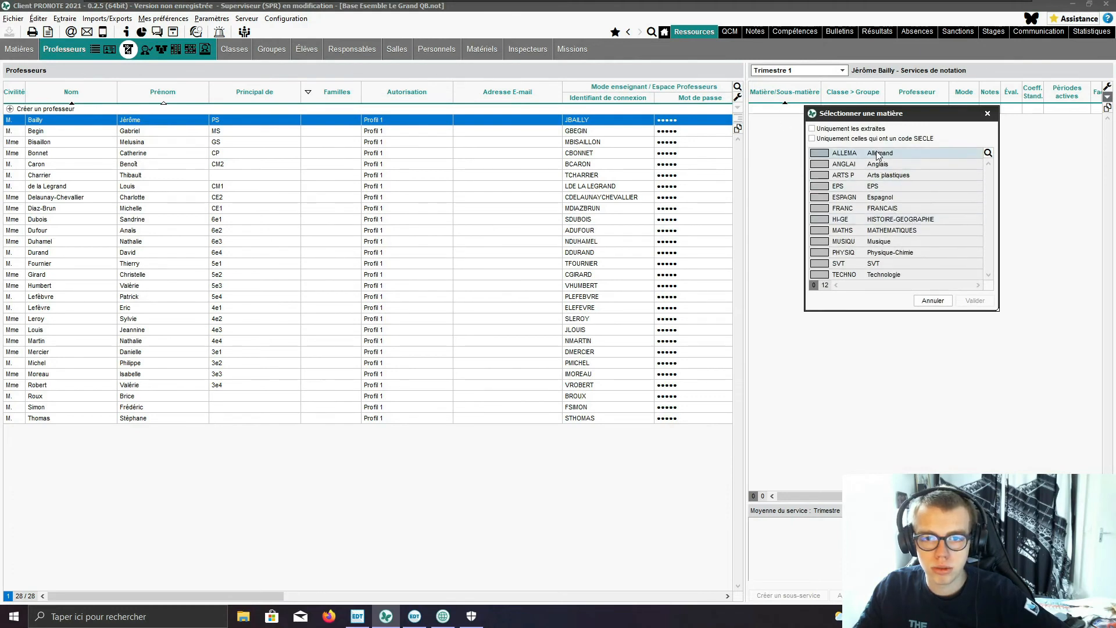
left_click(833, 140)
left_click(833, 141)
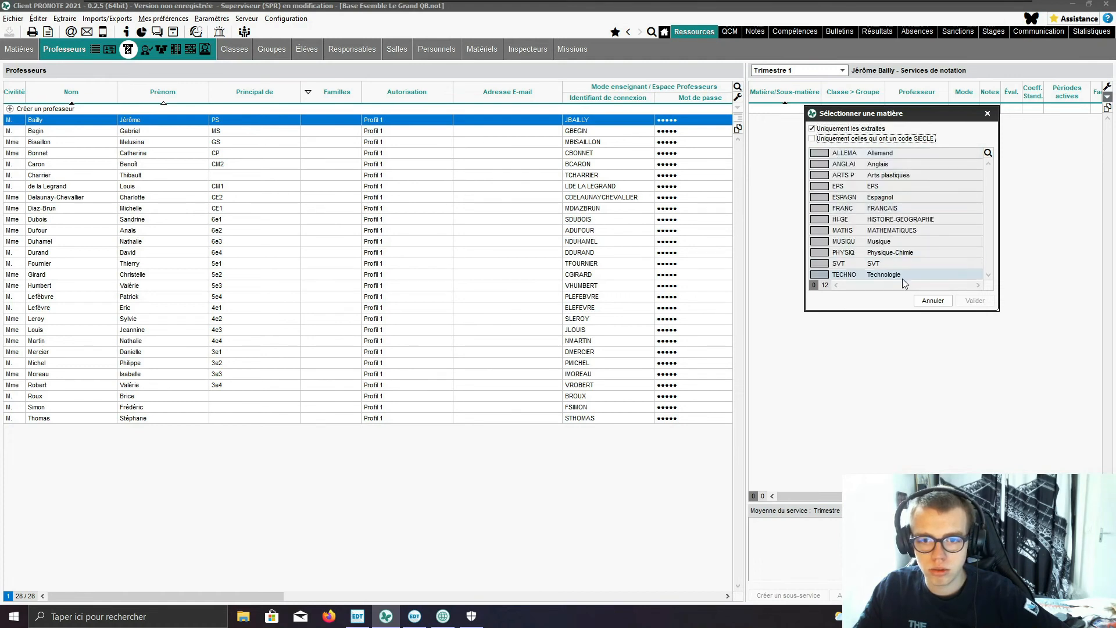
left_click(951, 263)
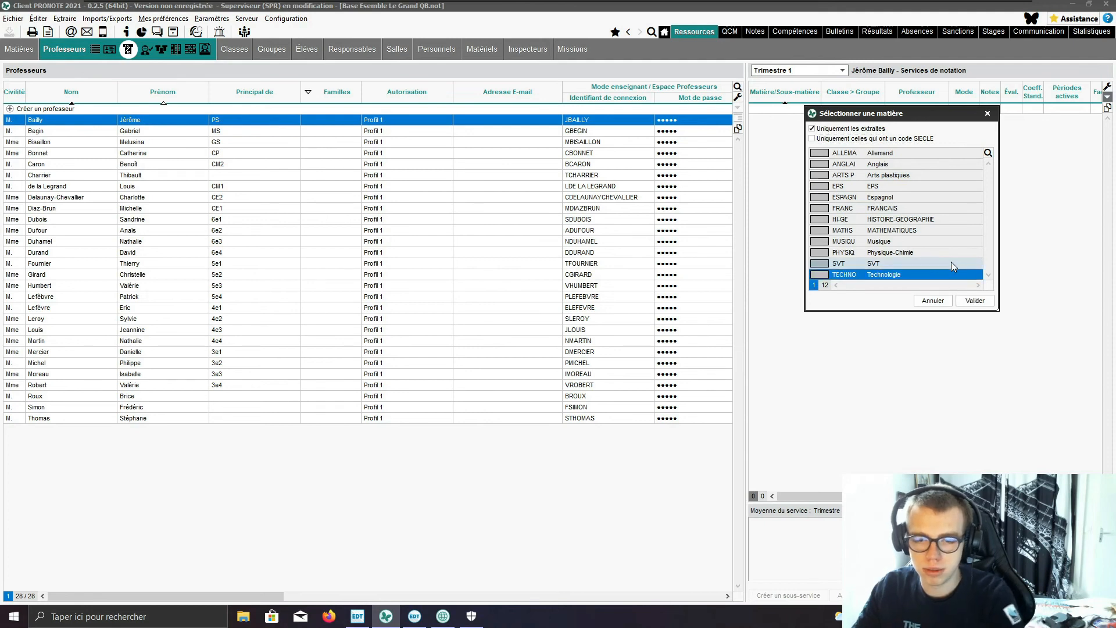
left_click(904, 274)
left_click(869, 154)
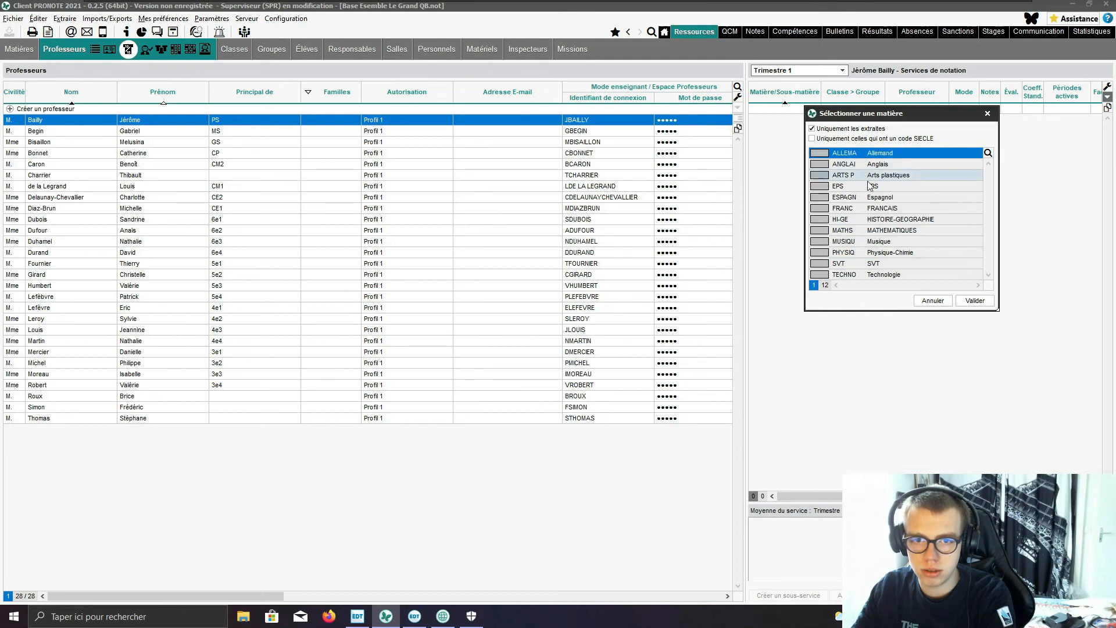
left_click(932, 301)
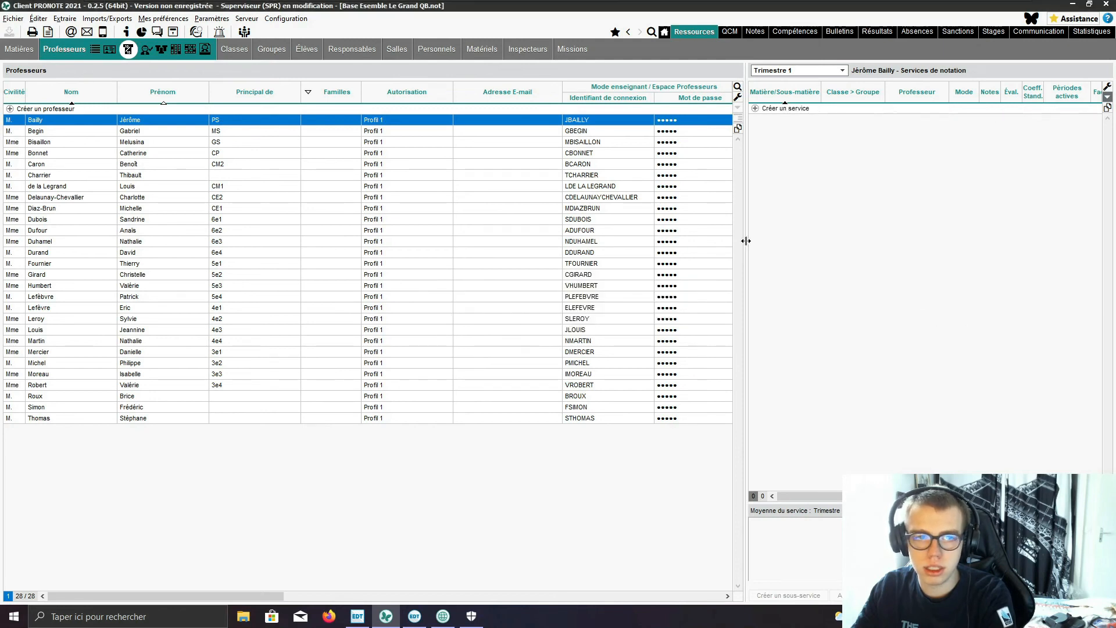
Step: Create an SVT grading service with class 3e1 for the teacher who is head teacher of 6e1
left_click(387, 143)
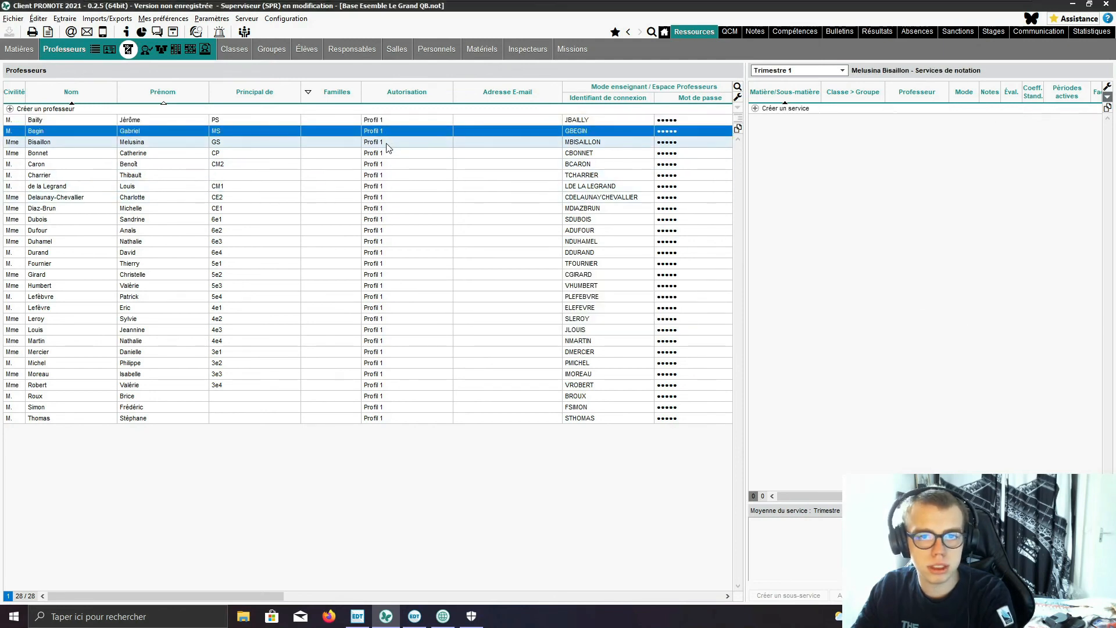
left_click(387, 165)
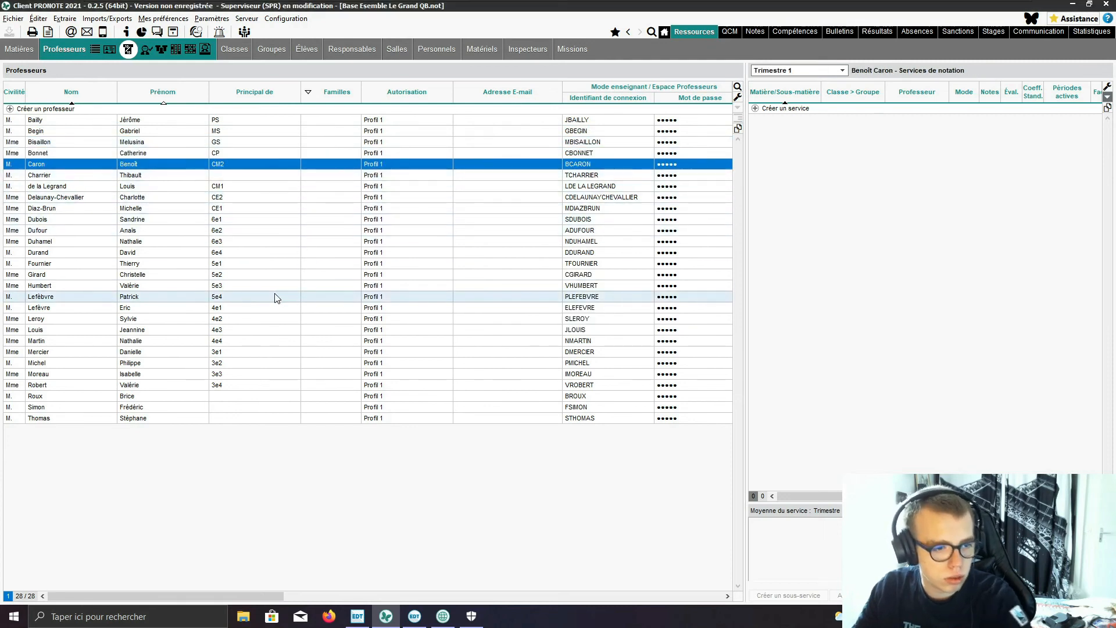
left_click(296, 219)
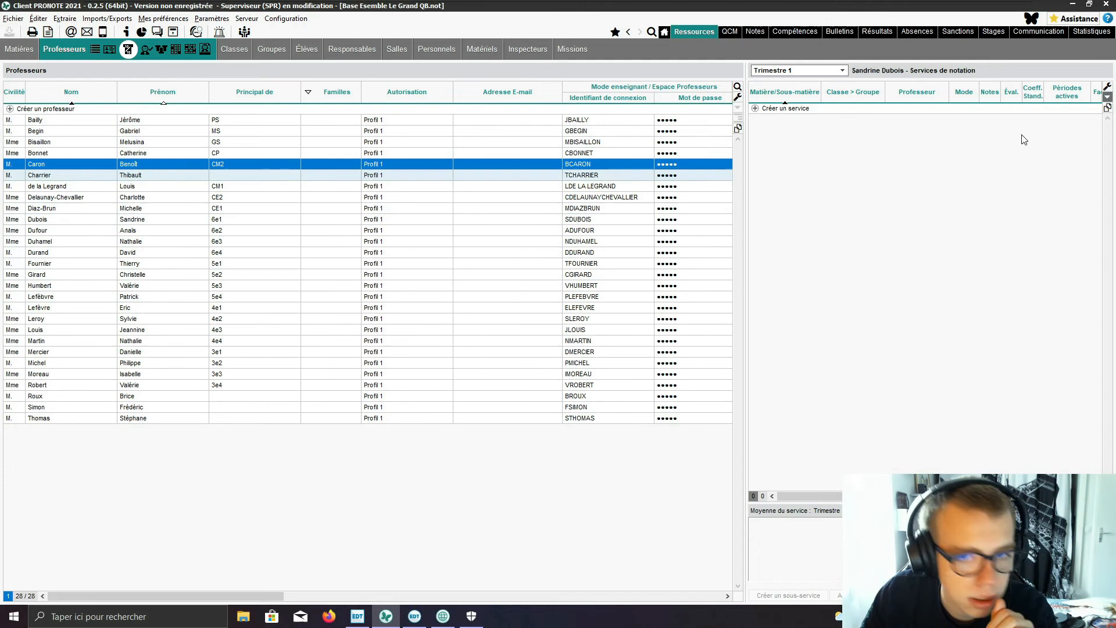
left_click(799, 109)
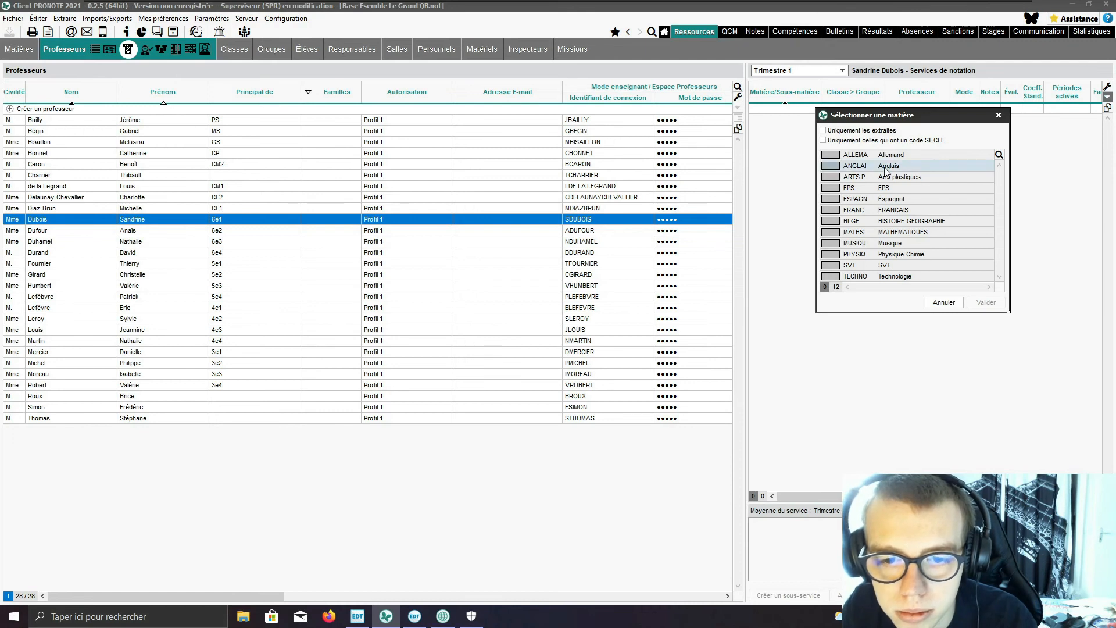
left_click(889, 265)
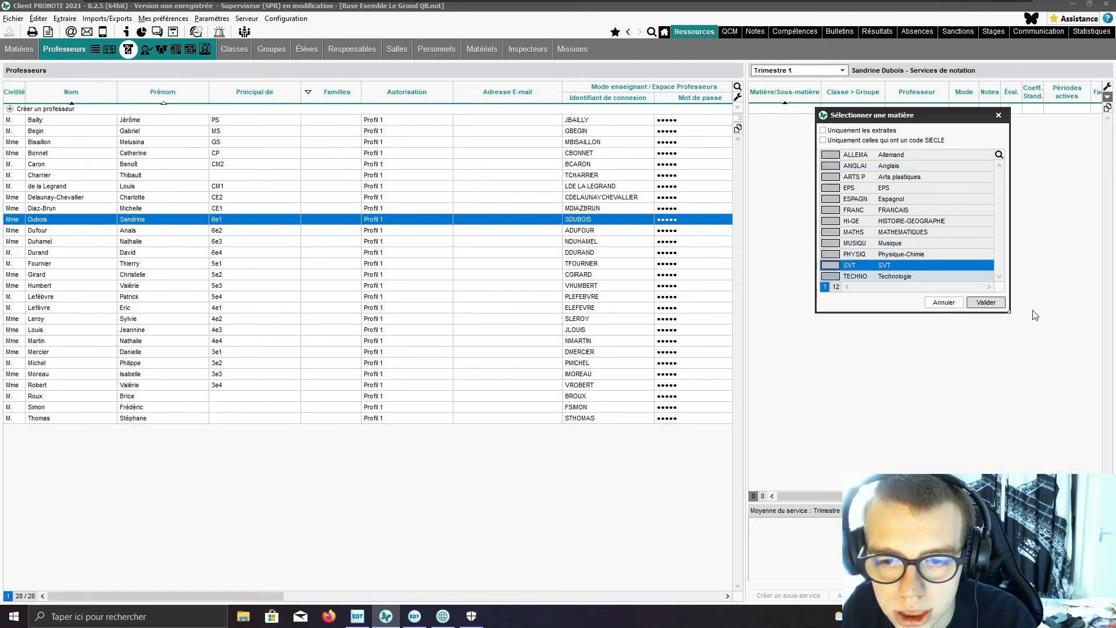
left_click(988, 303)
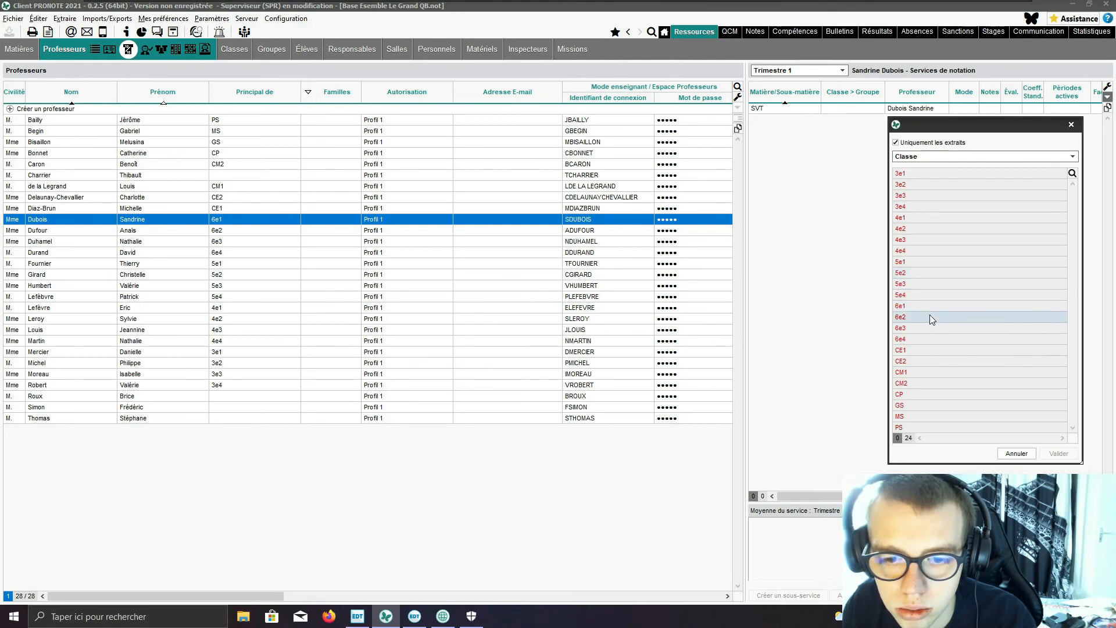
left_click(920, 171)
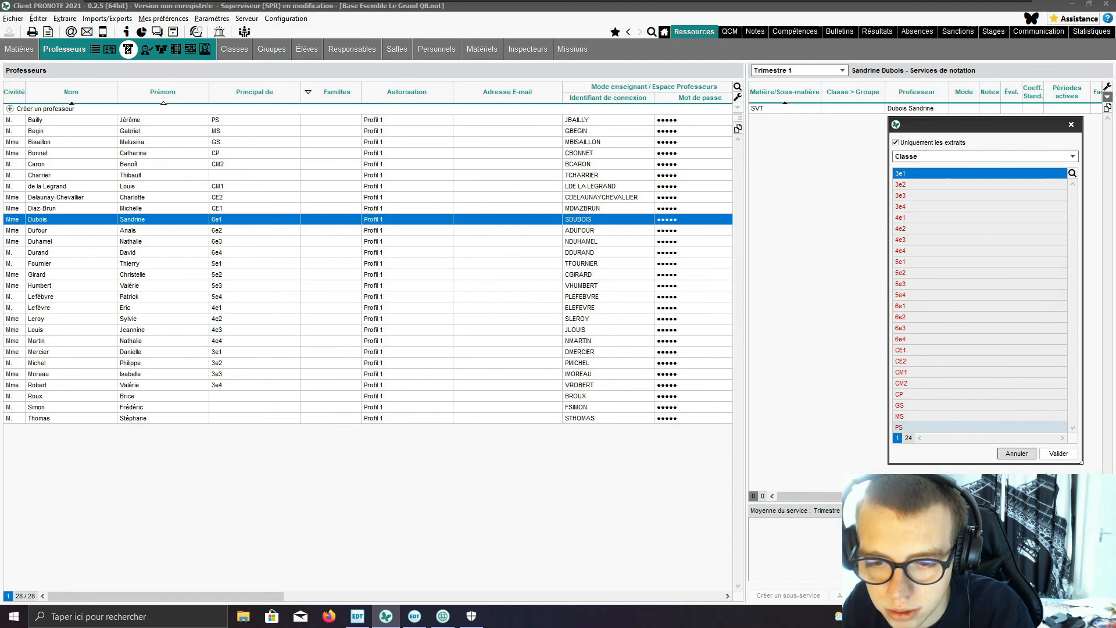
left_click(1060, 454)
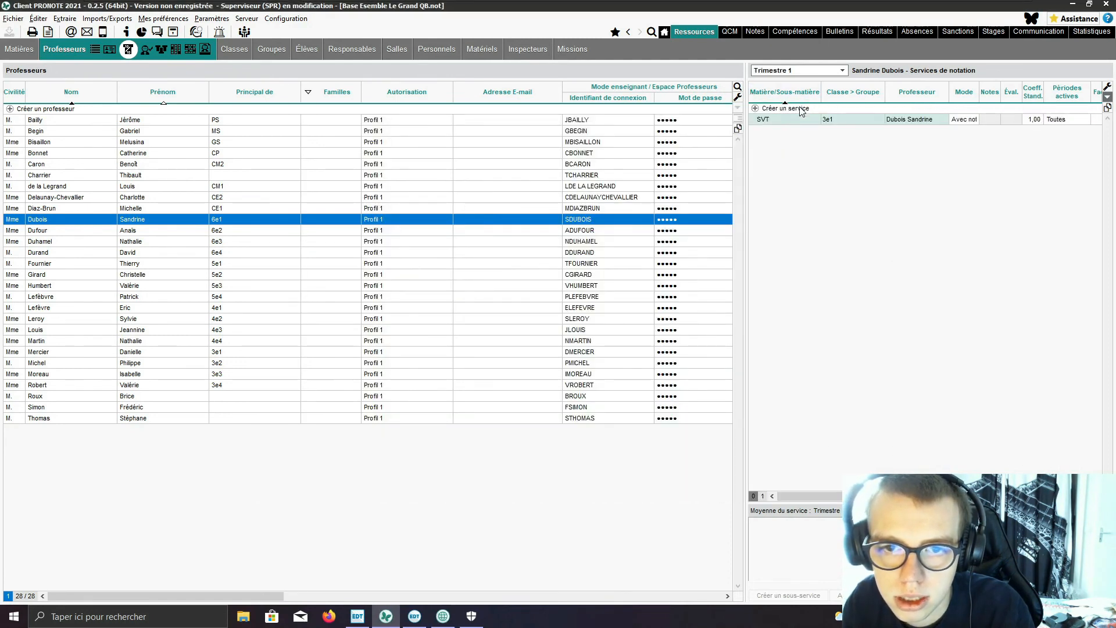
Step: Add an SVT grading service with class 3e2 for the 6e1 head teacher
left_click(798, 109)
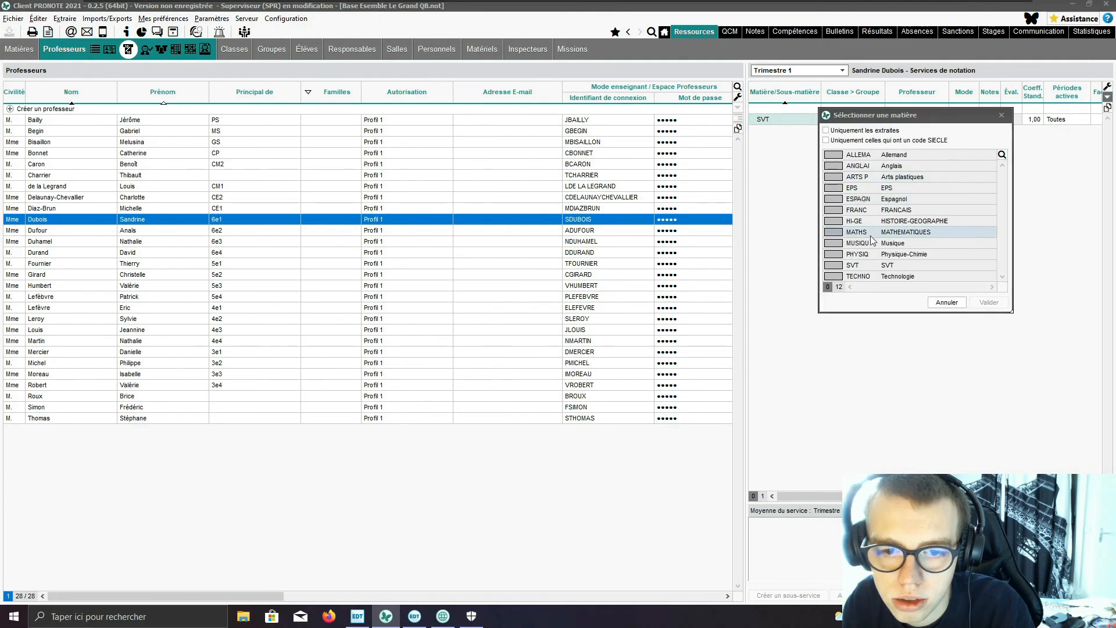
left_click(872, 268)
left_click(988, 303)
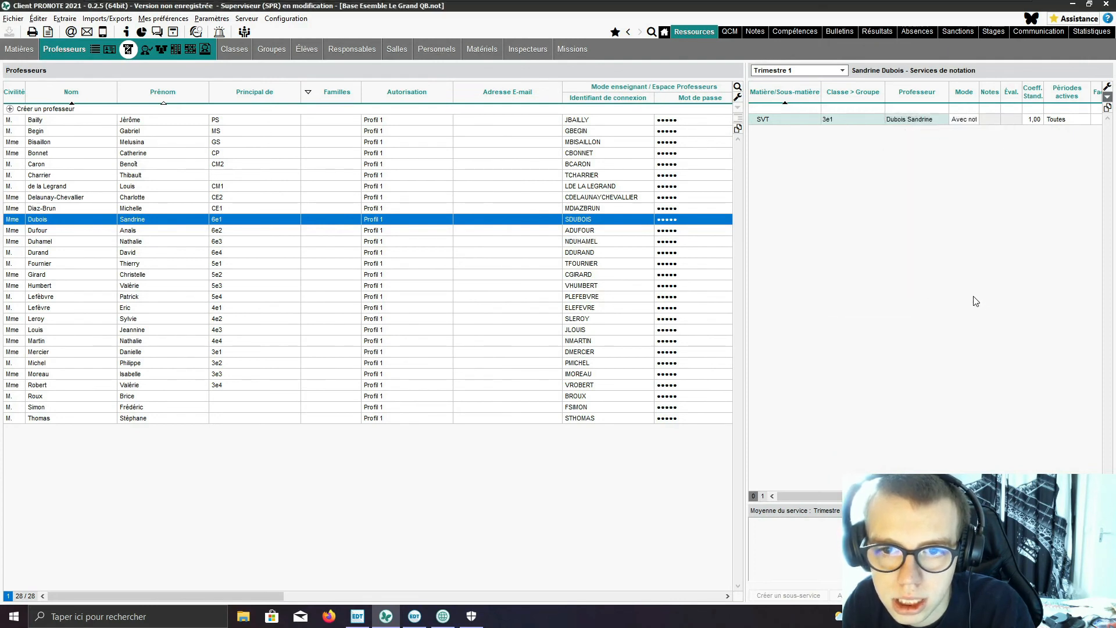
left_click(927, 183)
left_click(1059, 454)
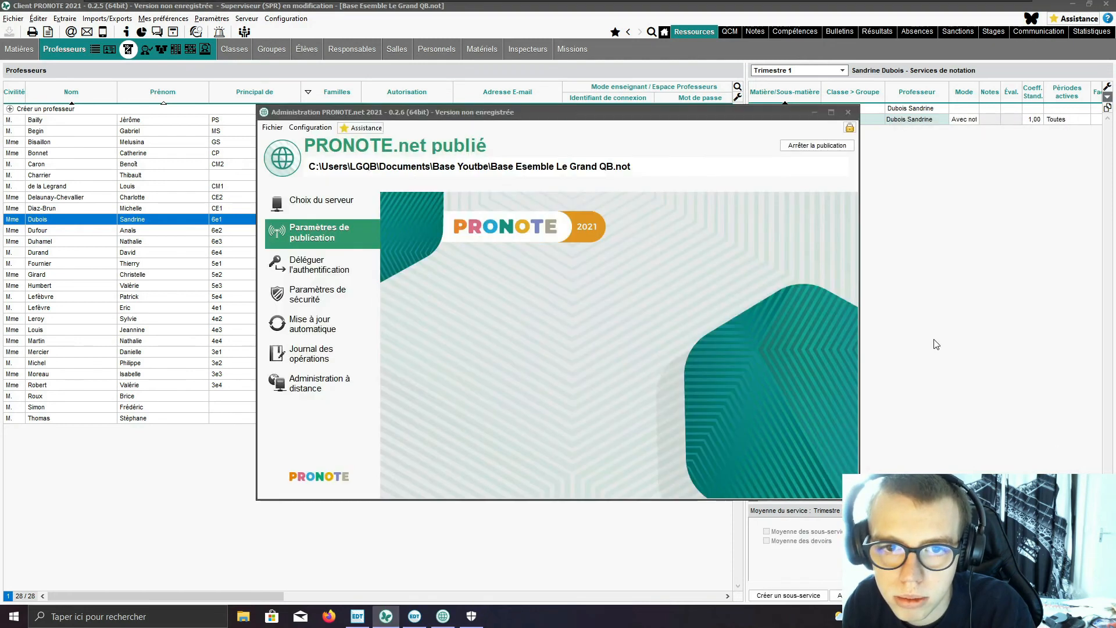
Step: Add an SVT grading service with class 6e1 for the same teacher
left_click(822, 110)
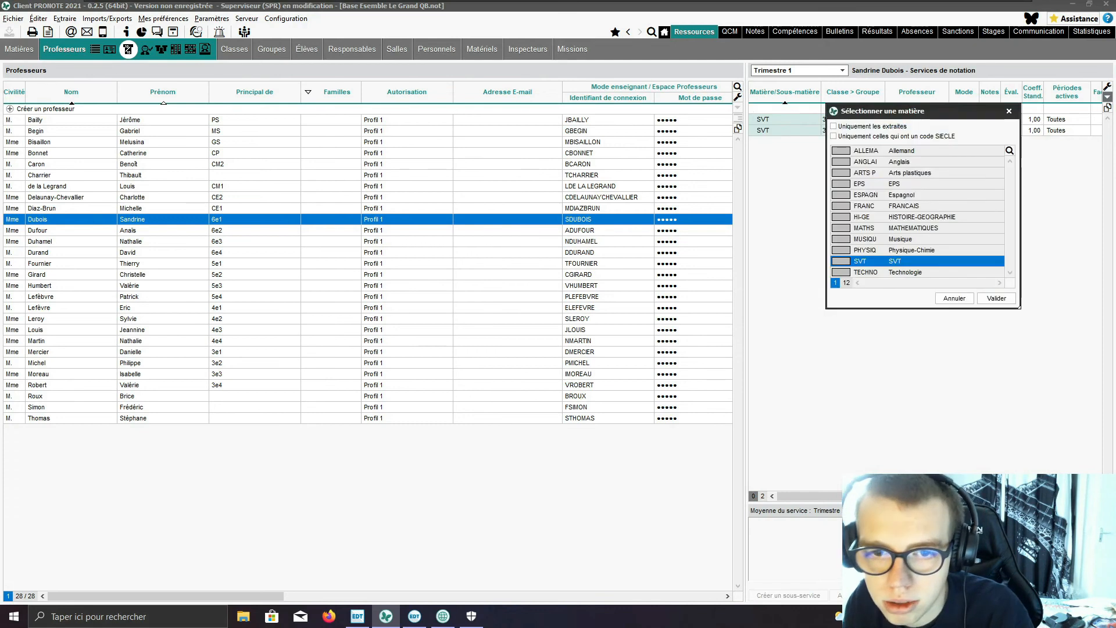
left_click(1006, 299)
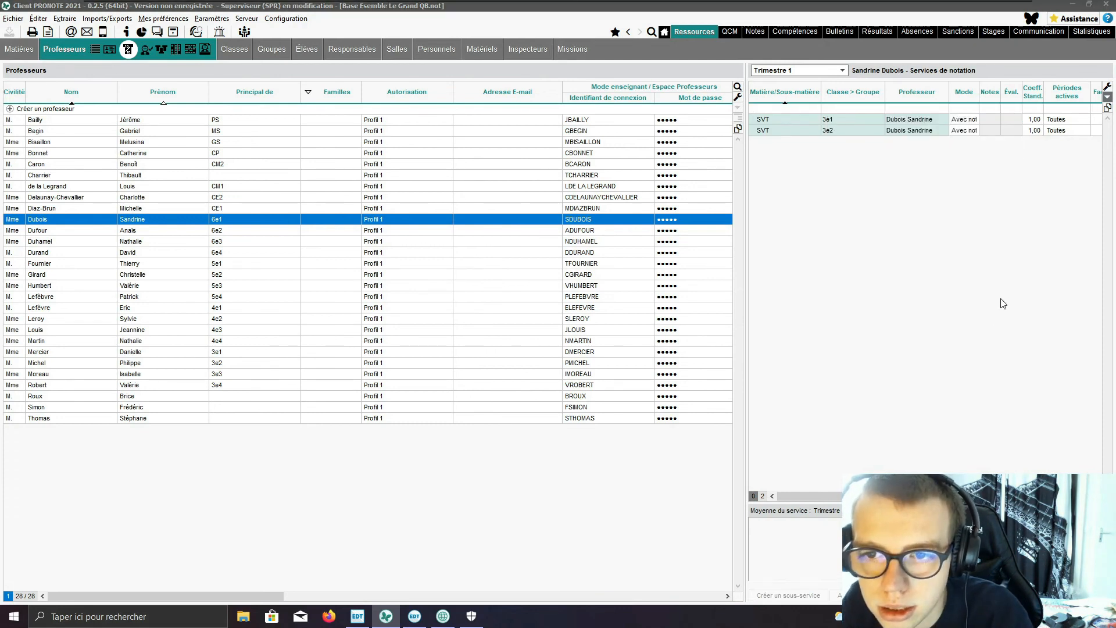
left_click(1000, 304)
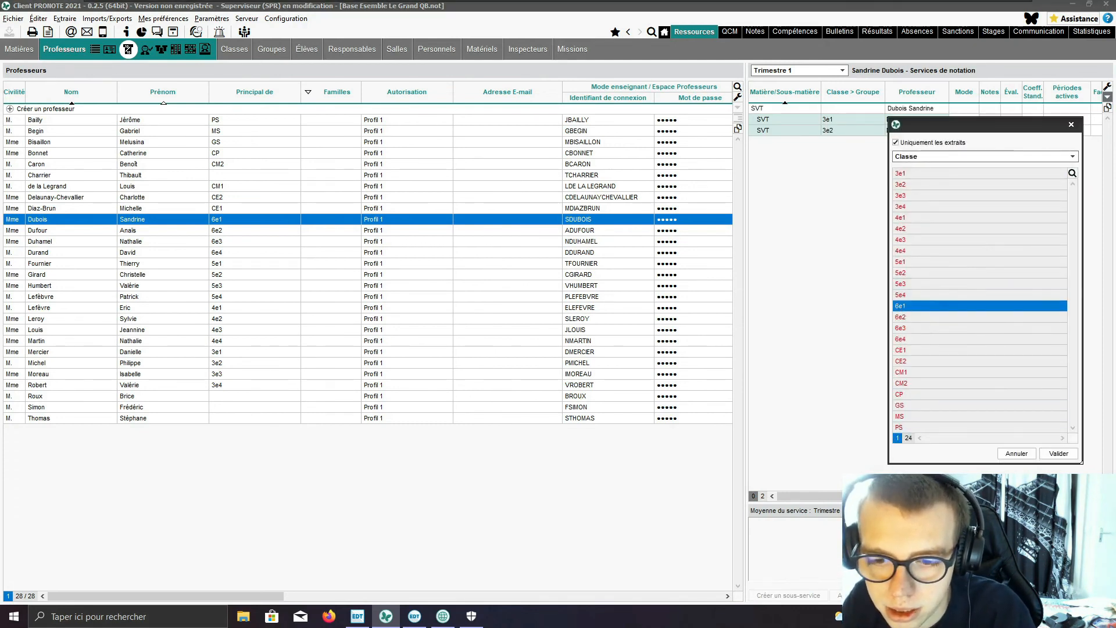
left_click(1059, 456)
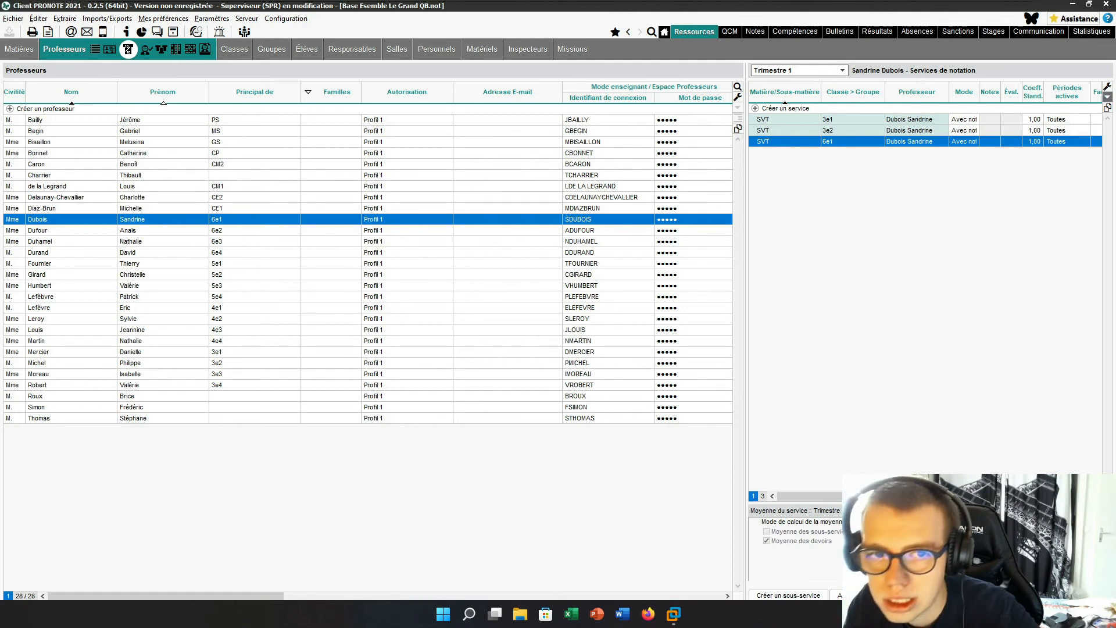
left_click(856, 121)
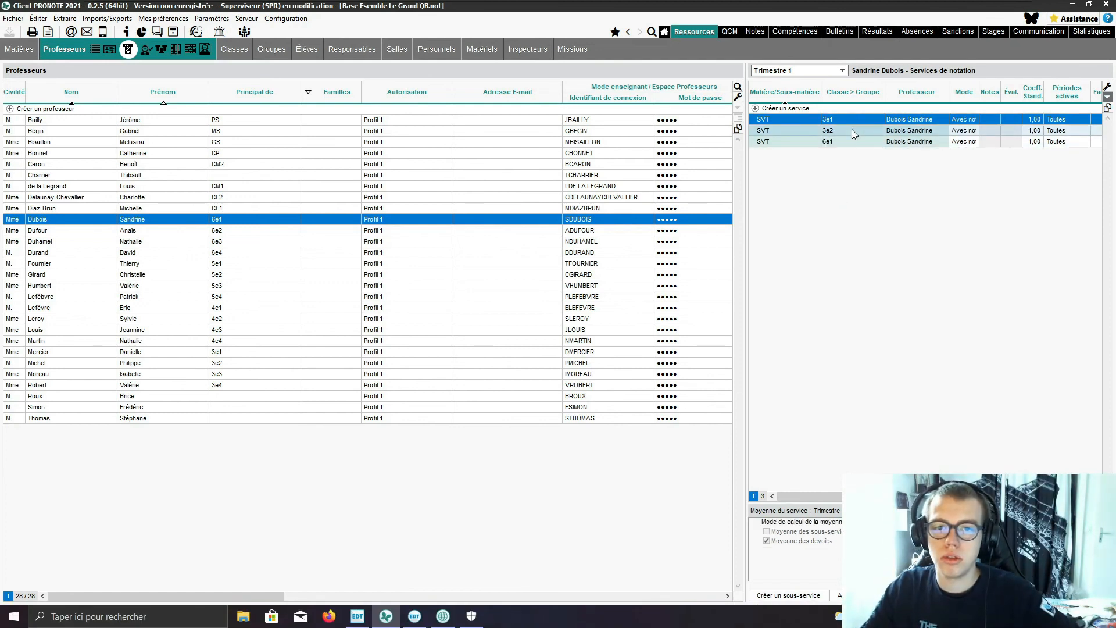
left_click(853, 133)
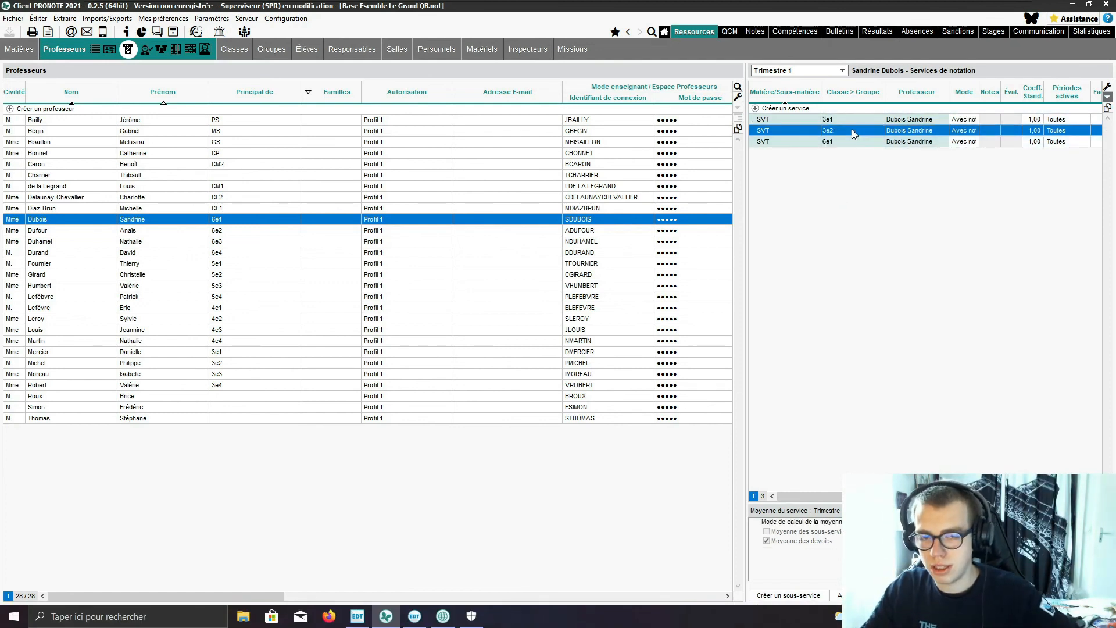
left_click(853, 118)
left_click(854, 129)
left_click(854, 141)
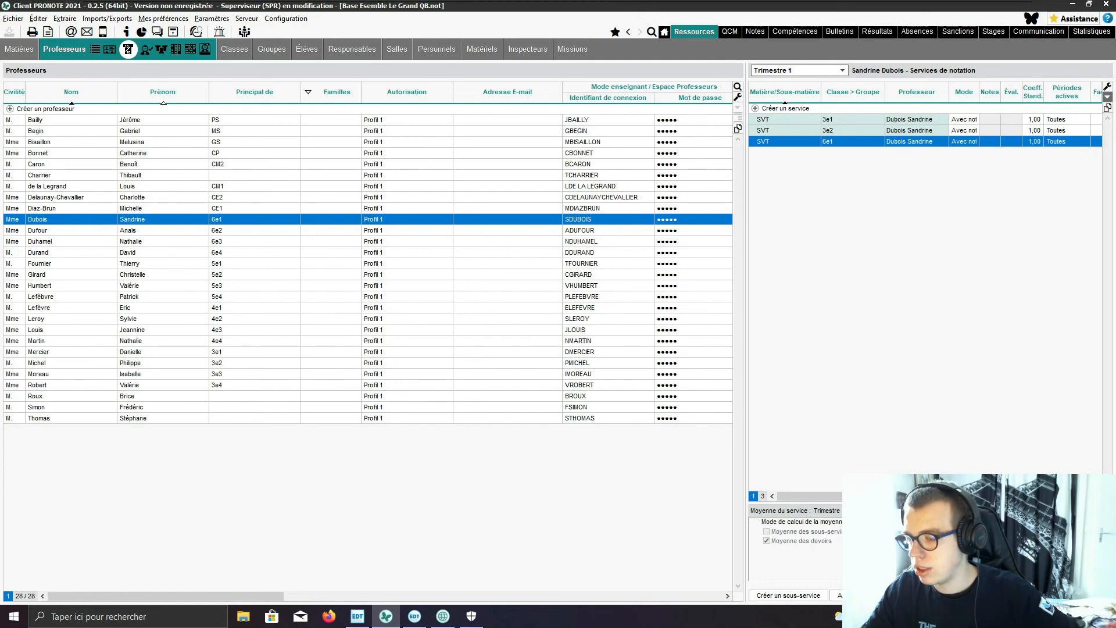
left_click(912, 131)
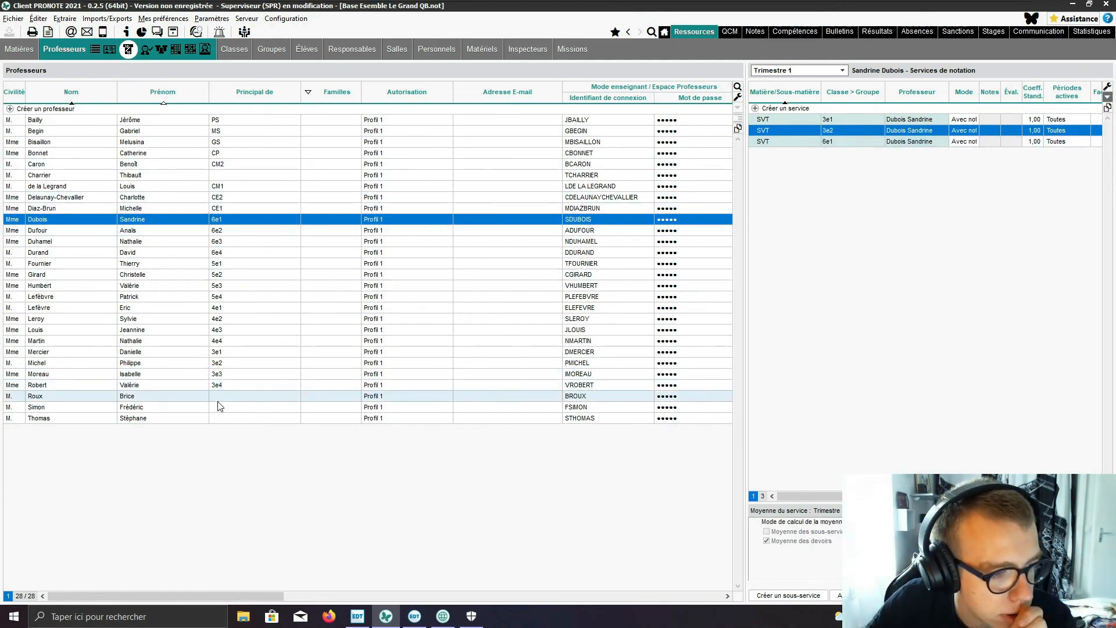
left_click(273, 396)
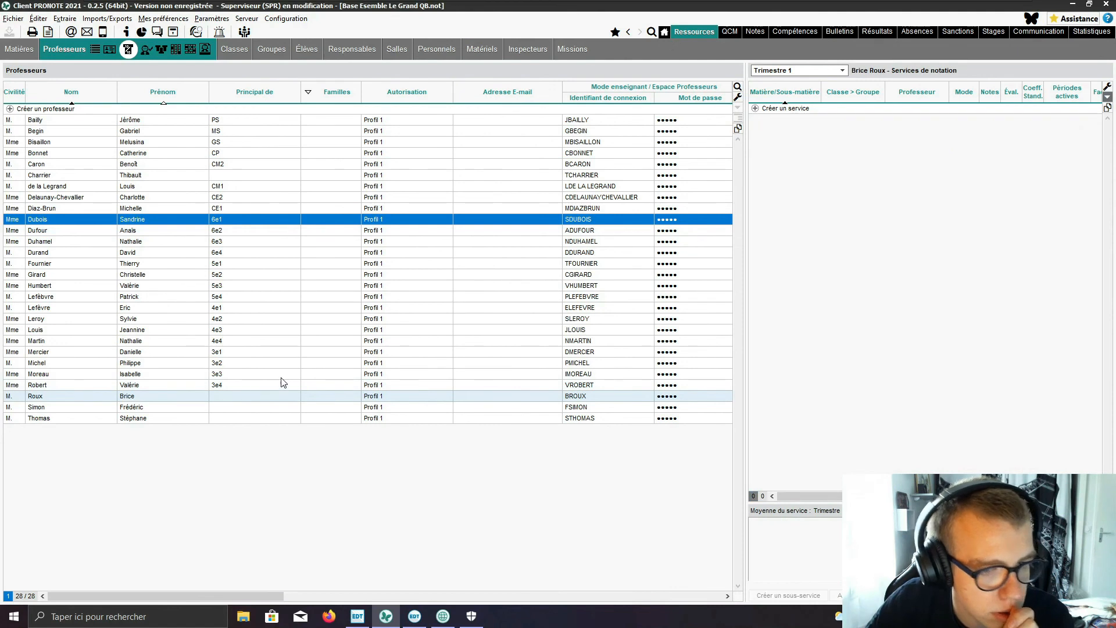
left_click(790, 108)
left_click(858, 262)
left_click(980, 297)
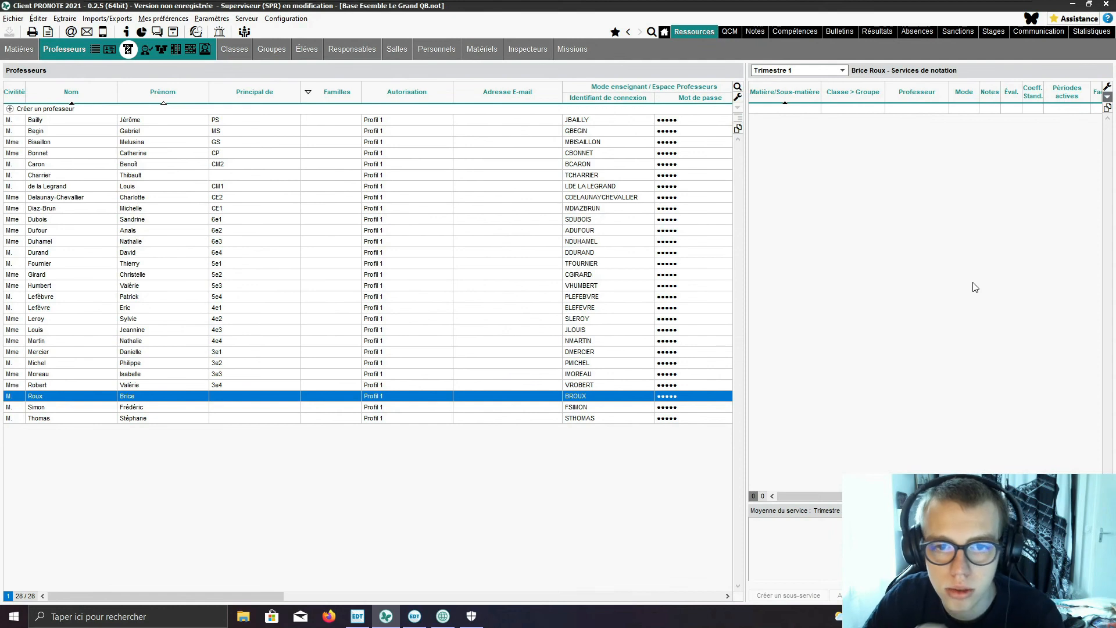
left_click(937, 228)
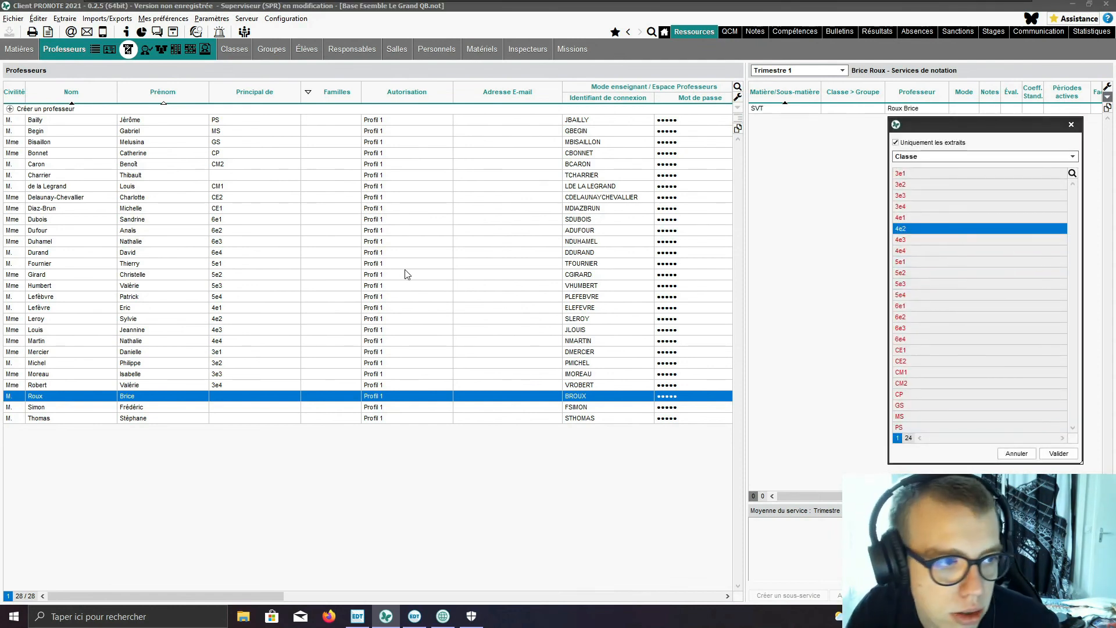
left_click(1024, 457)
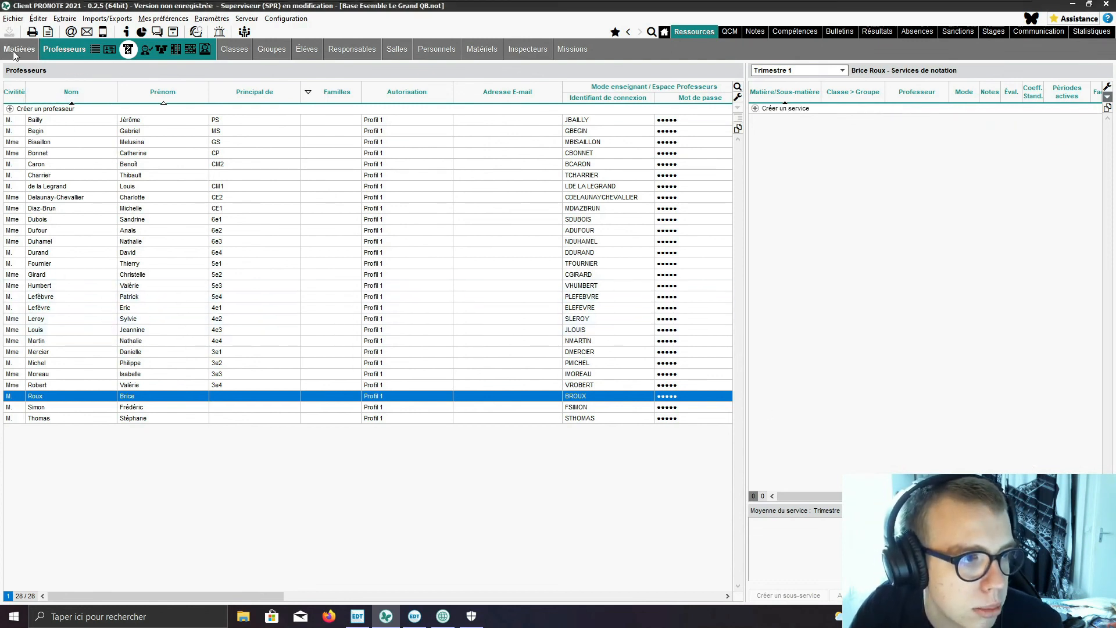
Step: Look over the SVT subject's grading services and the classes offered for a new service
left_click(19, 50)
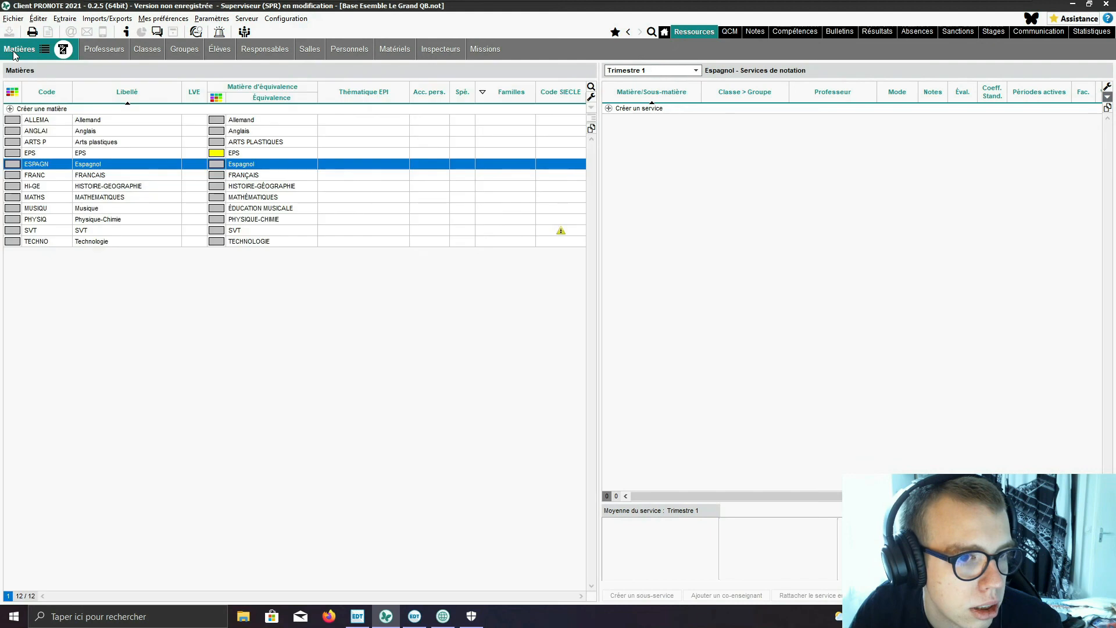
left_click(547, 236)
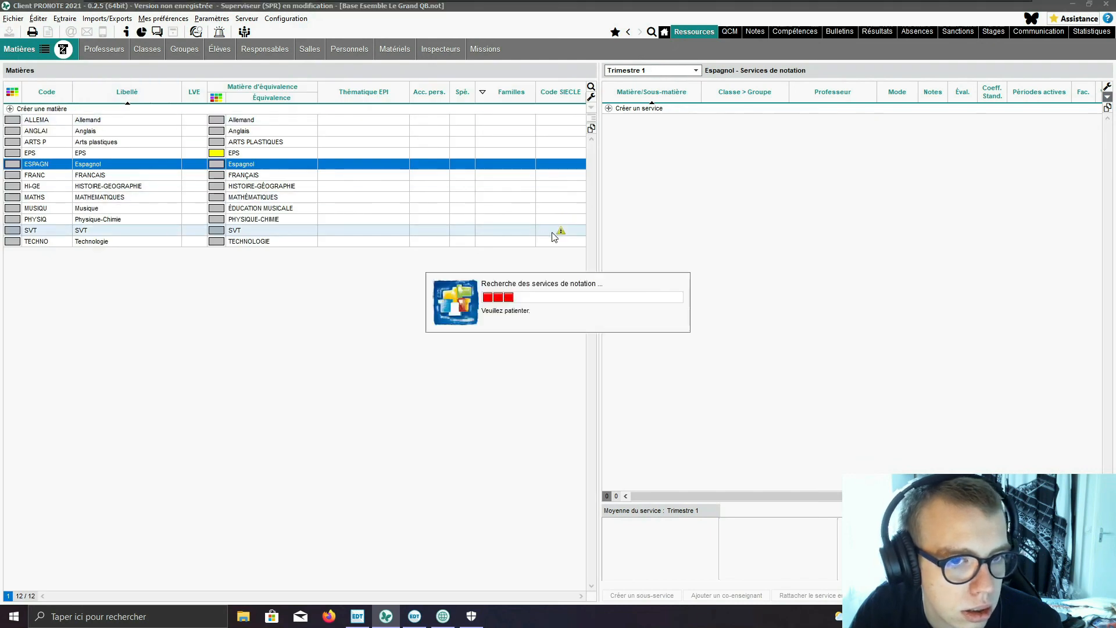
left_click(632, 109)
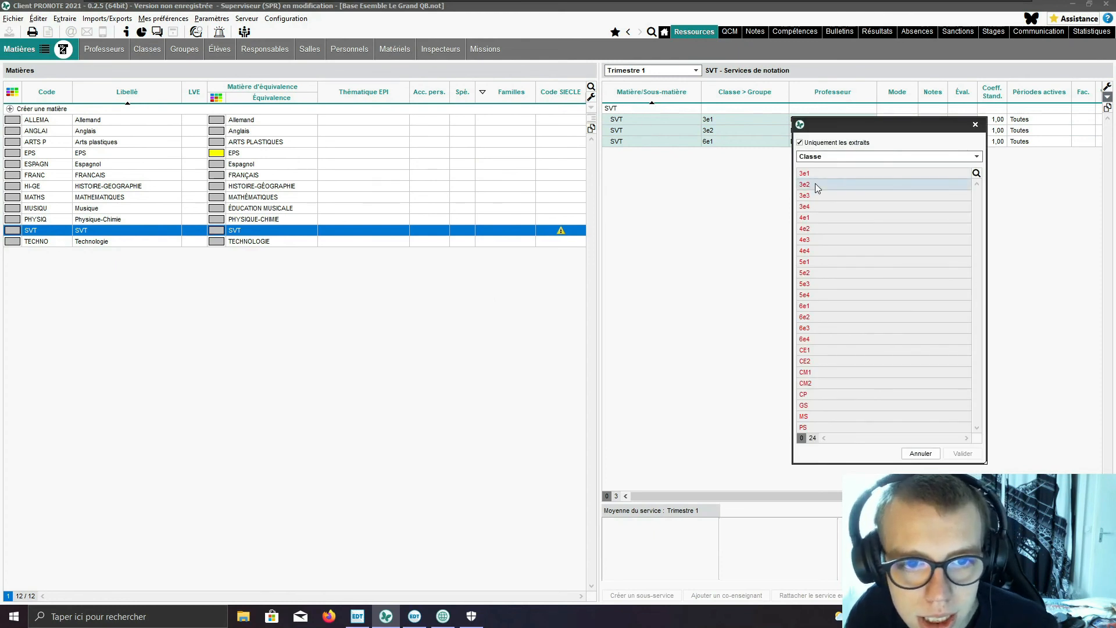
left_click(976, 125)
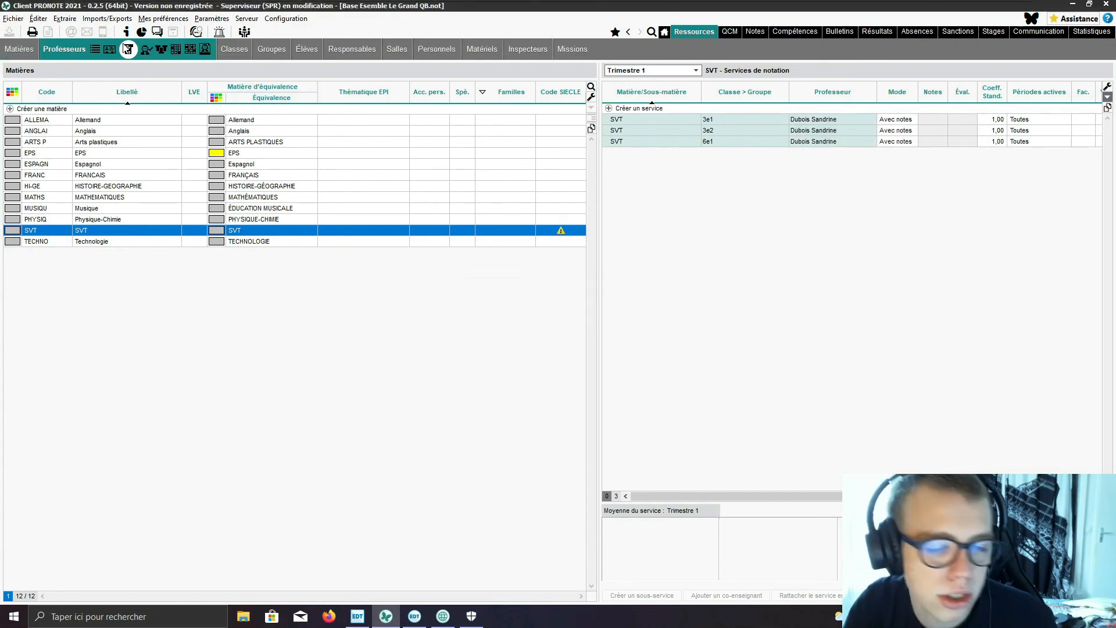
Step: Create a FRANCAIS grading service with group 6e1_FRG1 for the teacher without a head class listed between the CM2 and CM1 head teachers
left_click(127, 49)
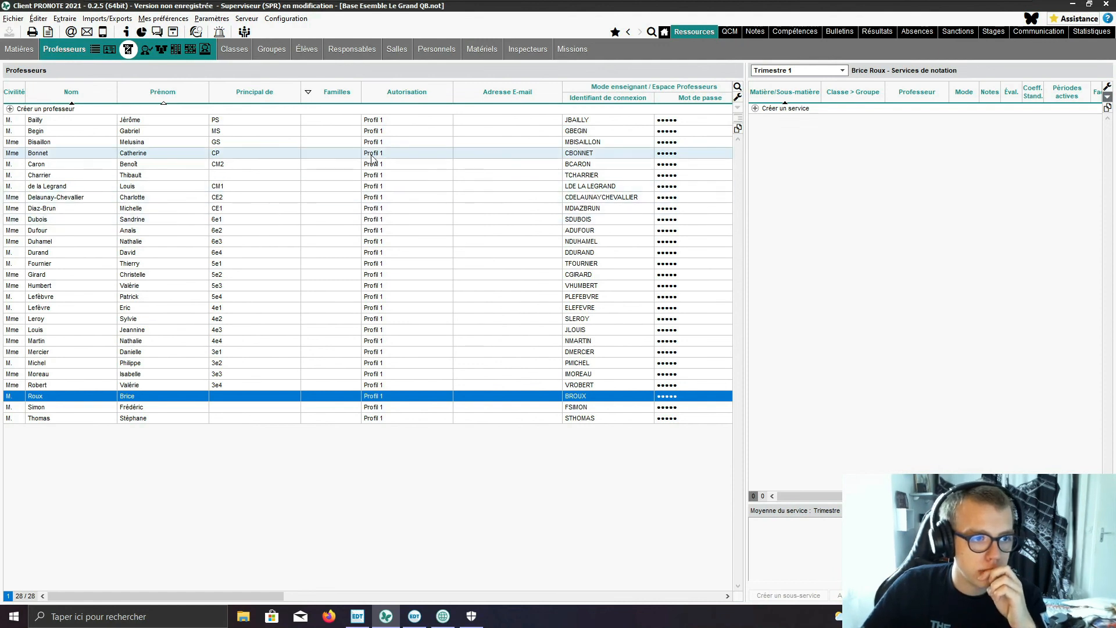
left_click(361, 174)
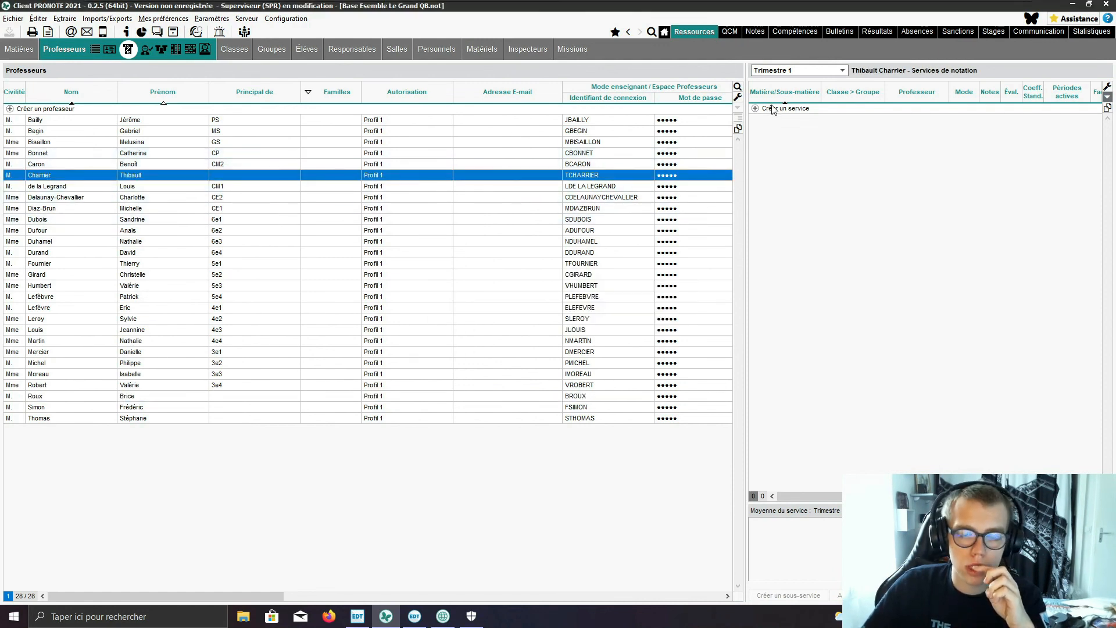
left_click(773, 109)
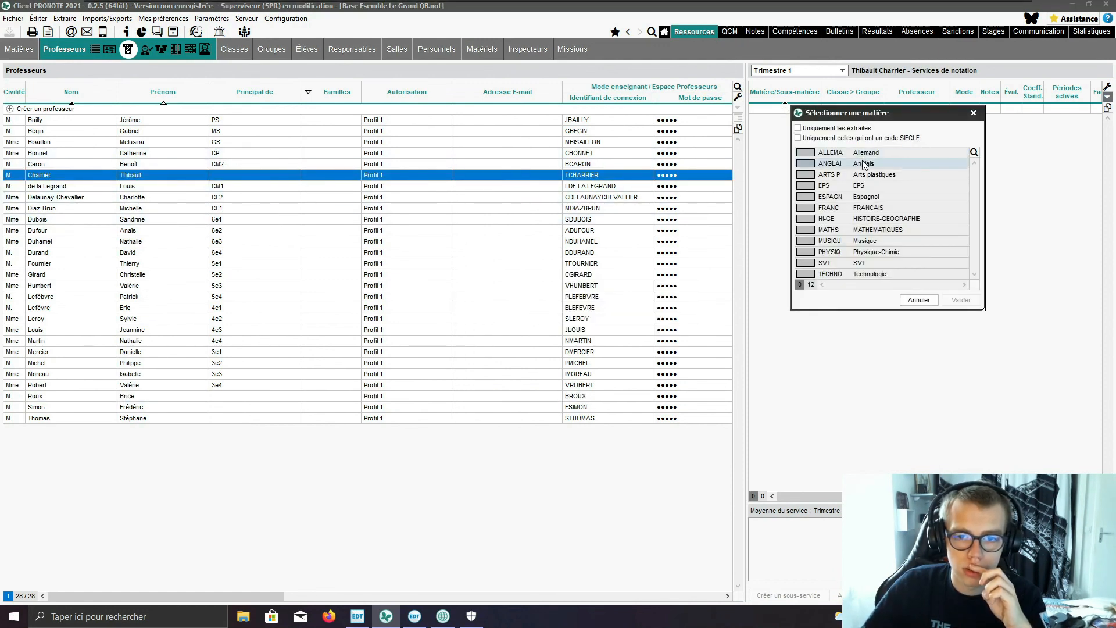
left_click(875, 208)
left_click(961, 299)
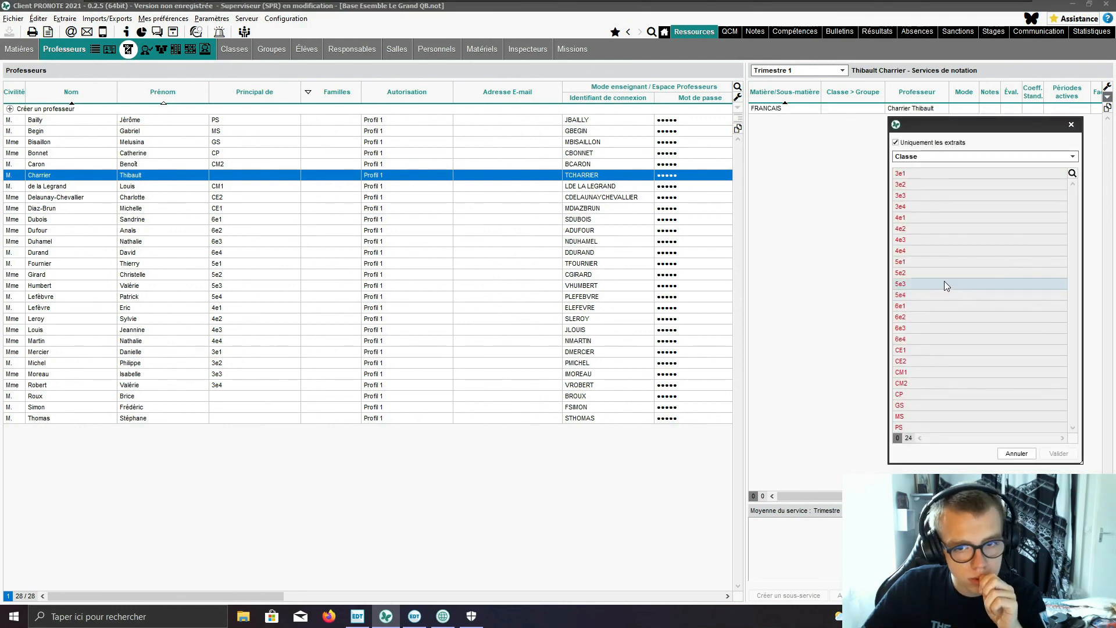
left_click(919, 304)
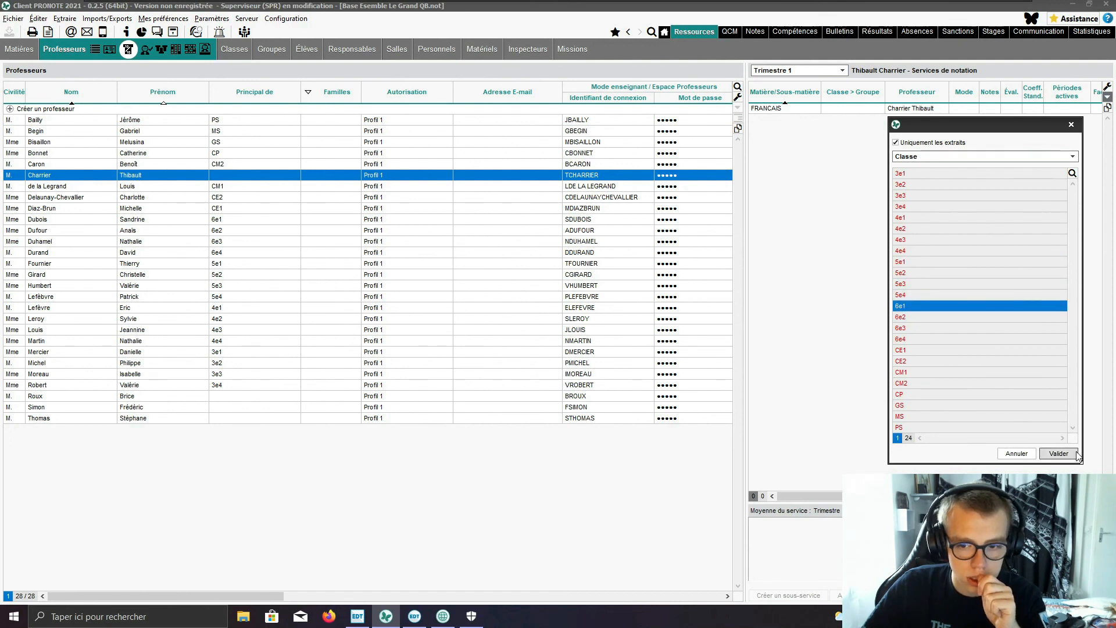
left_click(945, 156)
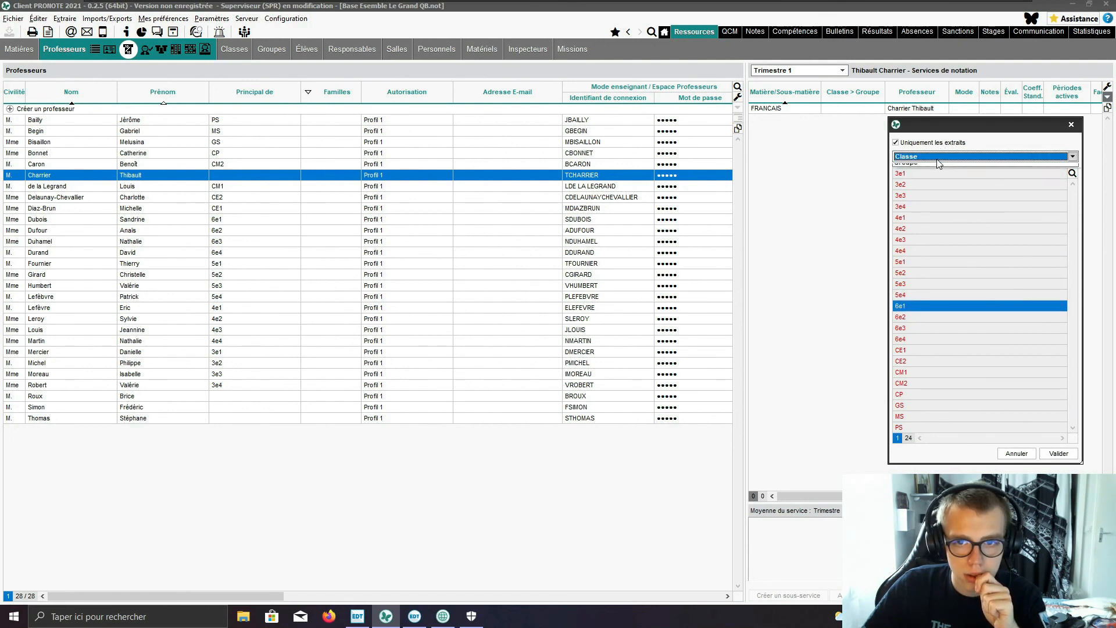
left_click(930, 177)
left_click(925, 240)
left_click(1057, 299)
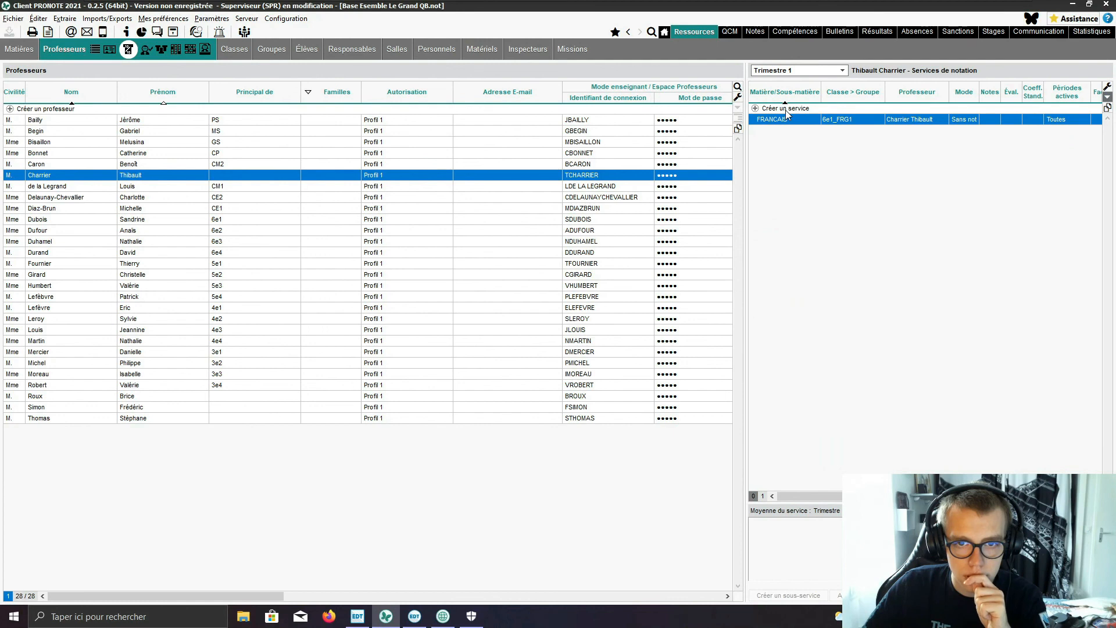
Step: Add a second FRANCAIS grading service with group 6e1_FRG2 for the same teacher
left_click(786, 110)
left_click(982, 308)
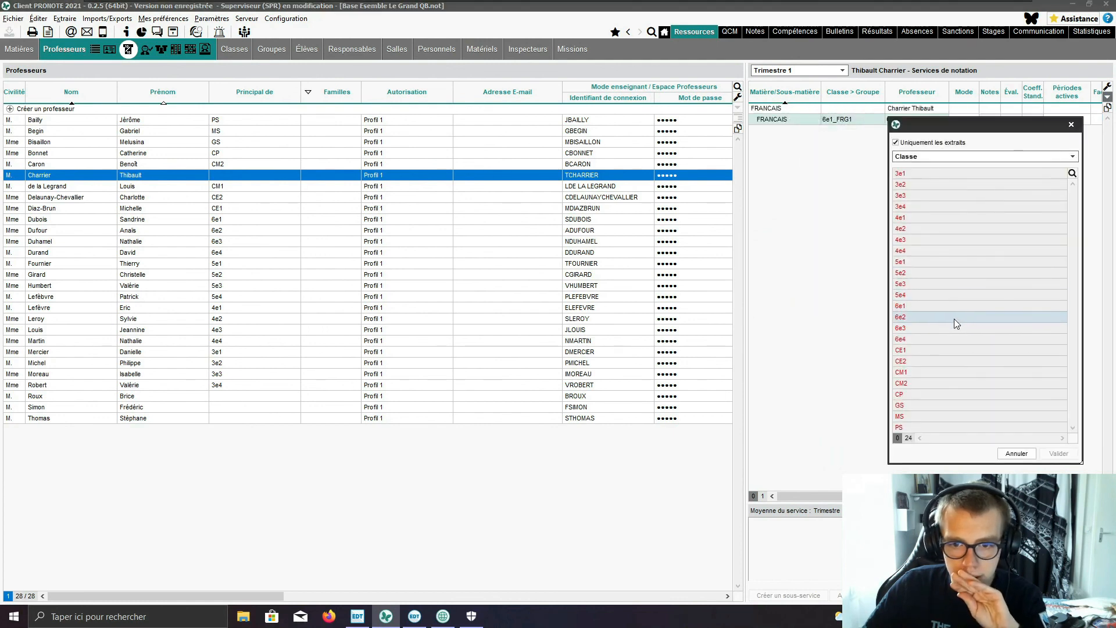
left_click(964, 156)
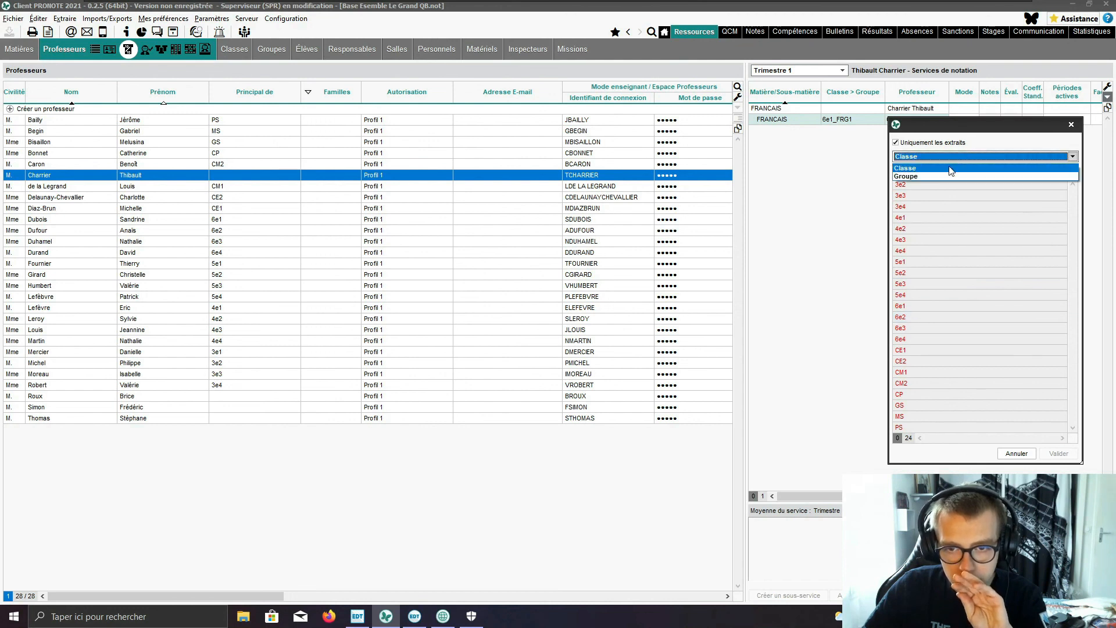
left_click(949, 176)
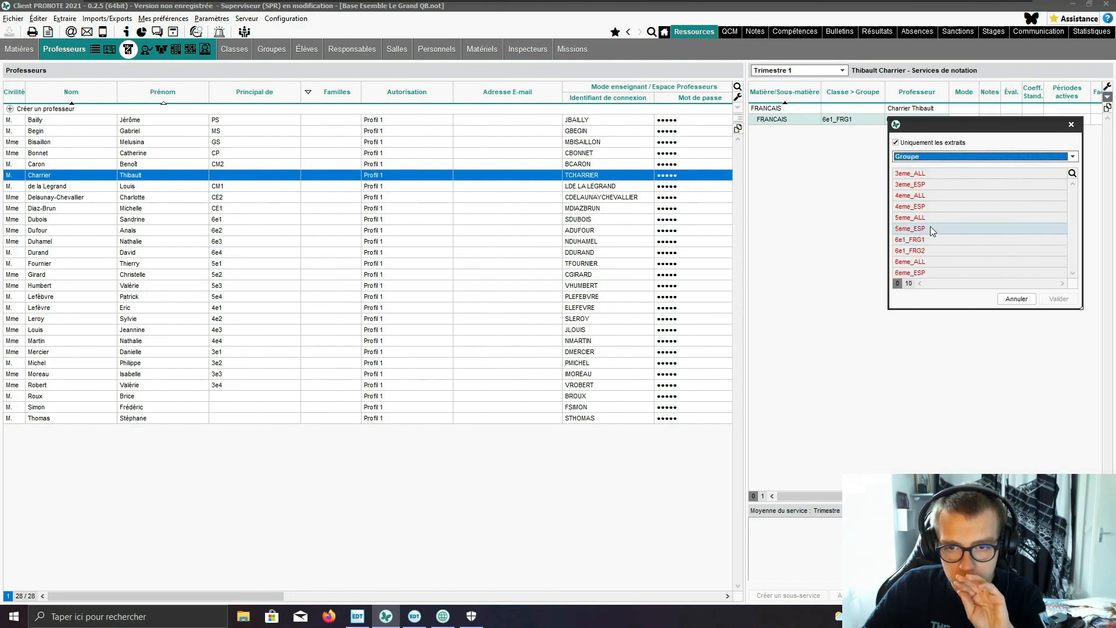
left_click(929, 250)
left_click(1059, 299)
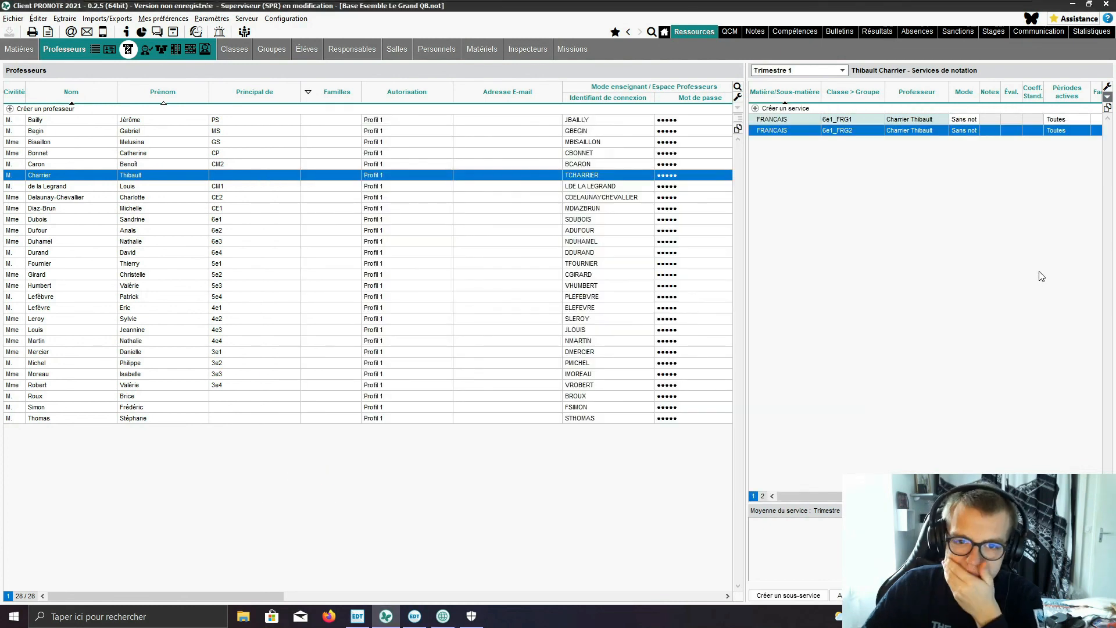
left_click_drag(856, 128, 859, 114)
left_click(842, 110)
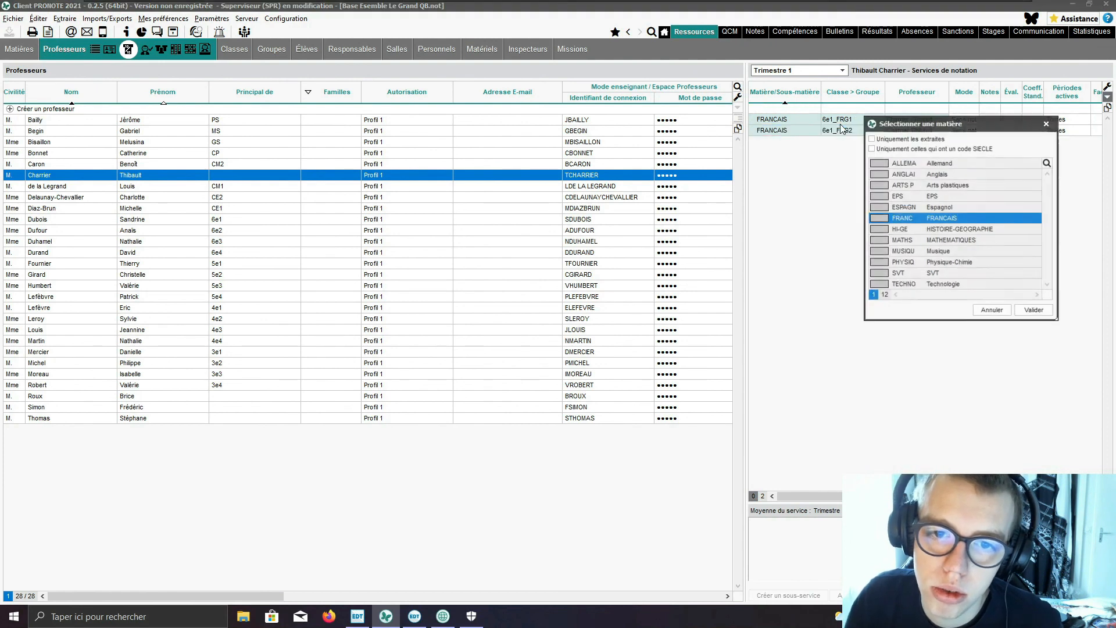
left_click(1051, 126)
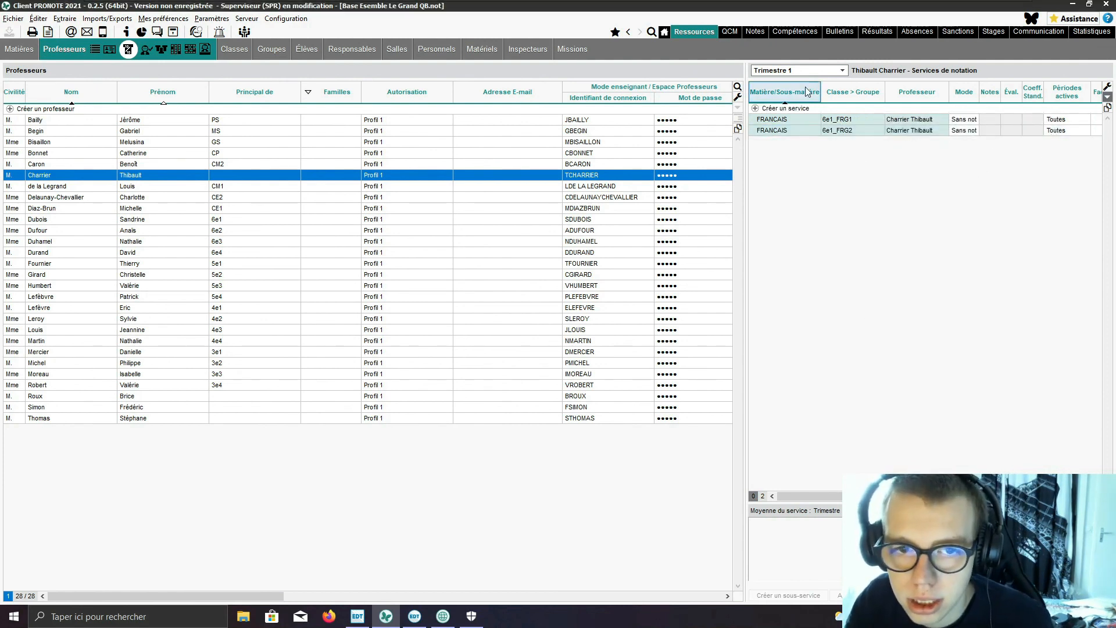
Step: Add a FRANCAIS grading service with class 6e3 for the same teacher
left_click(787, 113)
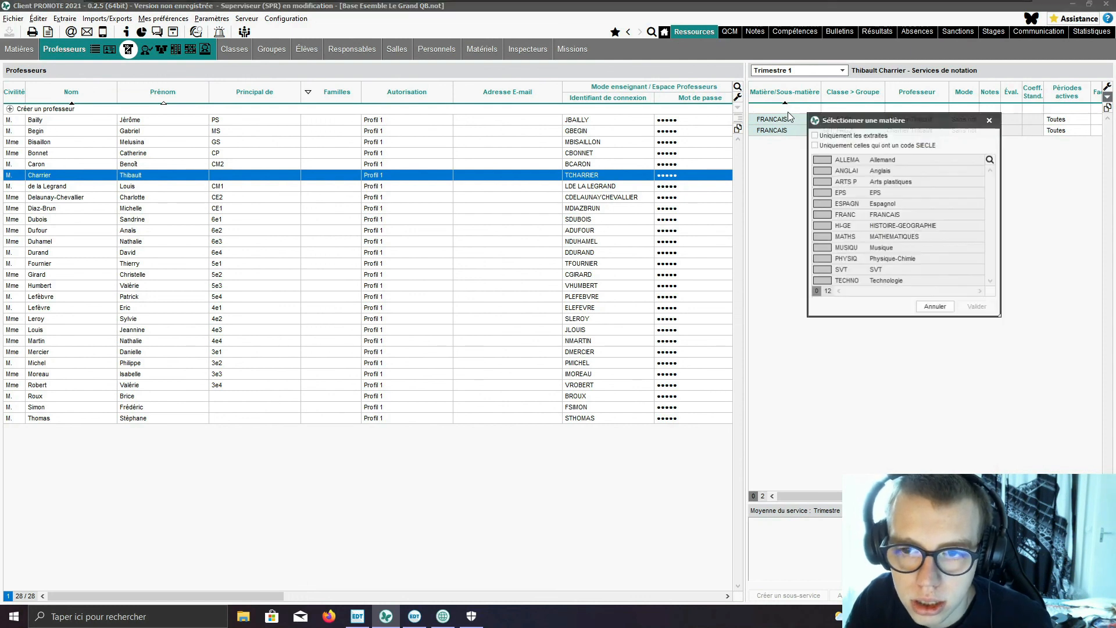
left_click(853, 218)
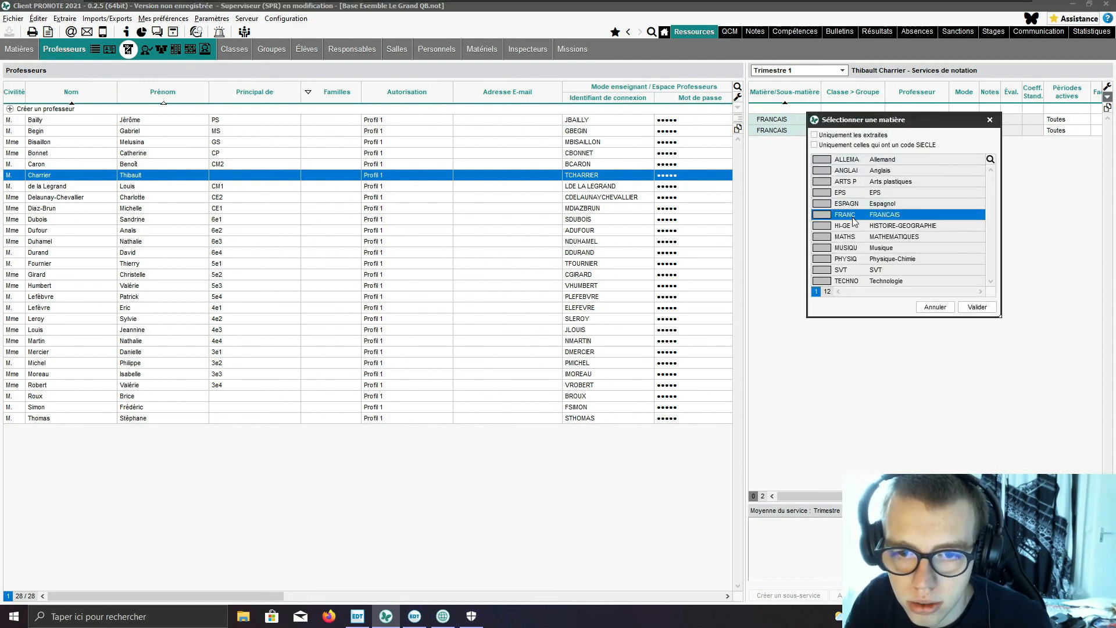
left_click(991, 310)
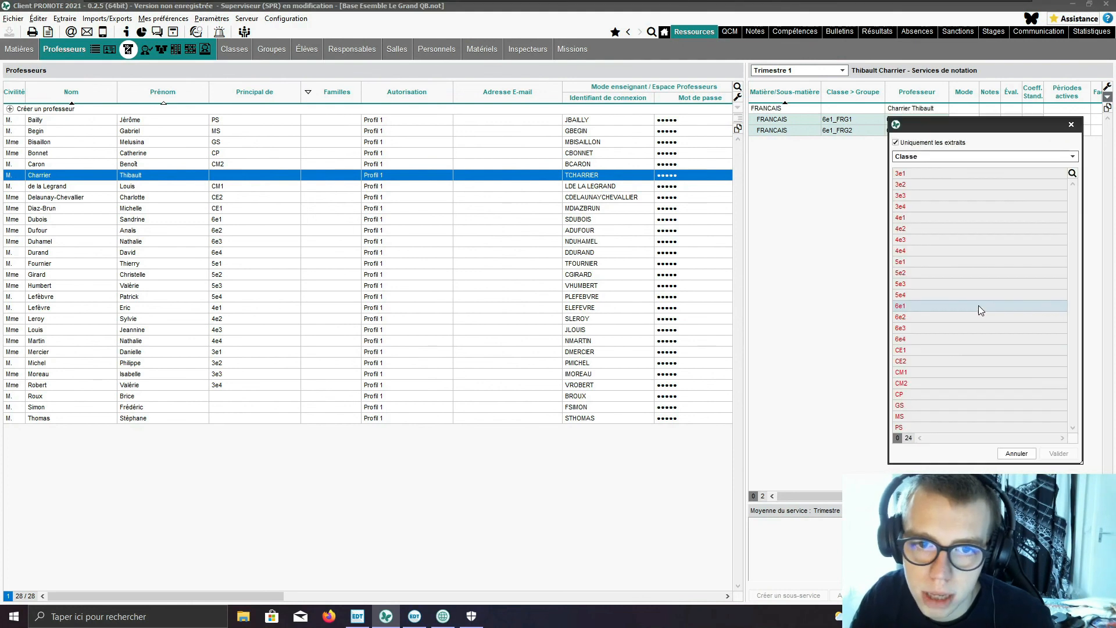
left_click(919, 328)
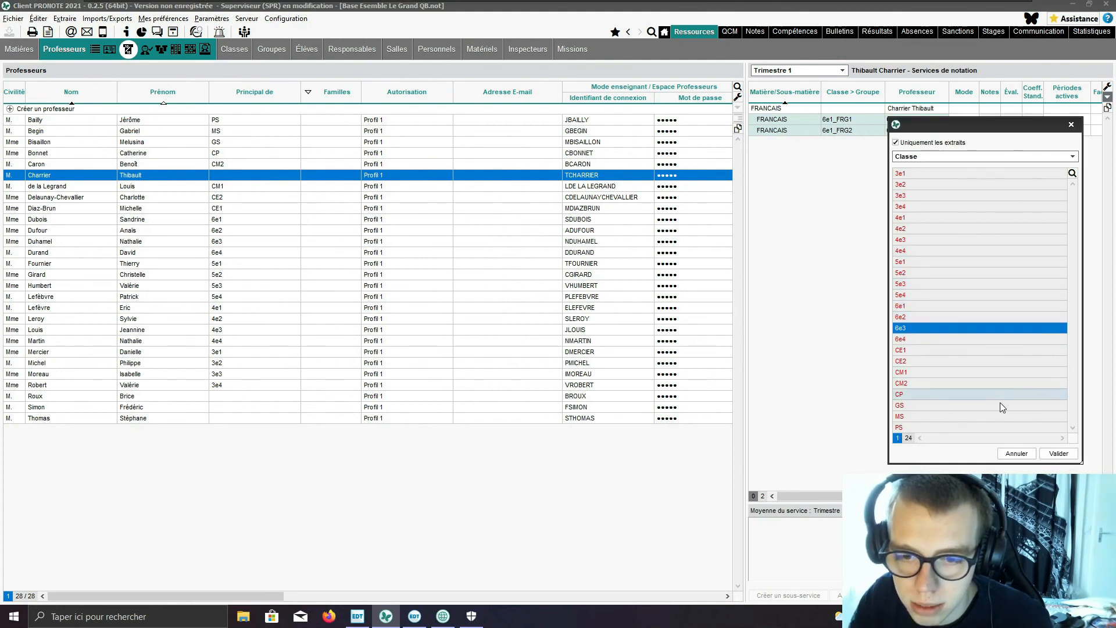
left_click(1059, 453)
left_click(936, 322)
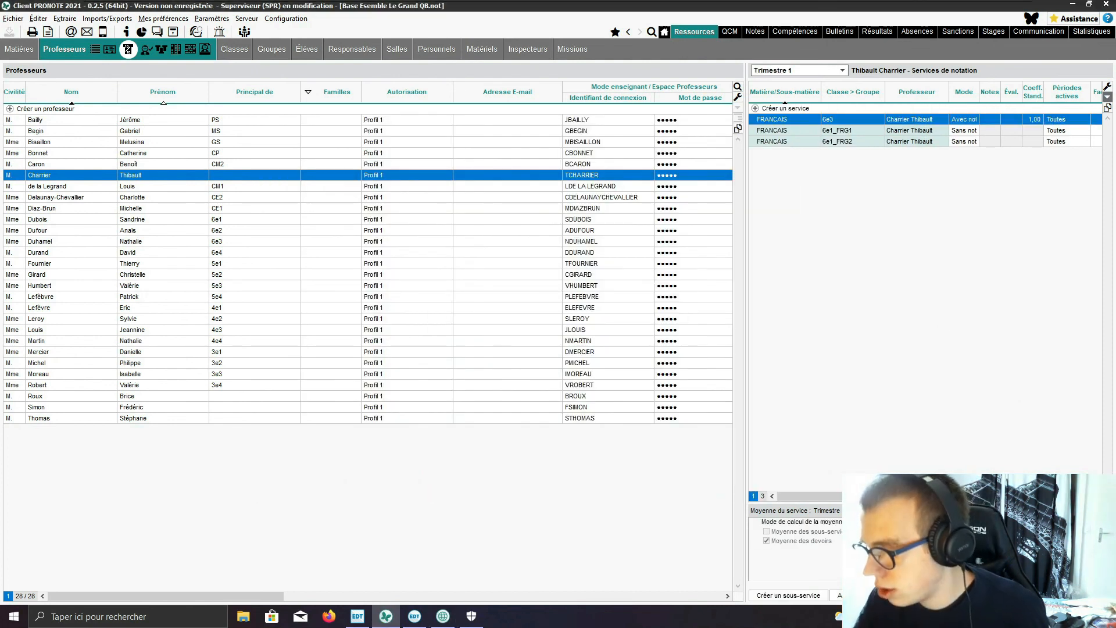
Step: Check the grading services of the 6e2 and 6e3 head teachers
left_click(134, 230)
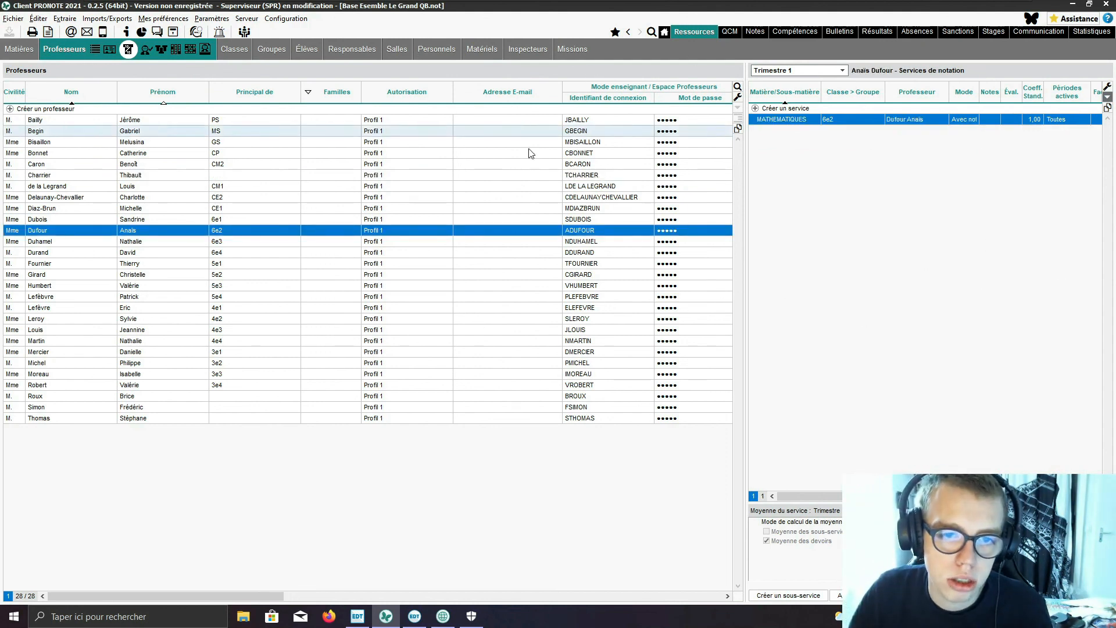
left_click(288, 241)
left_click(283, 229)
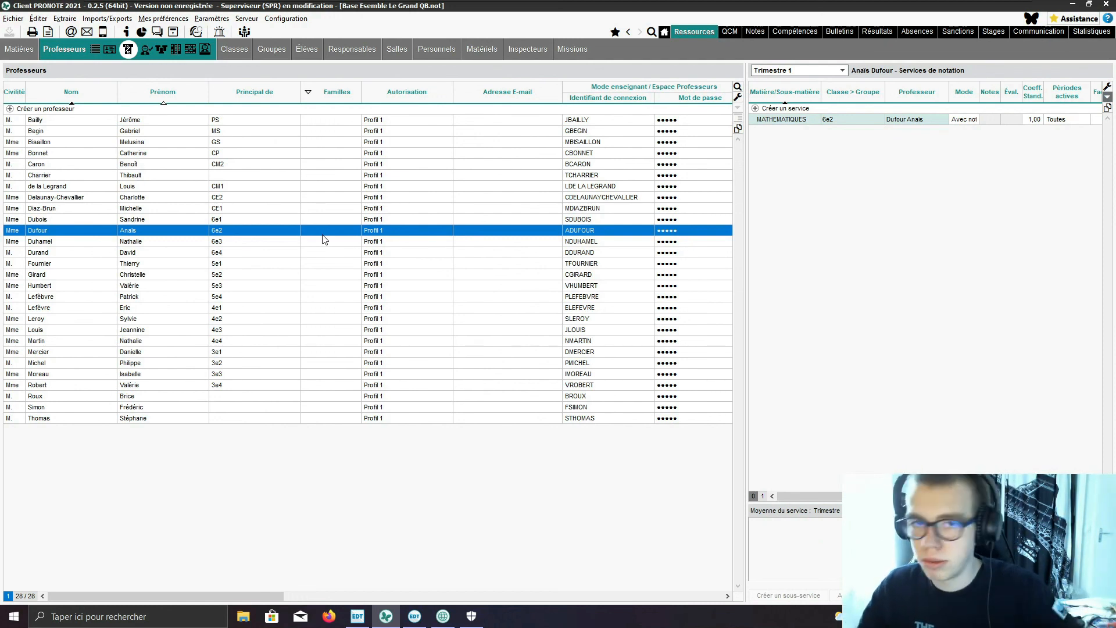
Step: Open the list of the school's rooms
left_click(247, 46)
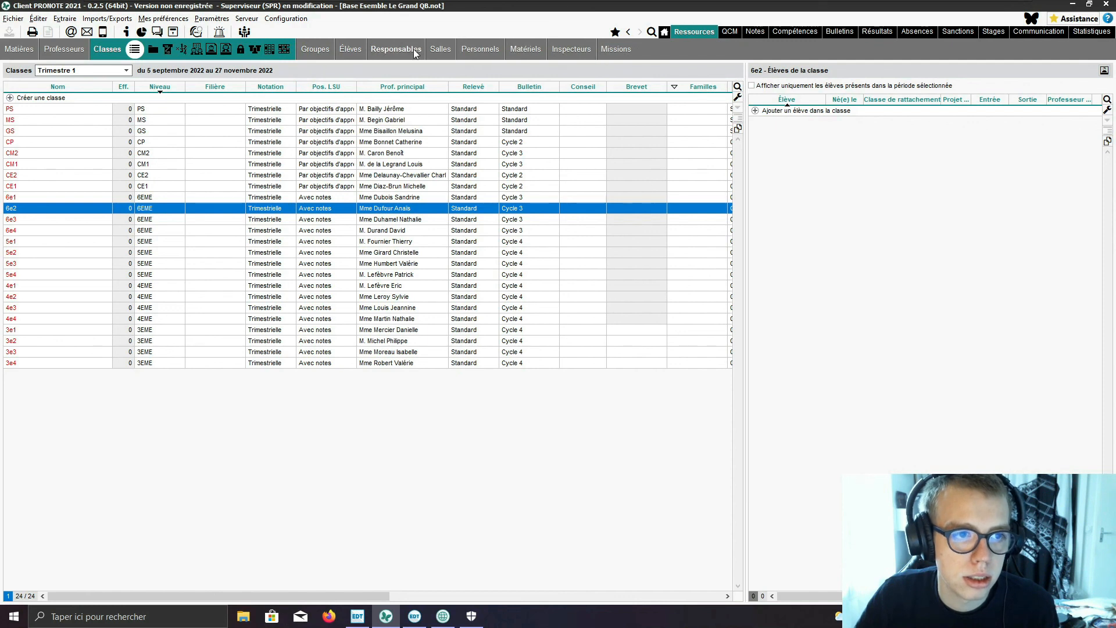
left_click(442, 49)
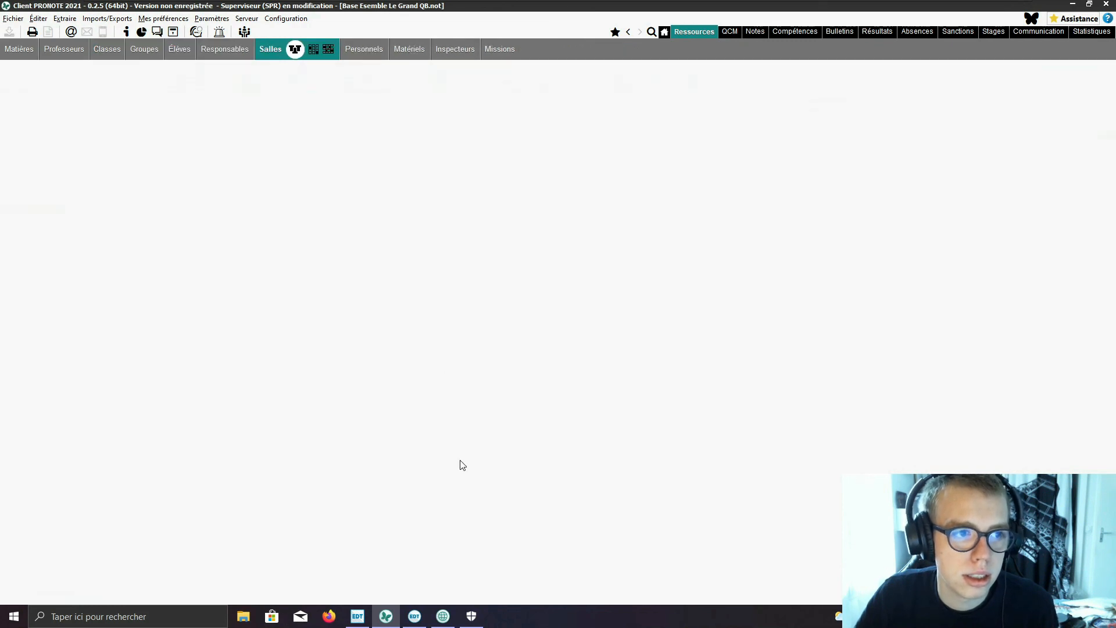